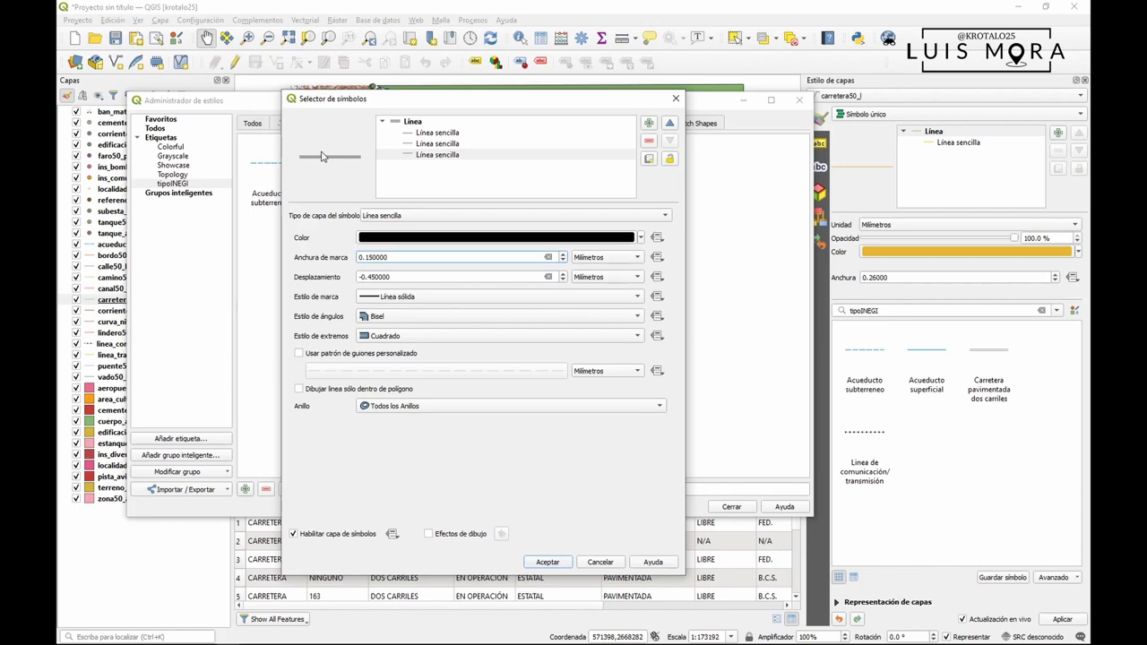
- Save the finished line symbol as "Carretera pavimentada+2 carriles" with the tag tipoINEGI
{"action": "left_click", "coordinate": [555, 566]}
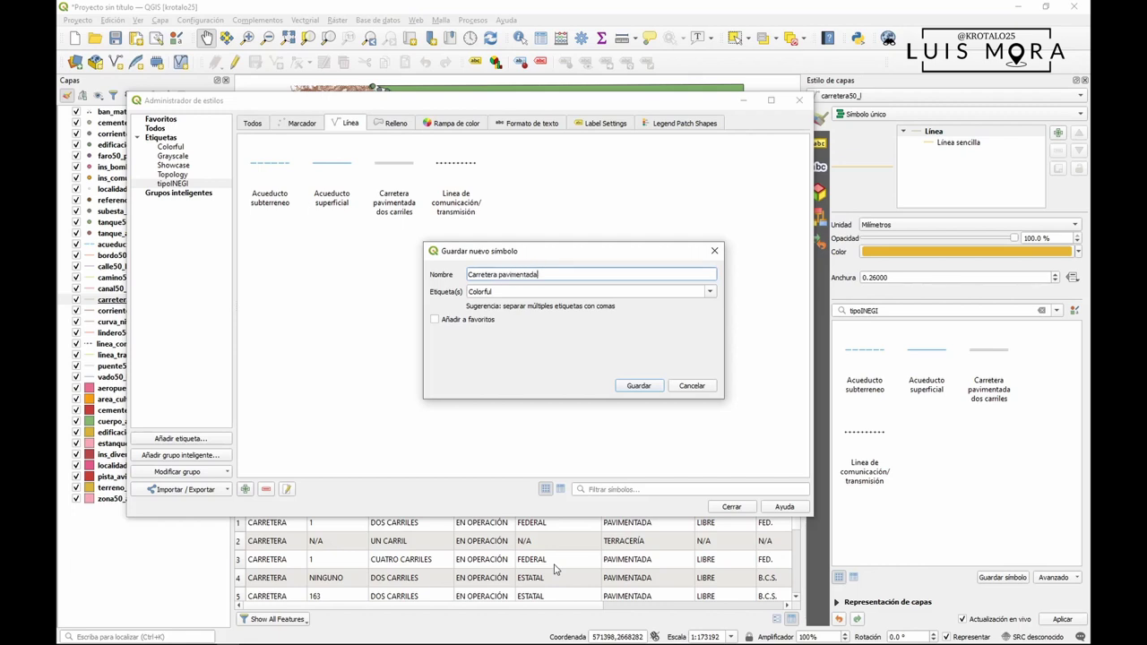
{"action": "type", "text": "les"}
{"action": "left_click", "coordinate": [707, 292]}
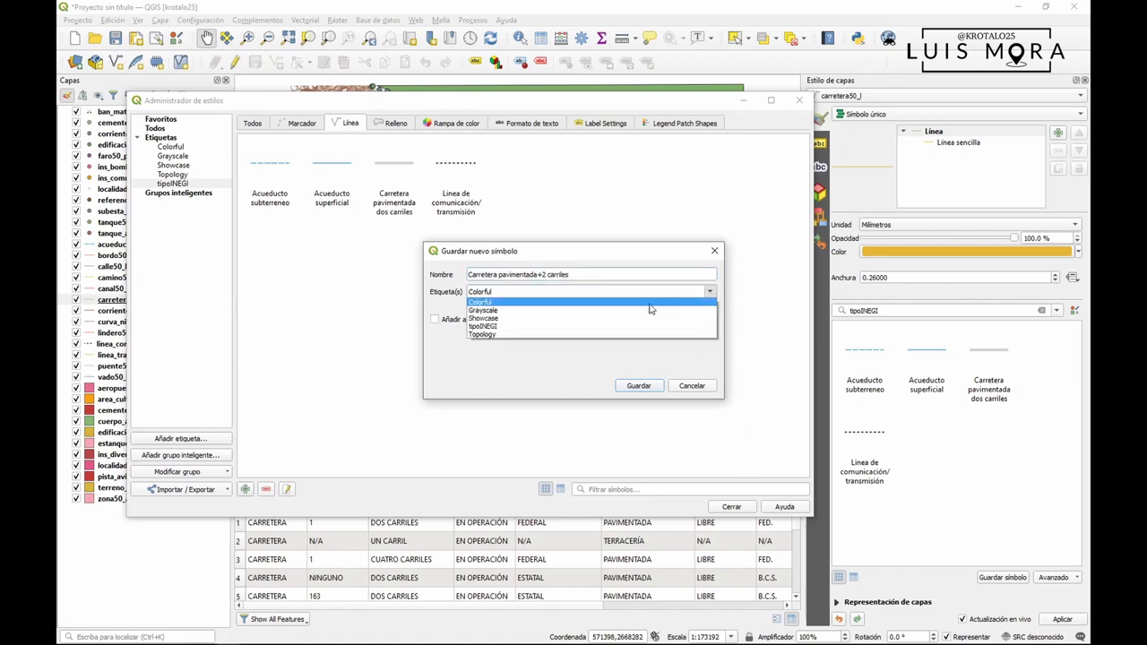
{"action": "left_click", "coordinate": [510, 327]}
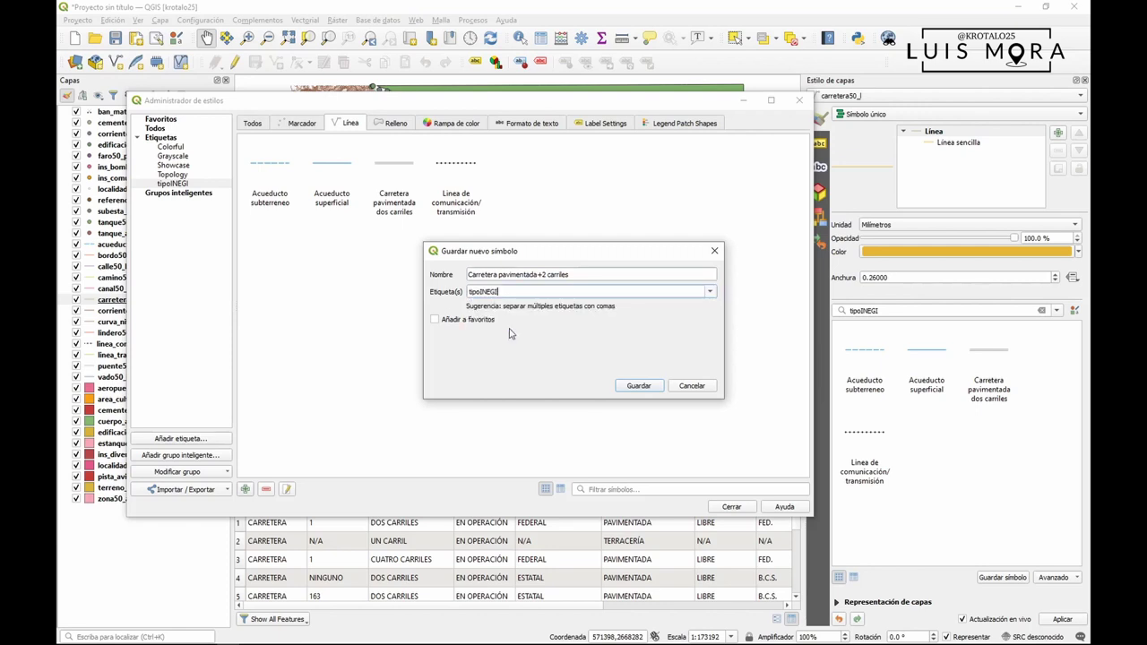
{"action": "left_click", "coordinate": [629, 387]}
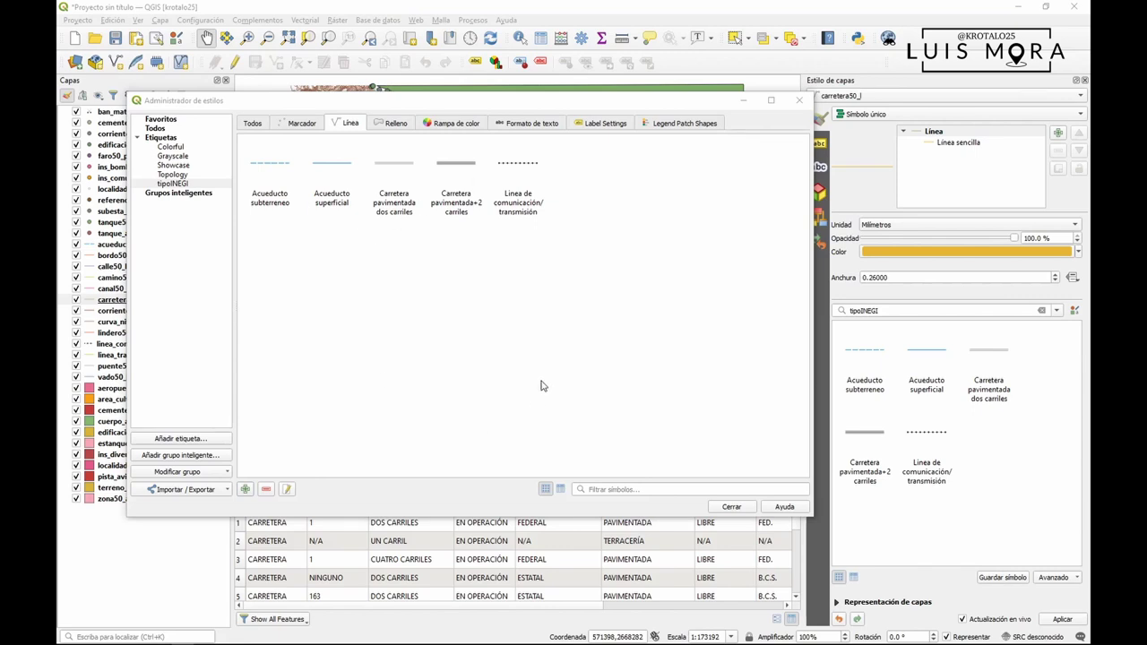
- Switch to the symbol catalogue PDF in Foxit Reader, examine the Carretera de Terracería line specifications, and return to QGIS
{"action": "key", "text": "alt+Tab"}
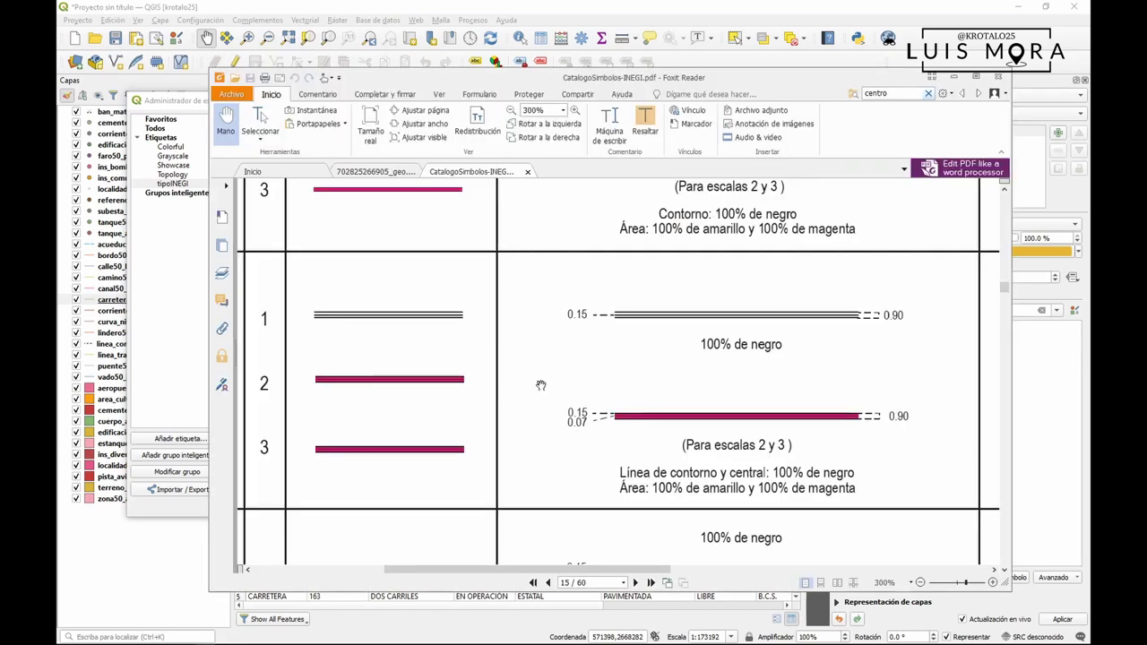
{"action": "scroll", "coordinate": [381, 400], "scroll_direction": "down", "scroll_amount": 3}
{"action": "left_click_drag", "start_coordinate": [381, 401], "coordinate": [659, 240]}
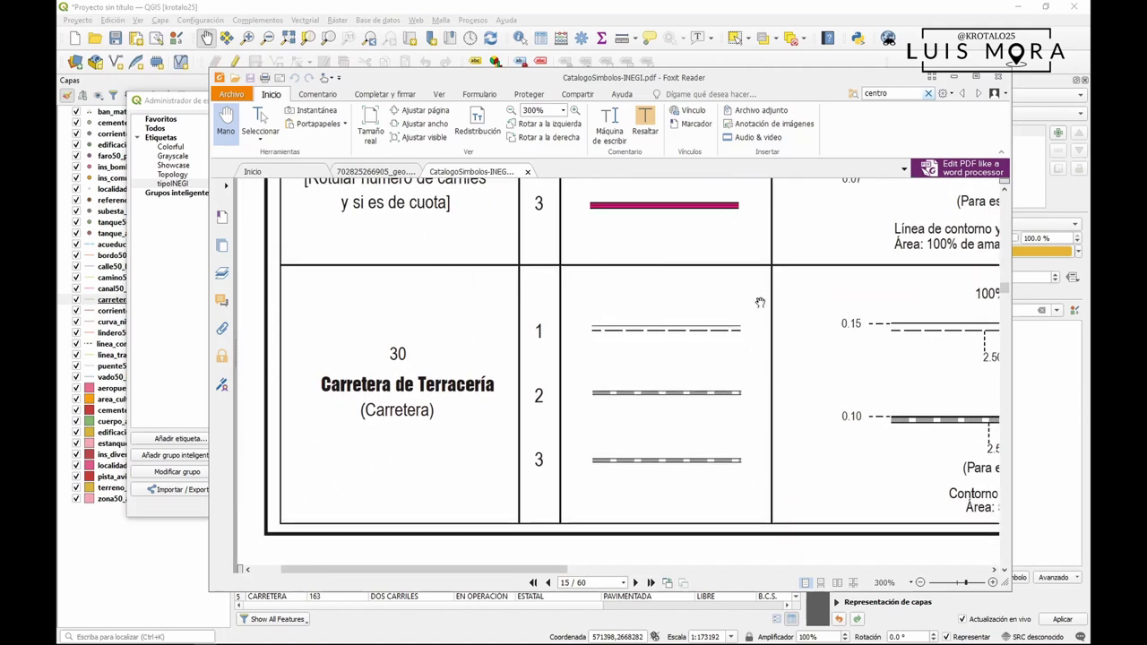
{"action": "left_click_drag", "start_coordinate": [828, 319], "coordinate": [613, 314]}
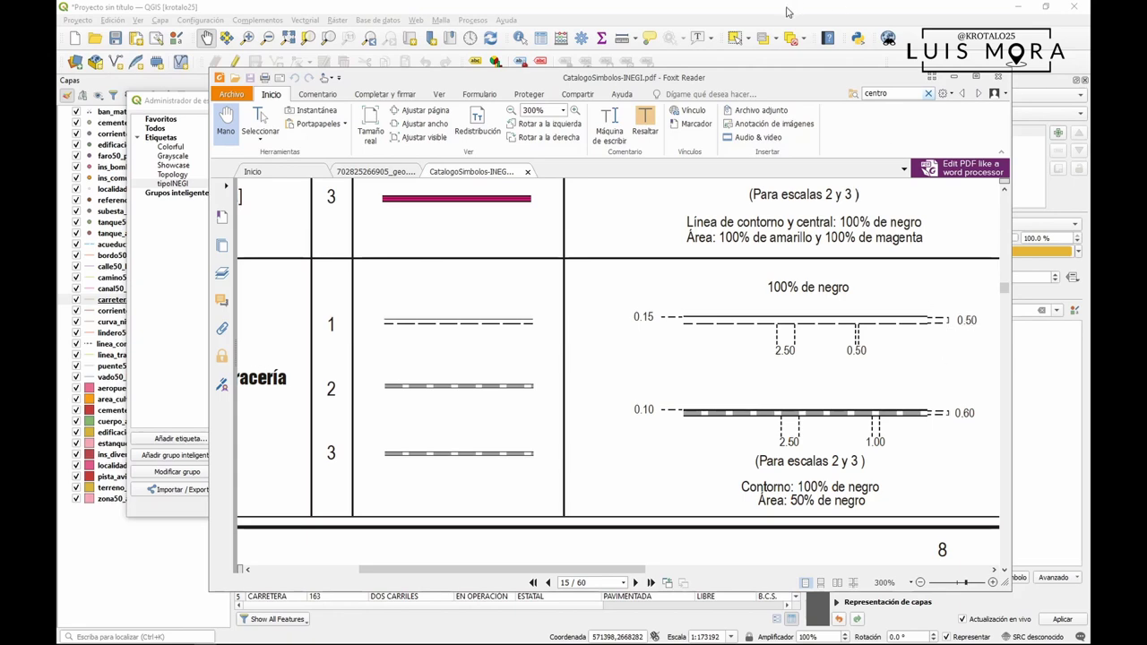
{"action": "left_click", "coordinate": [786, 12]}
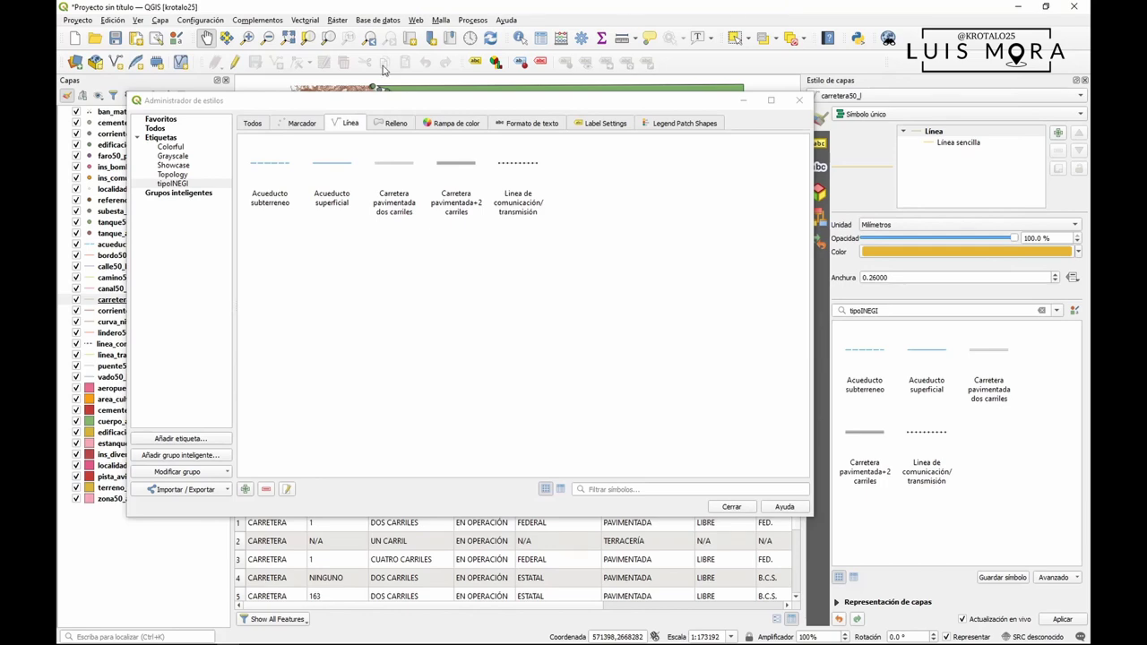
- Create a new line symbol in the style manager and set its simple line's stroke width to 0.15 mm
{"action": "left_click", "coordinate": [245, 489]}
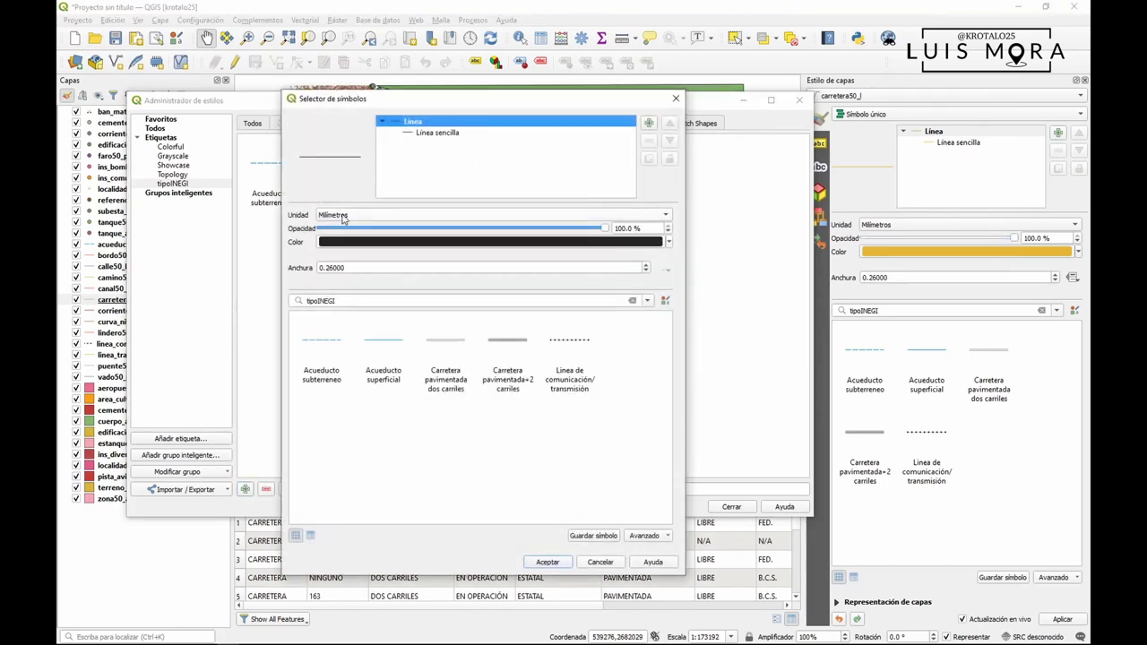
{"action": "left_click", "coordinate": [437, 133]}
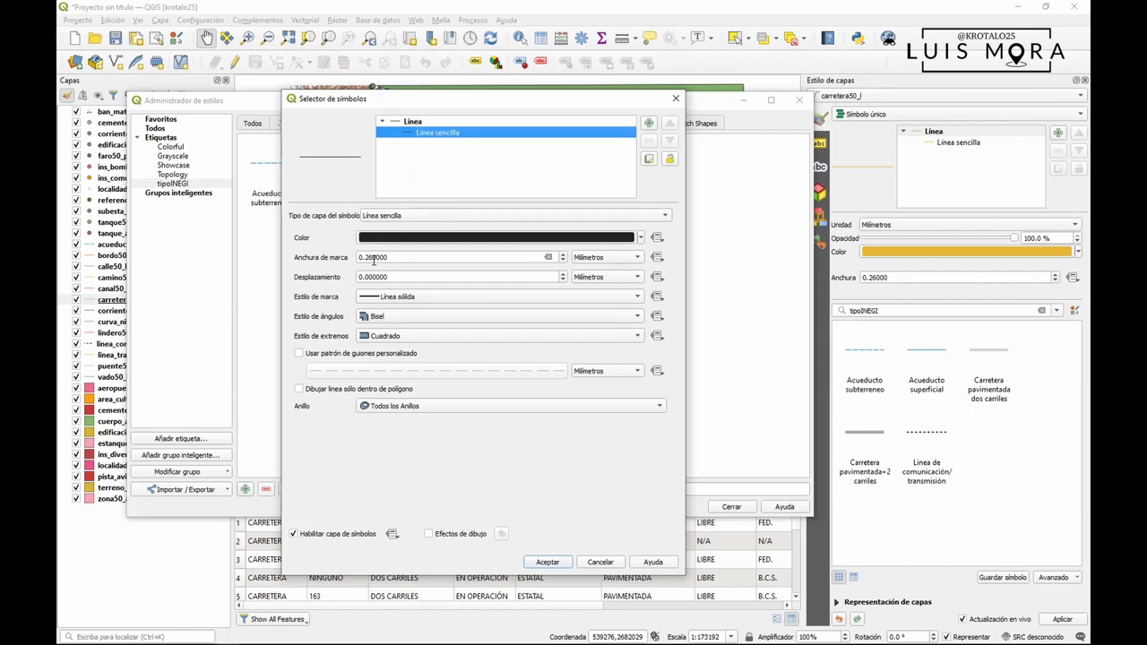
{"action": "key", "text": "alt+Tab"}
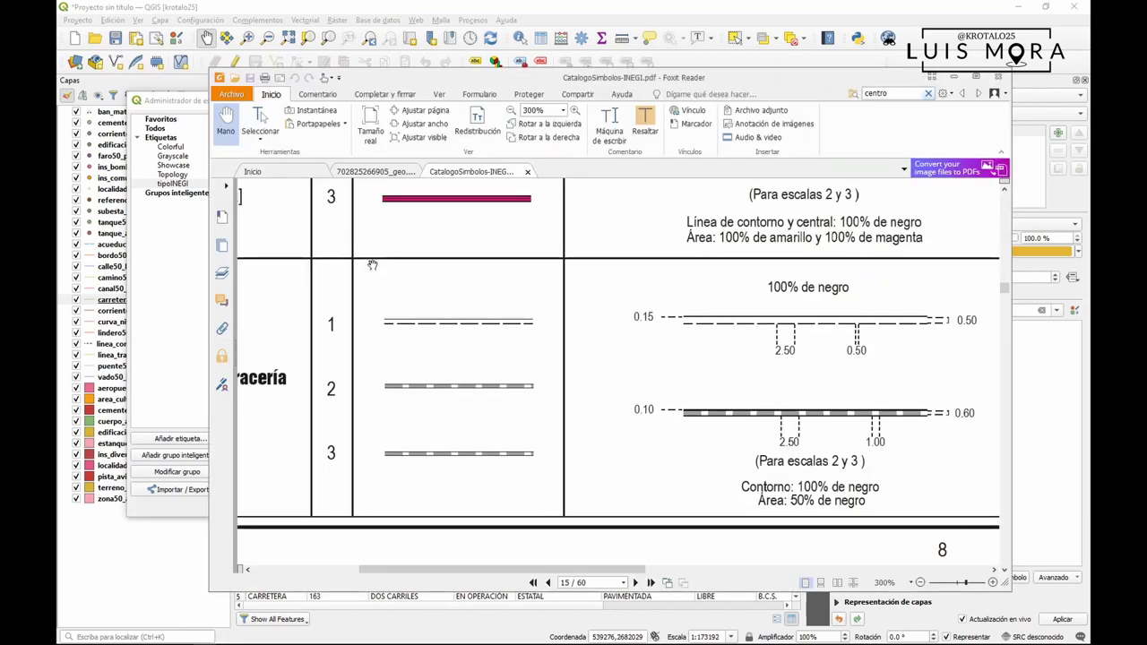
{"action": "key", "text": "alt+Tab"}
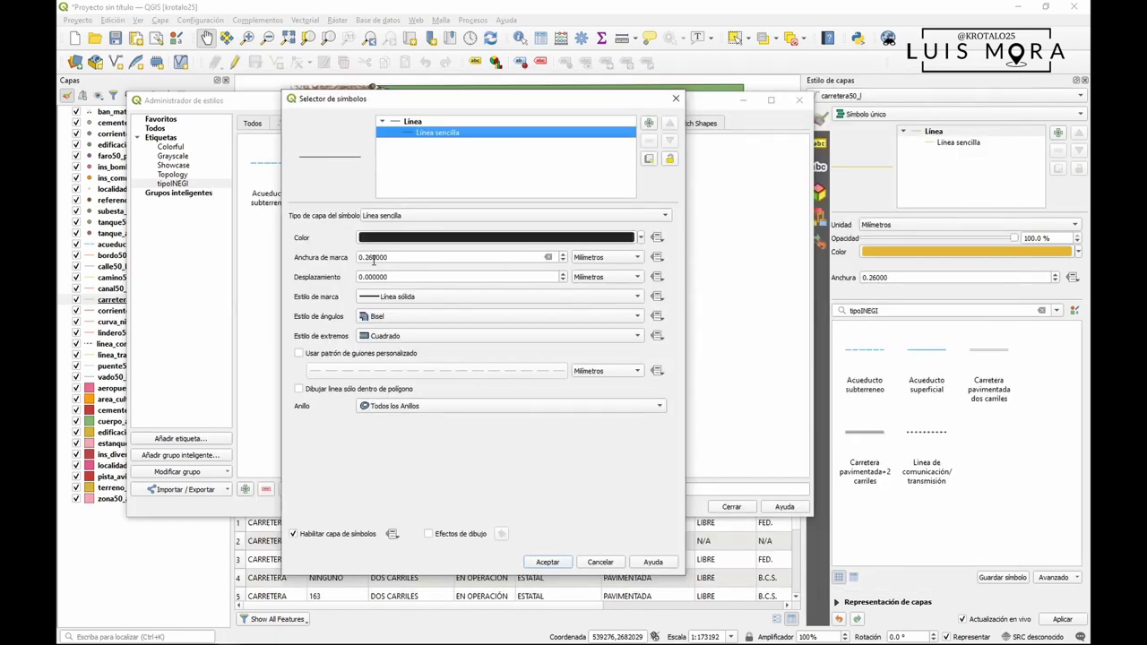
{"action": "left_click", "coordinate": [375, 257]}
{"action": "key", "text": "BackSpace"}
{"action": "key", "text": "BackSpace"}
{"action": "type", "text": "15"}
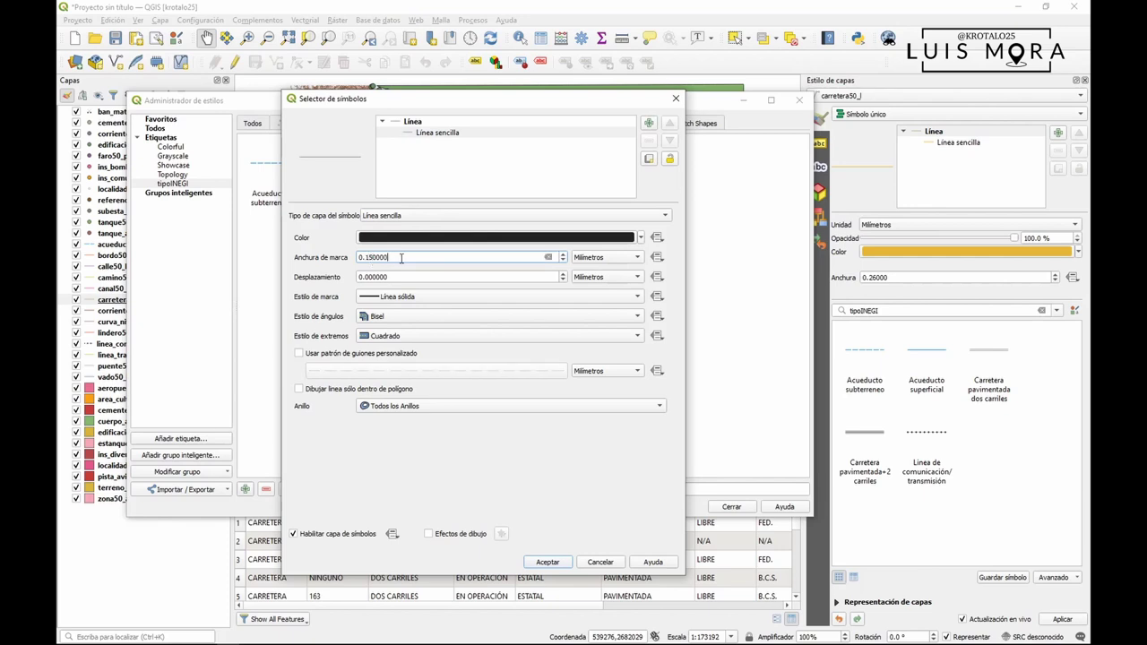
{"action": "left_click", "coordinate": [458, 133]}
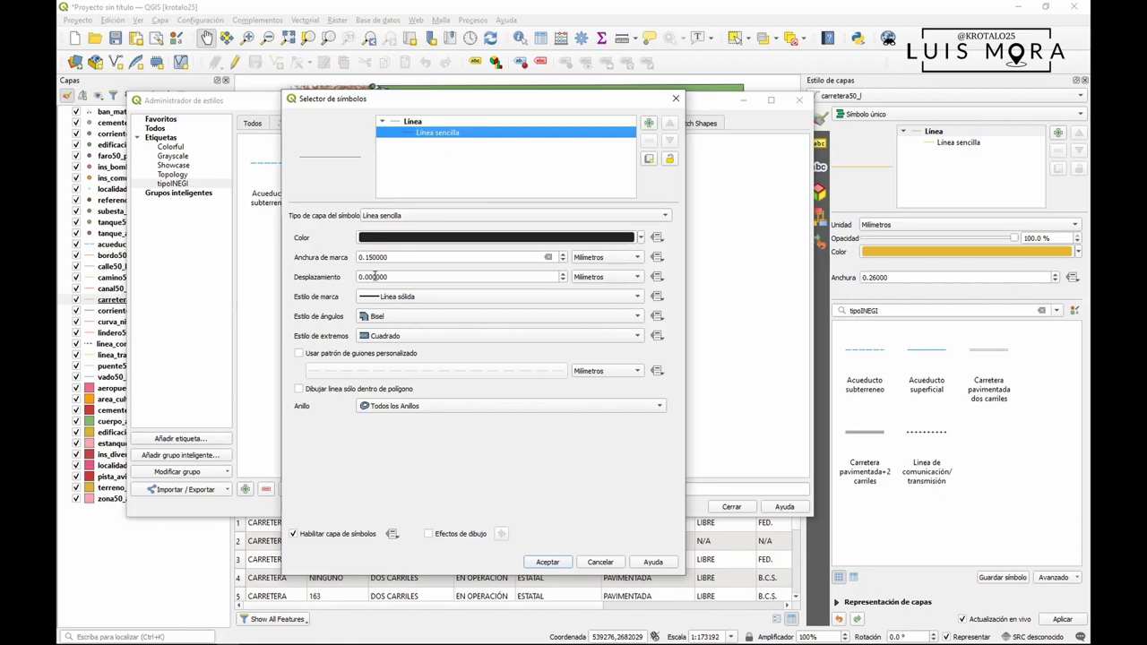
- Check the line spacing in the catalogue, duplicate the simple line layer, and set the upper copy's offset to 0.25 mm
{"action": "key", "text": "alt+Tab"}
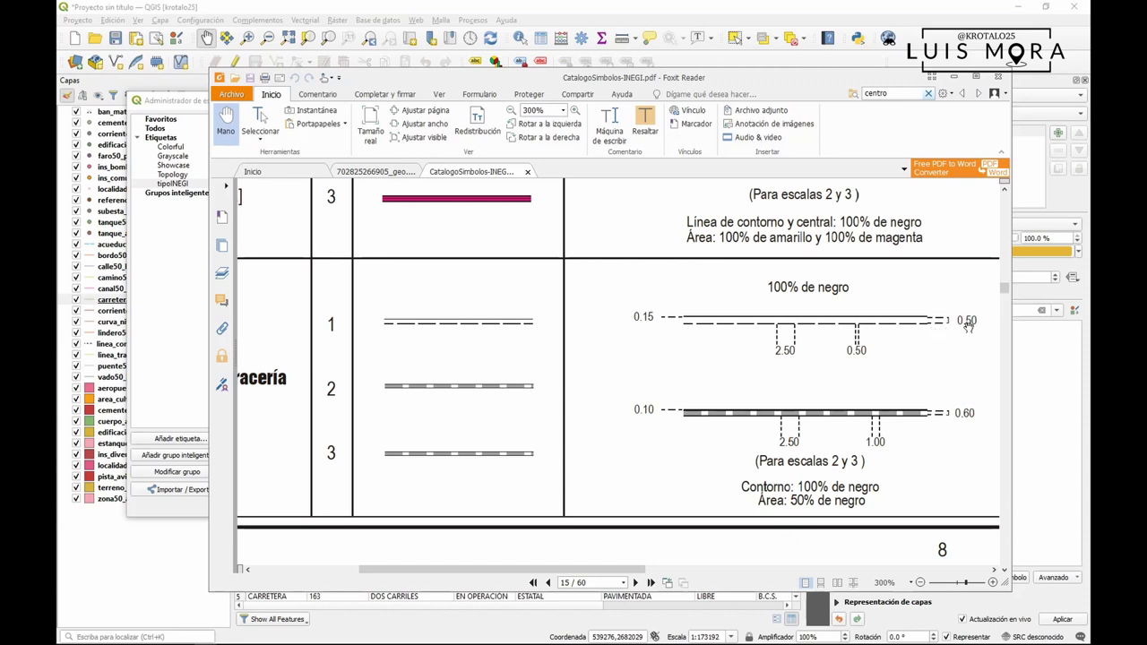
{"action": "key", "text": "alt+Tab"}
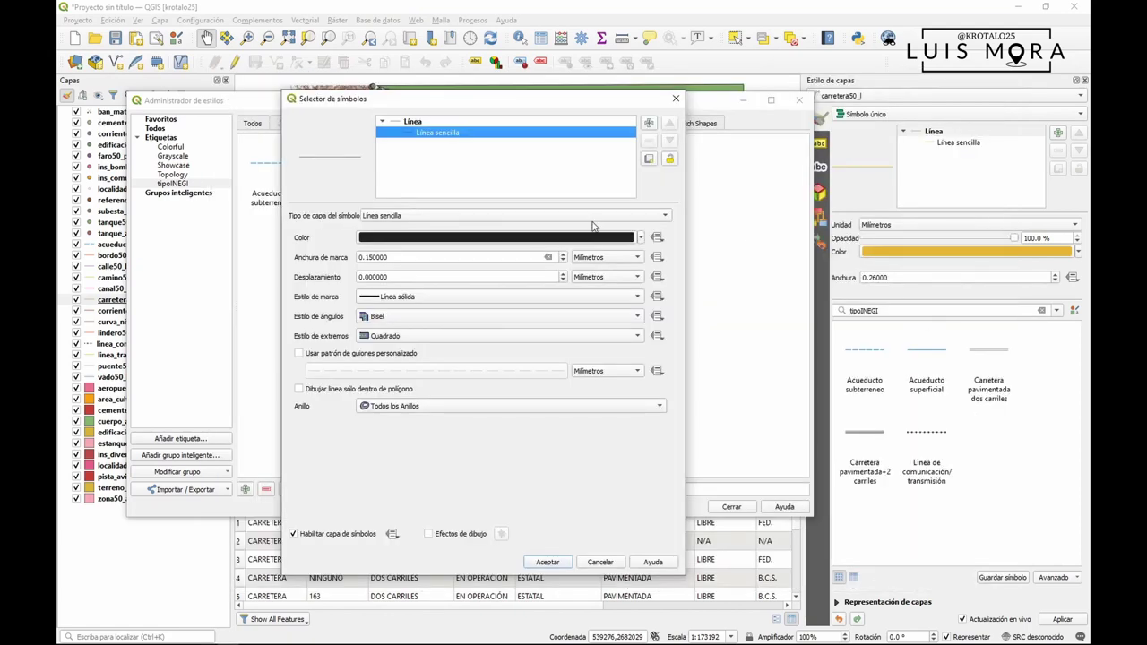
{"action": "left_click", "coordinate": [650, 161]}
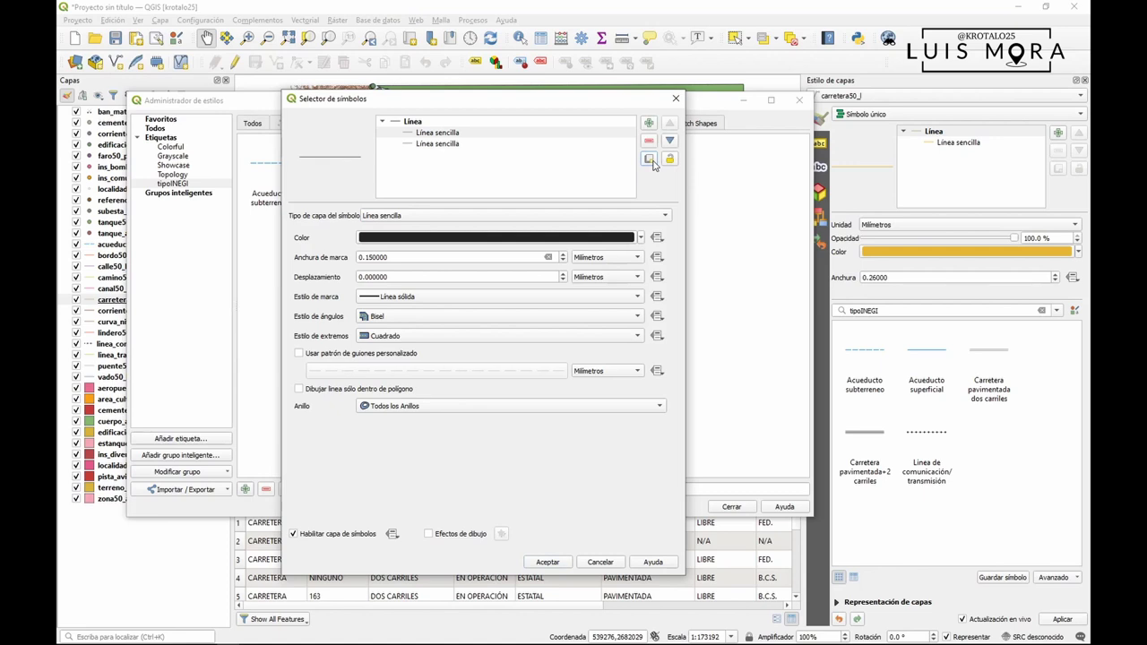
{"action": "left_click", "coordinate": [389, 277]}
{"action": "left_click_drag", "start_coordinate": [389, 276], "coordinate": [346, 281]}
{"action": "type", "text": "0.25"}
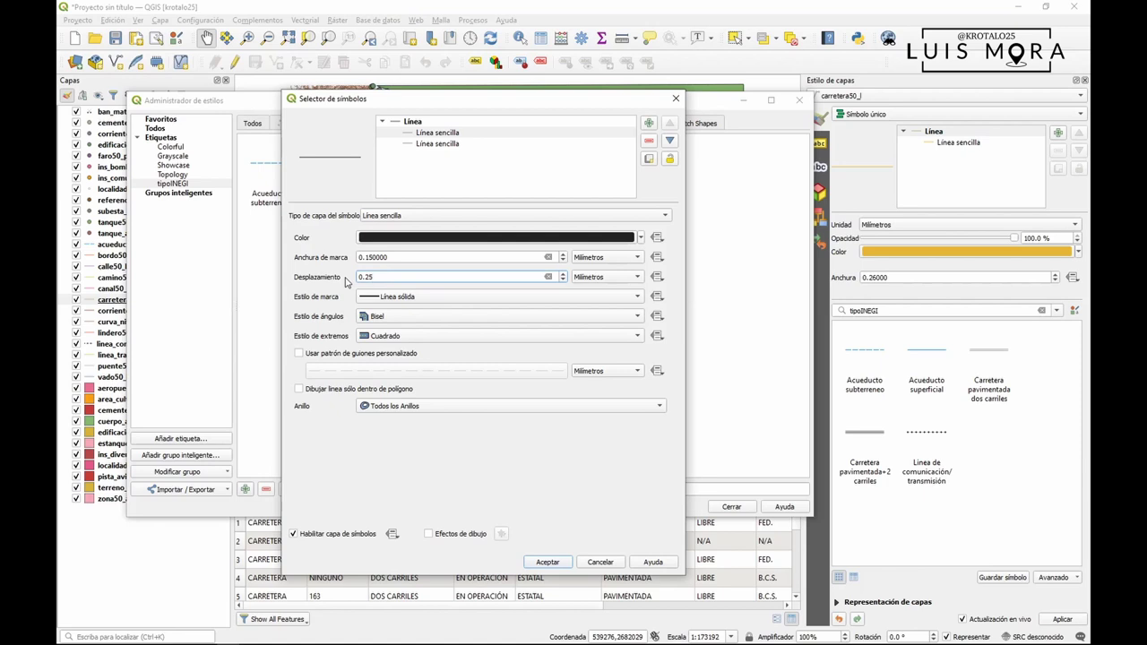
{"action": "left_click", "coordinate": [408, 259]}
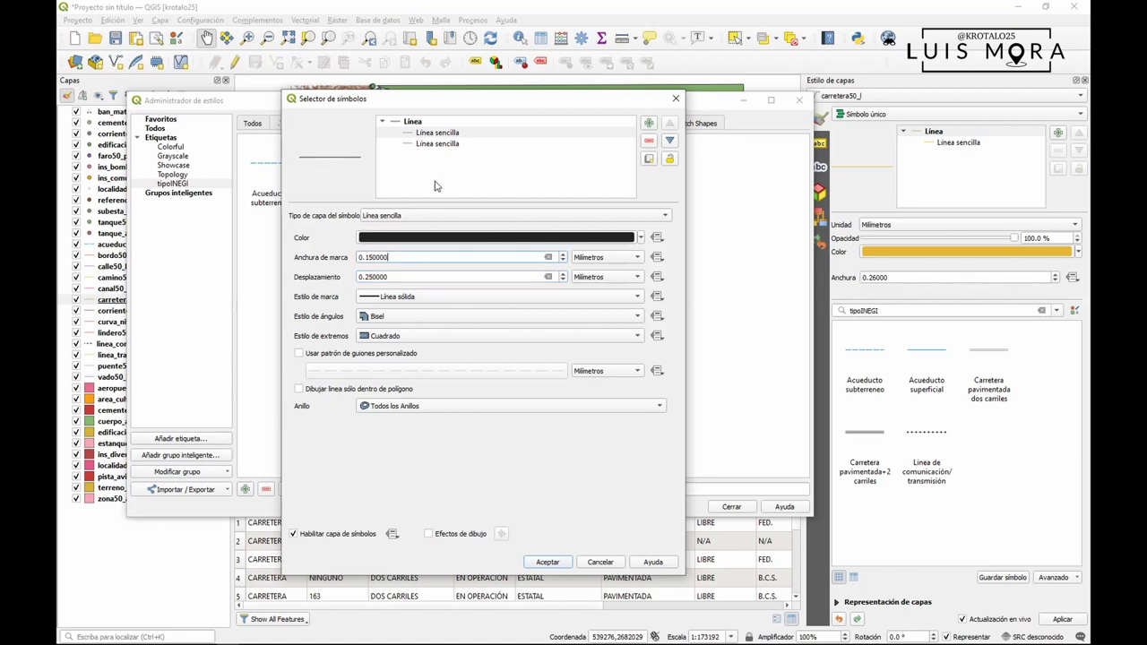
- Give the second simple line layer the "Línea de guiones" stroke style and enable a custom dash pattern
{"action": "left_click", "coordinate": [444, 145]}
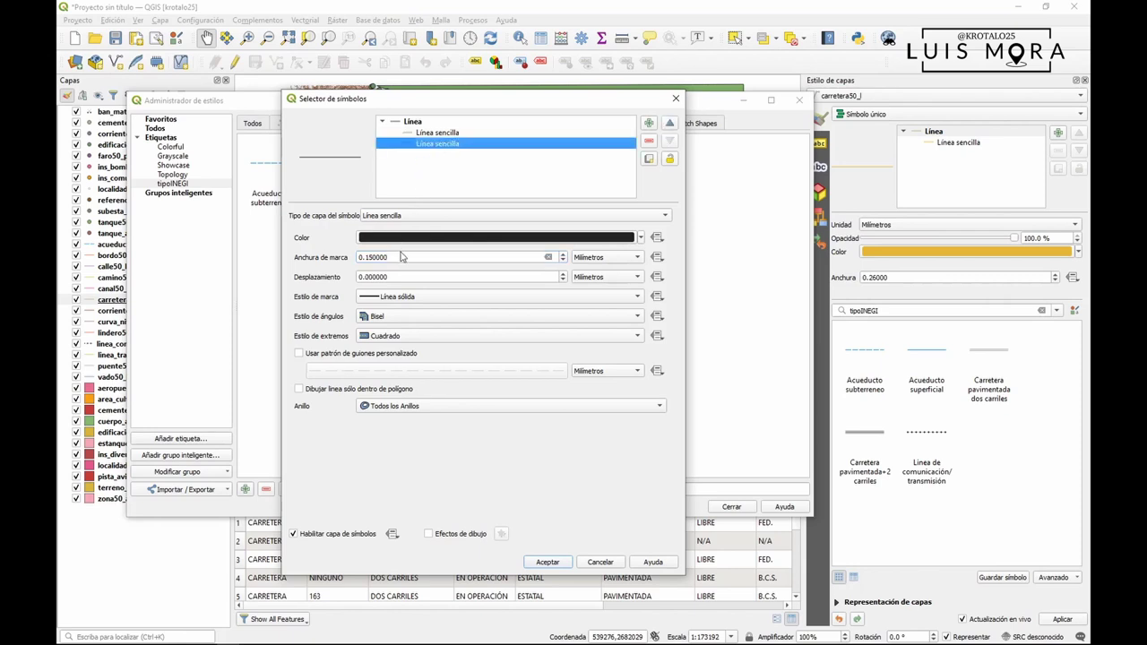
{"action": "left_click", "coordinate": [400, 297]}
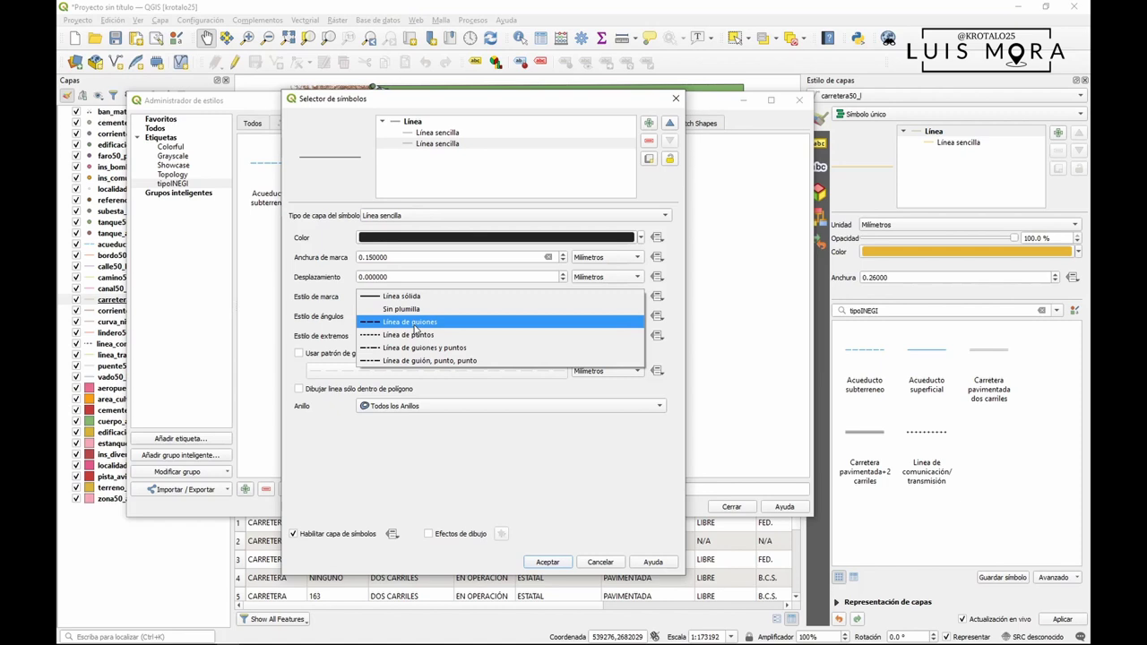
{"action": "left_click", "coordinate": [415, 325]}
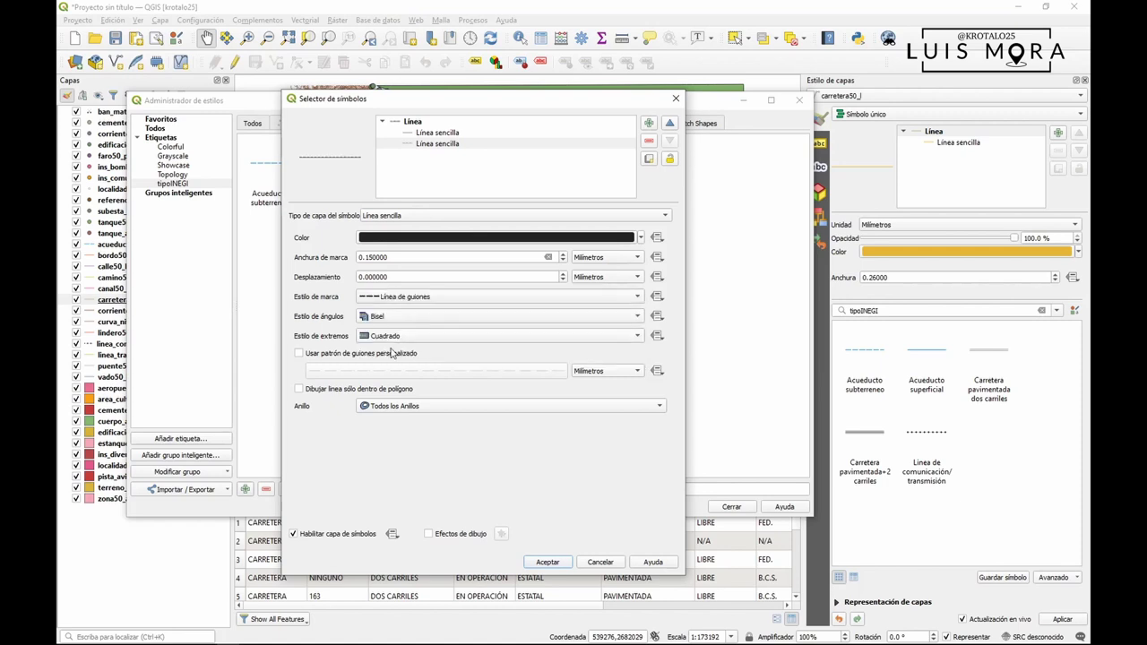
{"action": "left_click", "coordinate": [300, 354]}
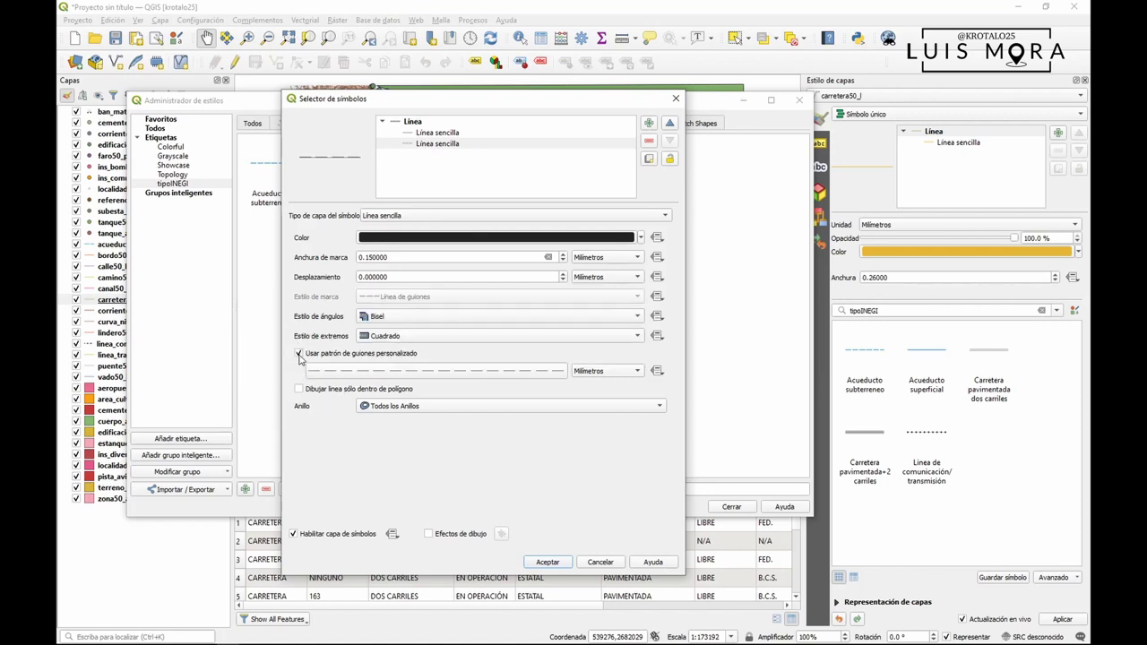
- Set the custom pattern's dash length to 2.5 mm and shorten the space between dashes
{"action": "left_click", "coordinate": [415, 375]}
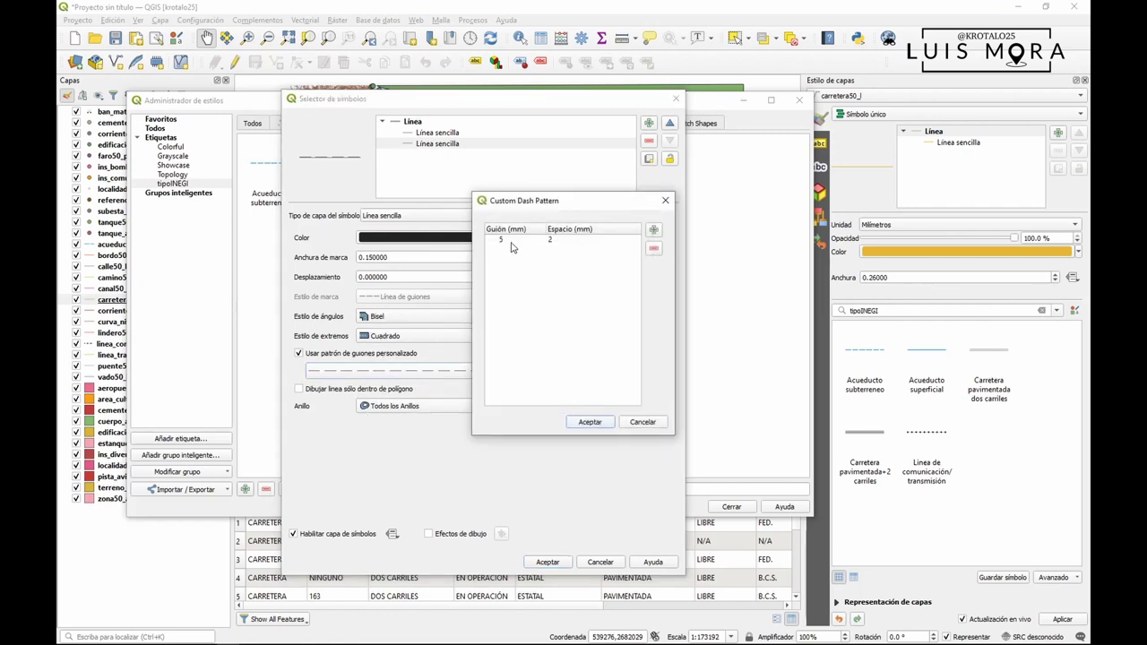
{"action": "double_click", "coordinate": [511, 240]}
{"action": "type", "text": "2.5"}
{"action": "key", "text": "ctrl+a"}
{"action": "type", "text": "0"}
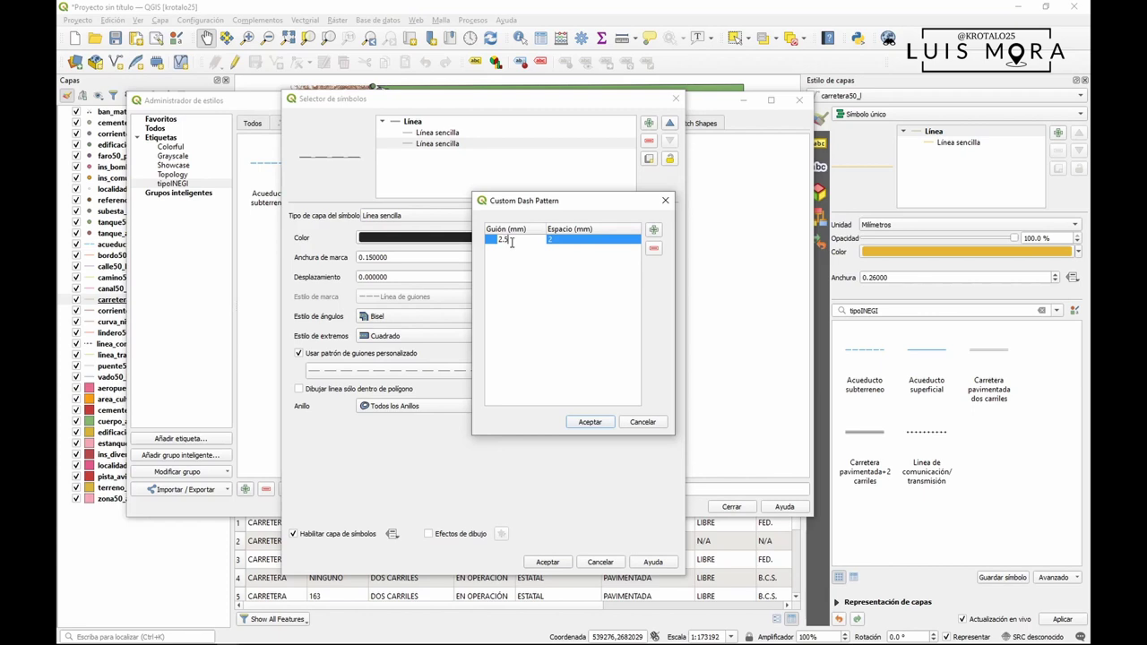
{"action": "left_click", "coordinate": [565, 242]}
{"action": "double_click", "coordinate": [565, 242]}
{"action": "left_click", "coordinate": [605, 421]}
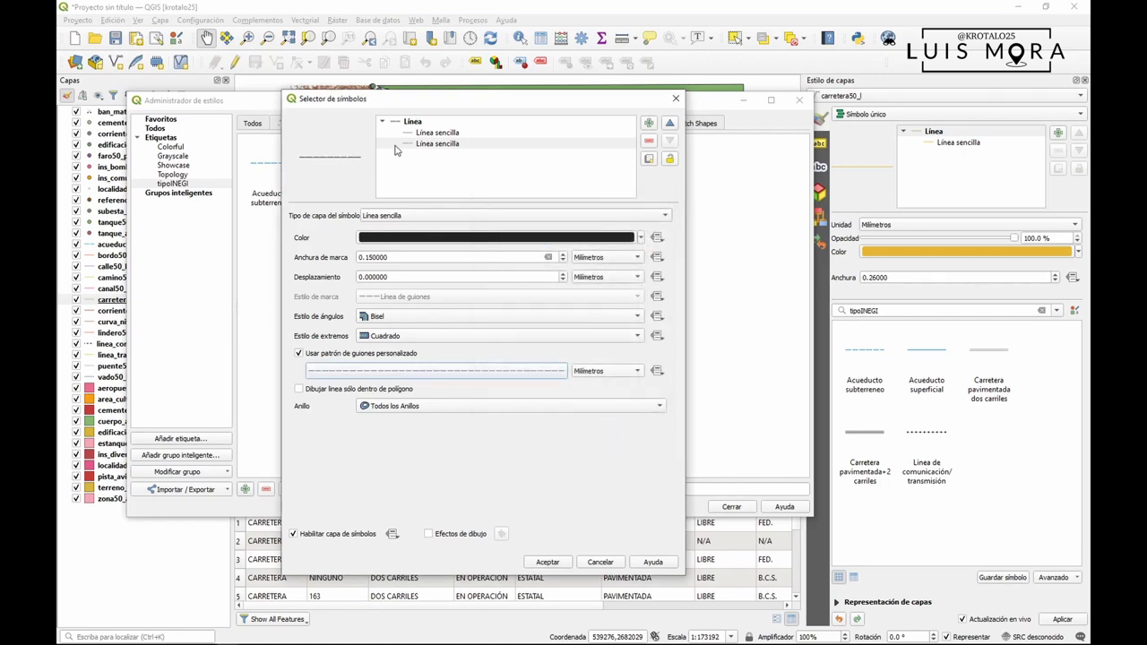
- Try different overall widths for the whole line symbol to compare its solid and dashed strokes in the preview
{"action": "left_click", "coordinate": [439, 132]}
{"action": "left_click", "coordinate": [439, 146]}
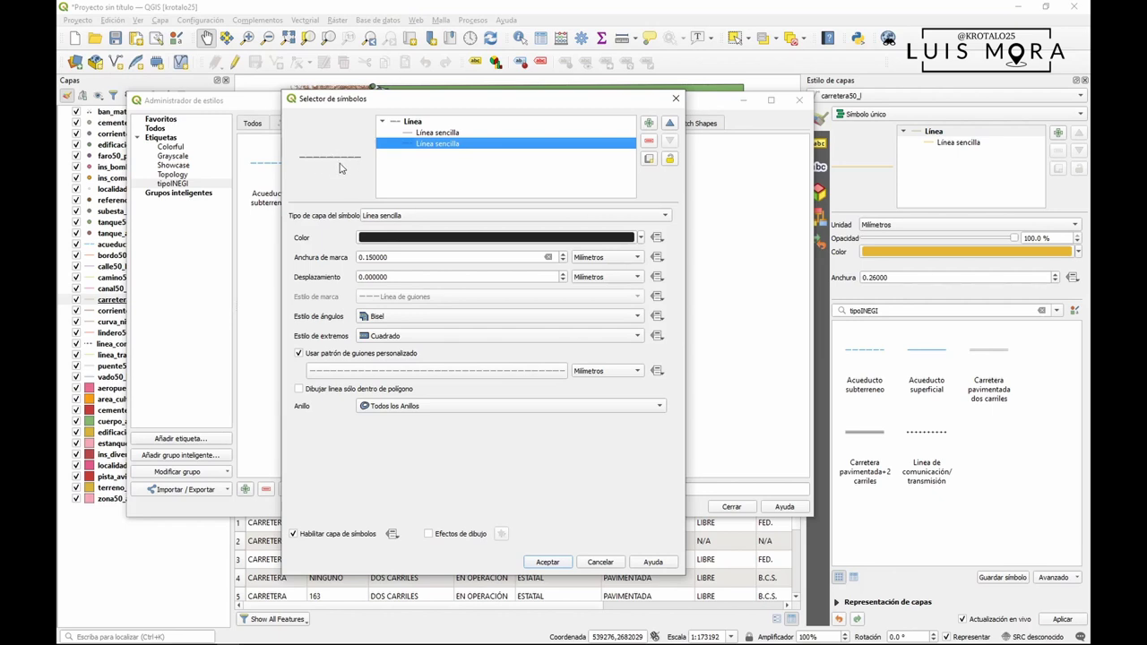
{"action": "left_click", "coordinate": [412, 122]}
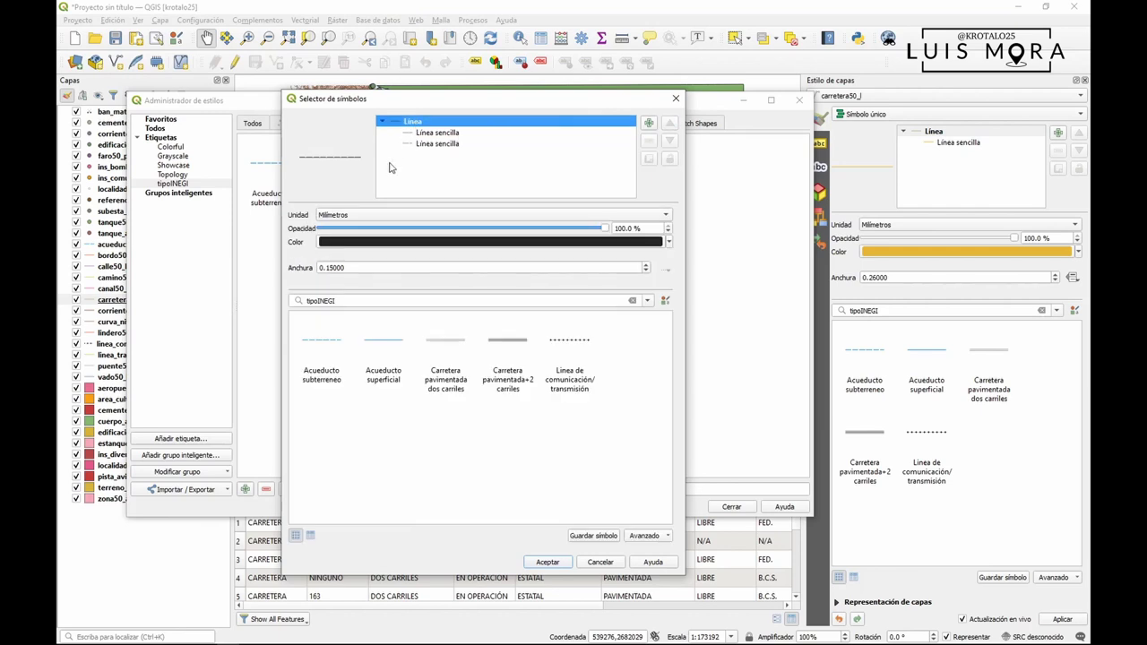
{"action": "scroll", "coordinate": [360, 267], "scroll_direction": "up", "scroll_amount": 1}
{"action": "scroll", "coordinate": [360, 267], "scroll_direction": "up", "scroll_amount": 2}
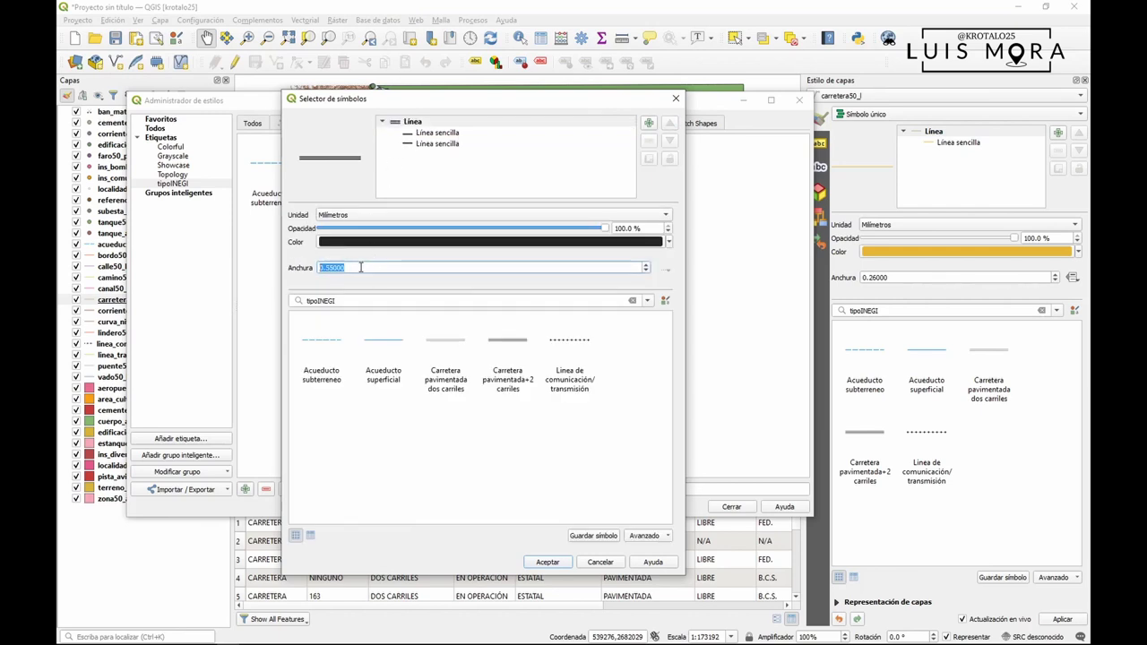
{"action": "scroll", "coordinate": [360, 267], "scroll_direction": "down", "scroll_amount": 2}
{"action": "scroll", "coordinate": [367, 266], "scroll_direction": "down", "scroll_amount": 2}
{"action": "scroll", "coordinate": [367, 267], "scroll_direction": "up", "scroll_amount": 2}
{"action": "scroll", "coordinate": [367, 267], "scroll_direction": "down", "scroll_amount": 2}
- Set the solid line layer's offset to -0.25 mm
{"action": "left_click", "coordinate": [430, 134]}
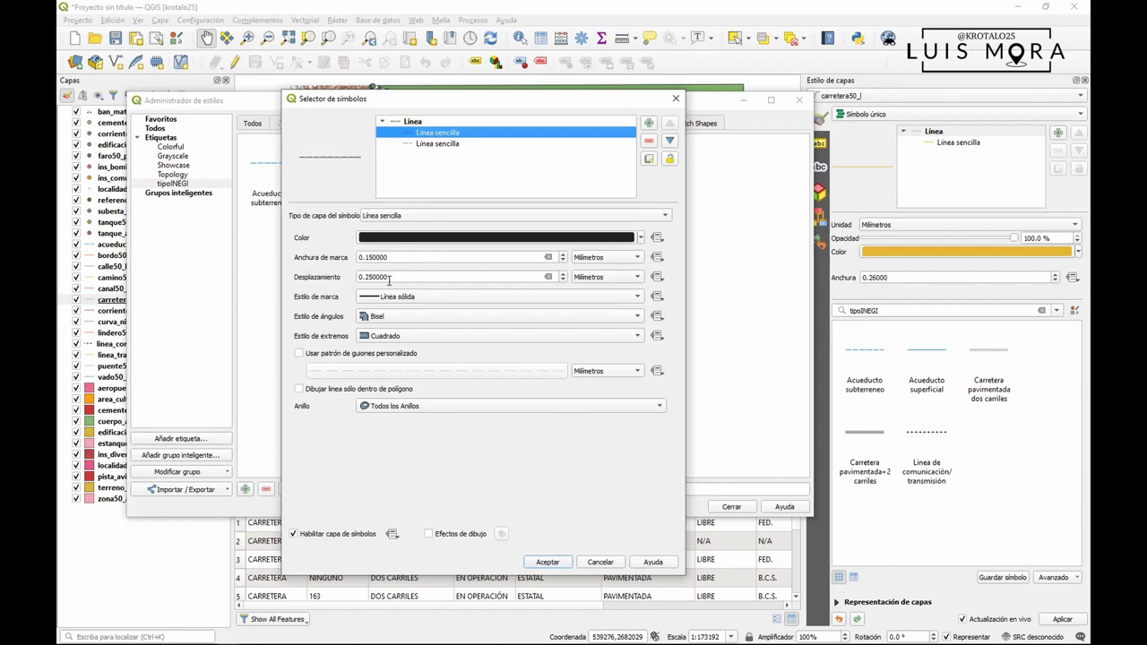
{"action": "scroll", "coordinate": [389, 278], "scroll_direction": "up", "scroll_amount": 6}
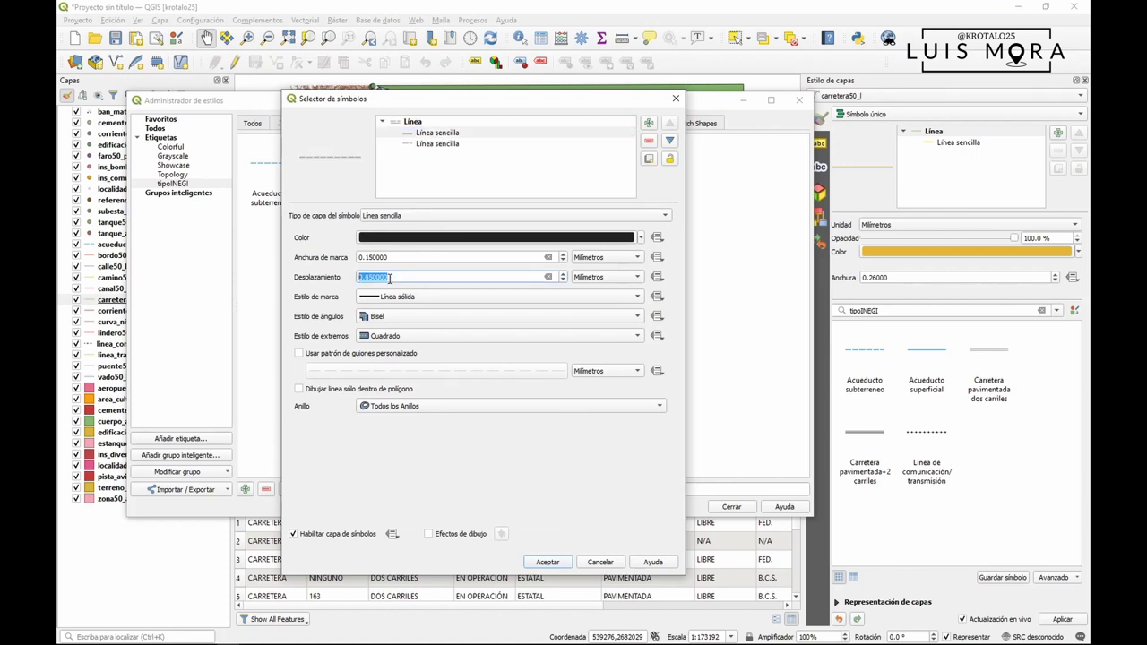
{"action": "scroll", "coordinate": [390, 278], "scroll_direction": "up", "scroll_amount": 2}
{"action": "scroll", "coordinate": [389, 279], "scroll_direction": "down", "scroll_amount": 9}
{"action": "scroll", "coordinate": [390, 279], "scroll_direction": "up", "scroll_amount": 4}
{"action": "scroll", "coordinate": [389, 278], "scroll_direction": "up", "scroll_amount": 9}
{"action": "left_click", "coordinate": [389, 278]}
{"action": "key", "text": "BackSpace"}
{"action": "key", "text": "BackSpace"}
{"action": "key", "text": "BackSpace"}
{"action": "type", "text": "25"}
{"action": "left_click", "coordinate": [399, 257]}
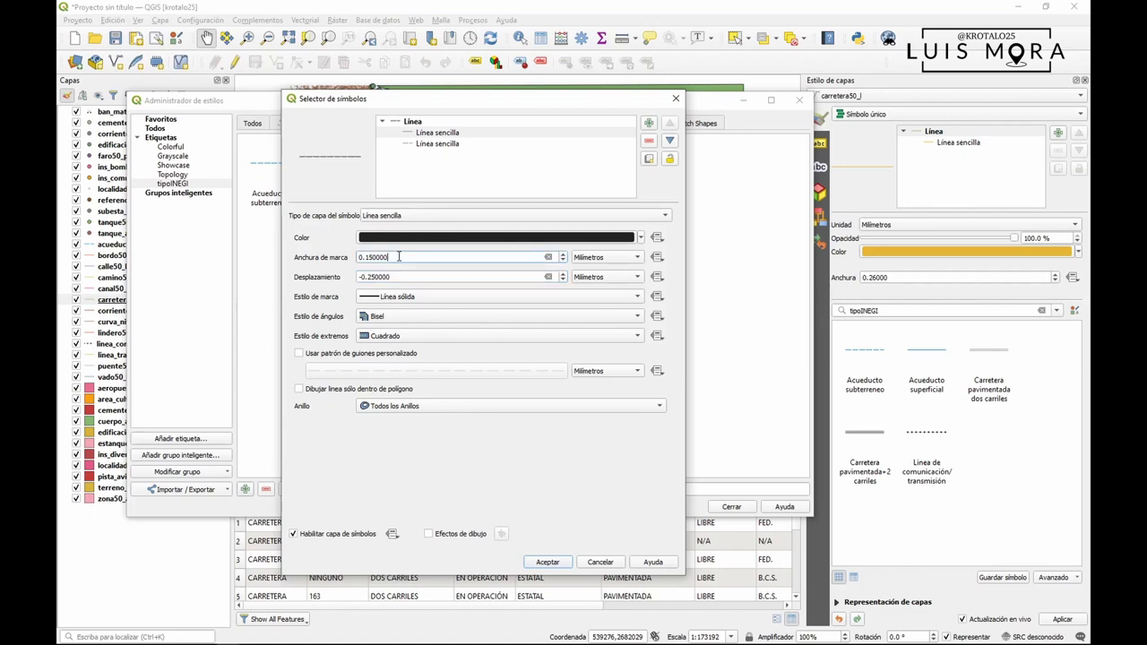
- Set the dashed line layer's offset to 0.25 mm
{"action": "left_click", "coordinate": [443, 145]}
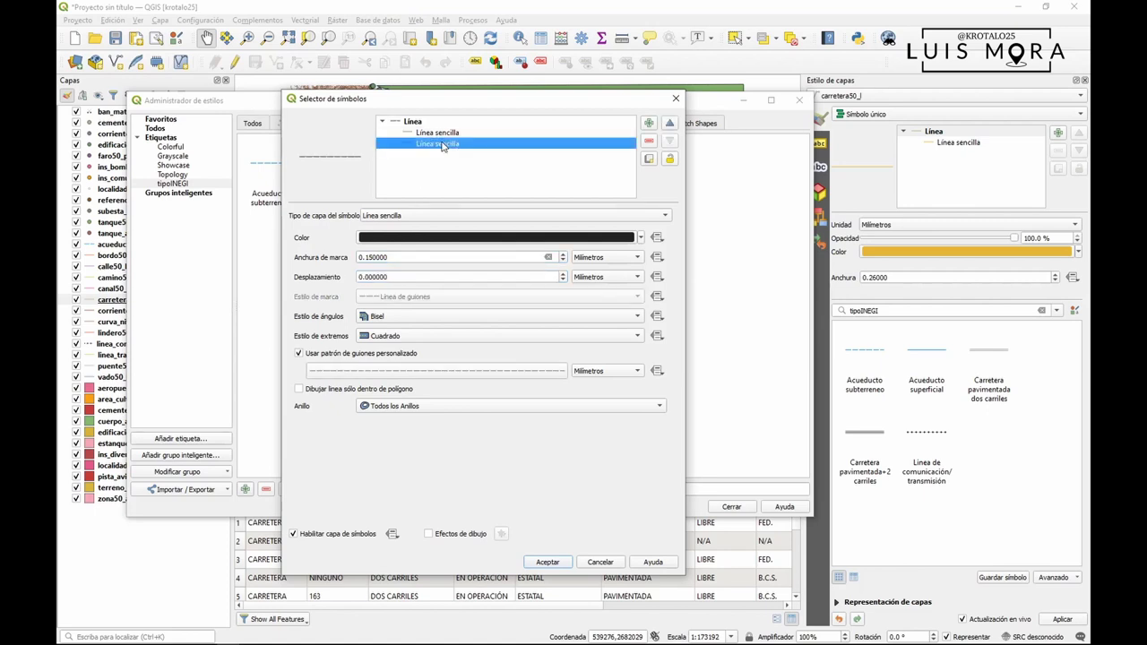
{"action": "left_click_drag", "start_coordinate": [397, 277], "coordinate": [356, 277]}
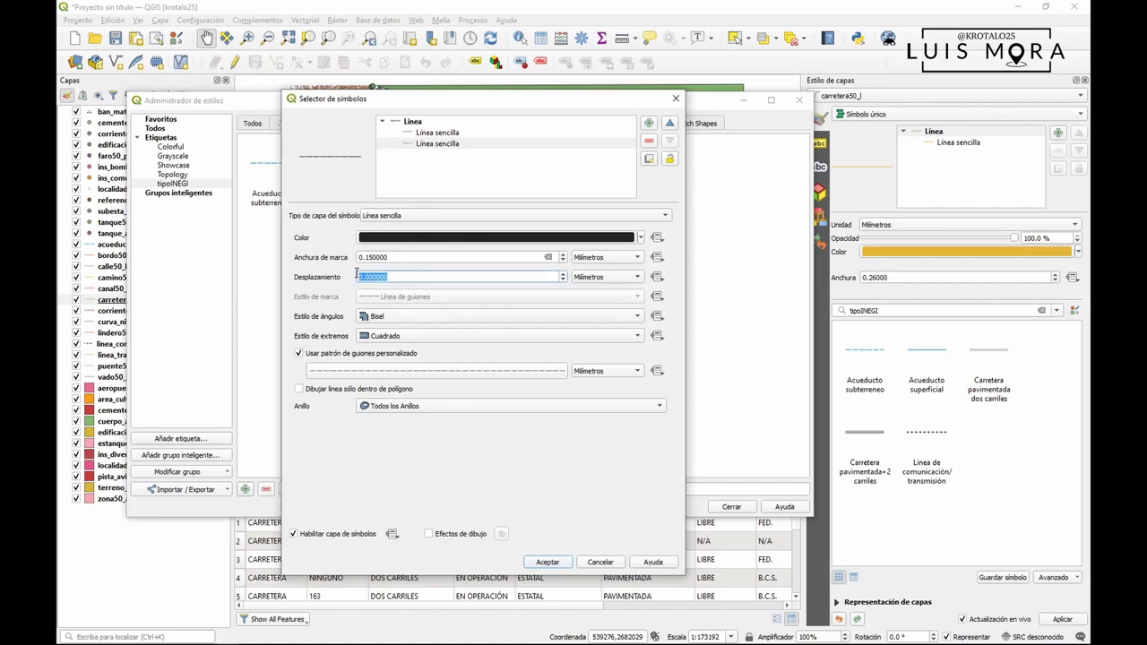
{"action": "type", "text": "25"}
{"action": "left_click", "coordinate": [399, 257]}
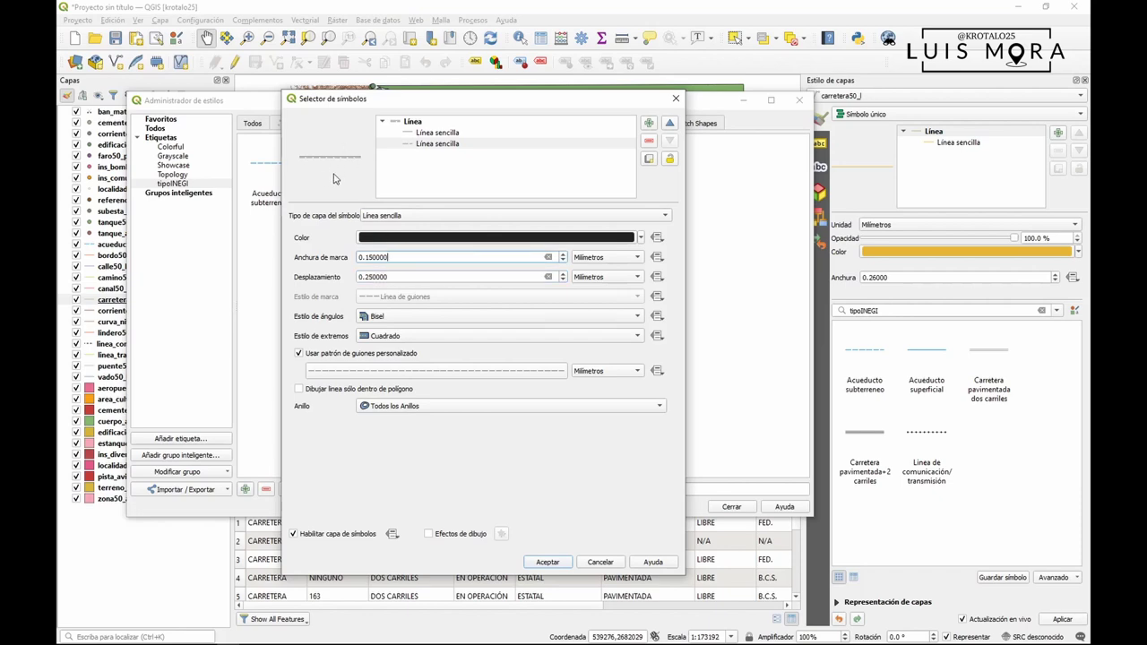
- Compare the dirt-road line symbol with the Terracería drawing in the CatalogoSimbolos-INEGI PDF open in Foxit Reader
{"action": "key", "text": "alt+Tab"}
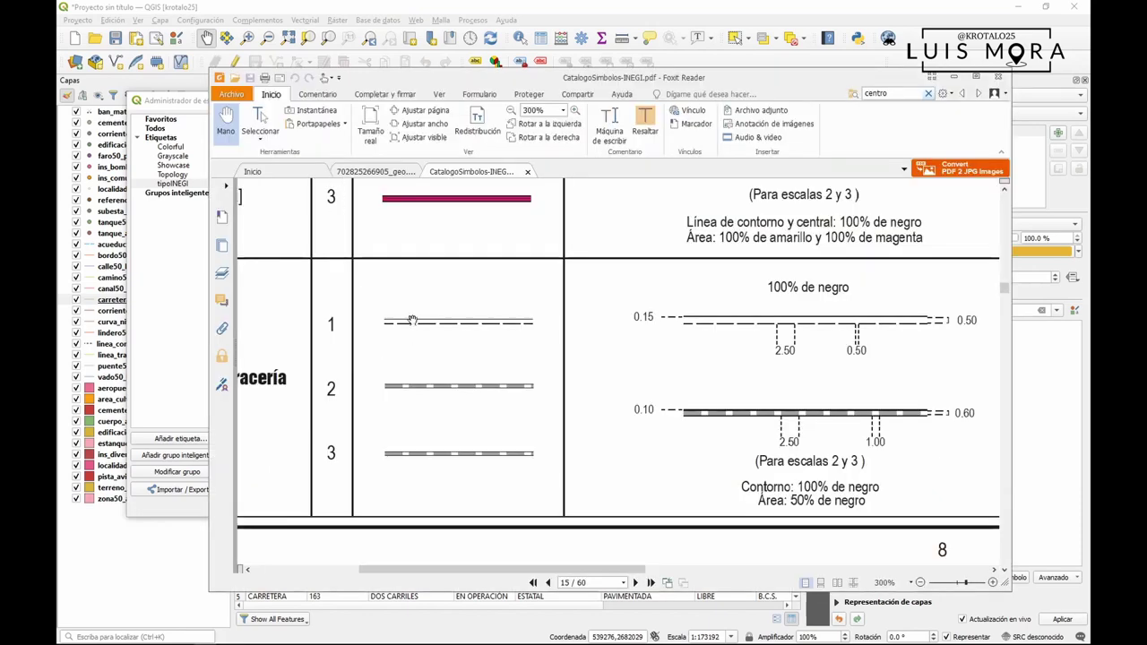
{"action": "left_click_drag", "start_coordinate": [381, 79], "coordinate": [700, 77]}
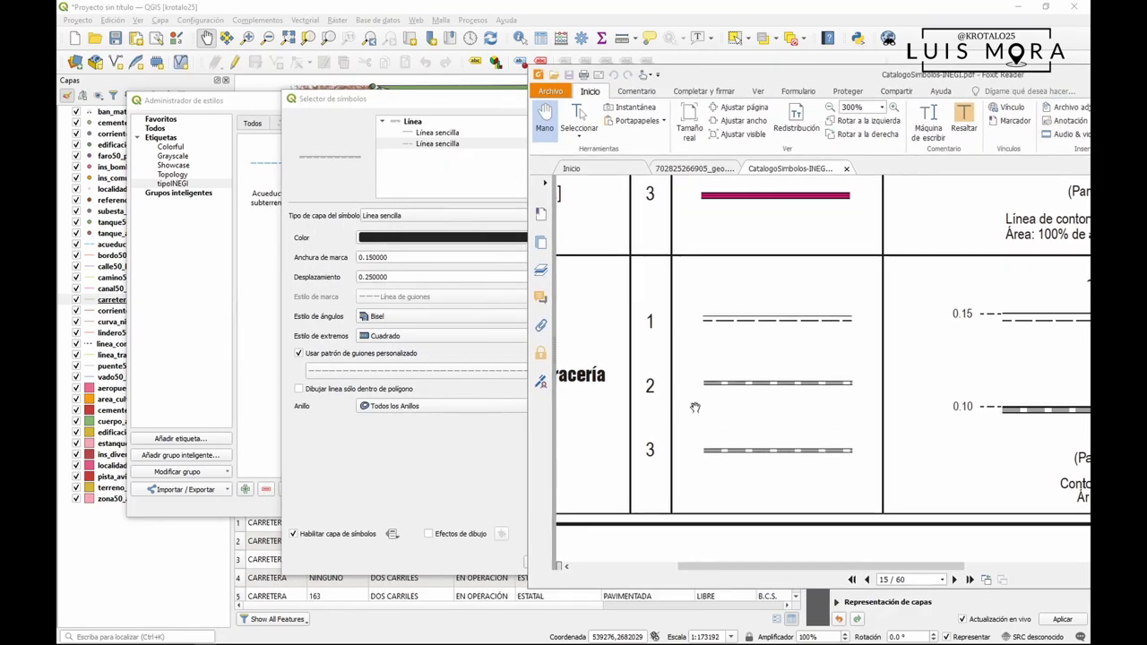
{"action": "left_click", "coordinate": [486, 478]}
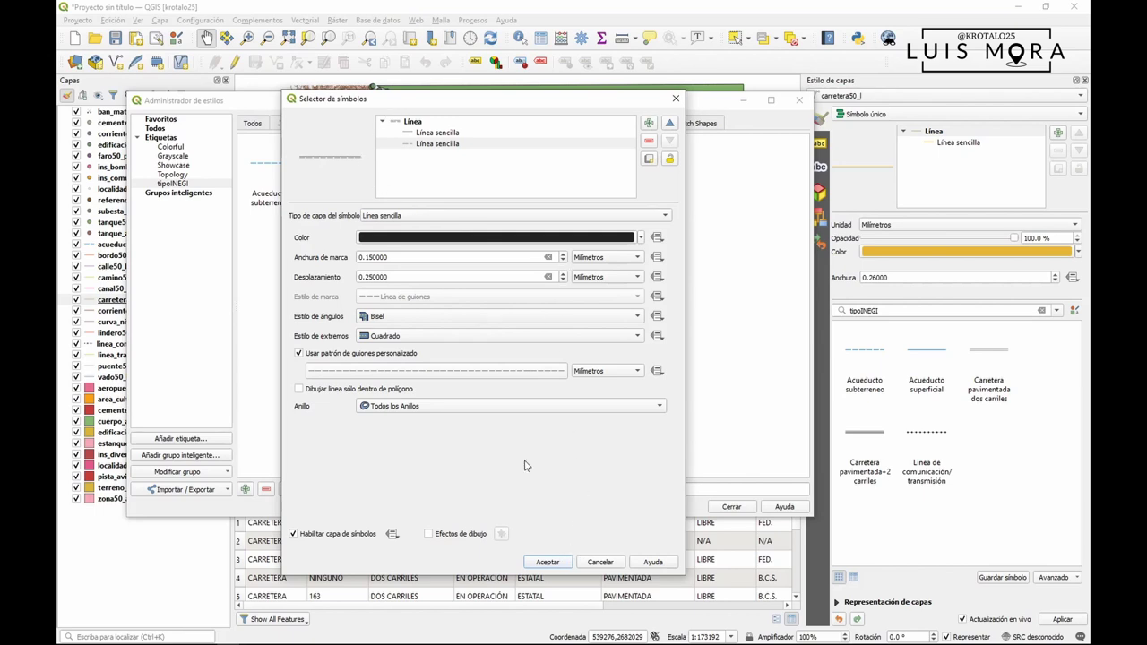
{"action": "left_click", "coordinate": [421, 122]}
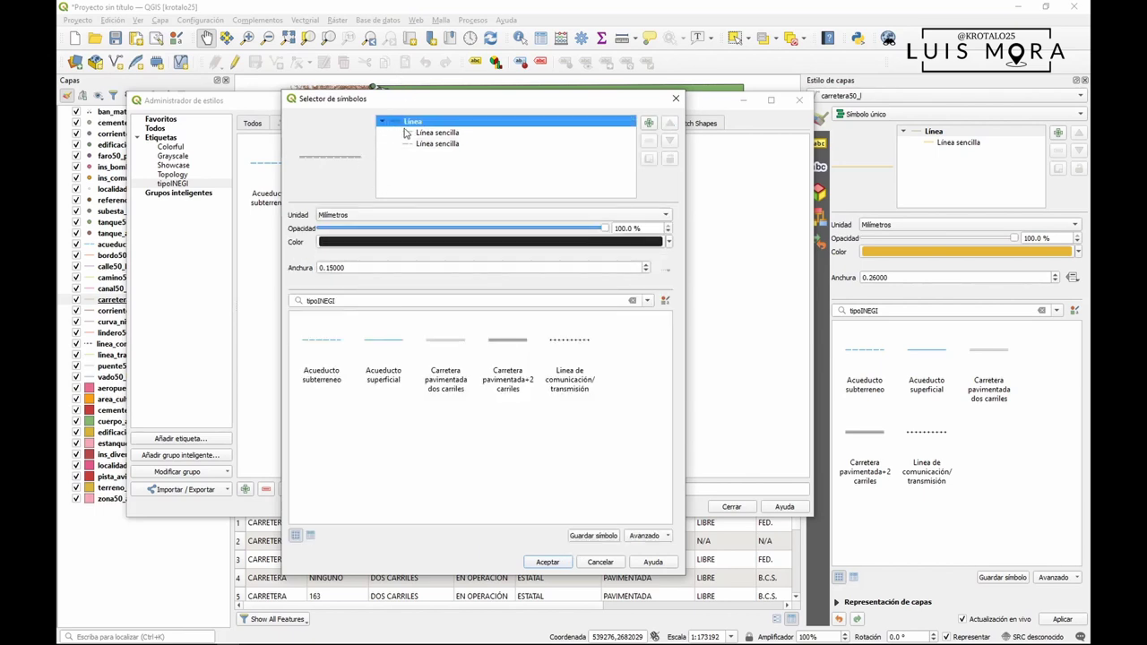
- Accept the line symbol, save it as Carretera terraceria with the tipoINEGI tag, and close the style manager
{"action": "left_click", "coordinate": [555, 564]}
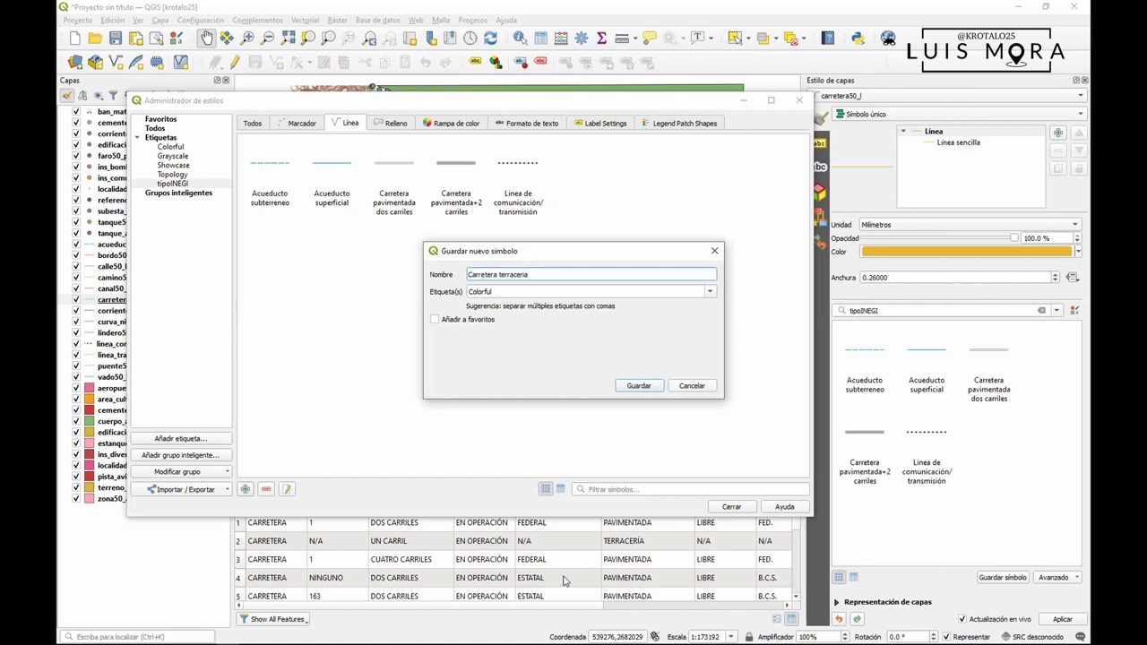
{"action": "left_click", "coordinate": [697, 294]}
{"action": "left_click", "coordinate": [711, 294]}
{"action": "left_click", "coordinate": [543, 332]}
{"action": "left_click", "coordinate": [639, 386]}
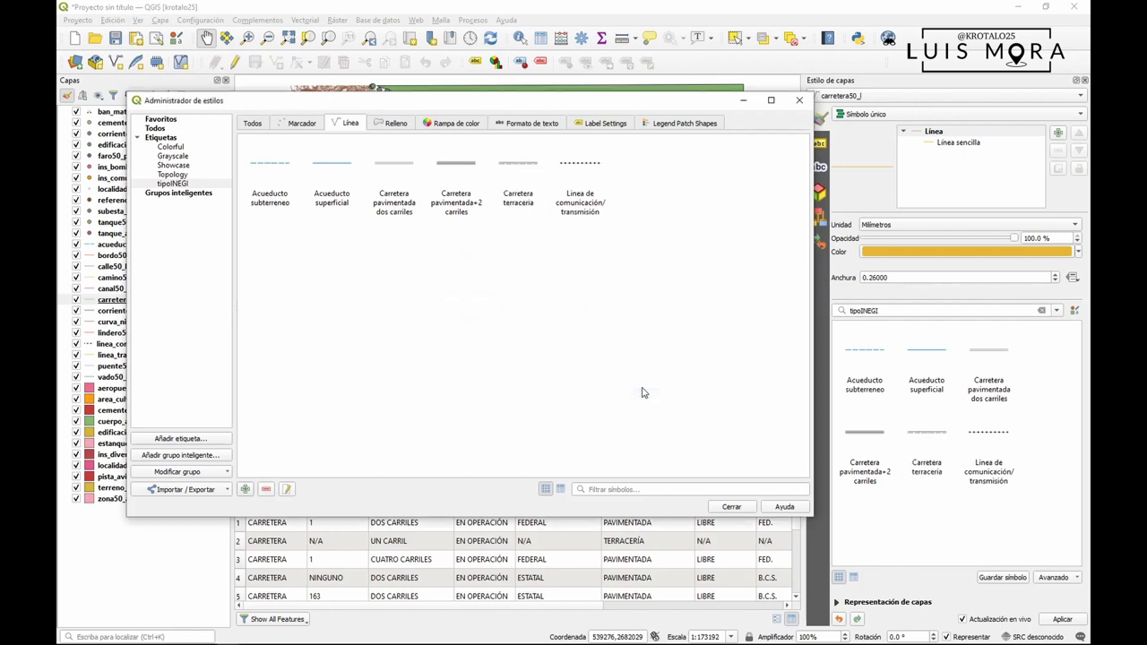
{"action": "left_click", "coordinate": [731, 507]}
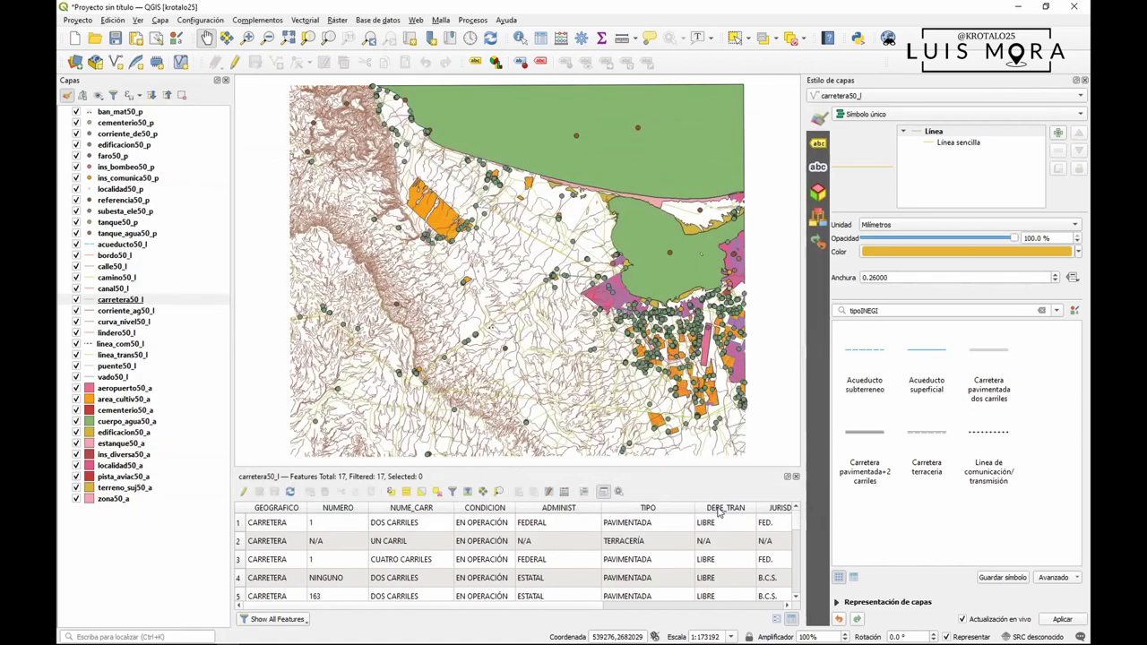
- Switch the carretera50_l layer's symbology to Categorizado and enlarge its attribute table
{"action": "left_click", "coordinate": [864, 114]}
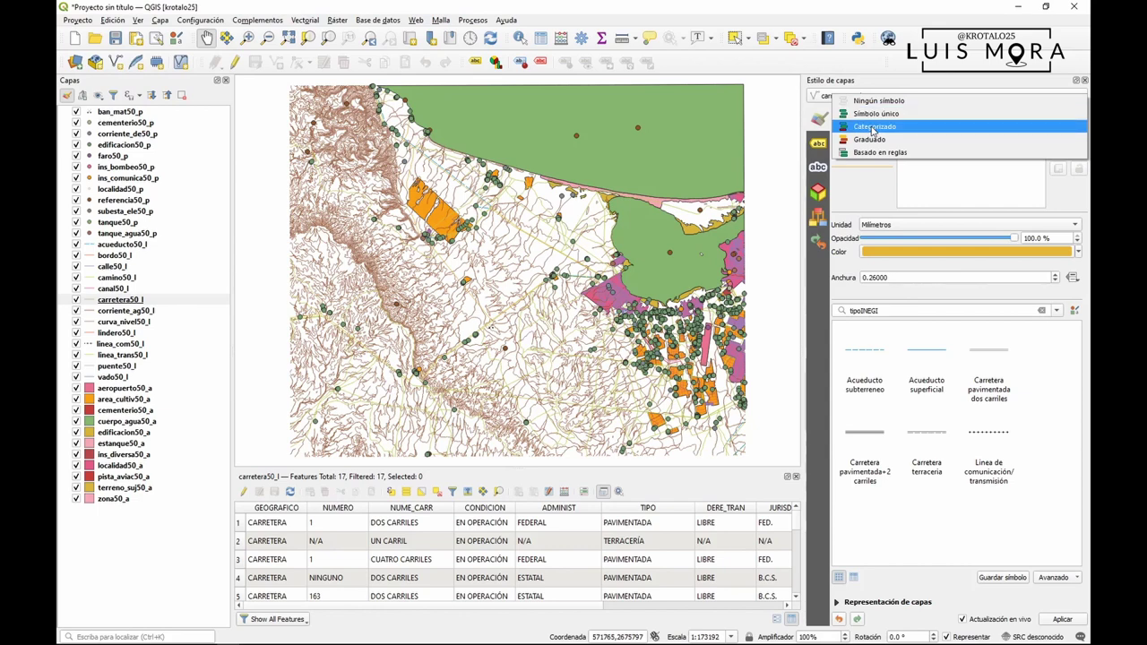
{"action": "left_click", "coordinate": [899, 127]}
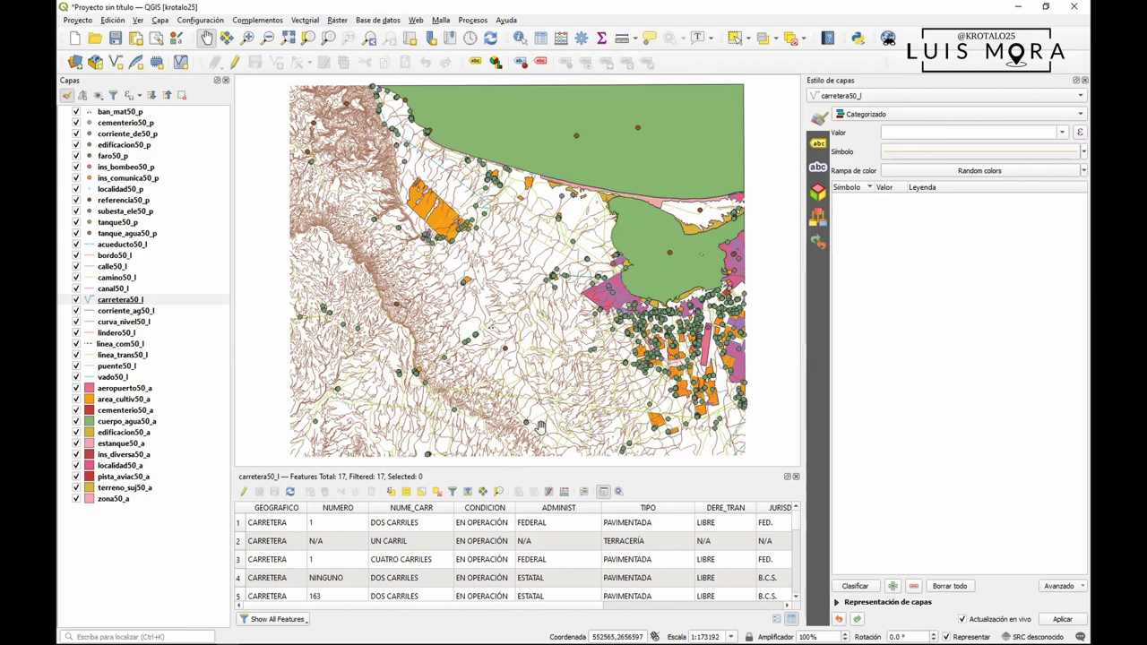
{"action": "left_click_drag", "start_coordinate": [553, 464], "coordinate": [544, 440]}
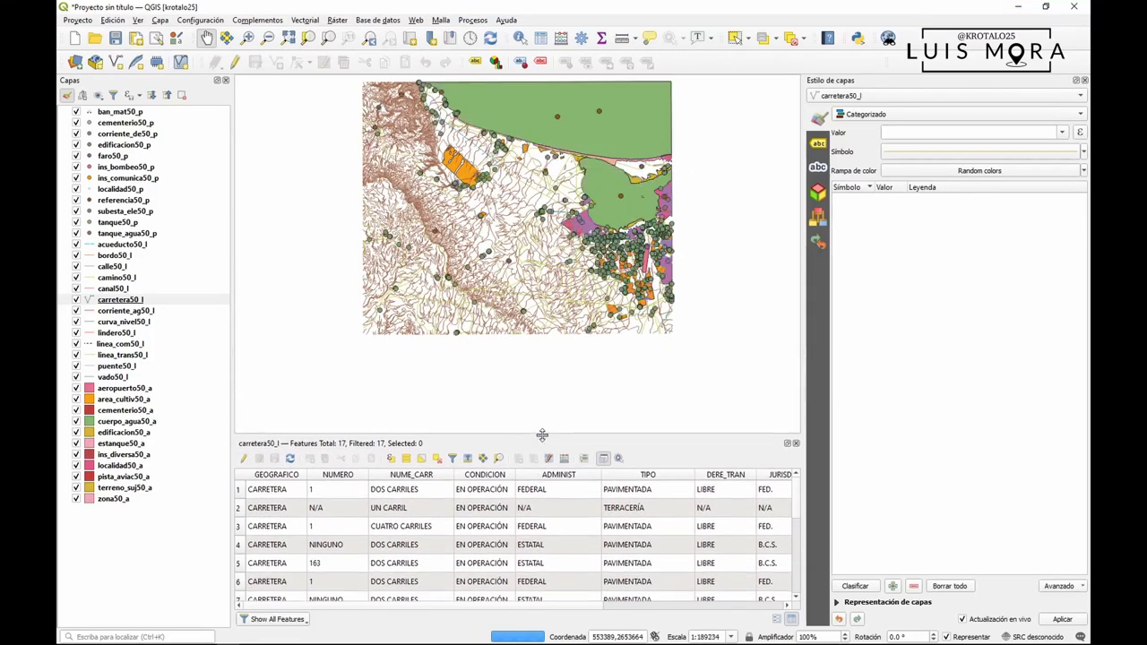
{"action": "left_click_drag", "start_coordinate": [234, 408], "coordinate": [179, 403]}
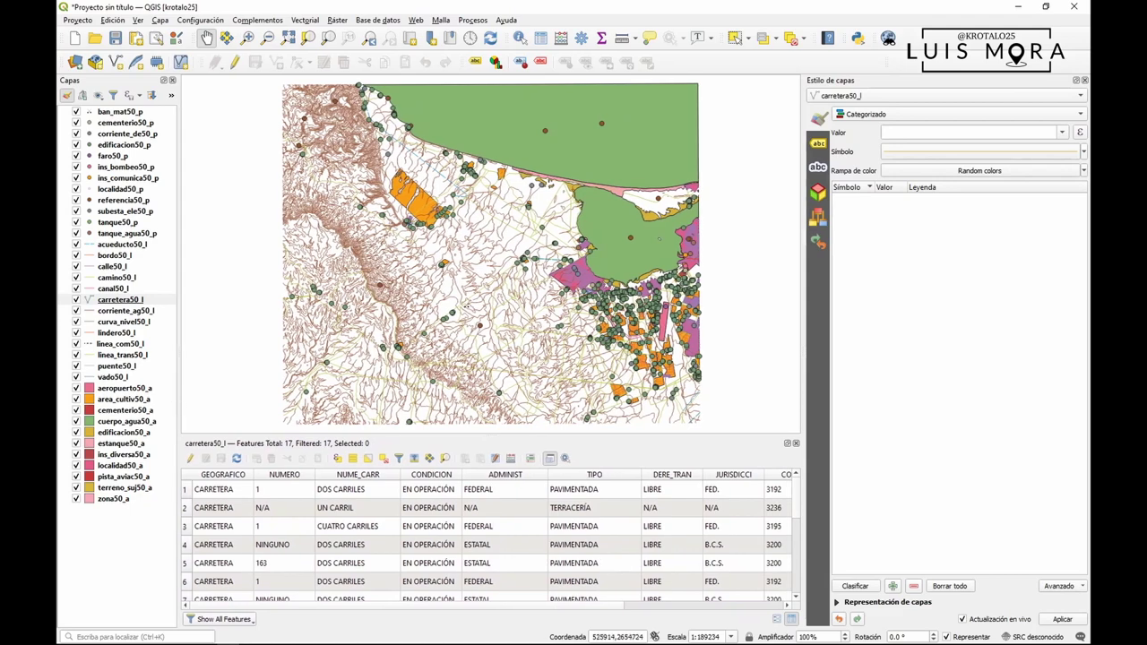
- Examine the NUME_CARR and TIPO fields across the carretera50_l attribute table to find a suitable classification field
{"action": "scroll", "coordinate": [694, 612], "scroll_direction": "right", "scroll_amount": 3}
{"action": "scroll", "coordinate": [672, 609], "scroll_direction": "left", "scroll_amount": 3}
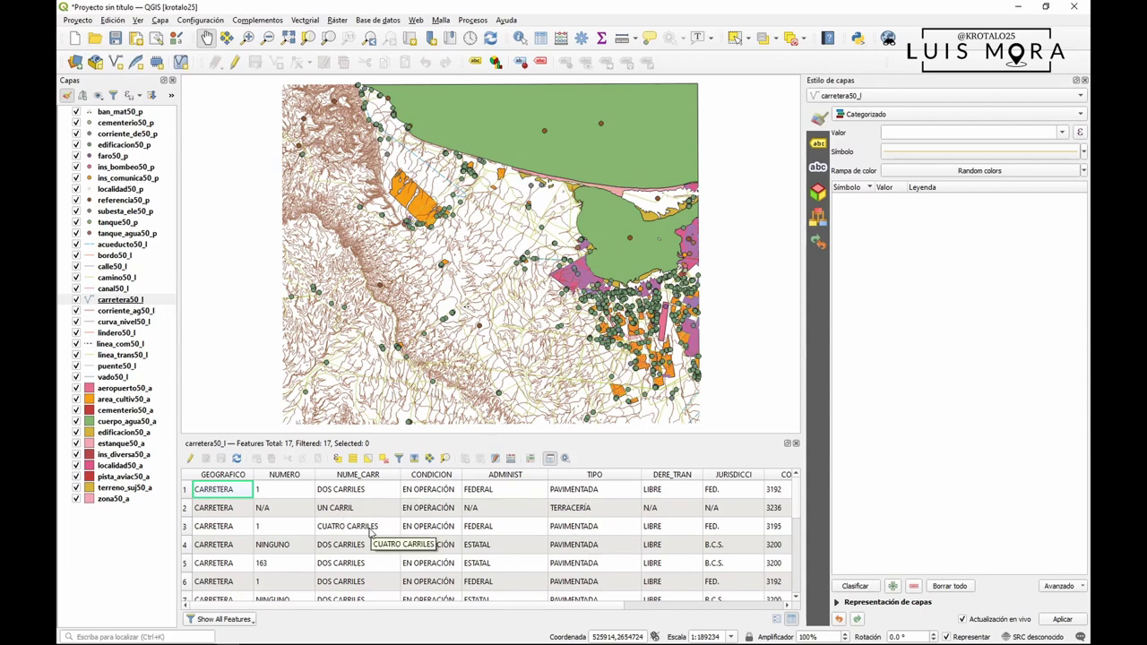
{"action": "scroll", "coordinate": [368, 540], "scroll_direction": "down", "scroll_amount": 3}
{"action": "scroll", "coordinate": [369, 540], "scroll_direction": "down", "scroll_amount": 1}
{"action": "scroll", "coordinate": [368, 540], "scroll_direction": "up", "scroll_amount": 5}
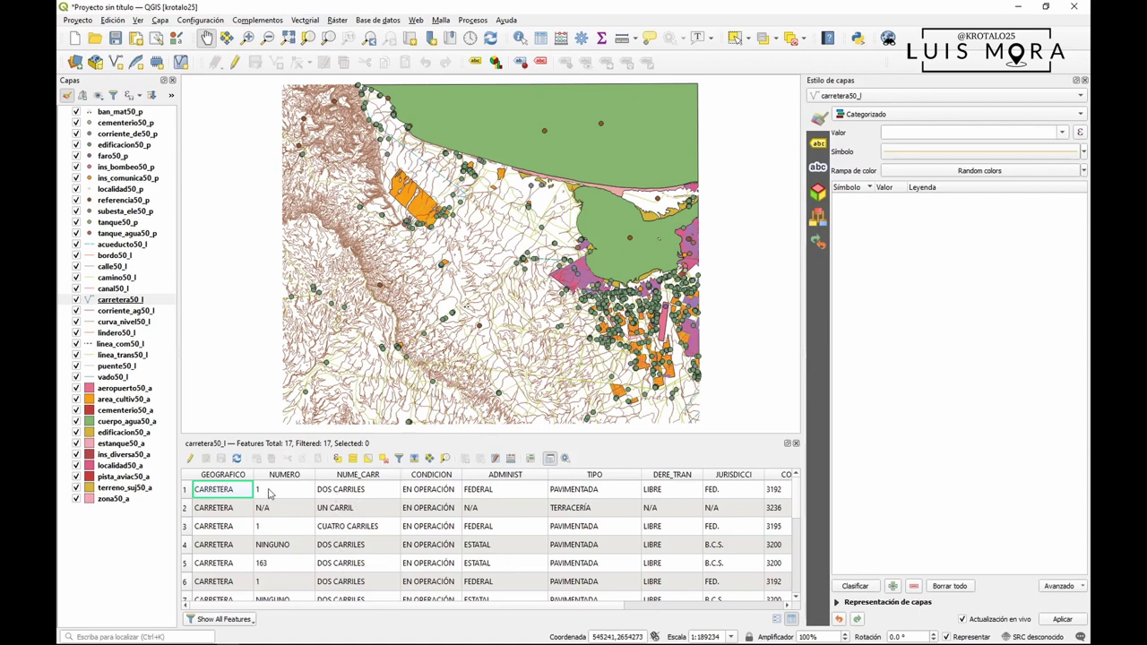
{"action": "left_click", "coordinate": [221, 508]}
{"action": "left_click", "coordinate": [330, 512]}
{"action": "left_click", "coordinate": [345, 498]}
{"action": "left_click", "coordinate": [346, 516]}
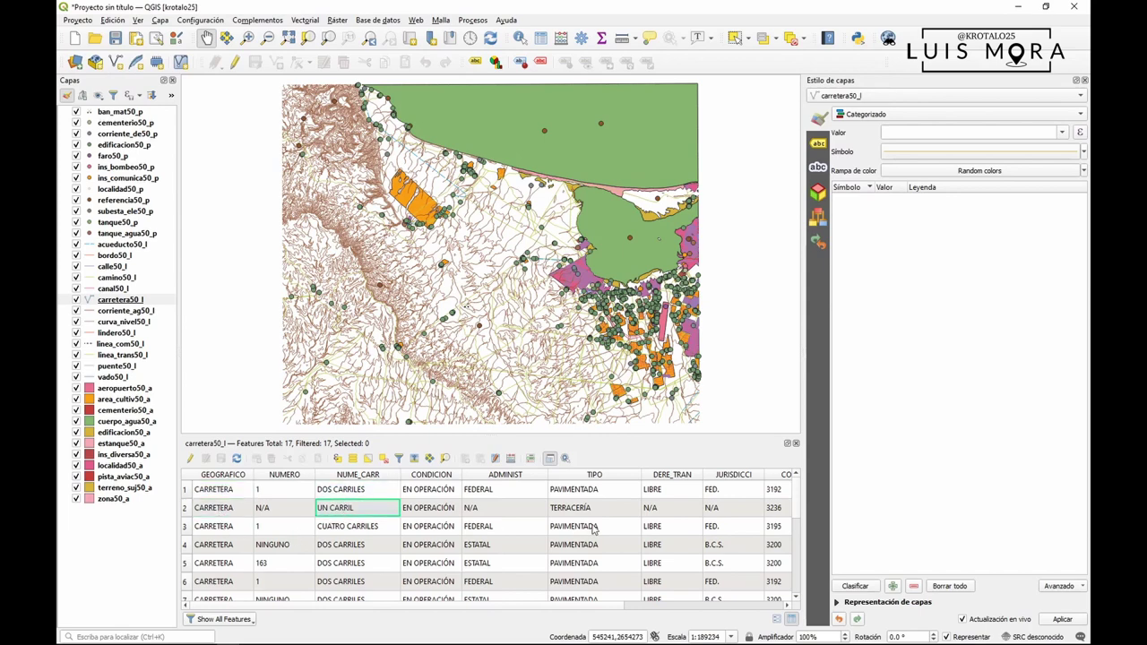
{"action": "scroll", "coordinate": [507, 526], "scroll_direction": "down", "scroll_amount": 2}
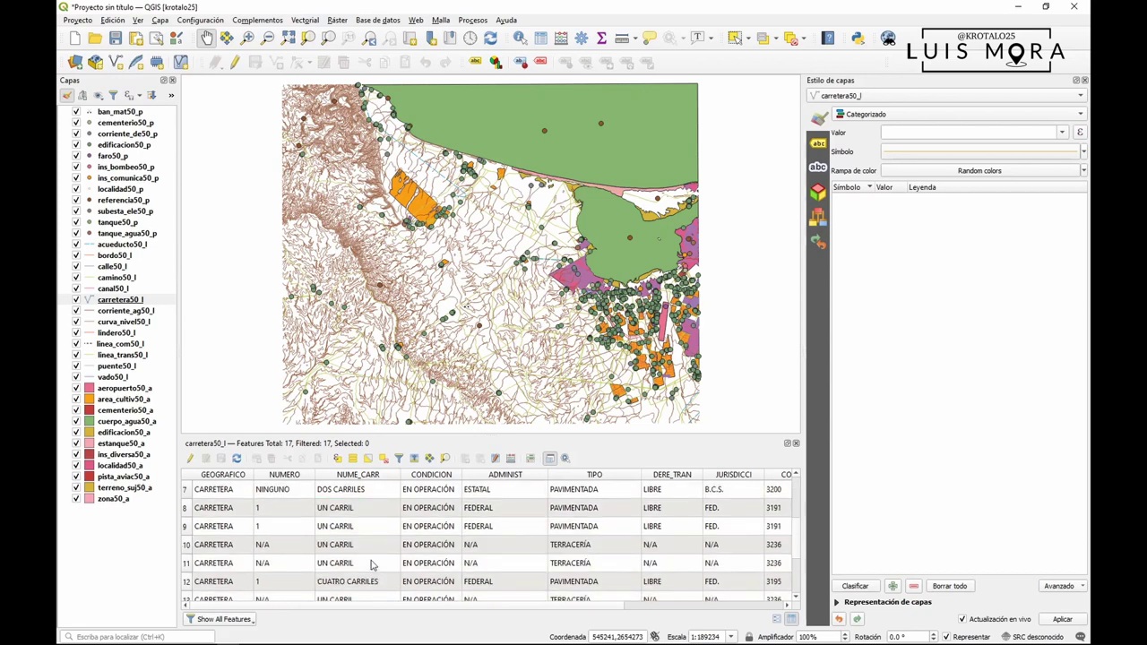
{"action": "scroll", "coordinate": [578, 538], "scroll_direction": "down", "scroll_amount": 2}
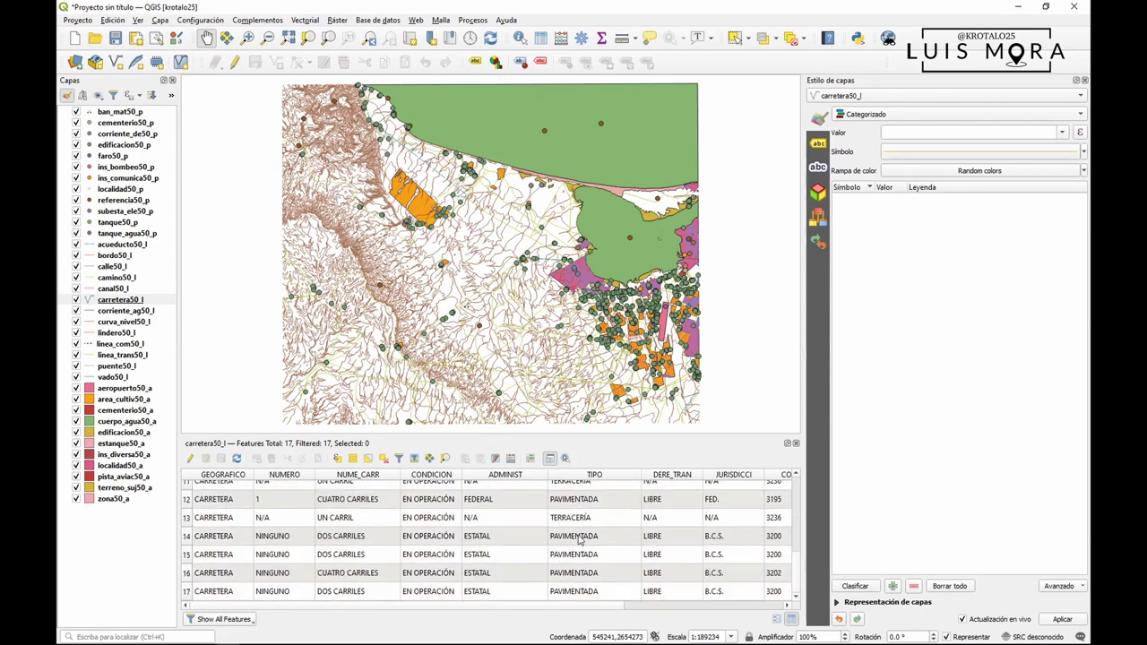
{"action": "scroll", "coordinate": [578, 539], "scroll_direction": "up", "scroll_amount": 3}
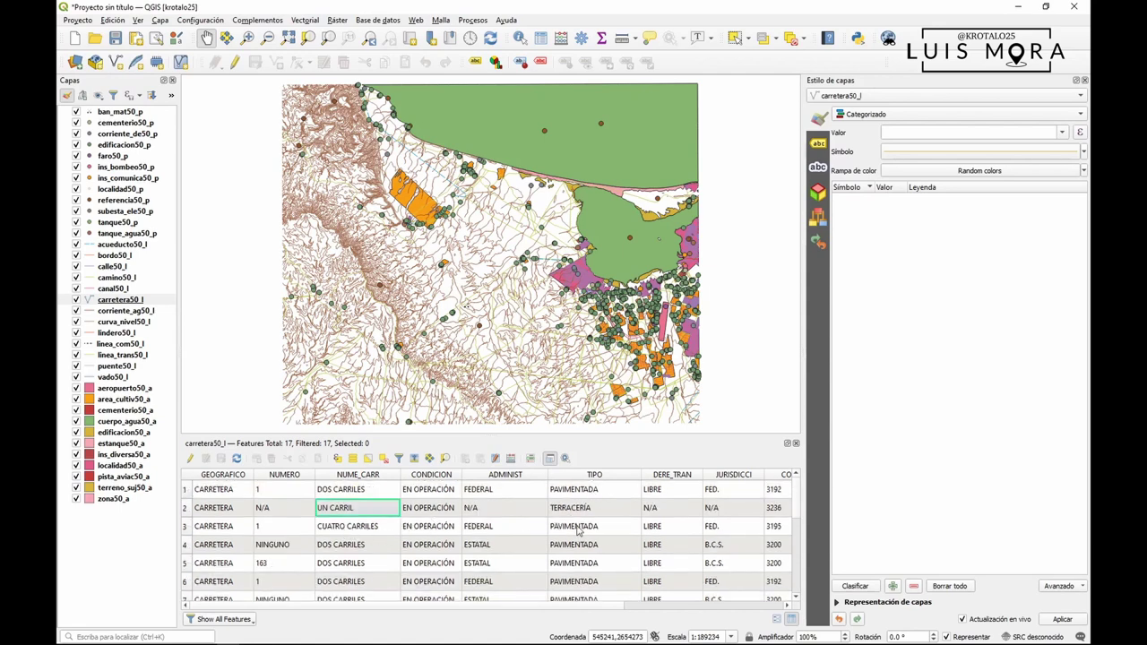
{"action": "scroll", "coordinate": [457, 542], "scroll_direction": "down", "scroll_amount": 3}
{"action": "scroll", "coordinate": [455, 542], "scroll_direction": "up", "scroll_amount": 3}
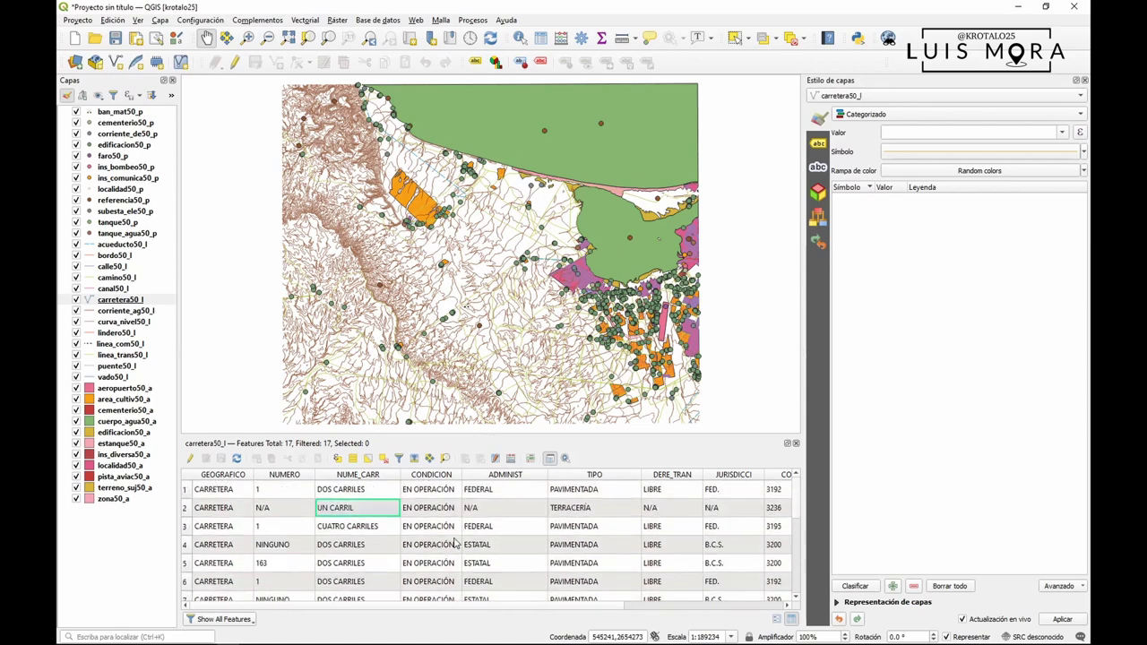
- Classify the carretera50_l layer by the NUME_CARR field
{"action": "left_click", "coordinate": [1063, 133]}
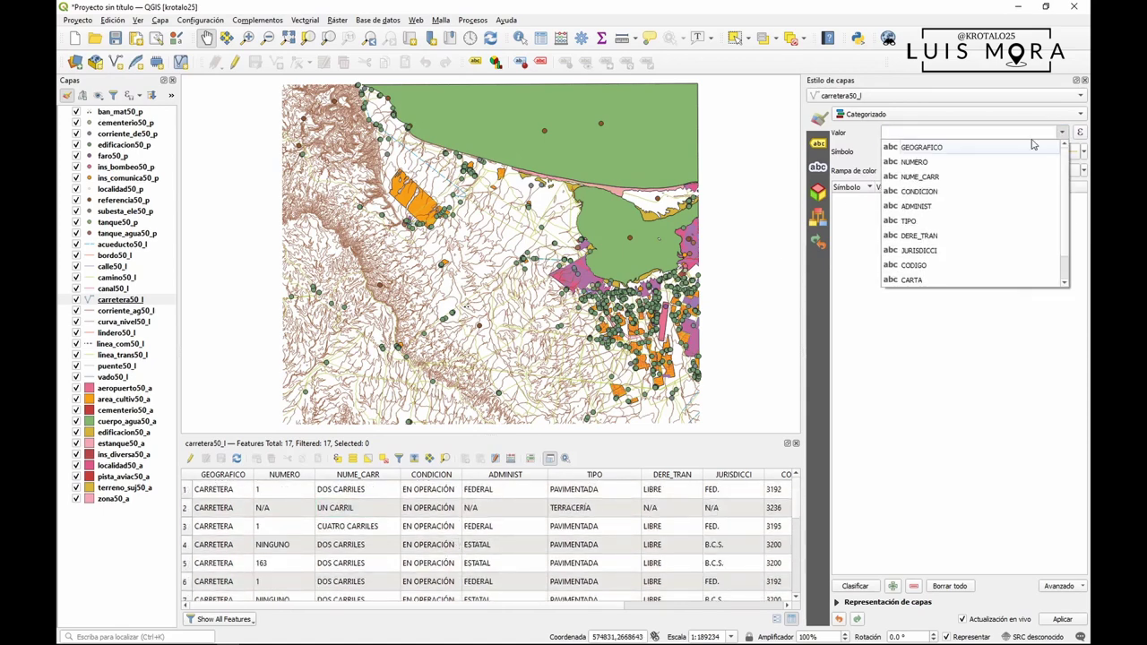
{"action": "left_click", "coordinate": [950, 182]}
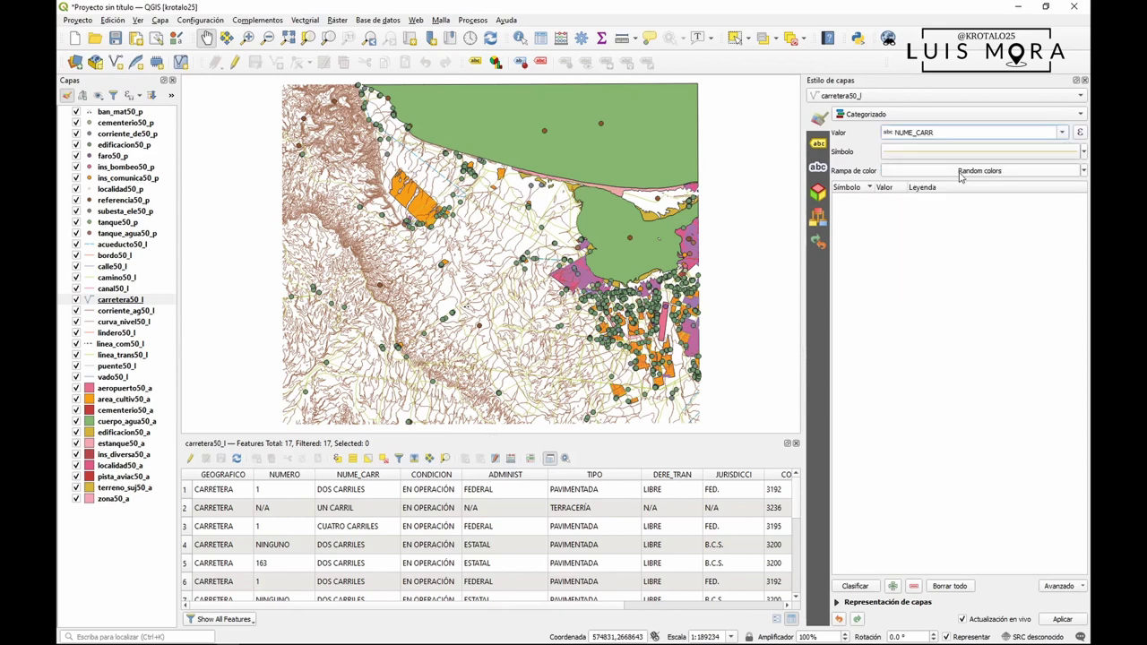
{"action": "left_click", "coordinate": [856, 586]}
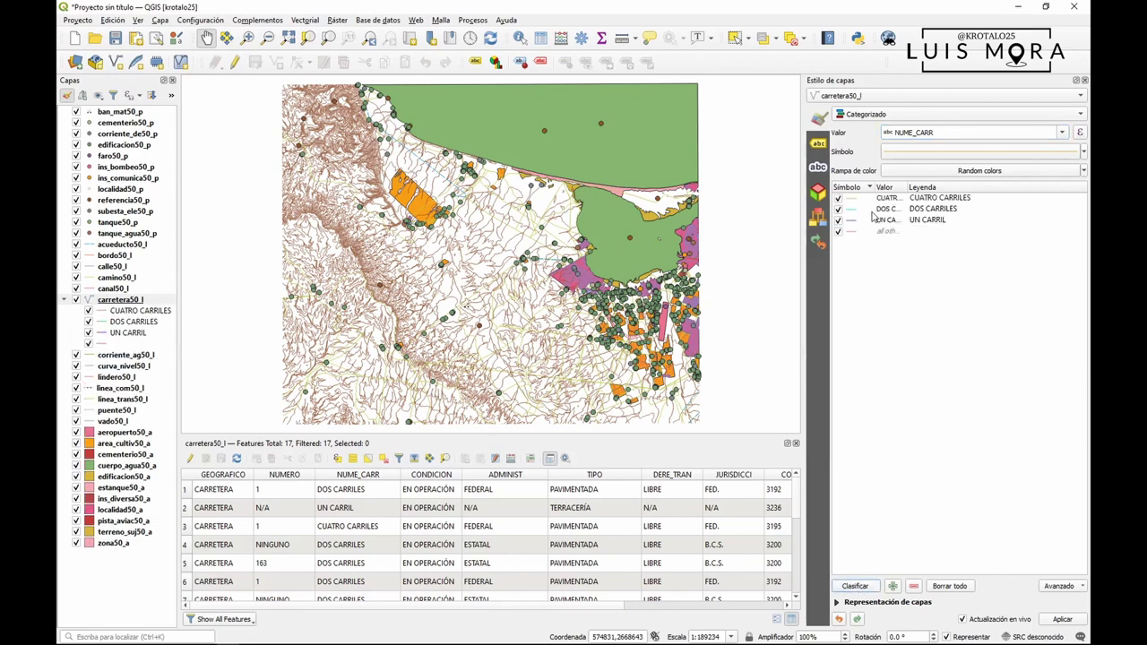
- Apply the Carretera pavimentada+2 carriles symbol to the CUATRO CARRILES category
{"action": "double_click", "coordinate": [851, 201]}
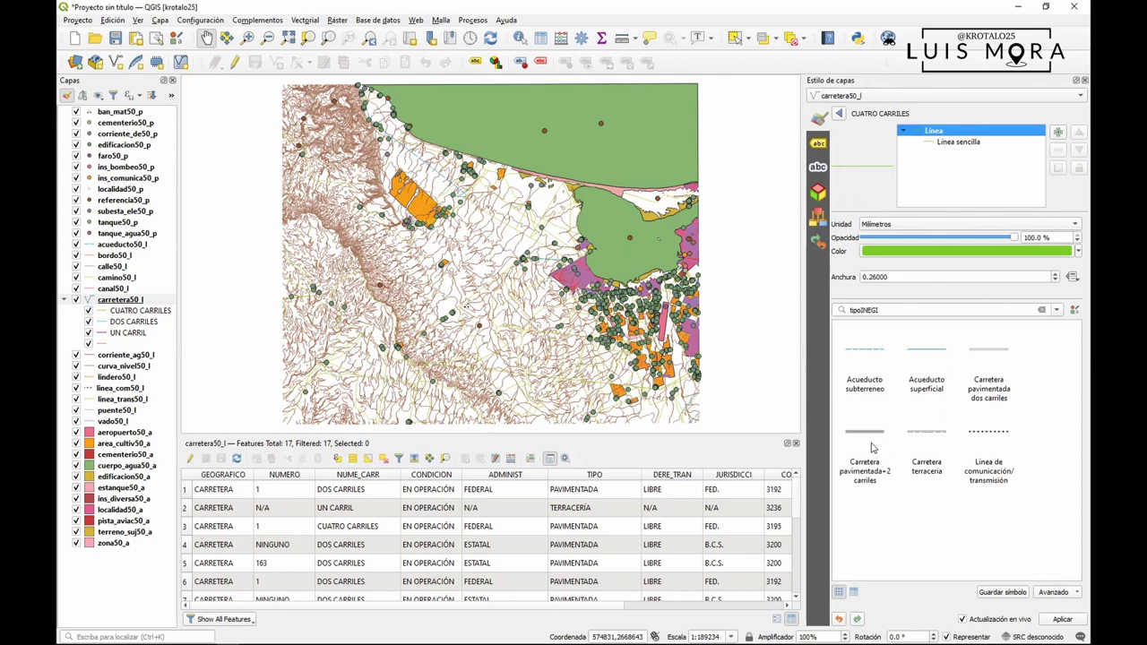
{"action": "left_click", "coordinate": [873, 453]}
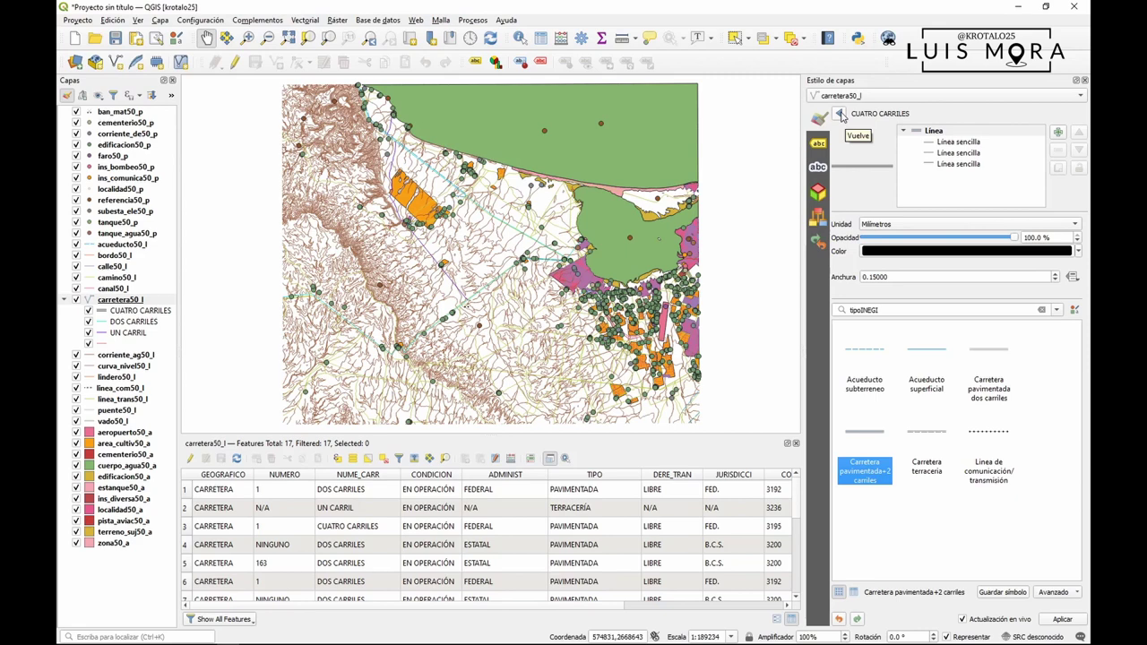
{"action": "left_click", "coordinate": [840, 115]}
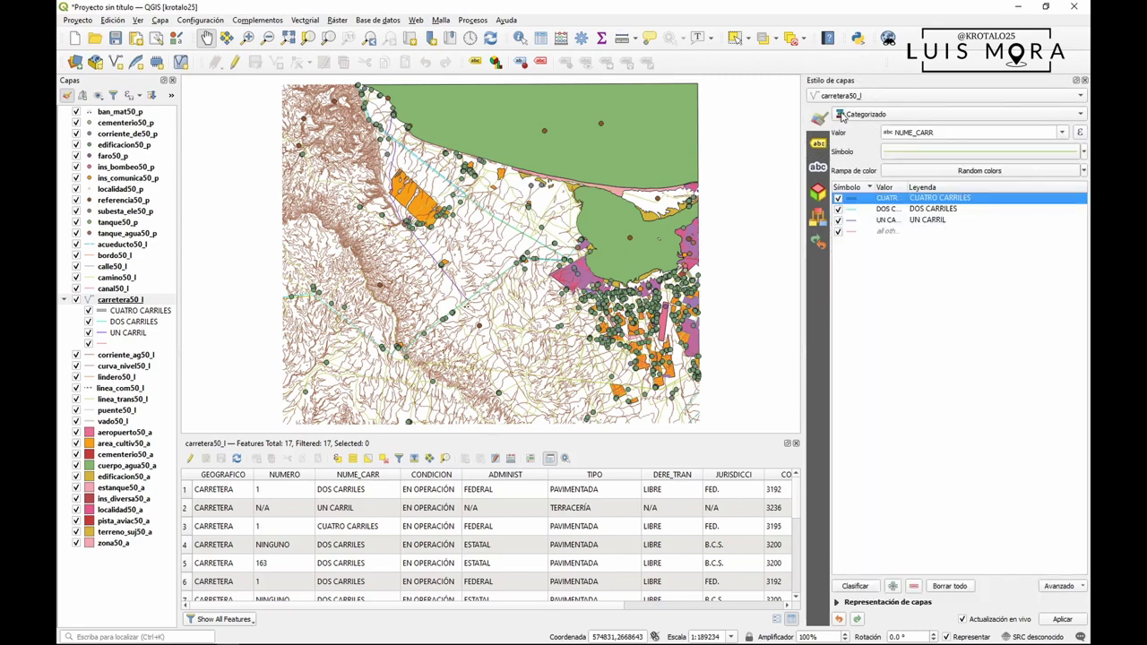
- Apply the Carretera pavimentada dos carriles symbol to the DOS CARRILES category
{"action": "left_click", "coordinate": [854, 212]}
{"action": "double_click", "coordinate": [853, 211]}
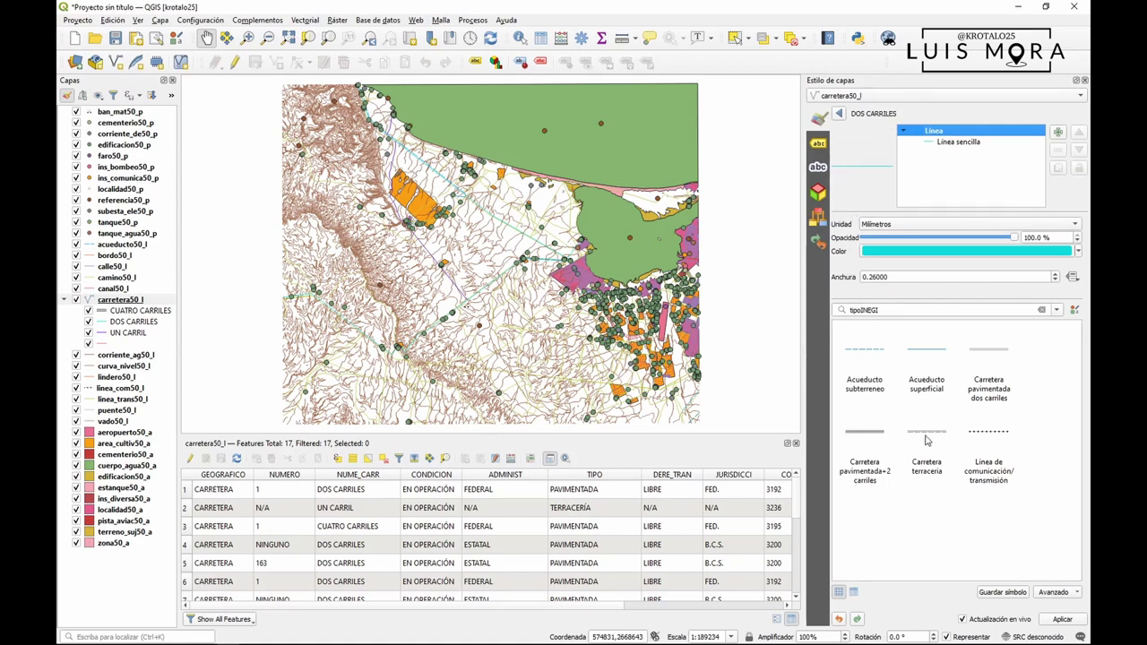
{"action": "left_click", "coordinate": [992, 353]}
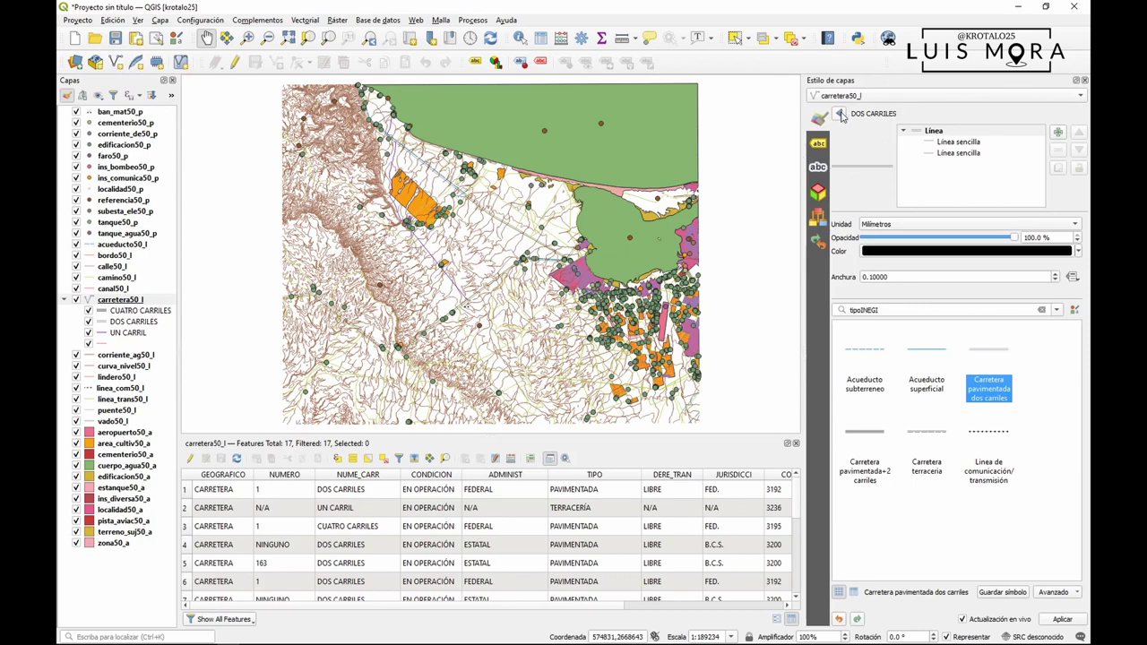
{"action": "left_click", "coordinate": [841, 114]}
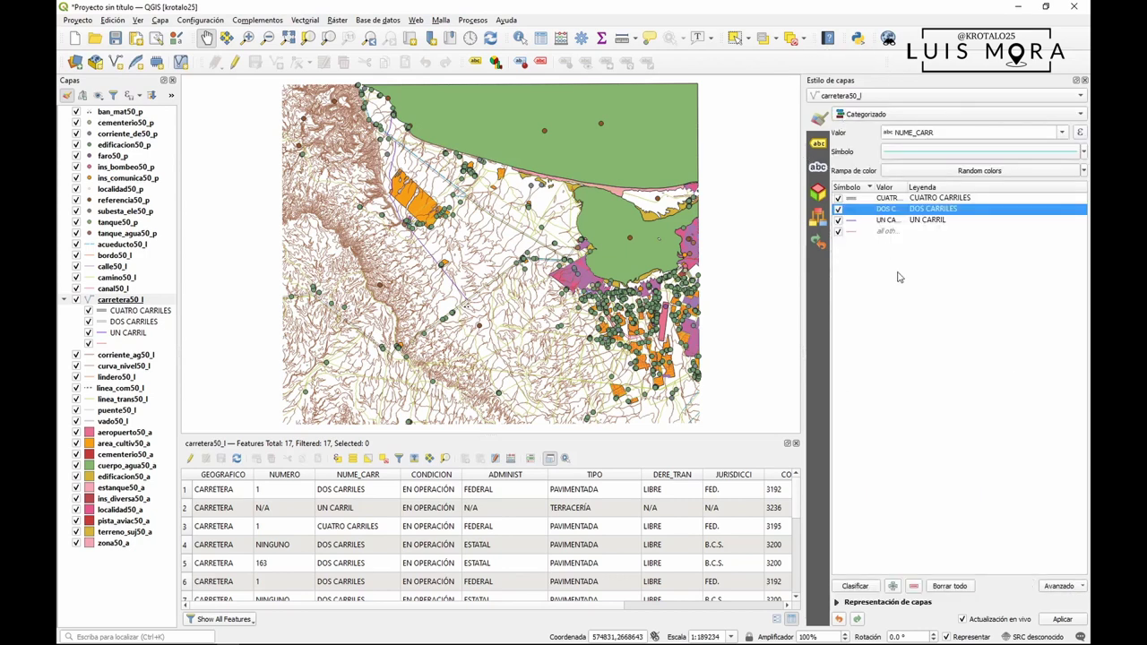
- Widen the category value column and apply the Carretera terraceria symbol to the UN CARRIL category
{"action": "left_click_drag", "start_coordinate": [906, 186], "coordinate": [922, 186]}
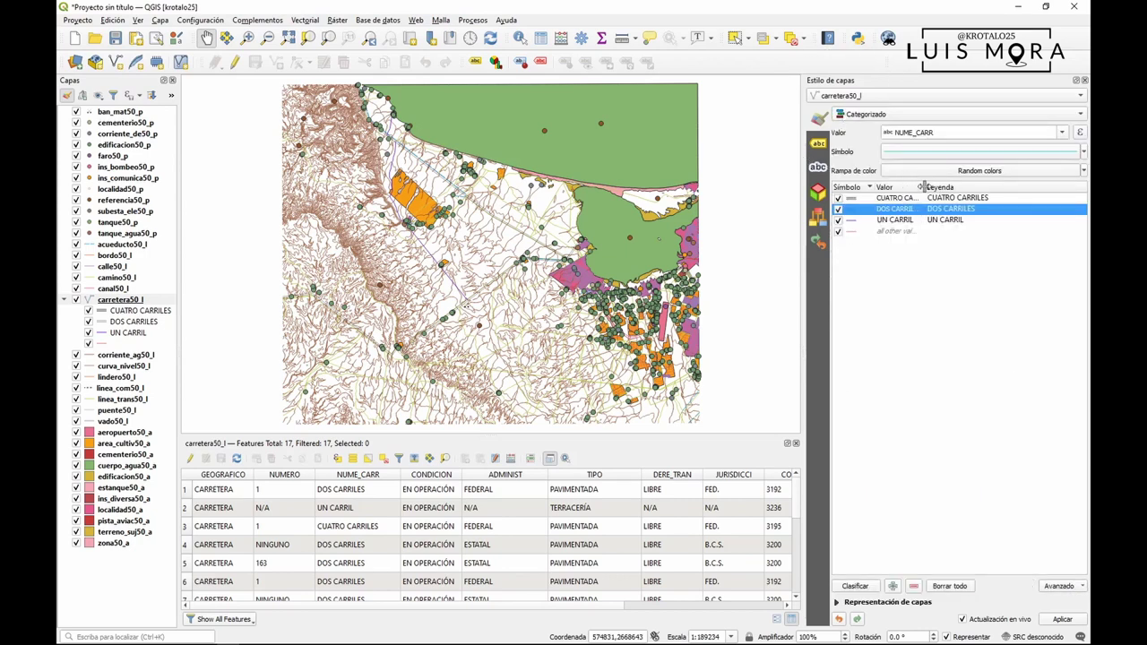
{"action": "double_click", "coordinate": [849, 221]}
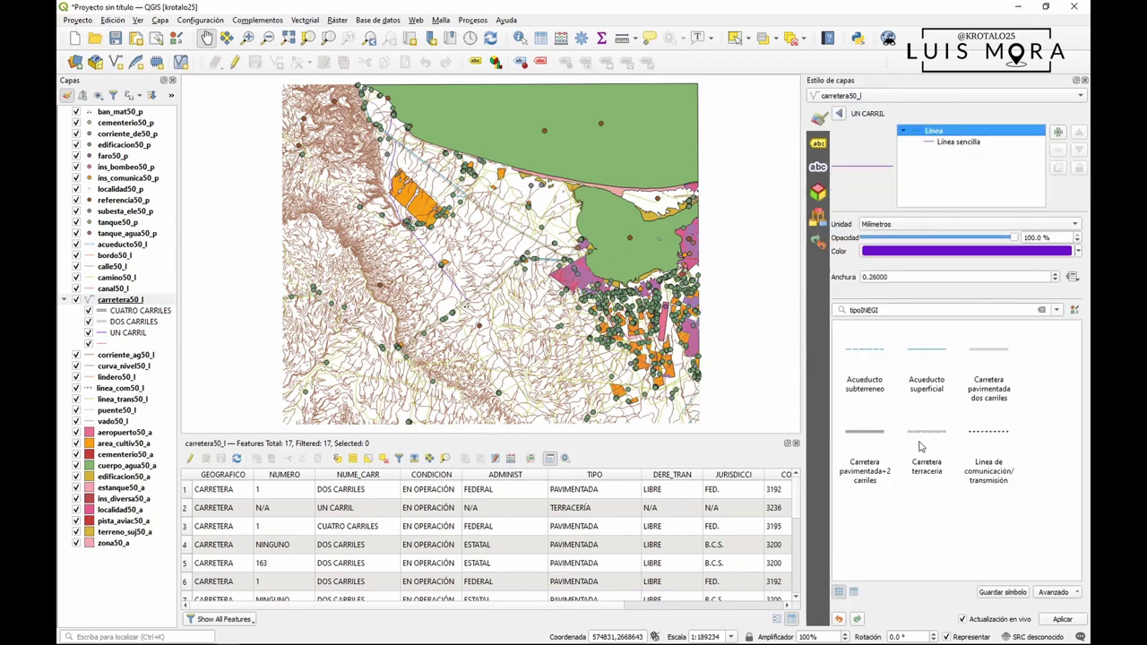
{"action": "left_click", "coordinate": [922, 439]}
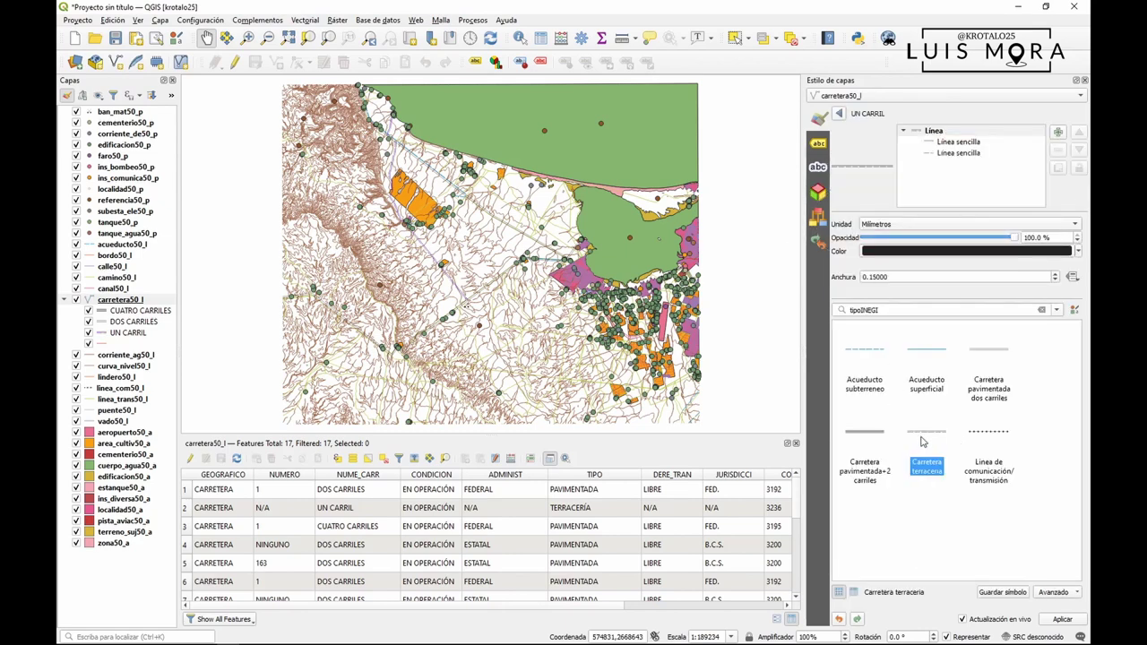
{"action": "left_click", "coordinate": [840, 115]}
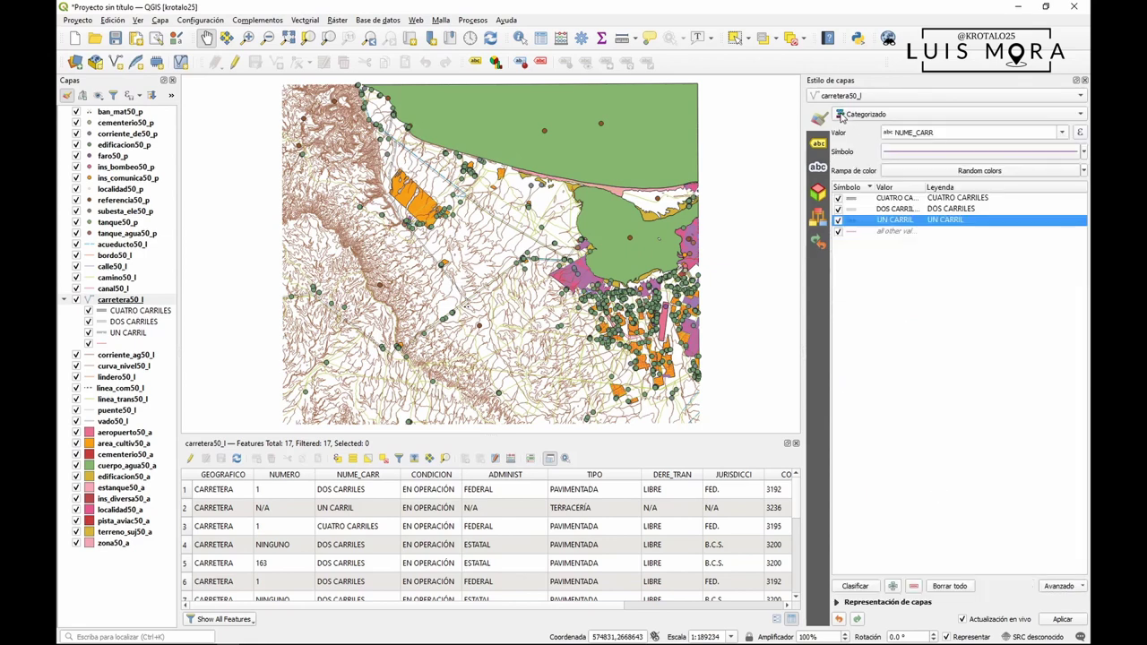
- Sort the attribute table by NUME_CARR in descending order and remove the category for all other values
{"action": "left_click", "coordinate": [906, 233]}
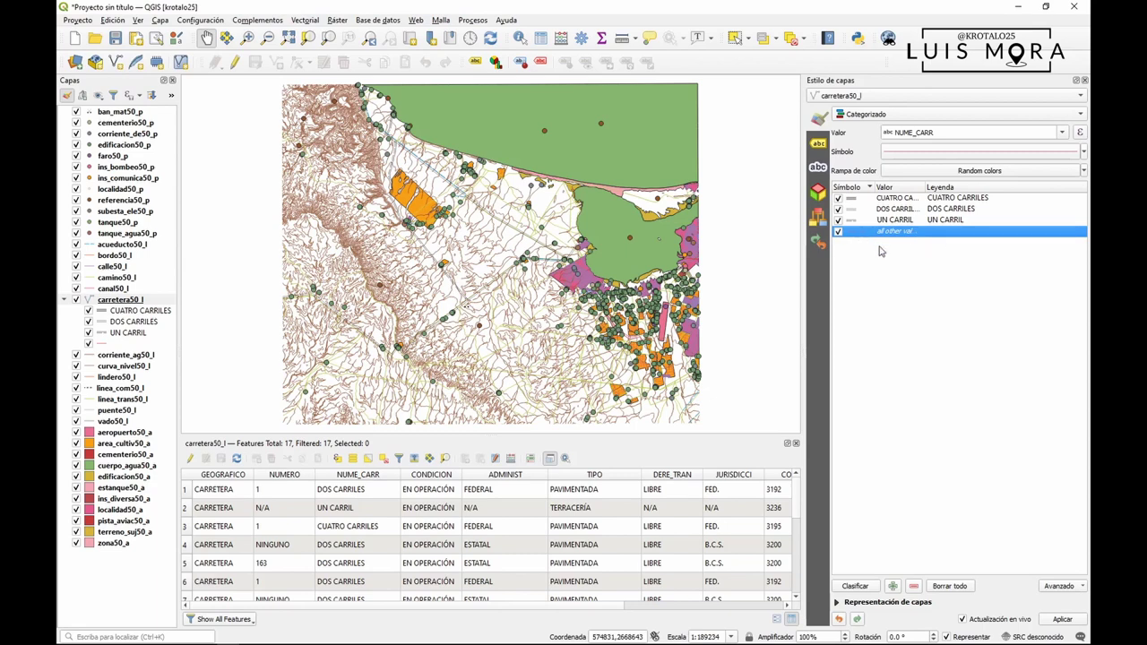
{"action": "left_click", "coordinate": [377, 476]}
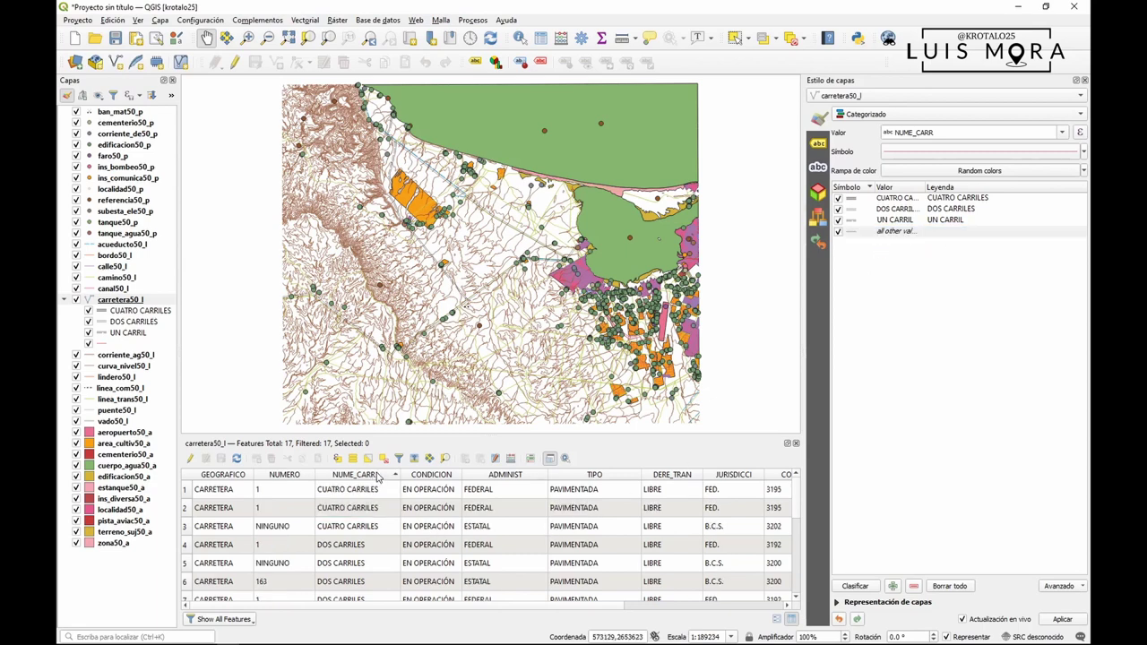
{"action": "left_click", "coordinate": [377, 476]}
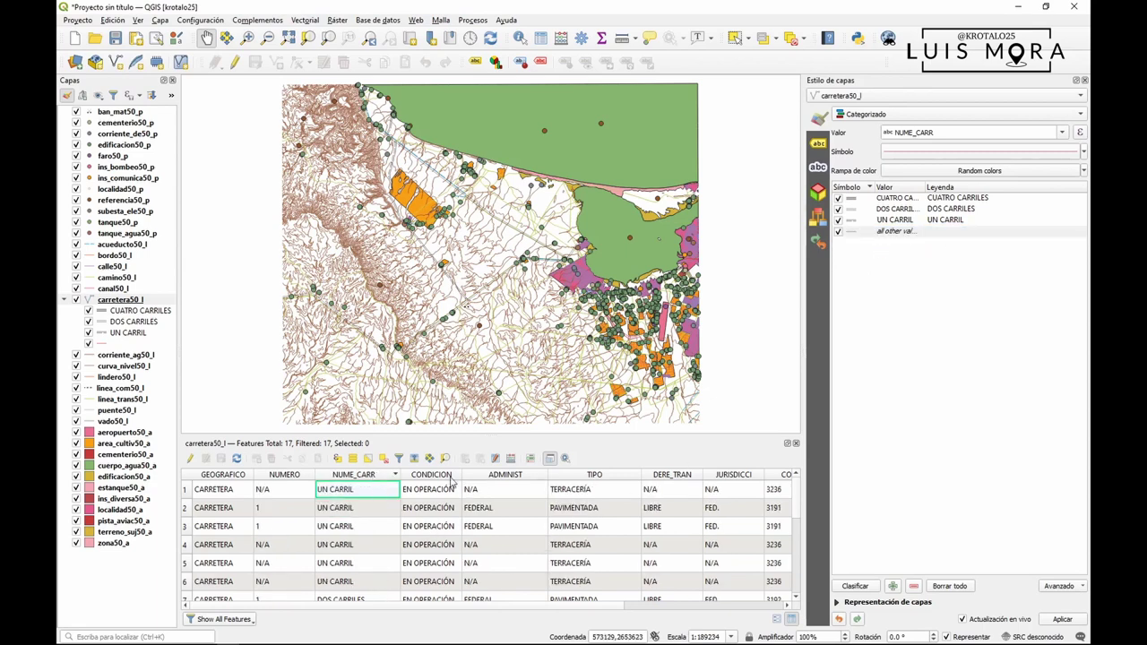
{"action": "left_click", "coordinate": [915, 586]}
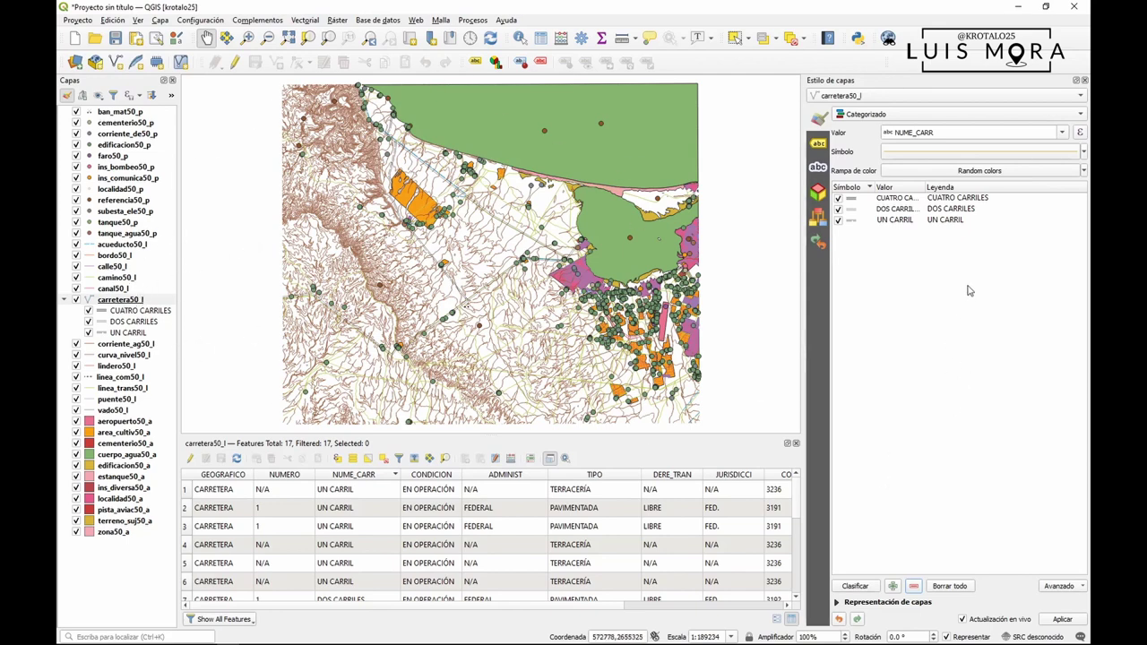
- Save the carretera50_l layer style as a QML file named carreteras_l in the CartasINEGI folder and accept the layer properties
{"action": "left_click", "coordinate": [125, 300]}
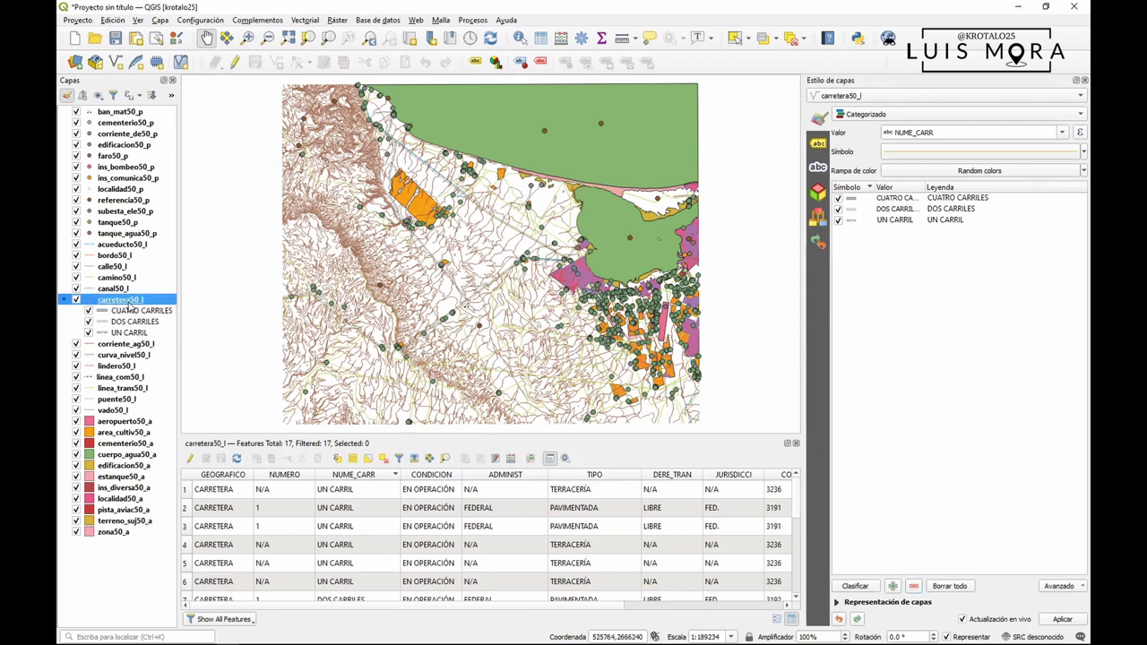
{"action": "double_click", "coordinate": [128, 303]}
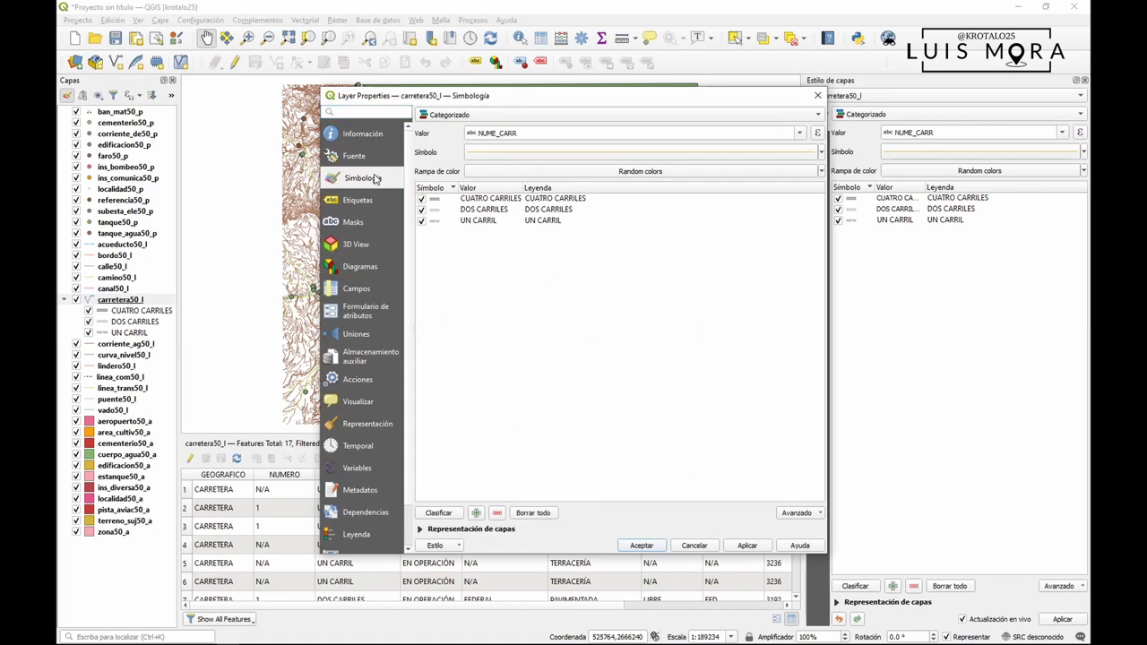
{"action": "left_click", "coordinate": [458, 547]}
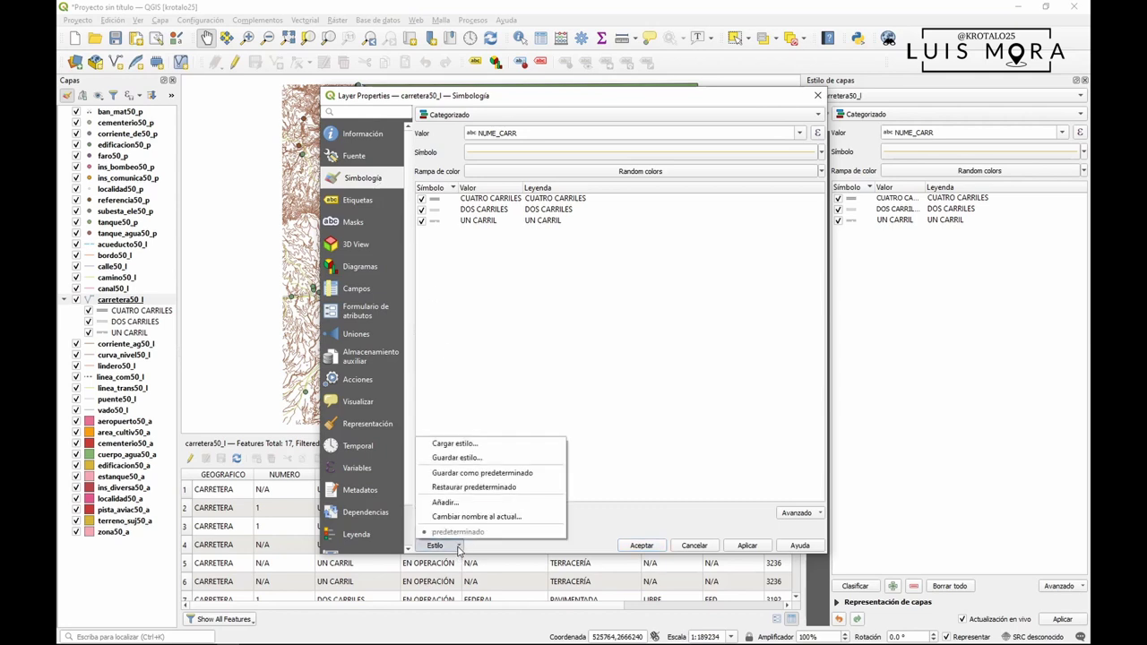
{"action": "left_click", "coordinate": [489, 461]}
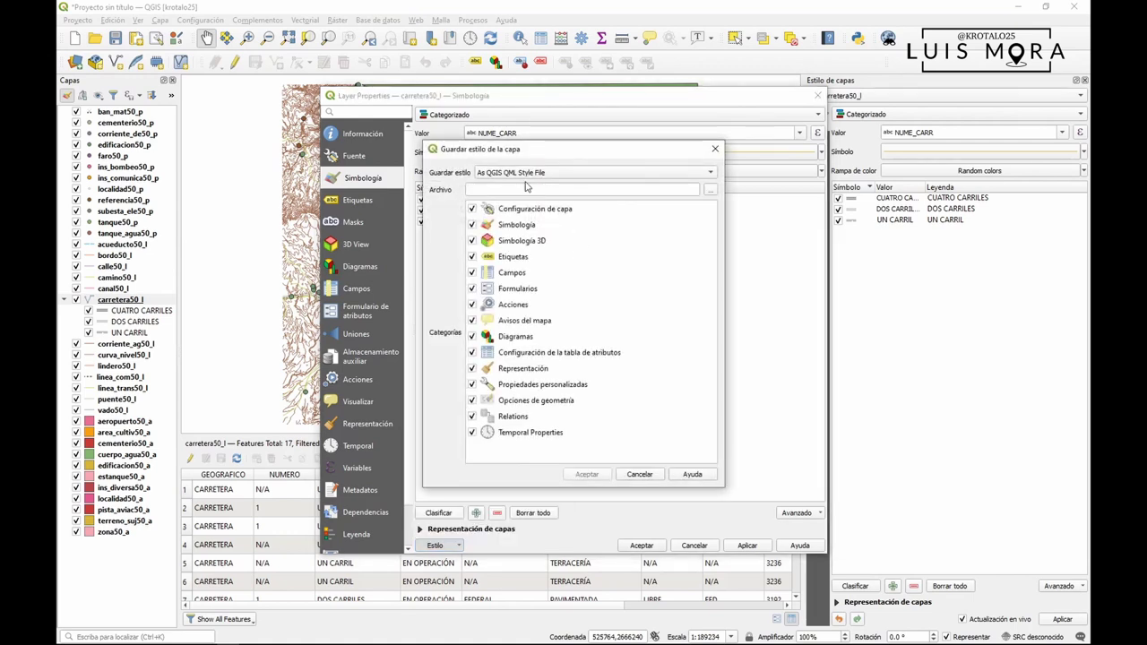
{"action": "left_click", "coordinate": [710, 192]}
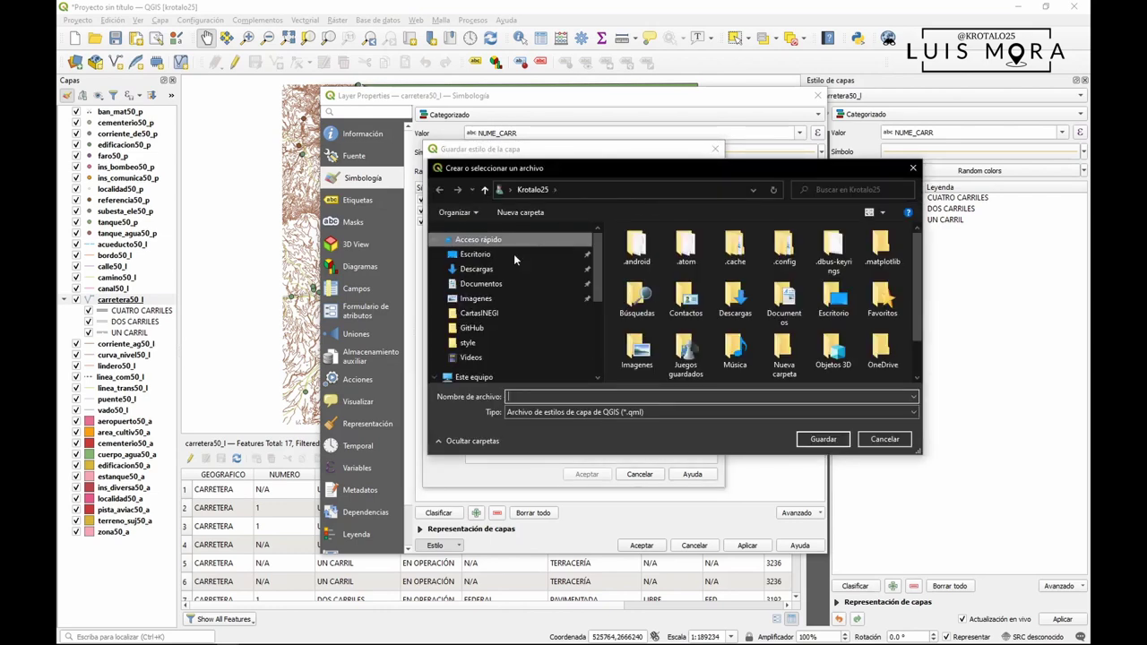
{"action": "left_click", "coordinate": [489, 315]}
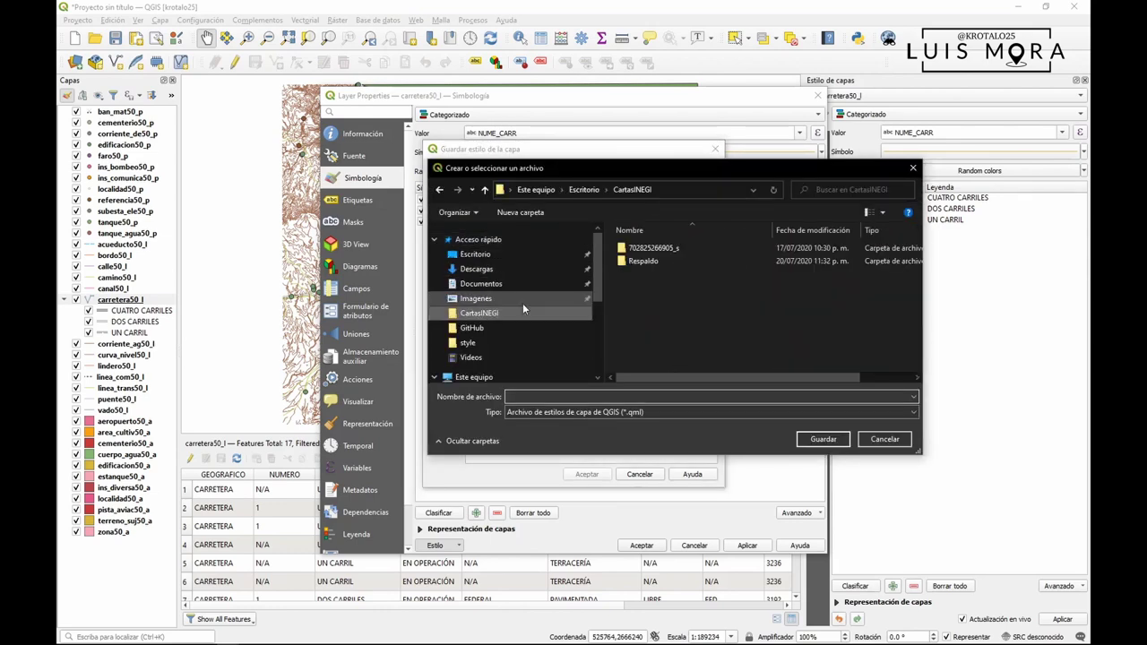
{"action": "left_click", "coordinate": [632, 399]}
{"action": "type", "text": "carreteras_l"}
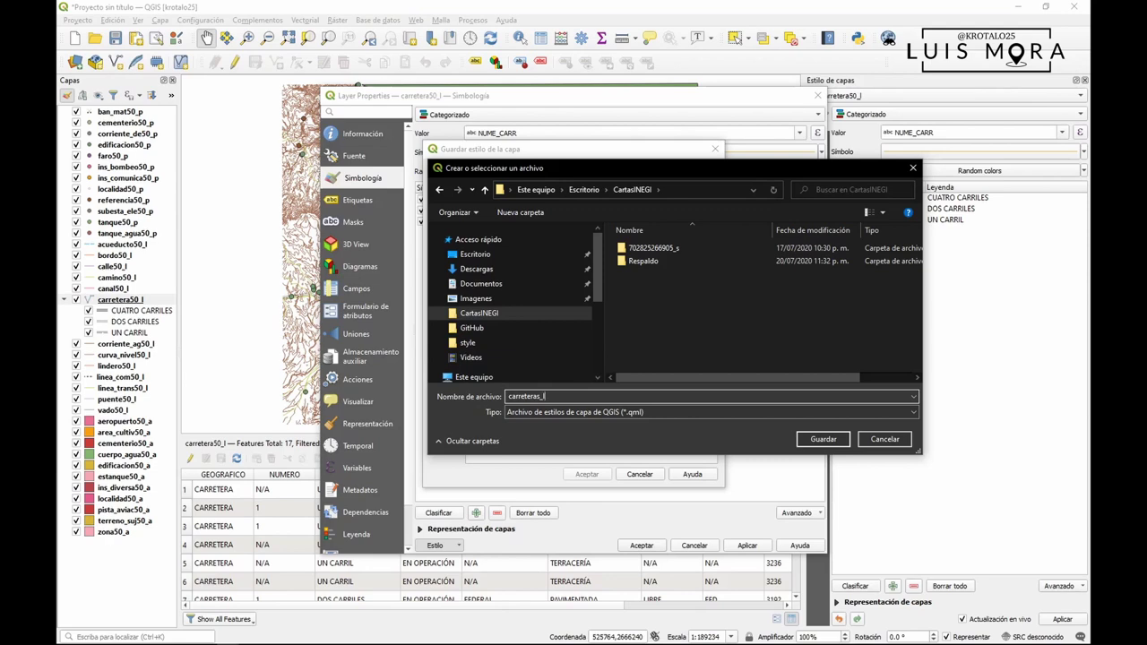
{"action": "key", "text": "Return"}
{"action": "key", "text": "Return"}
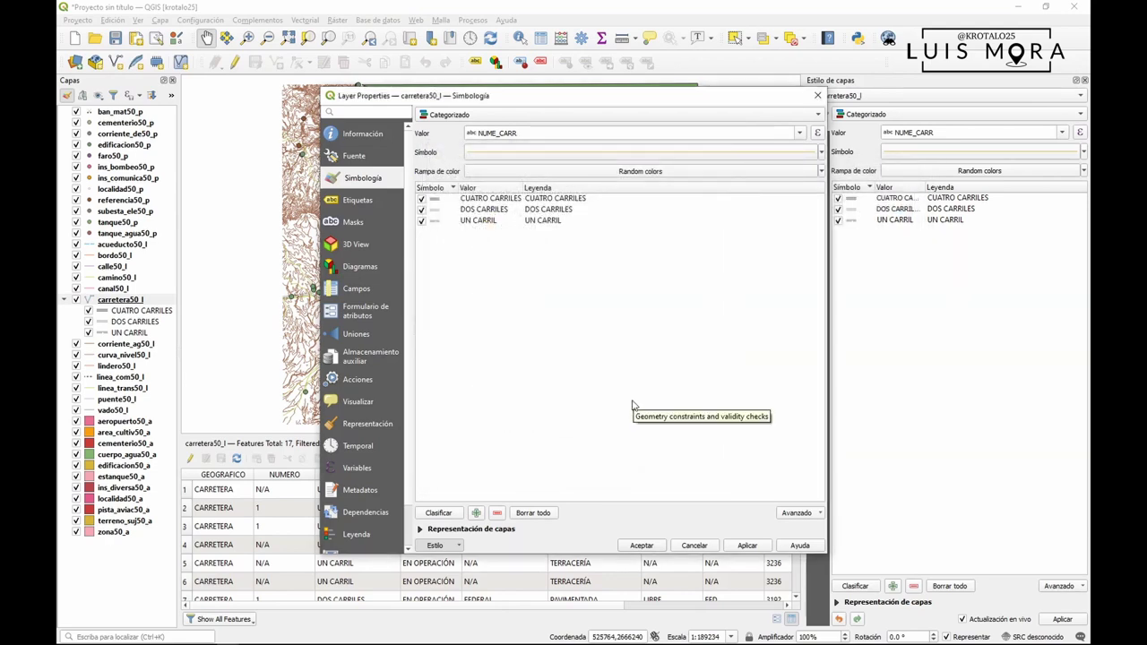
{"action": "left_click", "coordinate": [641, 545]}
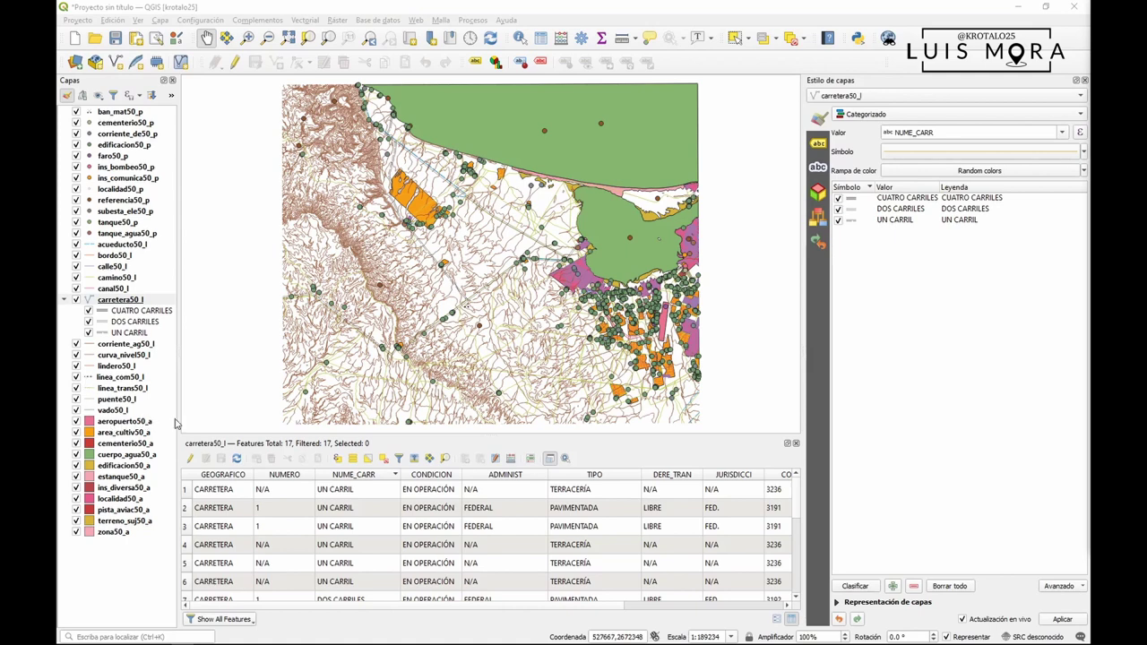
- Close the carretera50_l attribute table and open the attribute table of the localidad50_a layer
{"action": "left_click", "coordinate": [125, 498]}
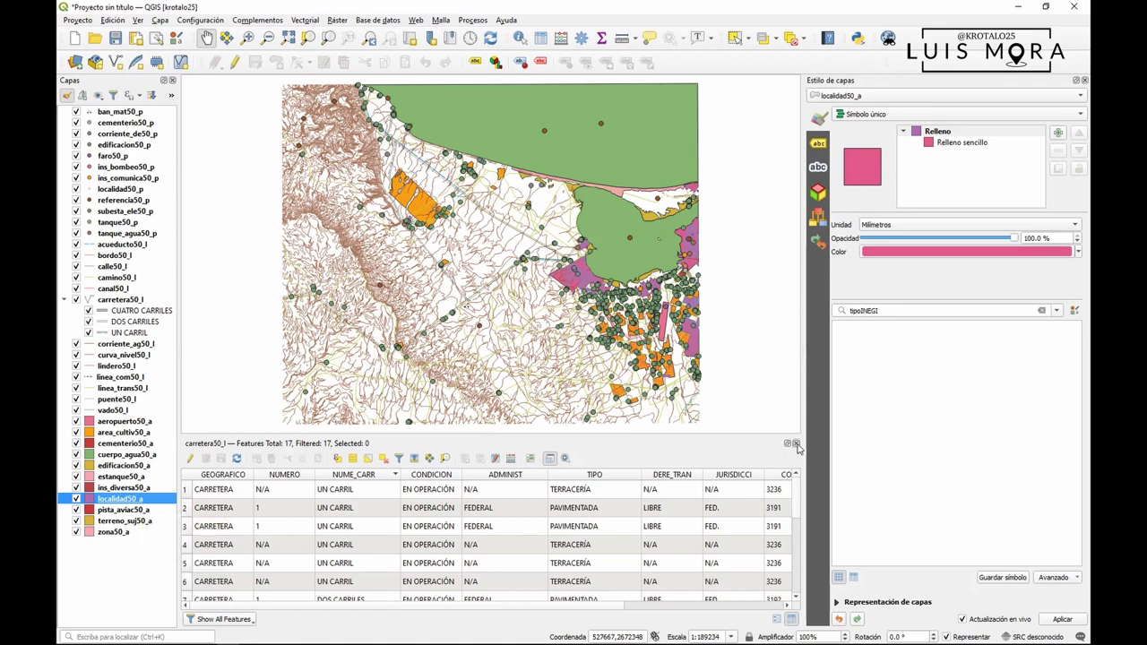
{"action": "left_click", "coordinate": [795, 444]}
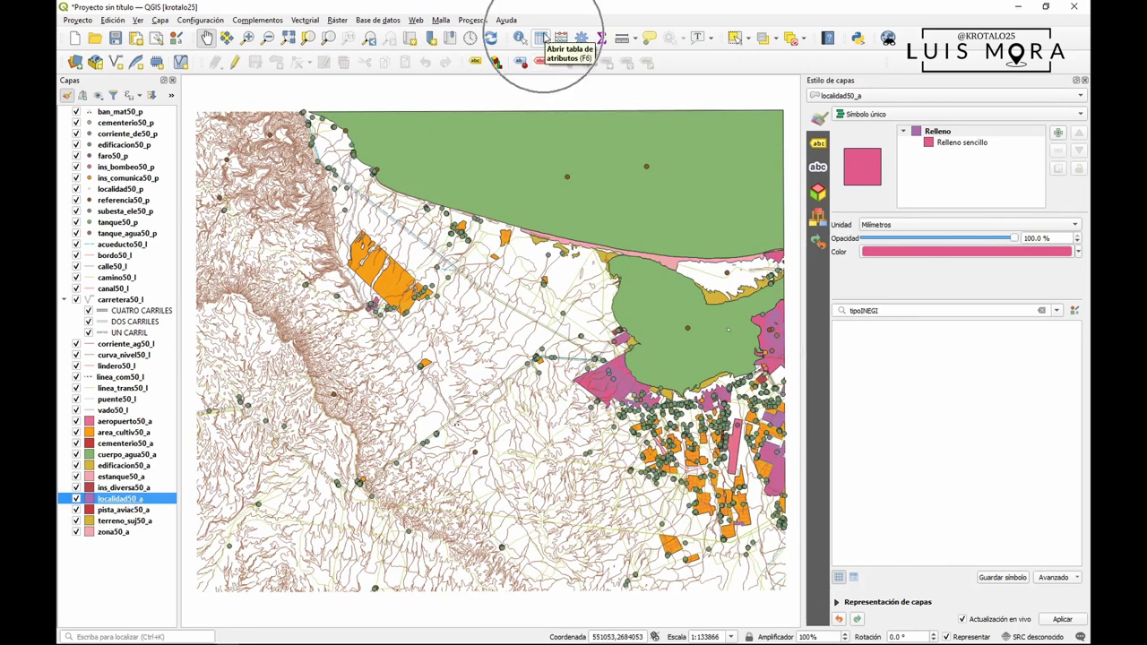
{"action": "left_click", "coordinate": [541, 37]}
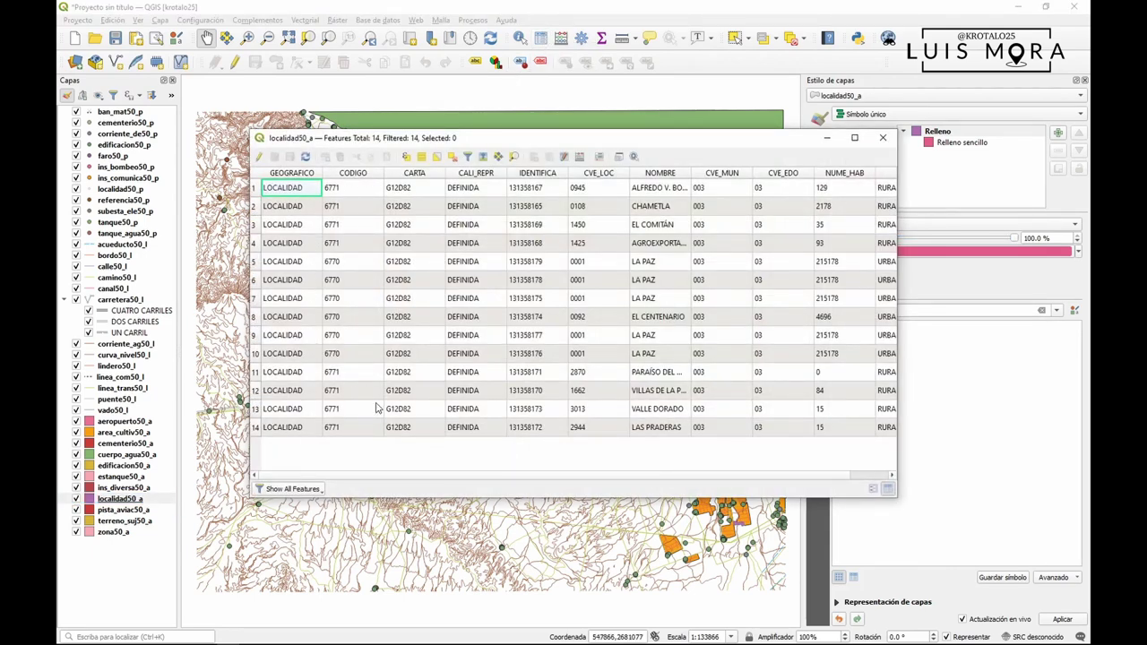
- Widen the localidad50_a attribute table, sort it by TIPO in ascending order and dock it in the main window
{"action": "left_click_drag", "start_coordinate": [896, 303], "coordinate": [977, 282]}
{"action": "left_click", "coordinate": [934, 177]}
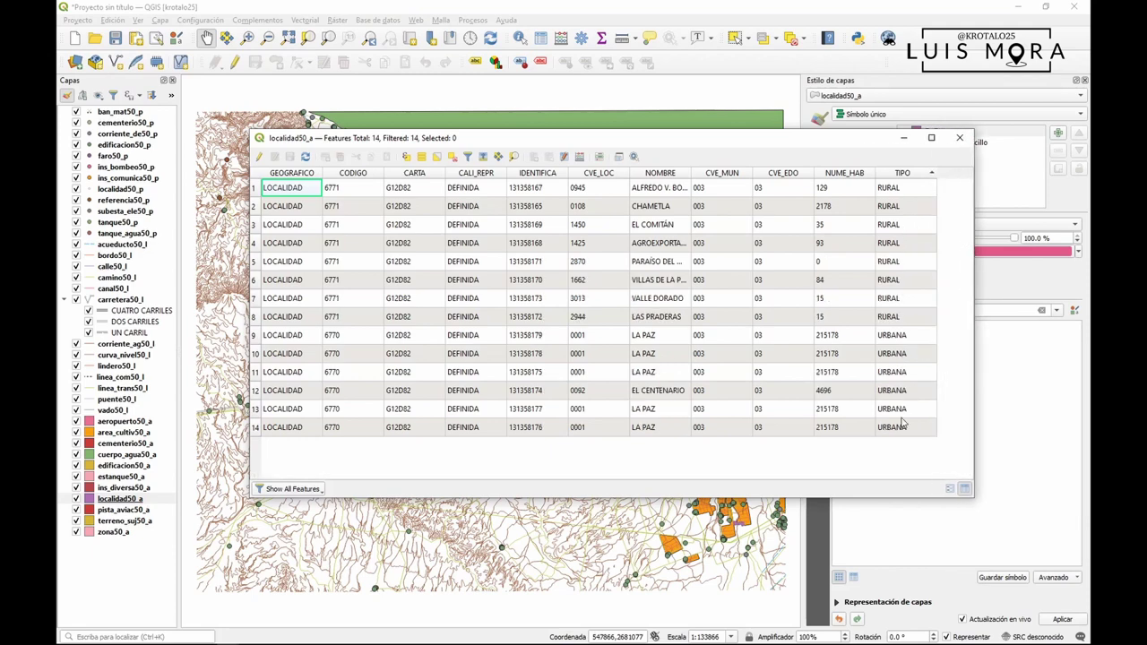
{"action": "left_click", "coordinate": [618, 156]}
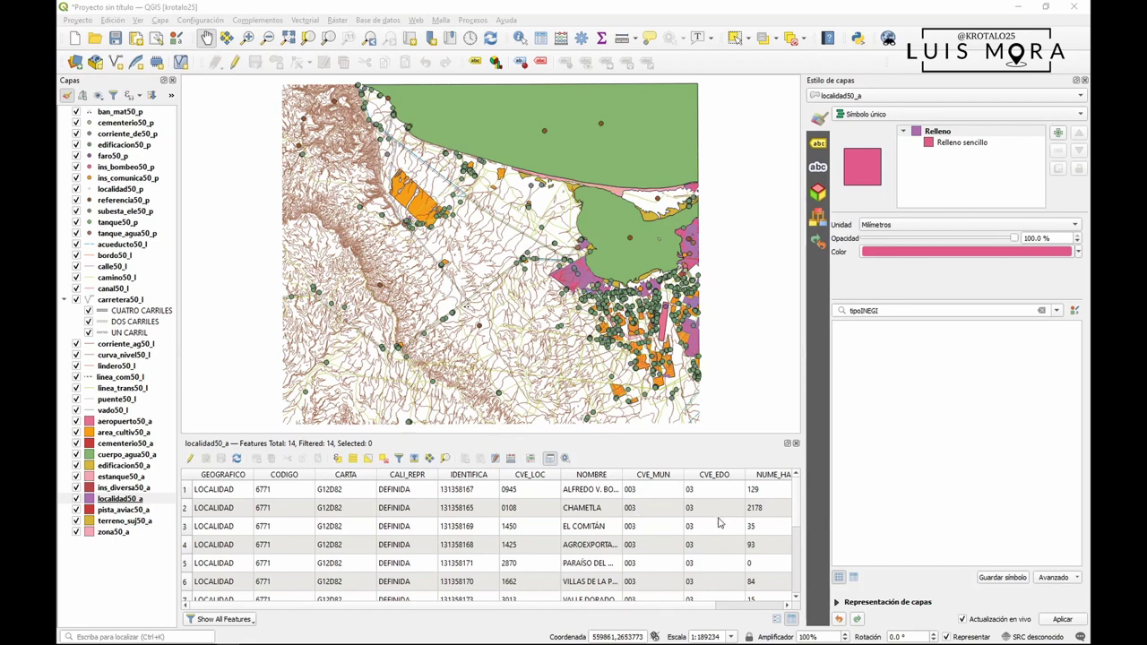
- Examine the TIPO values of all records in the localidad50_a attribute table
{"action": "scroll", "coordinate": [739, 607], "scroll_direction": "right", "scroll_amount": 2}
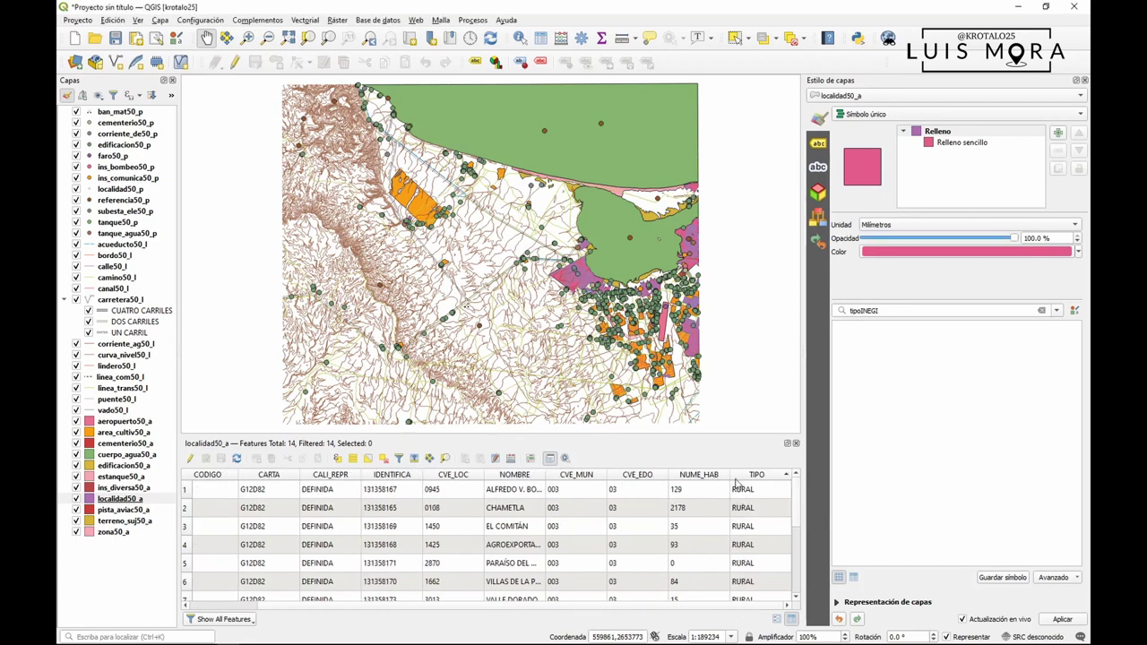
{"action": "scroll", "coordinate": [750, 502], "scroll_direction": "down", "scroll_amount": 3}
{"action": "scroll", "coordinate": [735, 513], "scroll_direction": "up", "scroll_amount": 3}
{"action": "scroll", "coordinate": [700, 520], "scroll_direction": "down", "scroll_amount": 3}
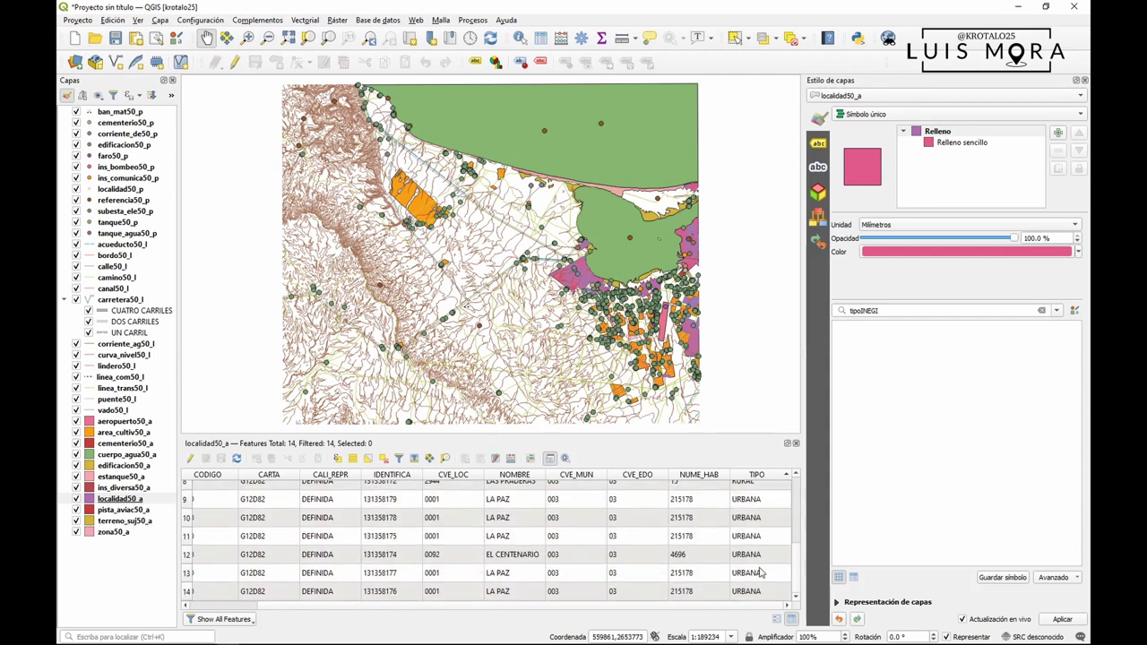
{"action": "scroll", "coordinate": [760, 573], "scroll_direction": "up", "scroll_amount": 2}
{"action": "scroll", "coordinate": [759, 572], "scroll_direction": "up", "scroll_amount": 1}
{"action": "scroll", "coordinate": [761, 569], "scroll_direction": "down", "scroll_amount": 2}
{"action": "scroll", "coordinate": [761, 570], "scroll_direction": "down", "scroll_amount": 1}
{"action": "left_click_drag", "start_coordinate": [328, 606], "coordinate": [218, 598]}
- Switch to the CatalogoSimbolos-INEGI PDF in Foxit Reader and find the LOCALIDAD entries in its index
{"action": "left_click", "coordinate": [204, 636]}
{"action": "left_click_drag", "start_coordinate": [769, 82], "coordinate": [493, 121]}
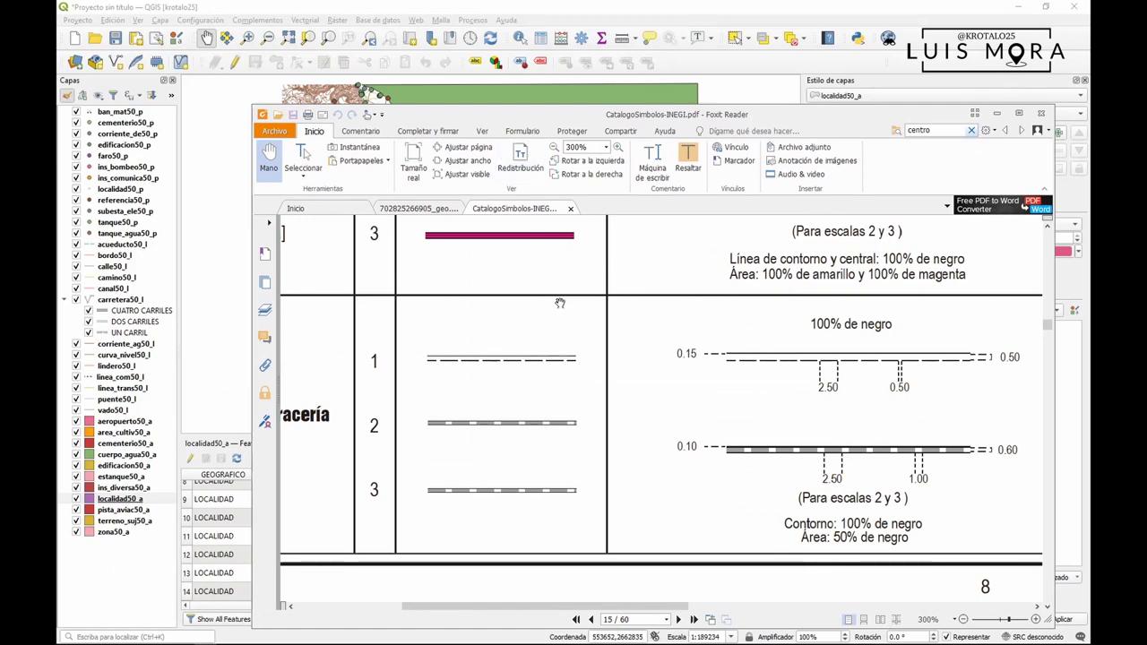
{"action": "scroll", "coordinate": [559, 304], "scroll_direction": "down", "scroll_amount": 2}
{"action": "scroll", "coordinate": [559, 305], "scroll_direction": "down", "scroll_amount": 3}
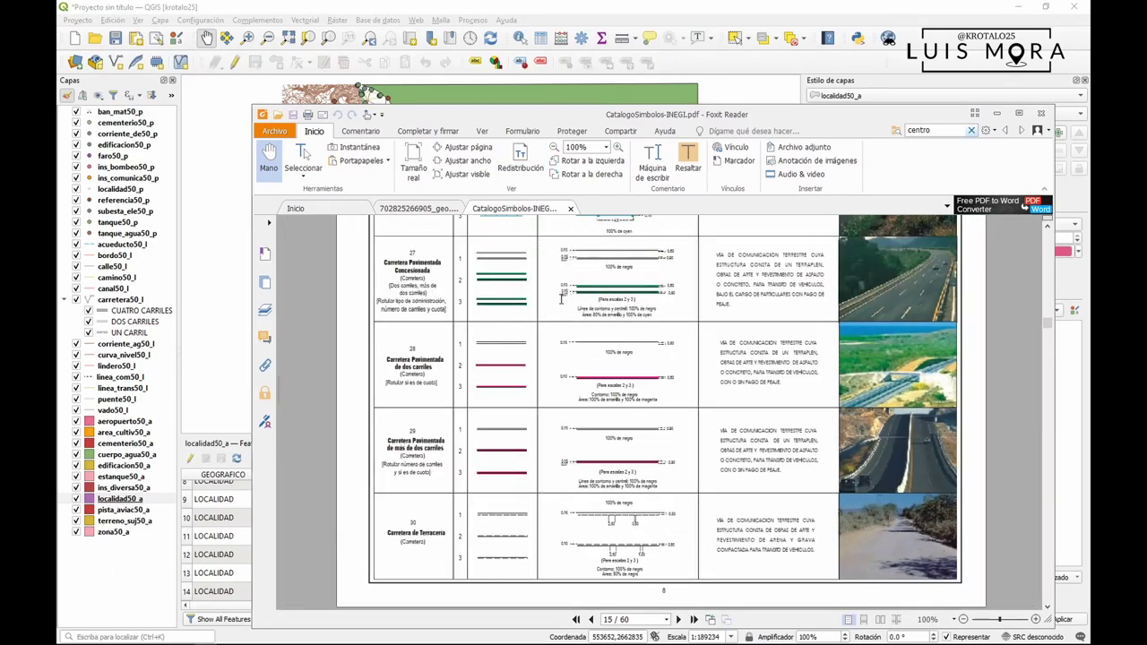
{"action": "key", "text": "Home"}
{"action": "key", "text": "Page_Down"}
{"action": "key", "text": "Page_Down"}
{"action": "key", "text": "Page_Down"}
{"action": "key", "text": "Page_Down"}
{"action": "key", "text": "Page_Down"}
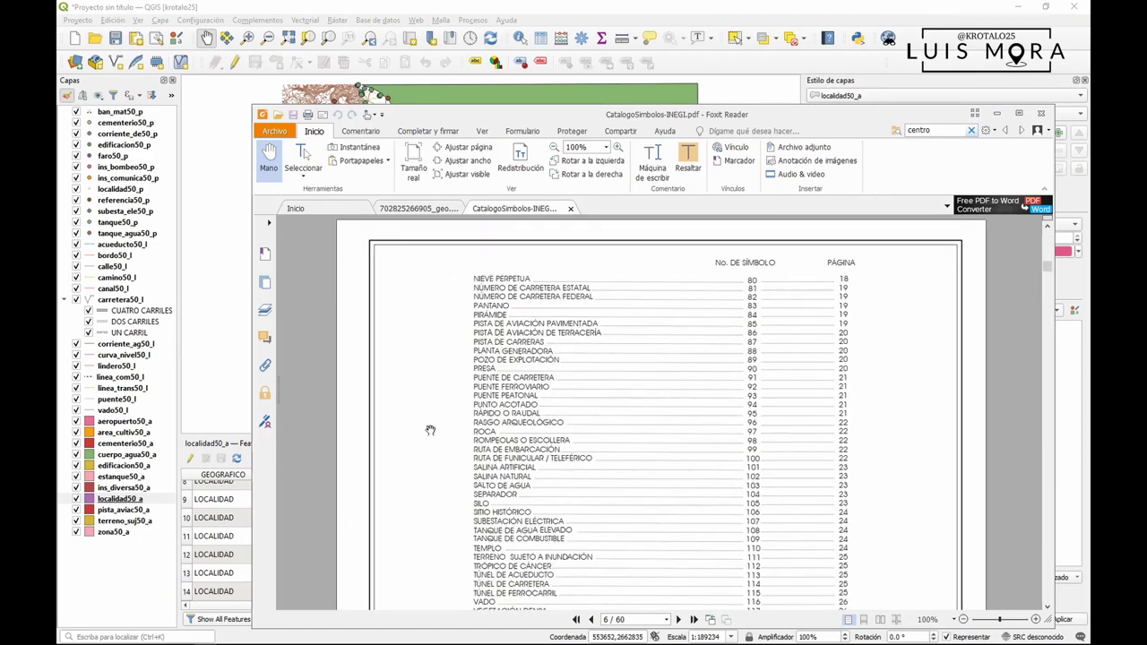
{"action": "scroll", "coordinate": [562, 451], "scroll_direction": "up", "scroll_amount": 4}
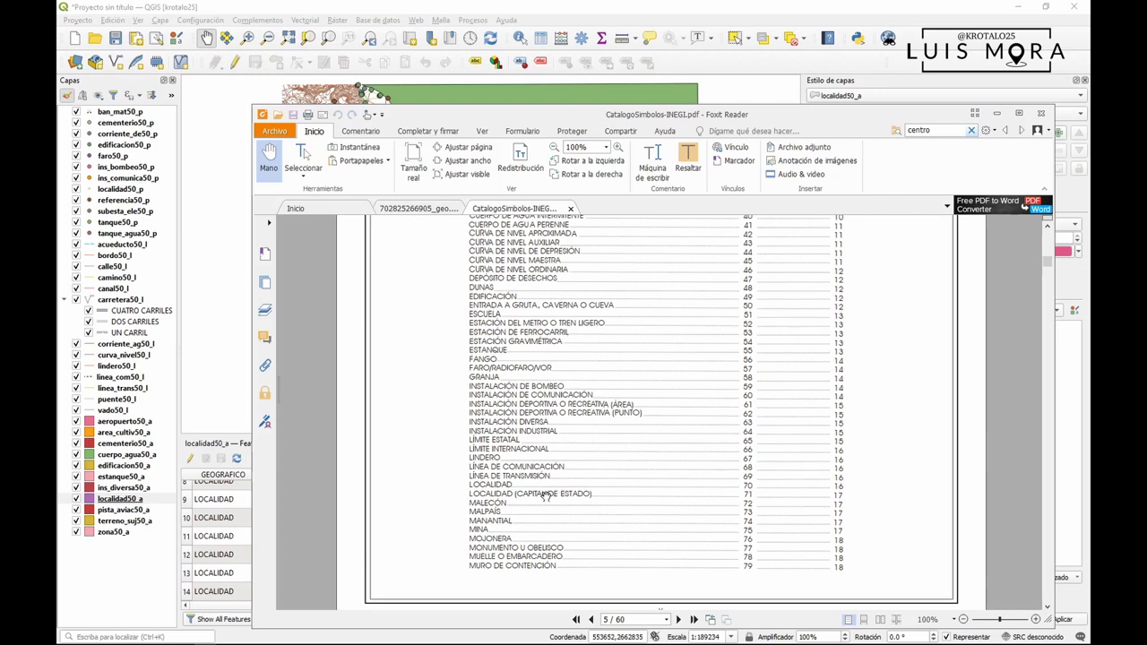
{"action": "left_click_drag", "start_coordinate": [487, 485], "coordinate": [591, 495]}
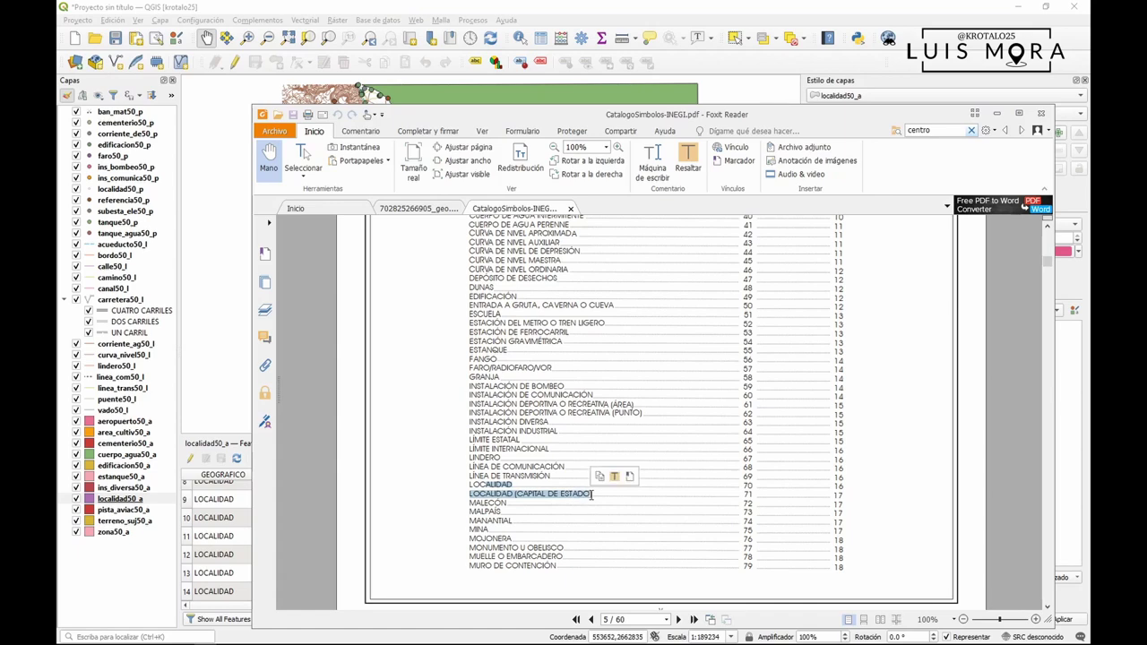
{"action": "left_click", "coordinate": [566, 493]}
- Find the ÁREA URBANA entry under Rasgos Topográficos in the catalogue index
{"action": "scroll", "coordinate": [566, 493], "scroll_direction": "up", "scroll_amount": 10}
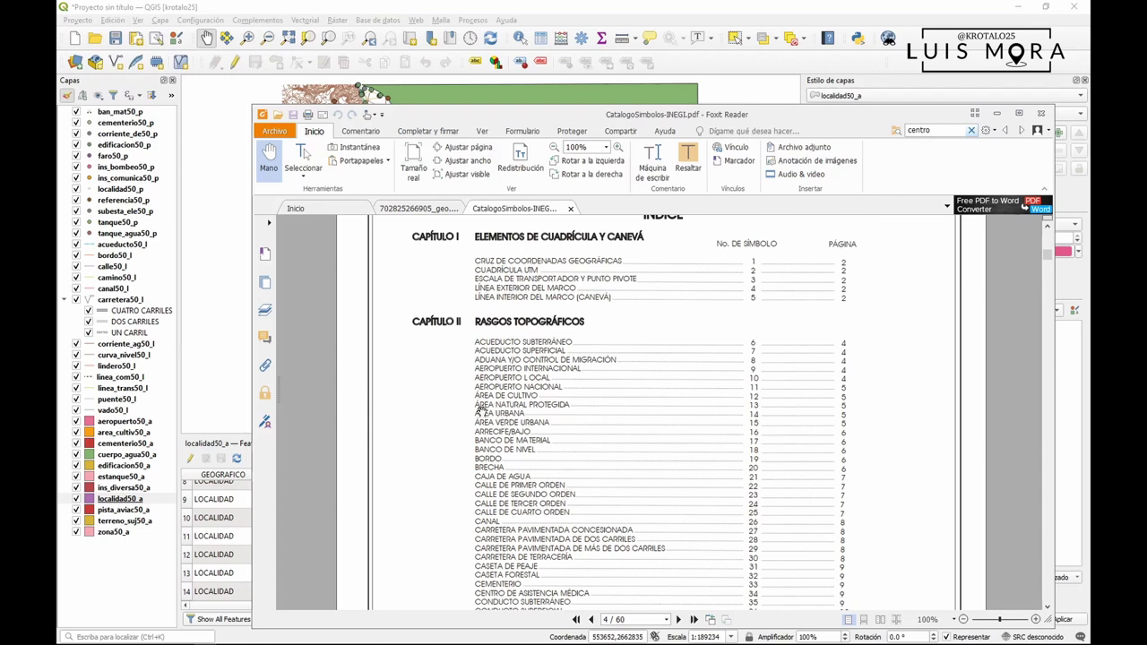
{"action": "left_click_drag", "start_coordinate": [480, 408], "coordinate": [526, 413]}
{"action": "left_click", "coordinate": [546, 420]}
- Review the rest of the catalogue index, including the typographic specification chapters, for further locality entries and return to Rasgos Topográficos
{"action": "scroll", "coordinate": [548, 416], "scroll_direction": "down", "scroll_amount": 15}
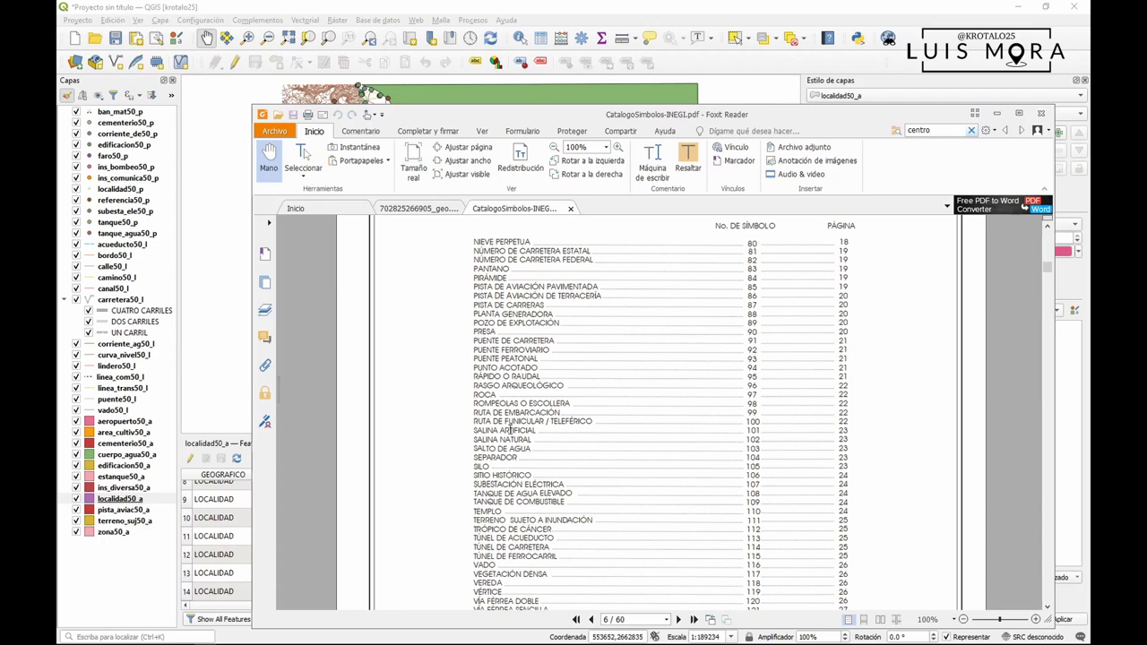
{"action": "scroll", "coordinate": [509, 430], "scroll_direction": "down", "scroll_amount": 1}
{"action": "scroll", "coordinate": [509, 430], "scroll_direction": "down", "scroll_amount": 1}
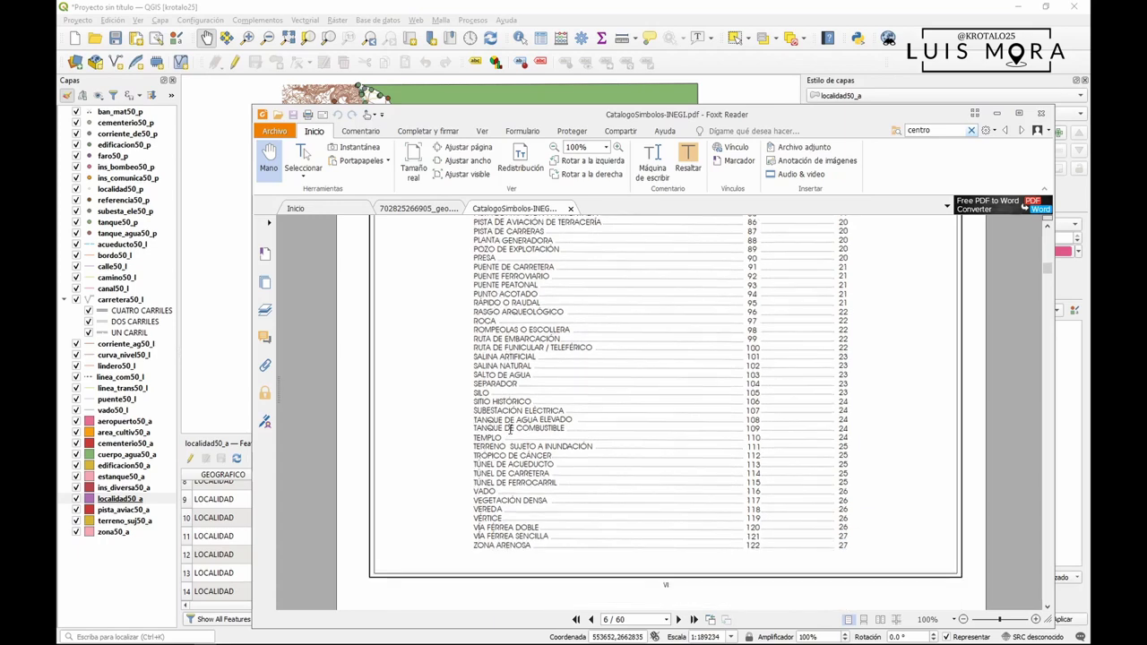
{"action": "scroll", "coordinate": [520, 522], "scroll_direction": "down", "scroll_amount": 5}
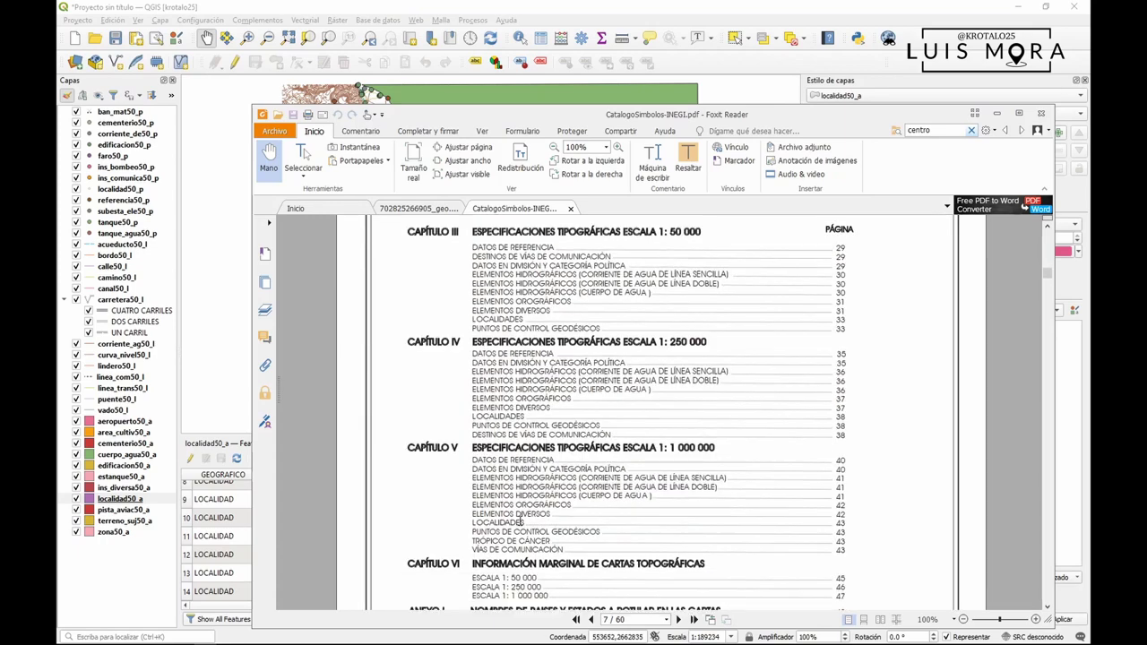
{"action": "scroll", "coordinate": [520, 522], "scroll_direction": "up", "scroll_amount": 1}
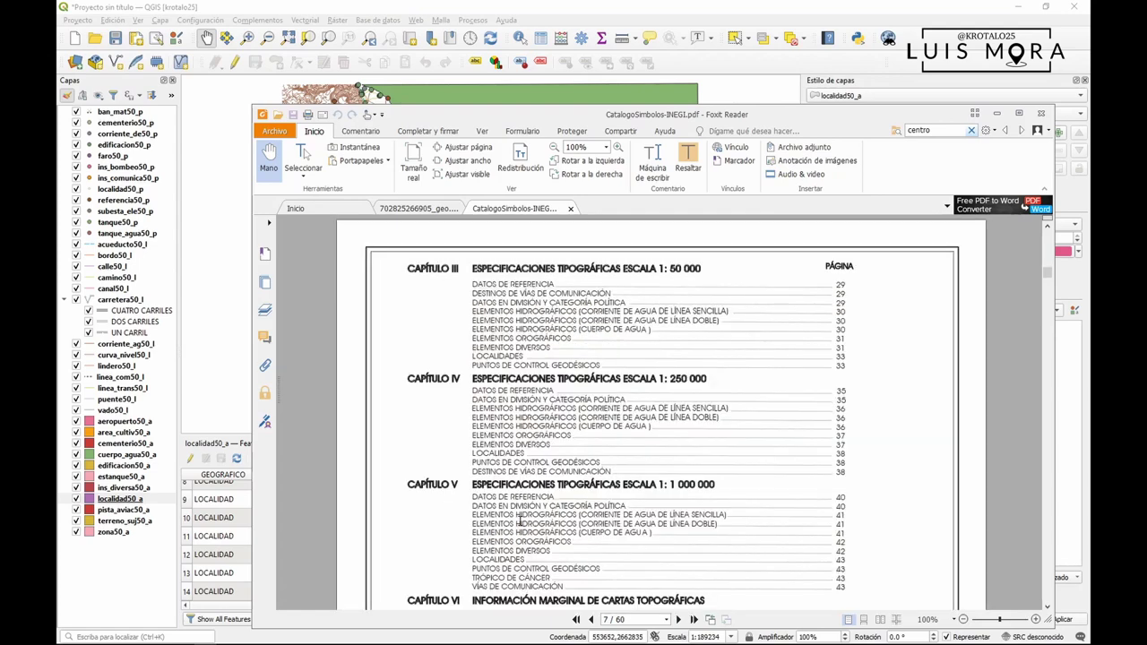
{"action": "scroll", "coordinate": [519, 522], "scroll_direction": "up", "scroll_amount": 4}
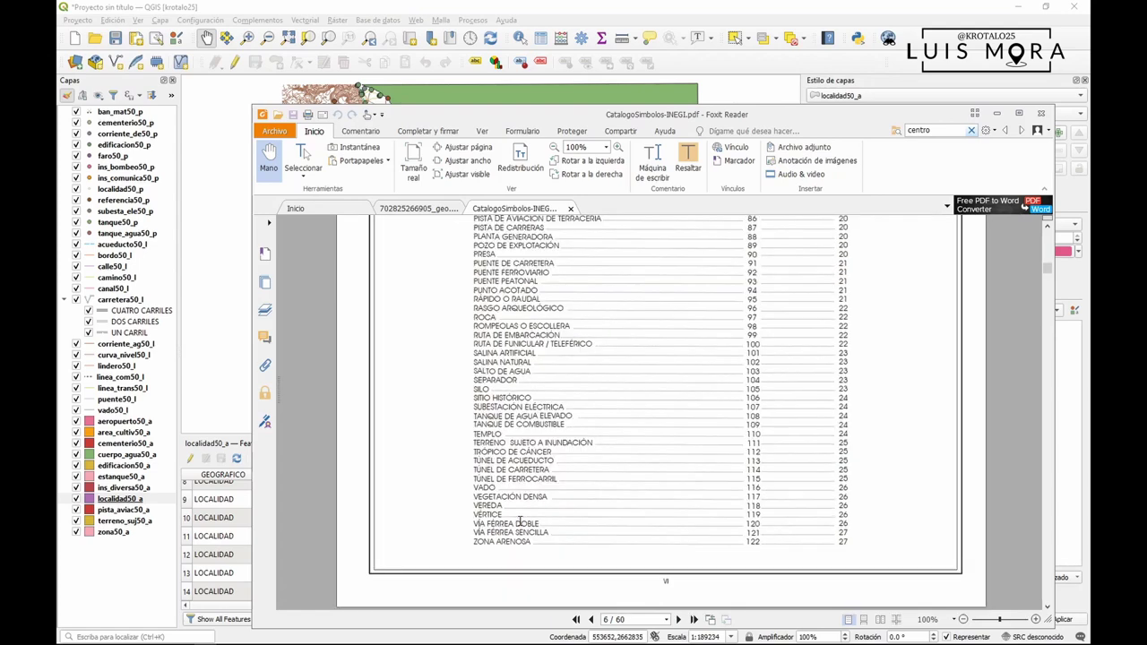
{"action": "scroll", "coordinate": [520, 522], "scroll_direction": "up", "scroll_amount": 1}
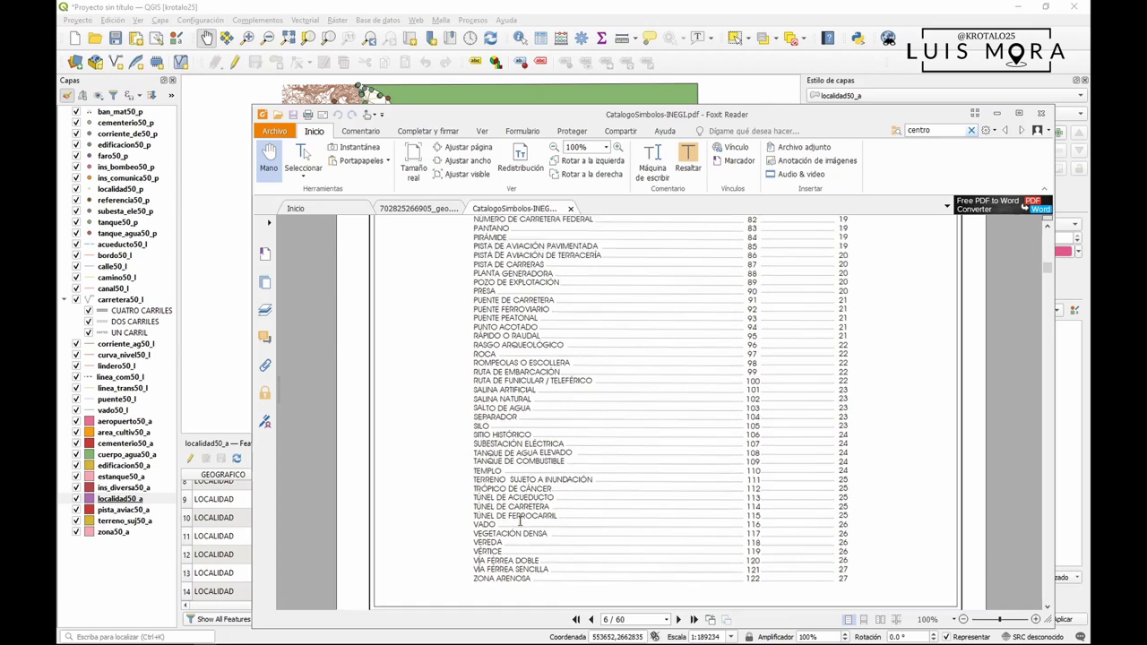
{"action": "scroll", "coordinate": [520, 522], "scroll_direction": "up", "scroll_amount": 1}
{"action": "scroll", "coordinate": [520, 522], "scroll_direction": "up", "scroll_amount": 10}
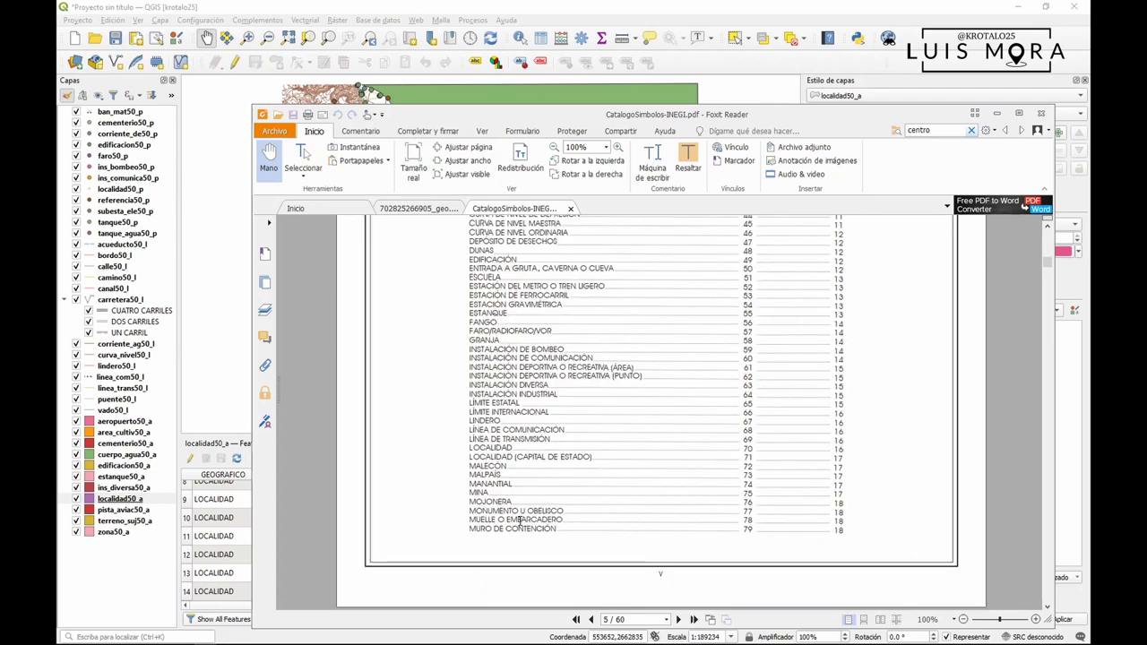
{"action": "scroll", "coordinate": [514, 454], "scroll_direction": "up", "scroll_amount": 10}
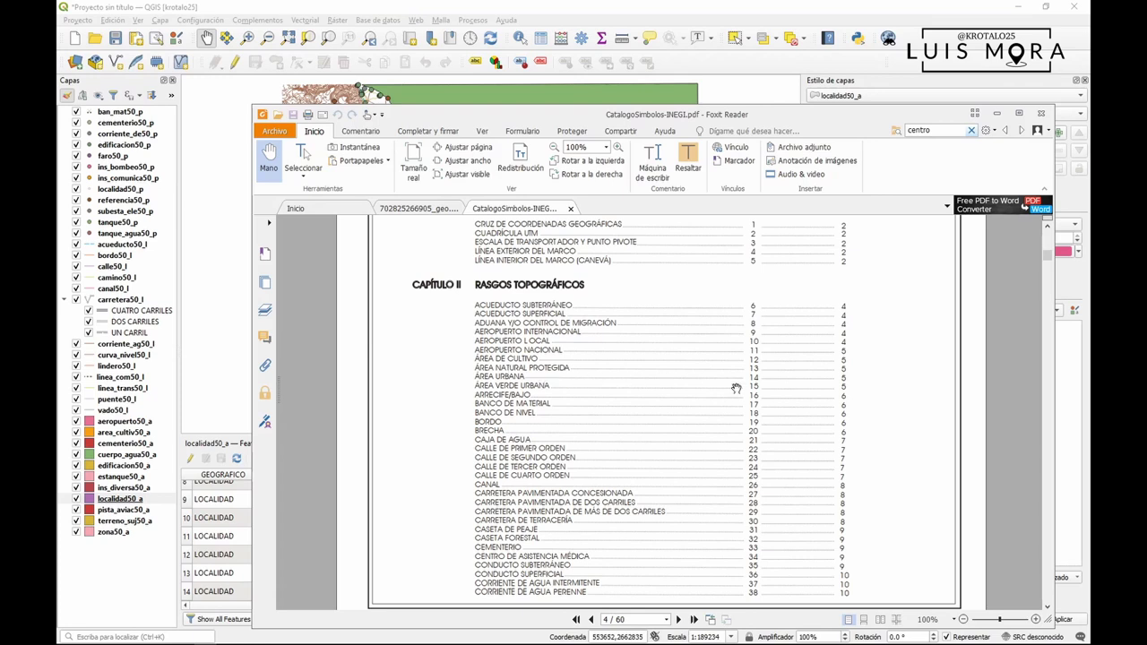
- Go to symbol 14, Área Urbana, on PDF page 12 of the catalogue and examine its scale 1 symbol up close
{"action": "double_click", "coordinate": [841, 375]}
{"action": "scroll", "coordinate": [710, 392], "scroll_direction": "down", "scroll_amount": 10}
{"action": "scroll", "coordinate": [710, 393], "scroll_direction": "down", "scroll_amount": 20}
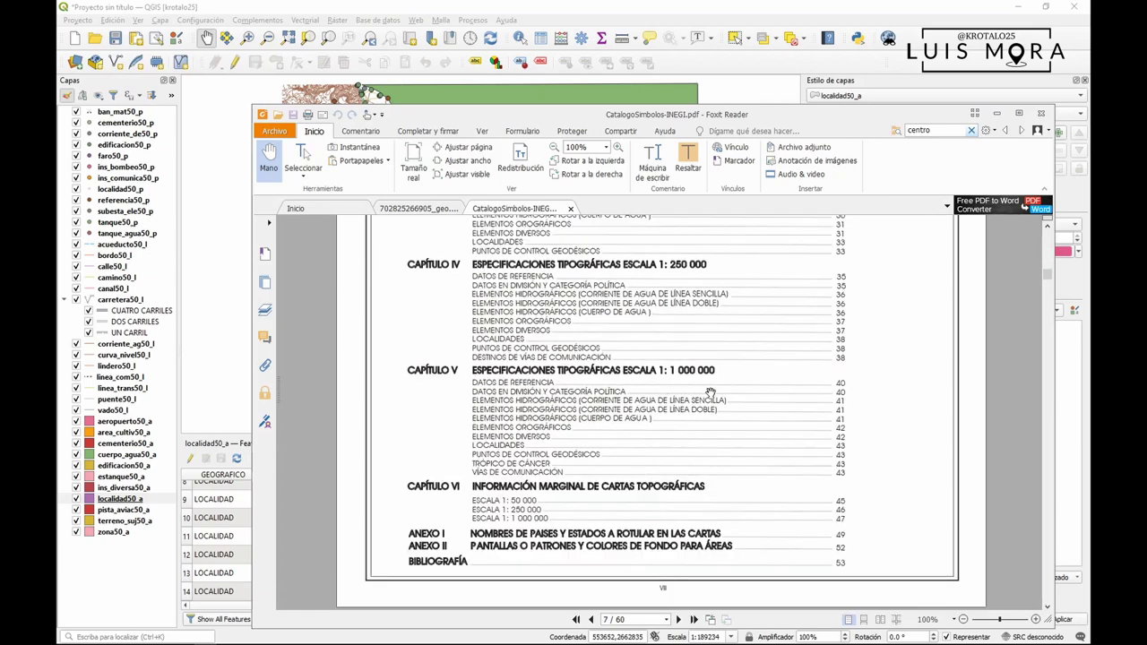
{"action": "scroll", "coordinate": [710, 392], "scroll_direction": "down", "scroll_amount": 5}
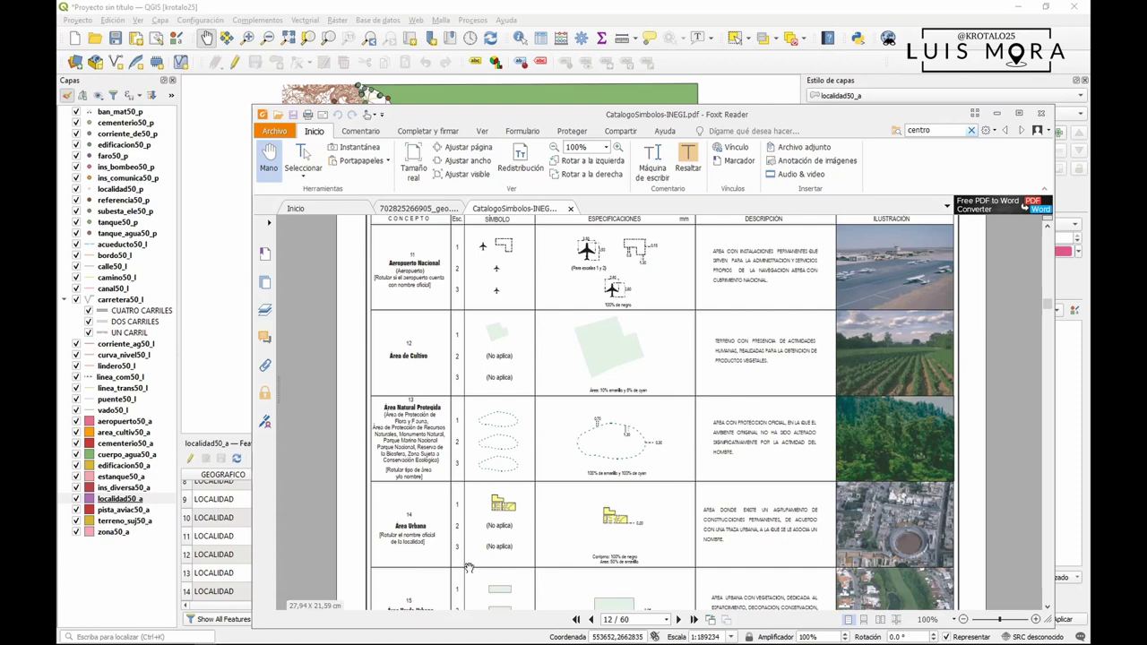
{"action": "scroll", "coordinate": [435, 520], "scroll_direction": "up", "scroll_amount": 7}
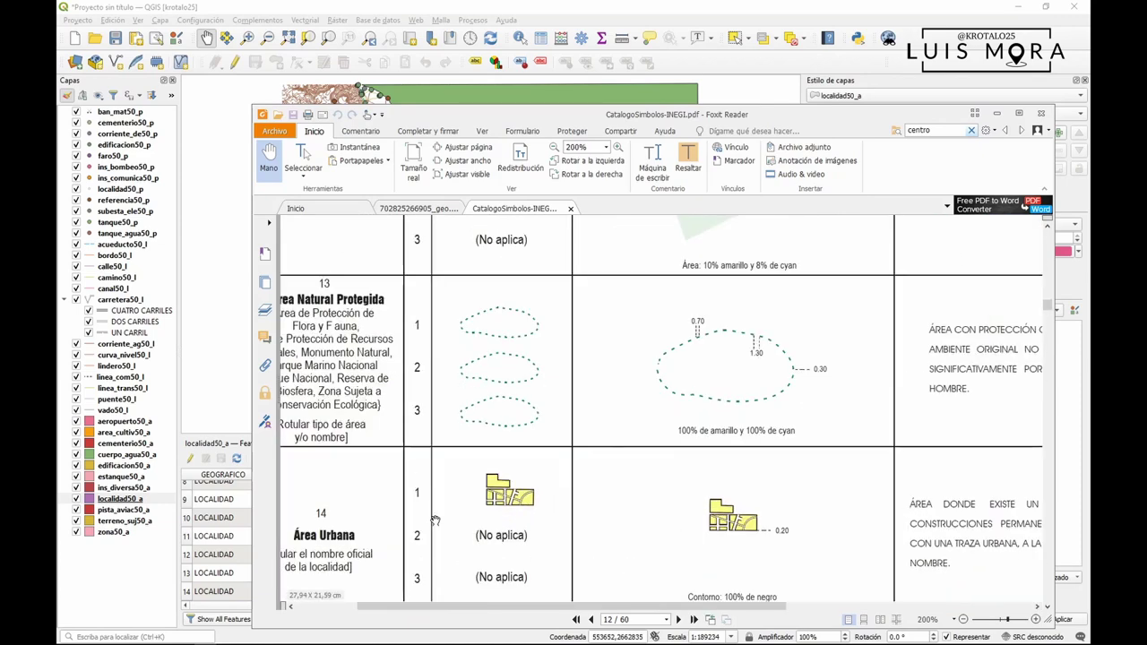
{"action": "scroll", "coordinate": [588, 403], "scroll_direction": "down", "scroll_amount": 5}
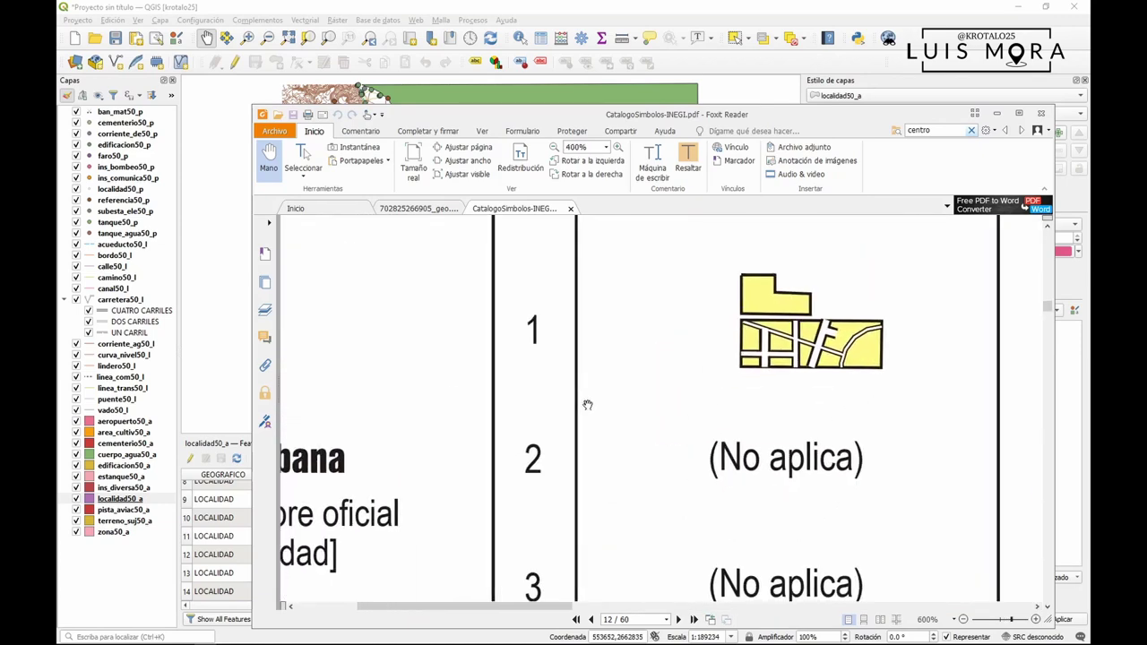
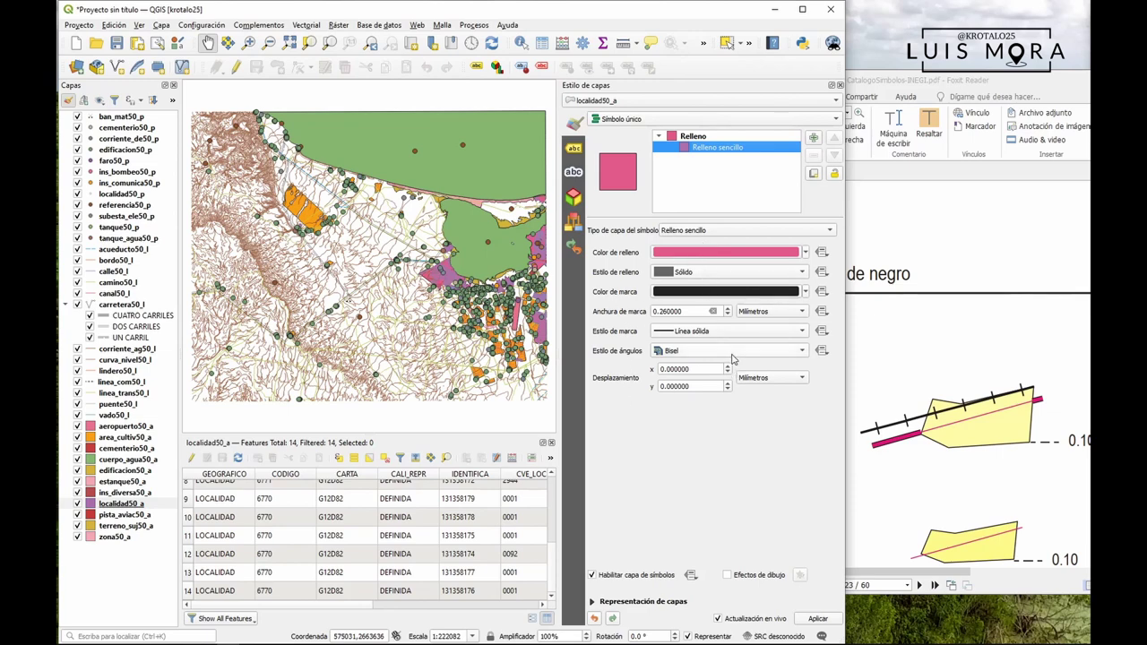
- Set the localidad50_a fill colour to pale yellow #fffaa8 by sampling the area symbol in the catalogue PDF
{"action": "left_click", "coordinate": [805, 253]}
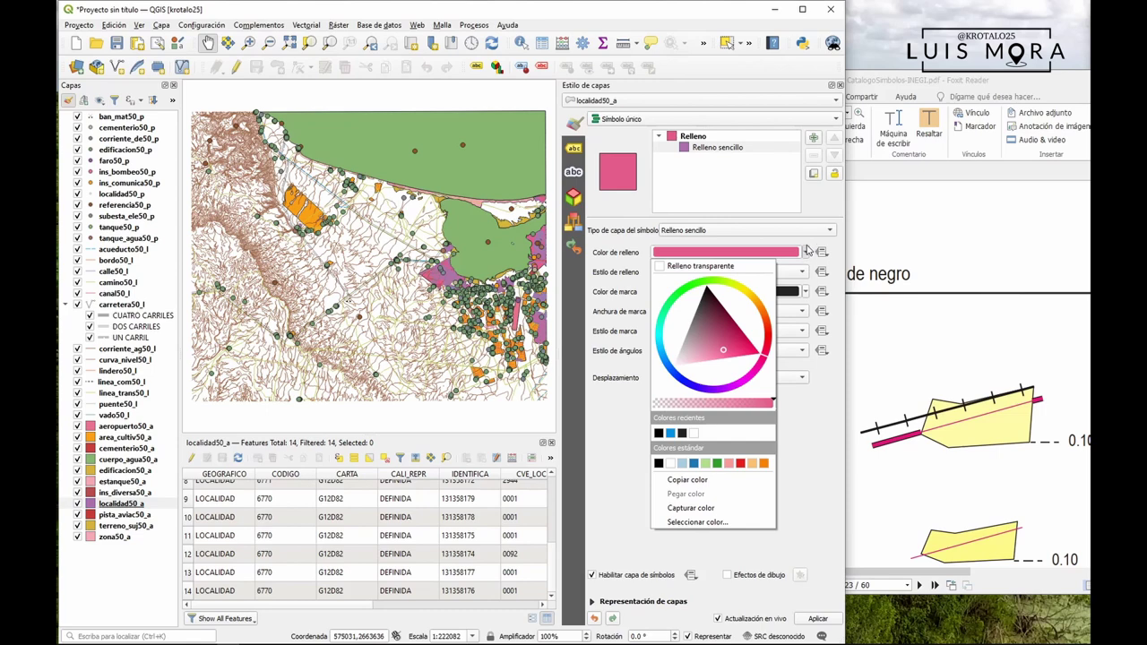
{"action": "left_click", "coordinate": [697, 522]}
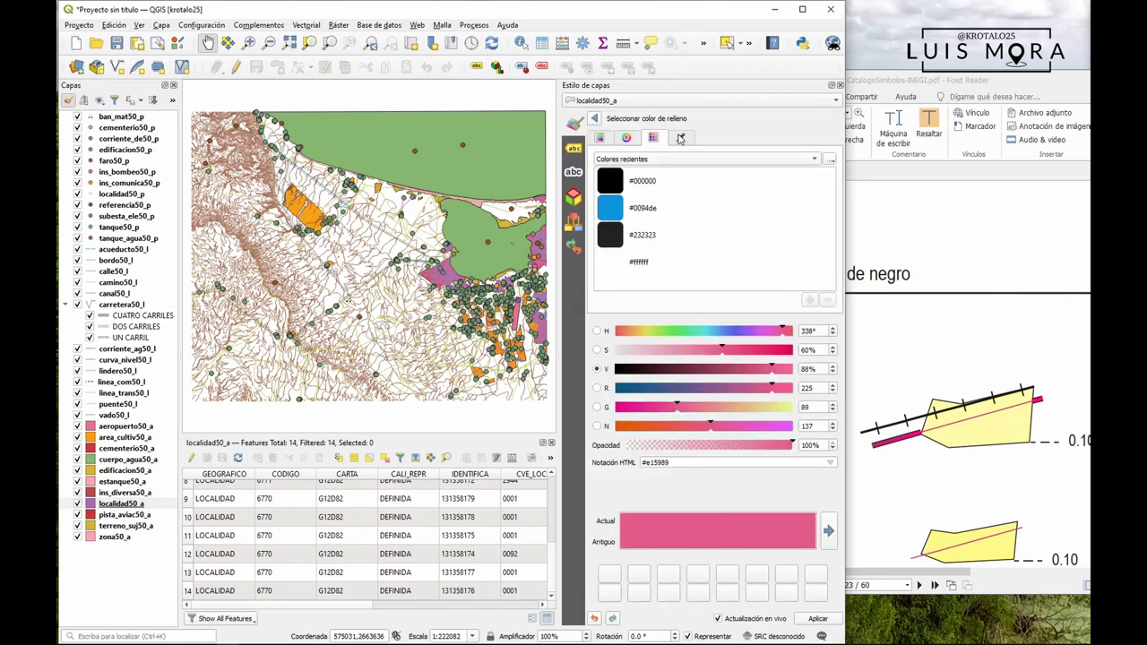
{"action": "left_click", "coordinate": [679, 137]}
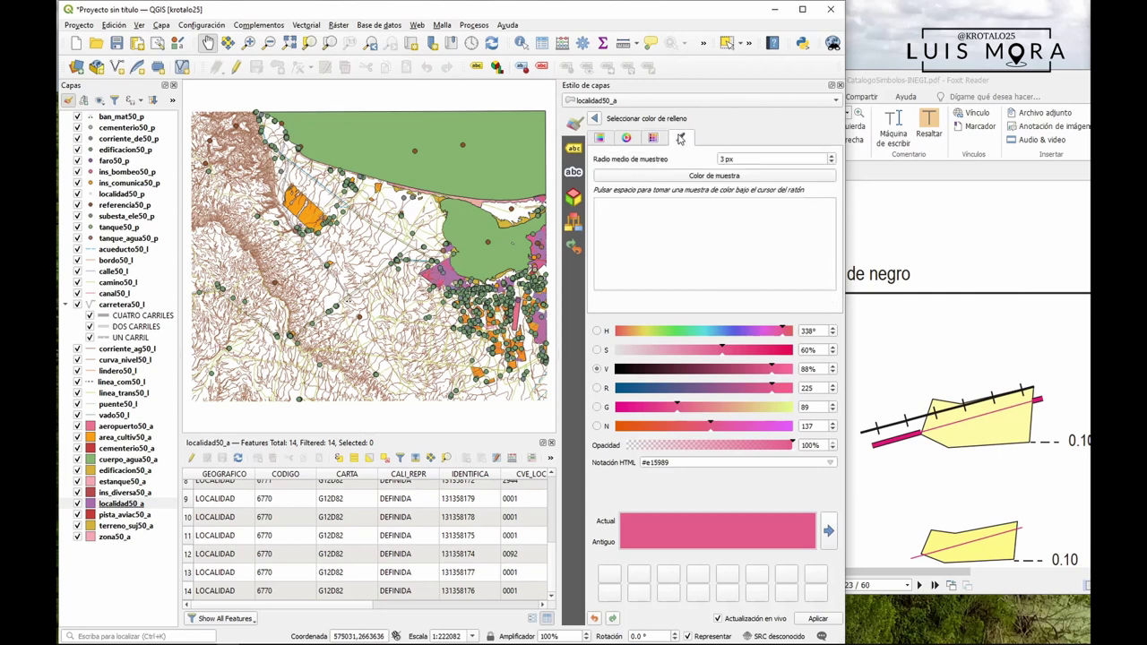
{"action": "left_click", "coordinate": [705, 177]}
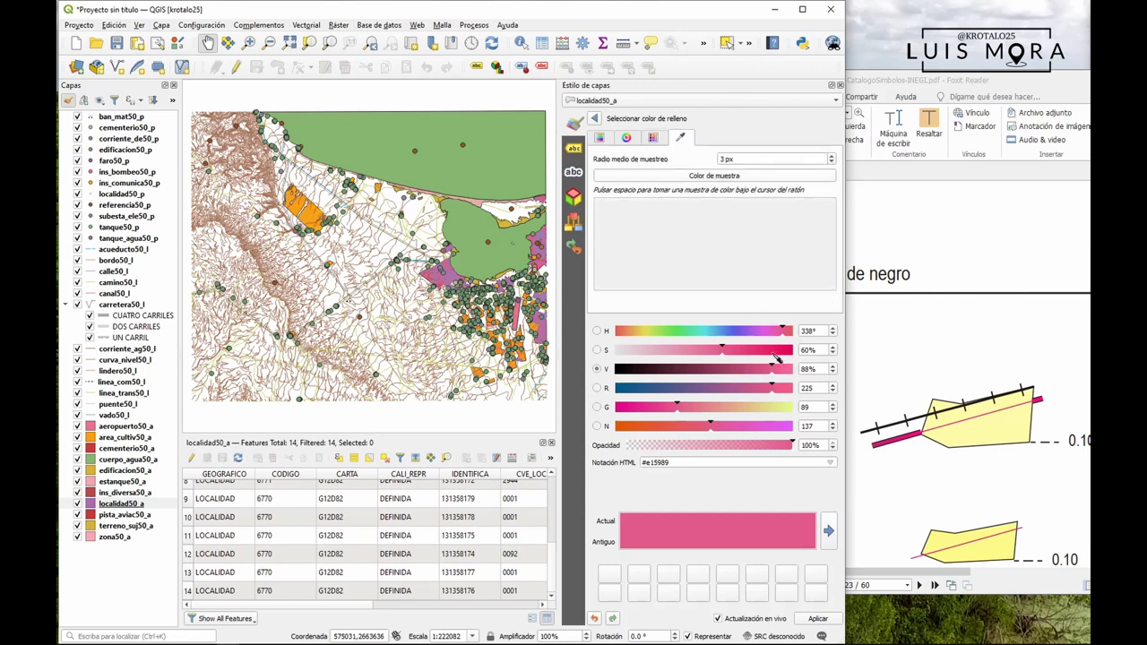
{"action": "left_click", "coordinate": [997, 431]}
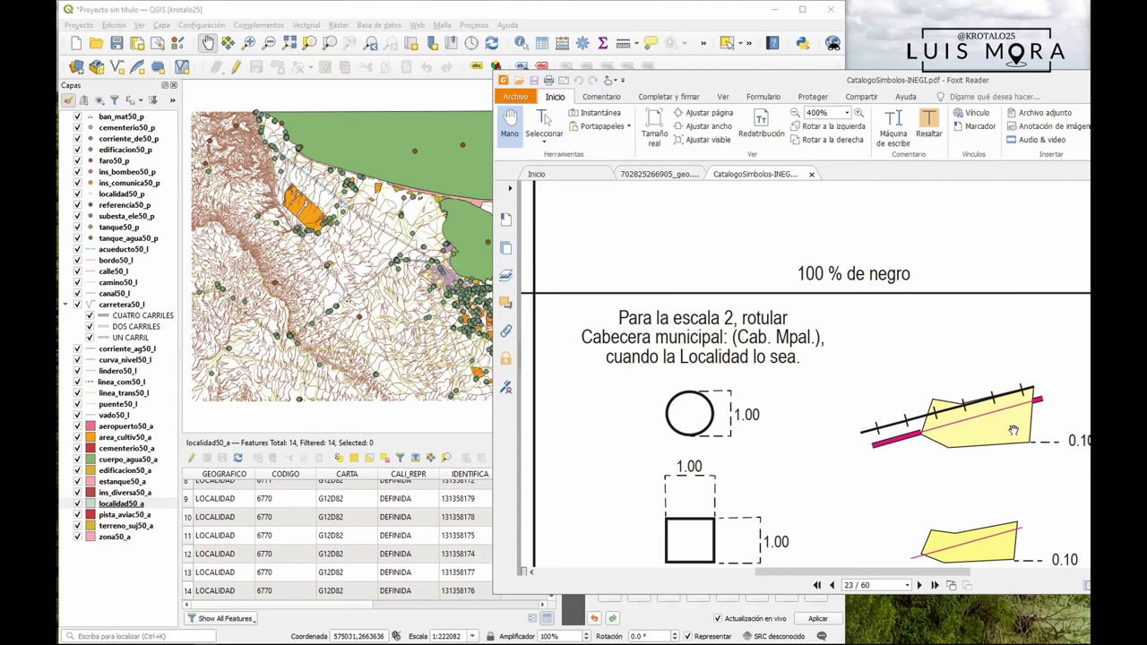
{"action": "left_click", "coordinate": [629, 13]}
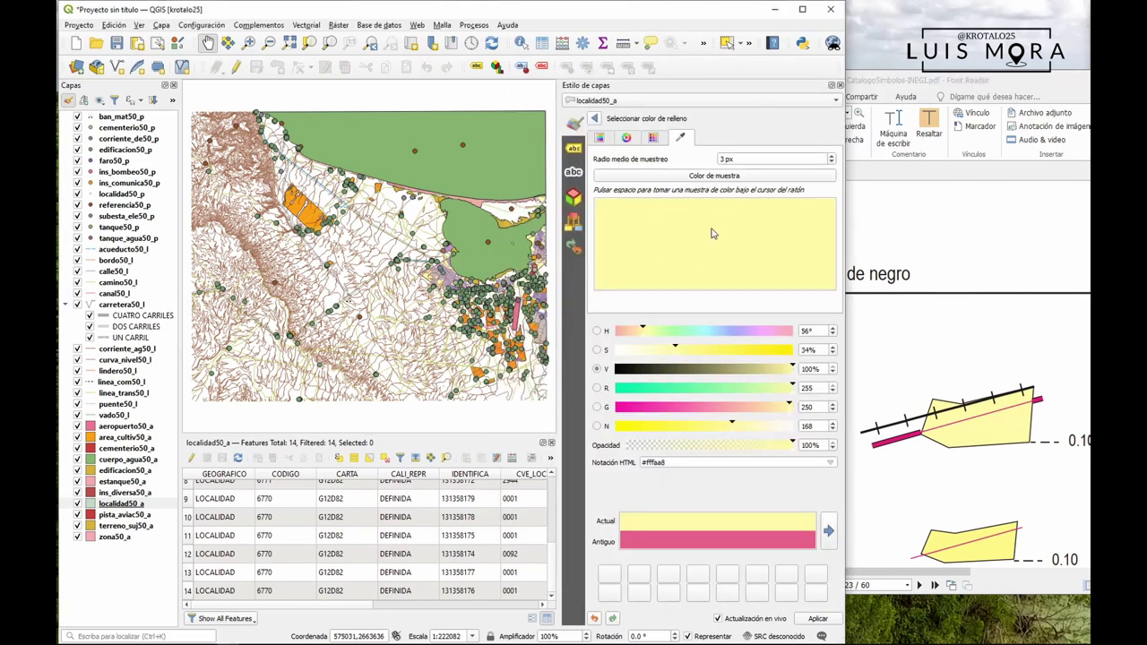
{"action": "left_click", "coordinate": [805, 10]}
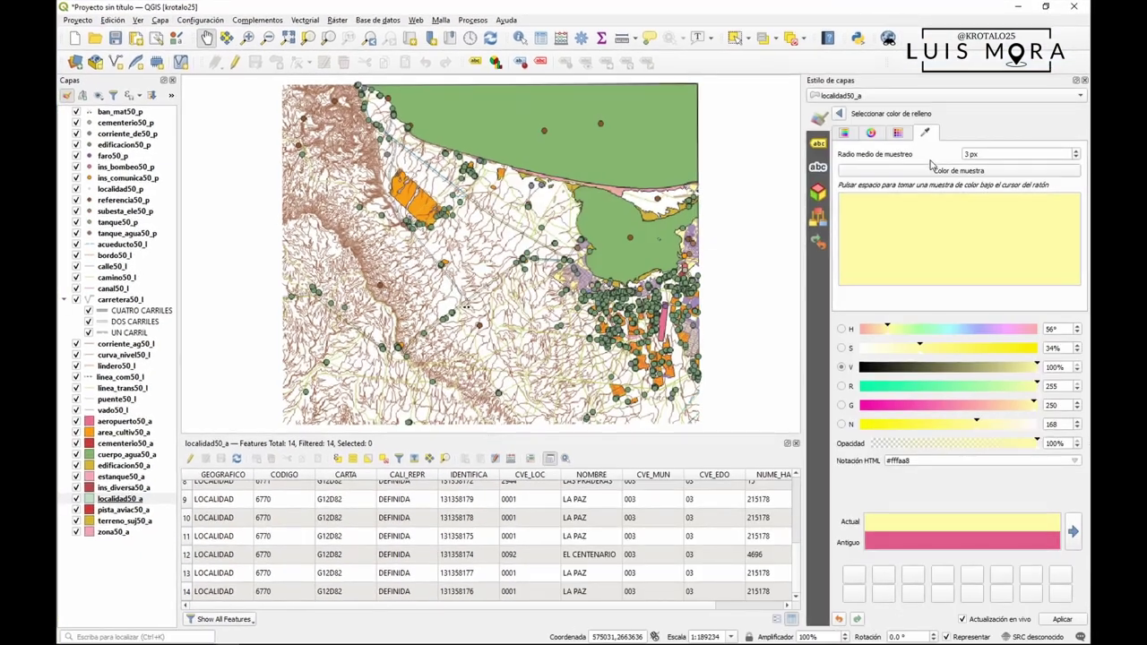
{"action": "left_click", "coordinate": [840, 115]}
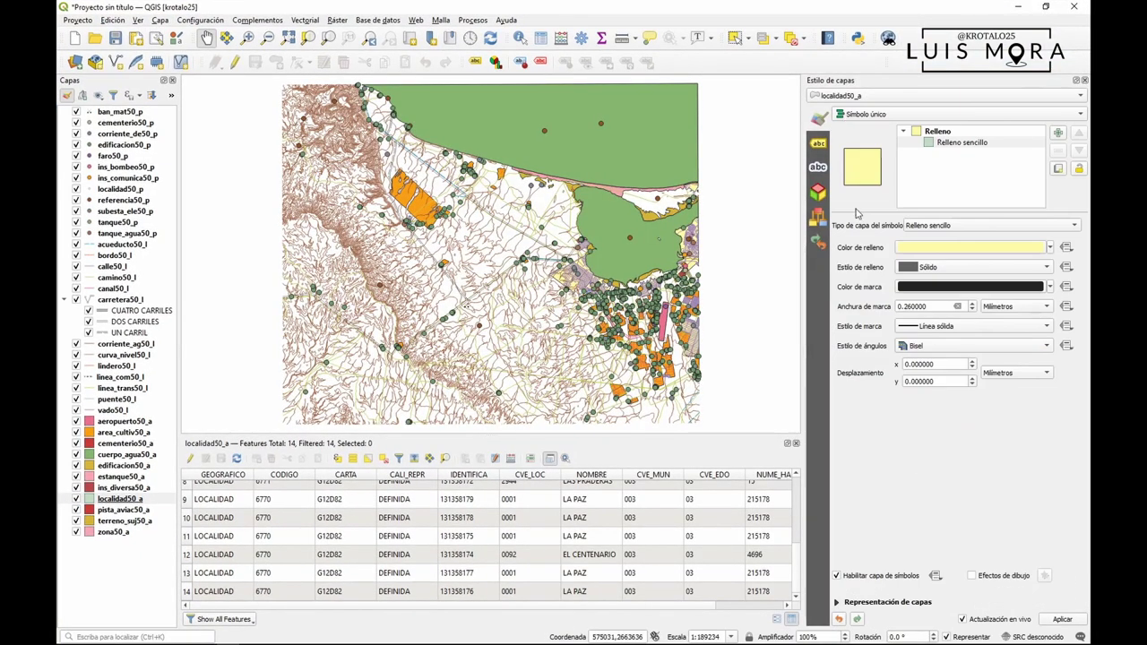
- Set the localidad50_a outline colour to black and check the outline width specified for the area symbol in the catalogue
{"action": "left_click", "coordinate": [1050, 294]}
{"action": "left_click", "coordinate": [921, 467]}
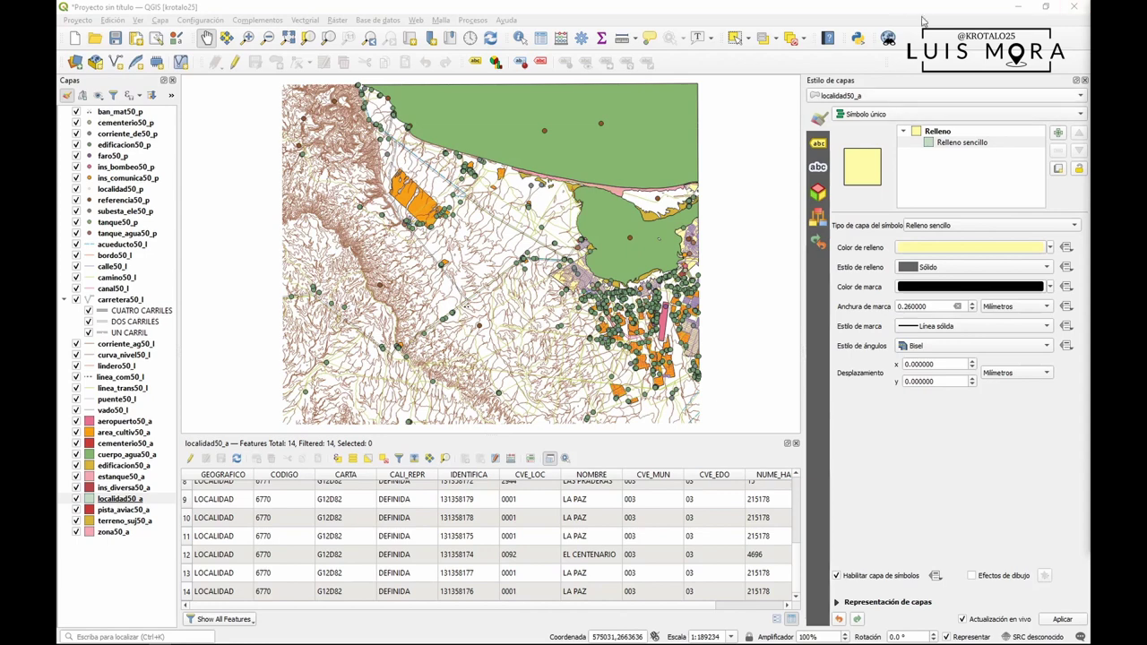
{"action": "left_click", "coordinate": [184, 636]}
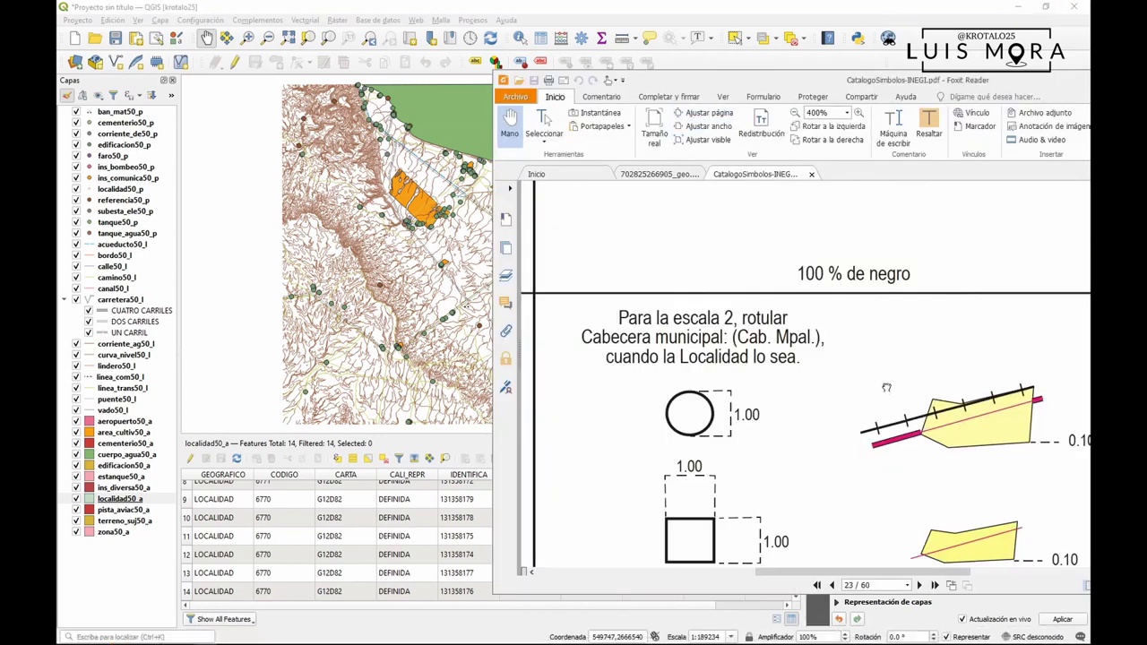
{"action": "left_click_drag", "start_coordinate": [896, 394], "coordinate": [819, 361]}
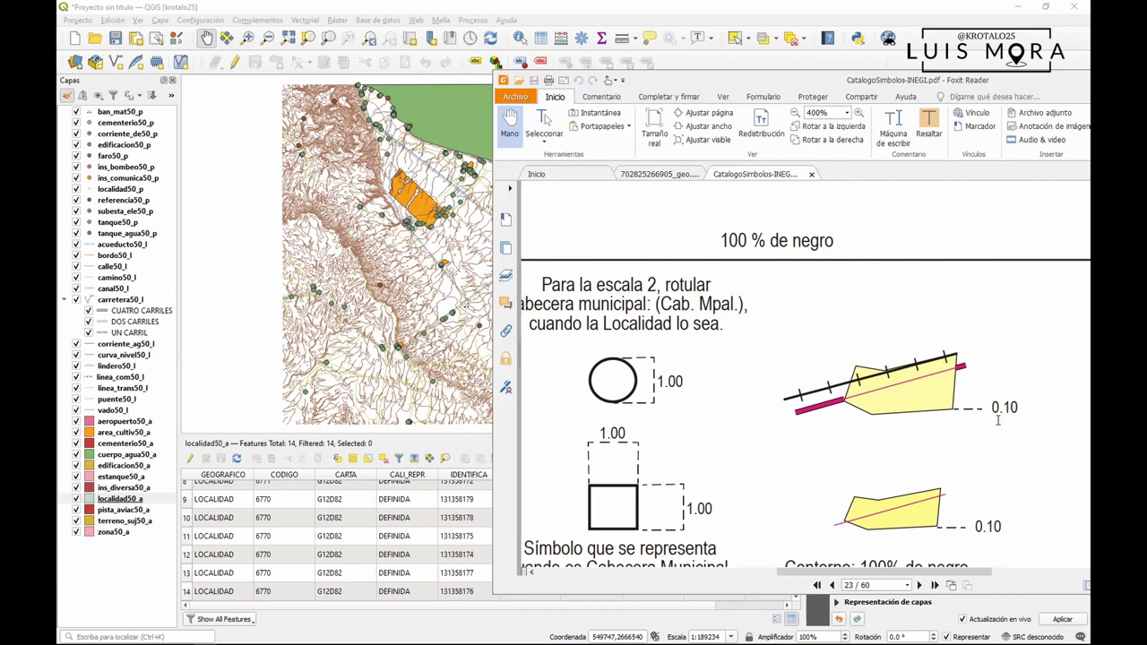
- Try a new outline width for the localidad50_a fill and undo the entry
{"action": "left_click", "coordinate": [767, 38]}
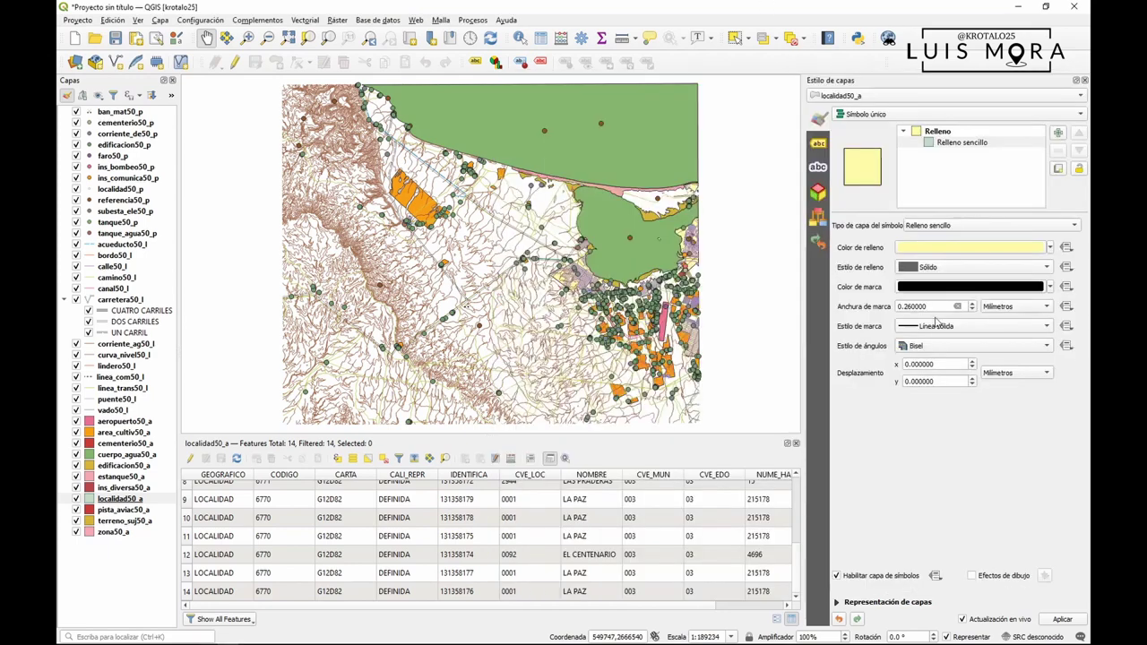
{"action": "left_click_drag", "start_coordinate": [899, 306], "coordinate": [912, 306]}
{"action": "type", "text": "1"}
{"action": "key", "text": "ctrl+z"}
- Save the whole locality fill symbol as Localidad/AreaUrbana with the tag tipoINEGI
{"action": "left_click", "coordinate": [937, 132]}
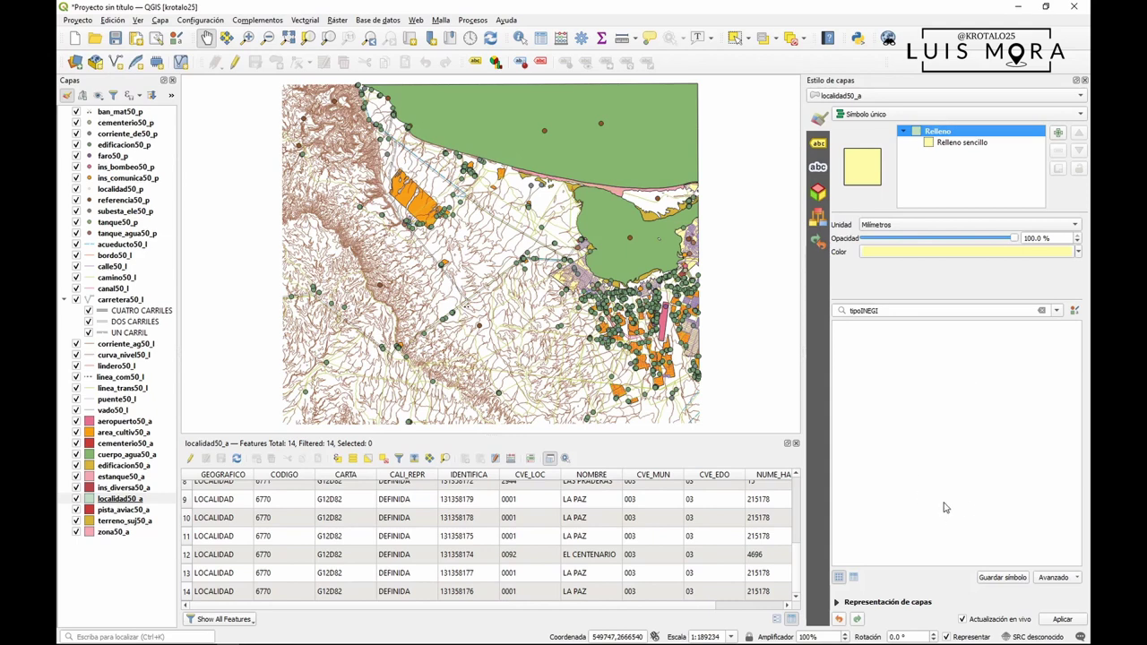
{"action": "left_click", "coordinate": [1001, 579]}
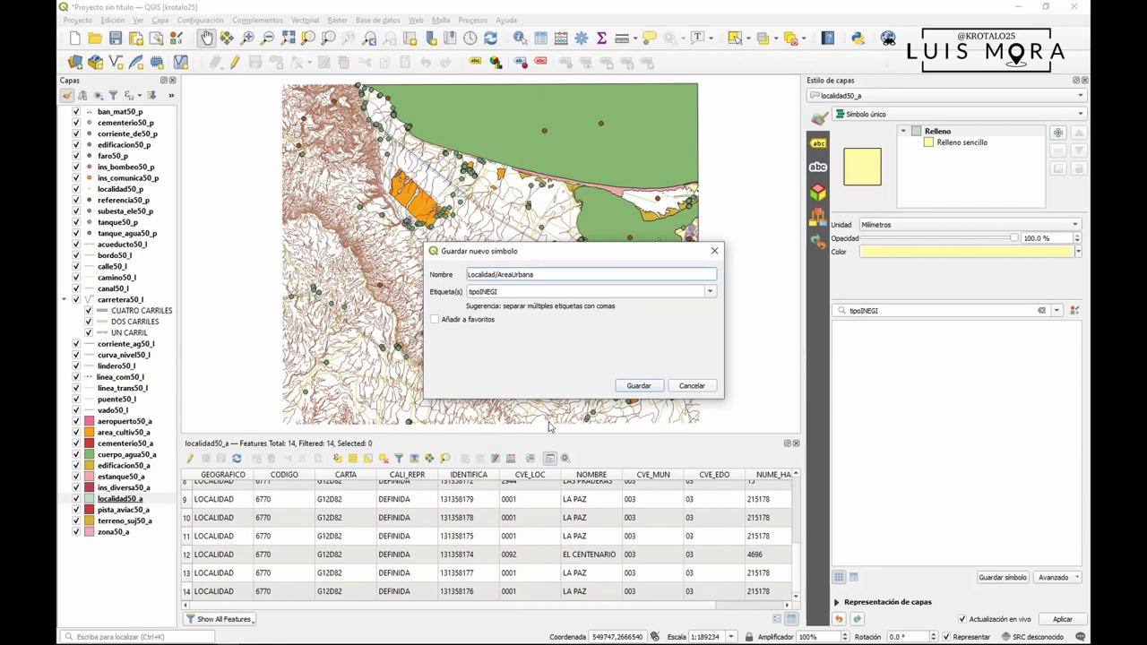
{"action": "left_click", "coordinate": [660, 391]}
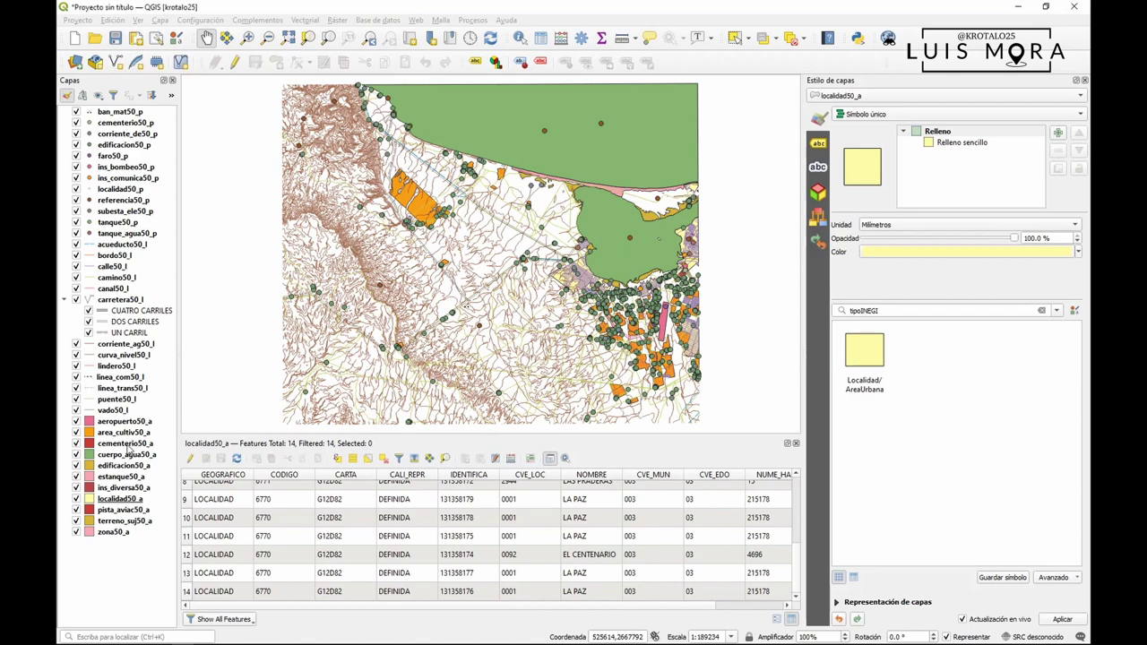
- Select the cementerio50_a layer and find symbol 33, Cementerio, on page 16 of the catalogue PDF
{"action": "left_click", "coordinate": [127, 445]}
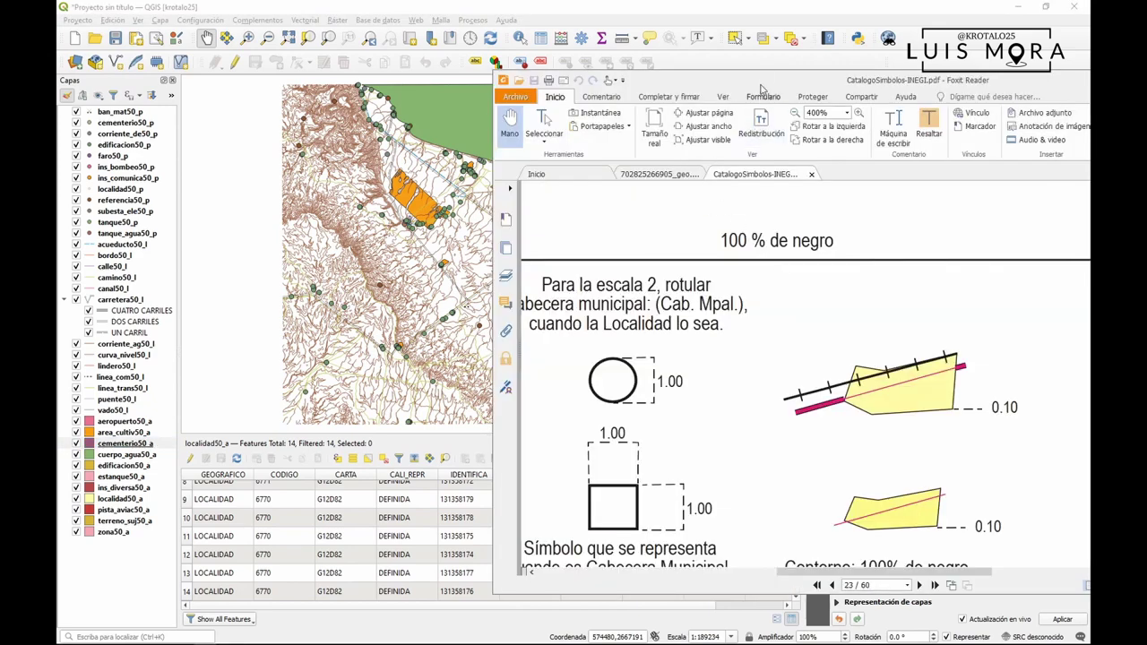
{"action": "left_click_drag", "start_coordinate": [766, 79], "coordinate": [484, 48]}
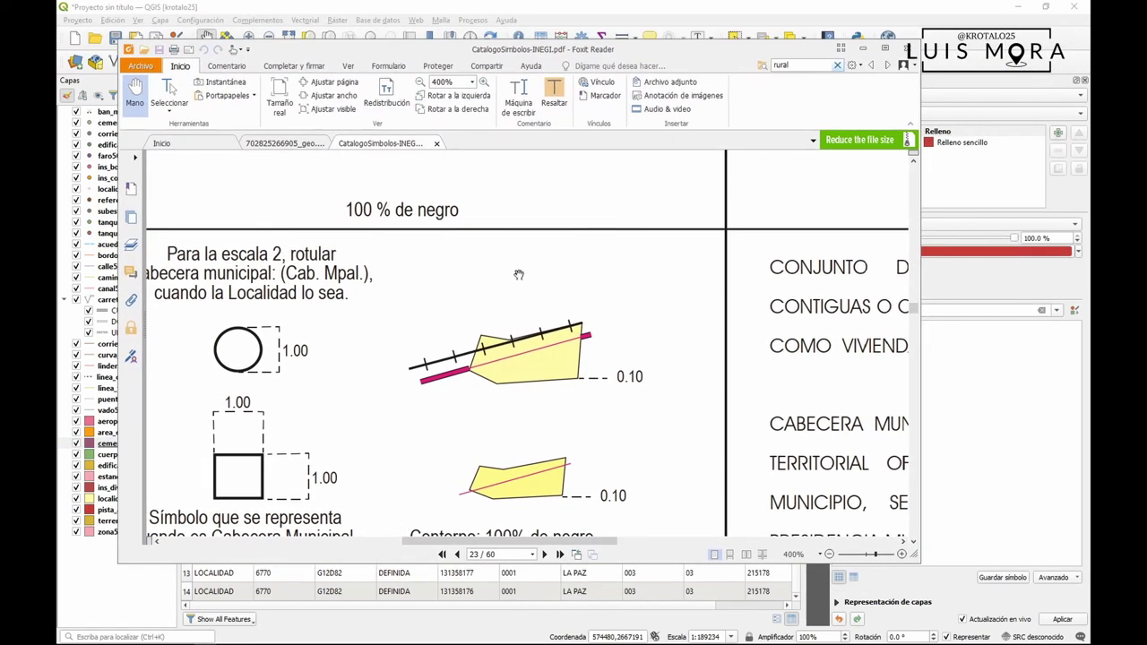
{"action": "scroll", "coordinate": [518, 274], "scroll_direction": "down", "scroll_amount": 2}
{"action": "scroll", "coordinate": [518, 275], "scroll_direction": "down", "scroll_amount": 1}
{"action": "scroll", "coordinate": [299, 346], "scroll_direction": "down", "scroll_amount": 5}
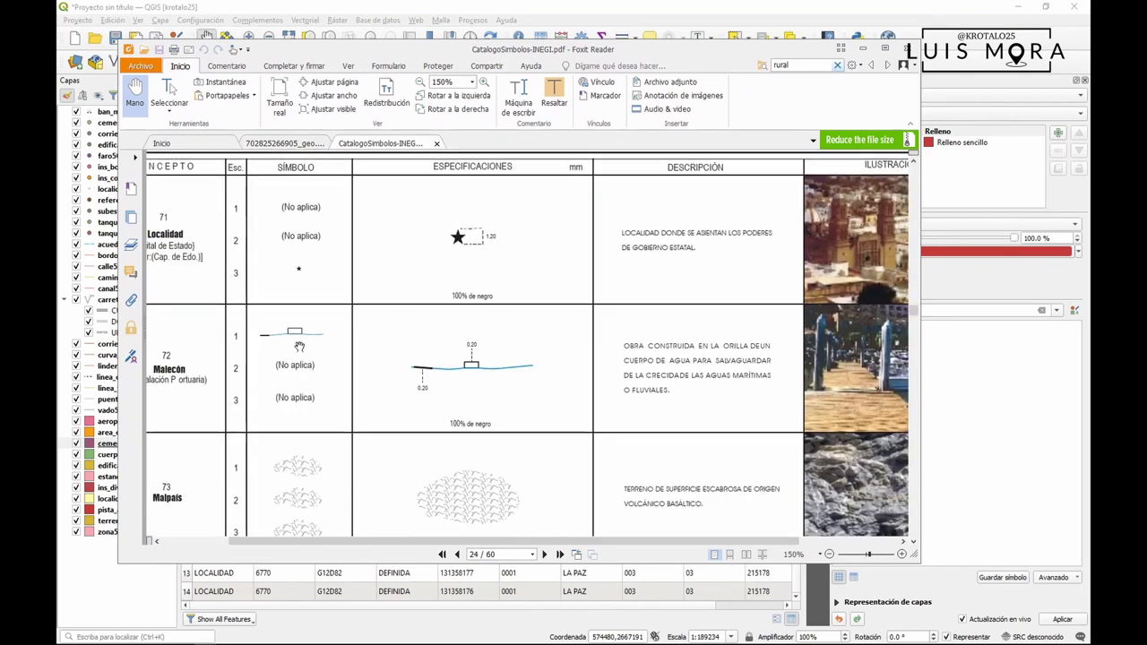
{"action": "scroll", "coordinate": [358, 344], "scroll_direction": "down", "scroll_amount": 1}
{"action": "scroll", "coordinate": [358, 344], "scroll_direction": "down", "scroll_amount": 1}
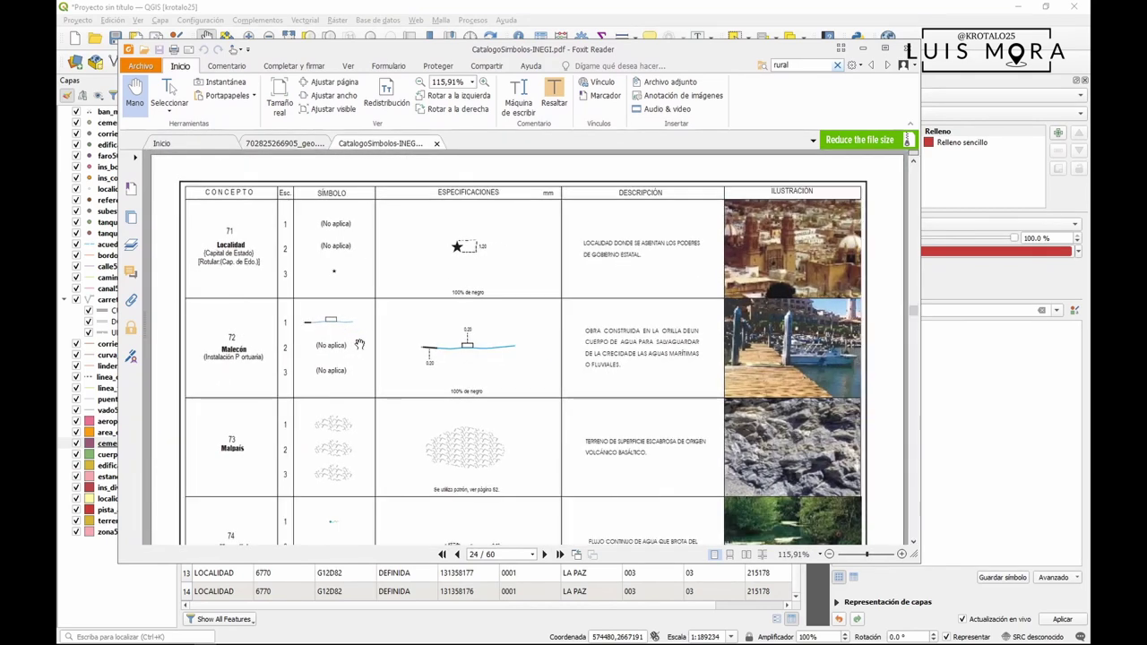
{"action": "scroll", "coordinate": [359, 344], "scroll_direction": "up", "scroll_amount": 10}
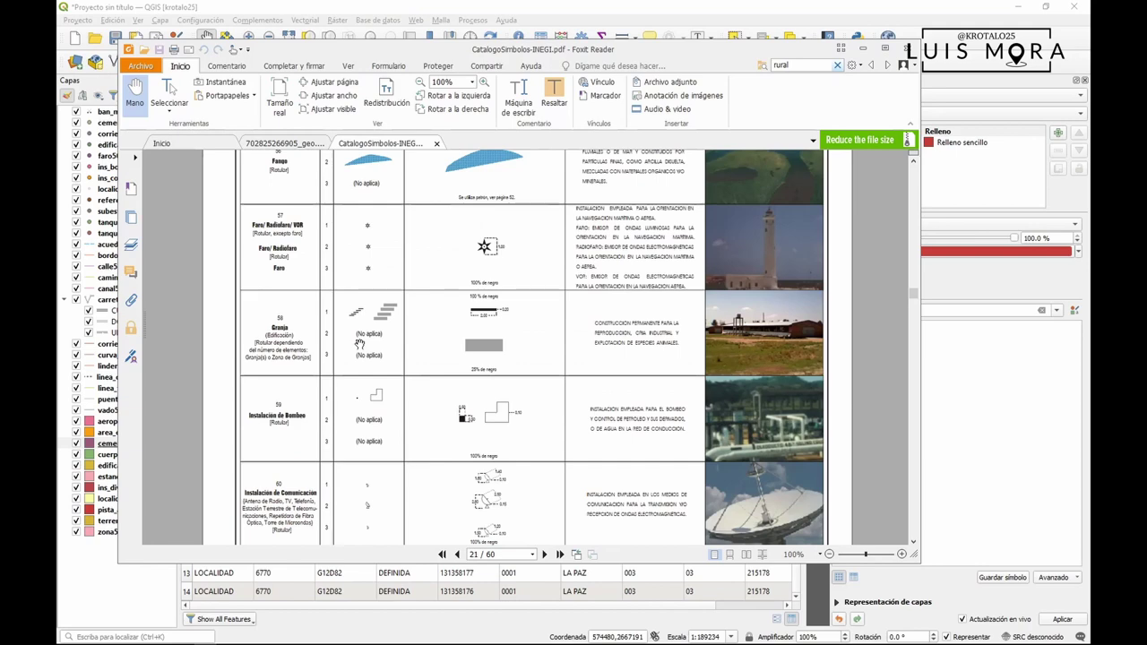
{"action": "scroll", "coordinate": [358, 344], "scroll_direction": "up", "scroll_amount": 7}
{"action": "scroll", "coordinate": [359, 344], "scroll_direction": "up", "scroll_amount": 2}
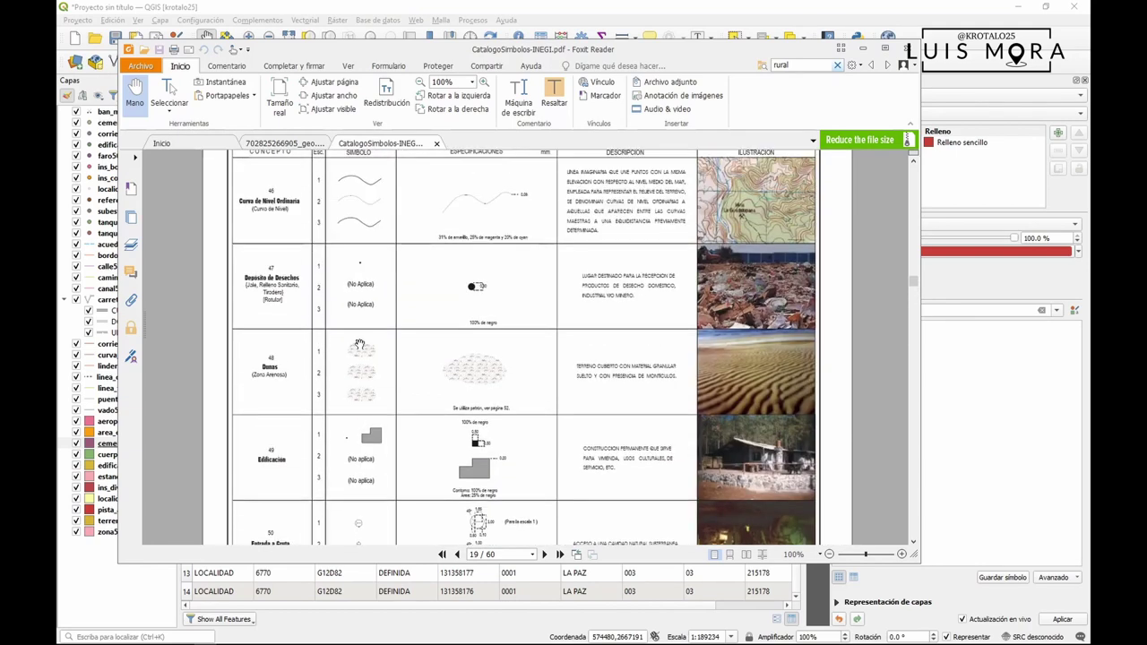
{"action": "scroll", "coordinate": [359, 344], "scroll_direction": "up", "scroll_amount": 1}
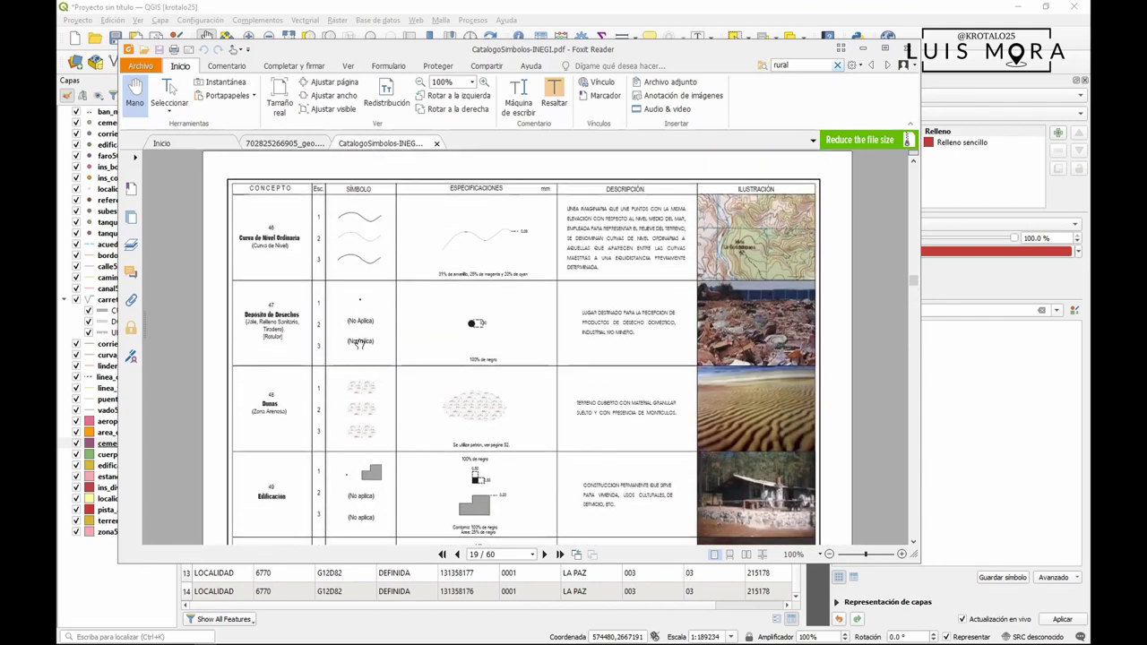
{"action": "scroll", "coordinate": [359, 344], "scroll_direction": "up", "scroll_amount": 3}
{"action": "scroll", "coordinate": [358, 344], "scroll_direction": "up", "scroll_amount": 3}
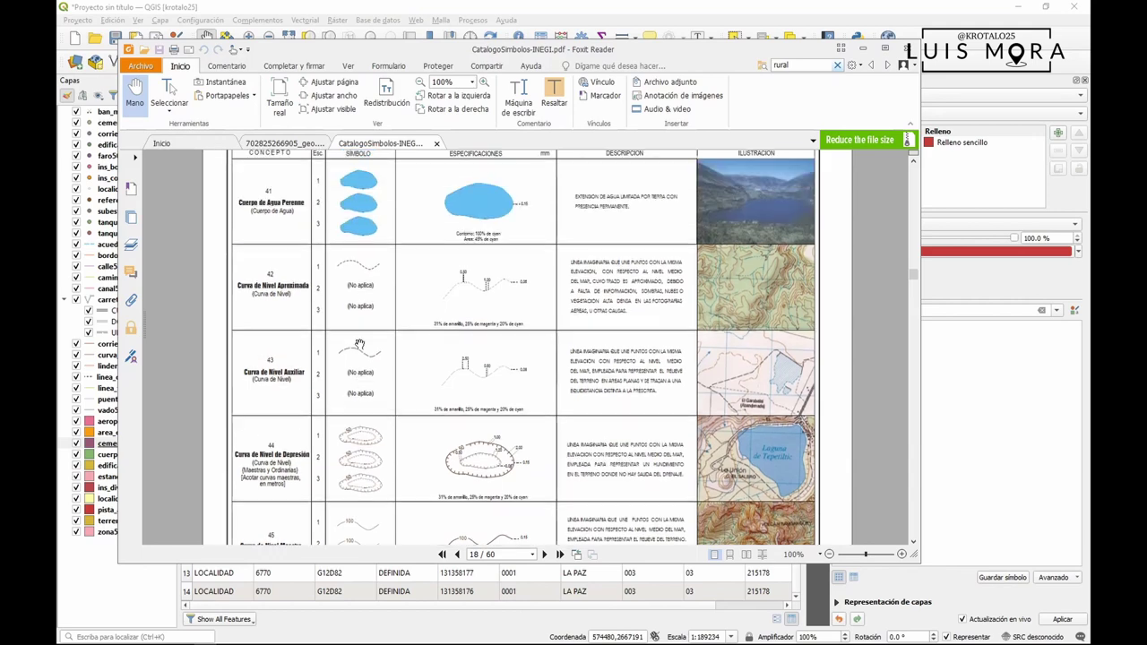
{"action": "scroll", "coordinate": [359, 344], "scroll_direction": "up", "scroll_amount": 5}
{"action": "scroll", "coordinate": [360, 344], "scroll_direction": "up", "scroll_amount": 8}
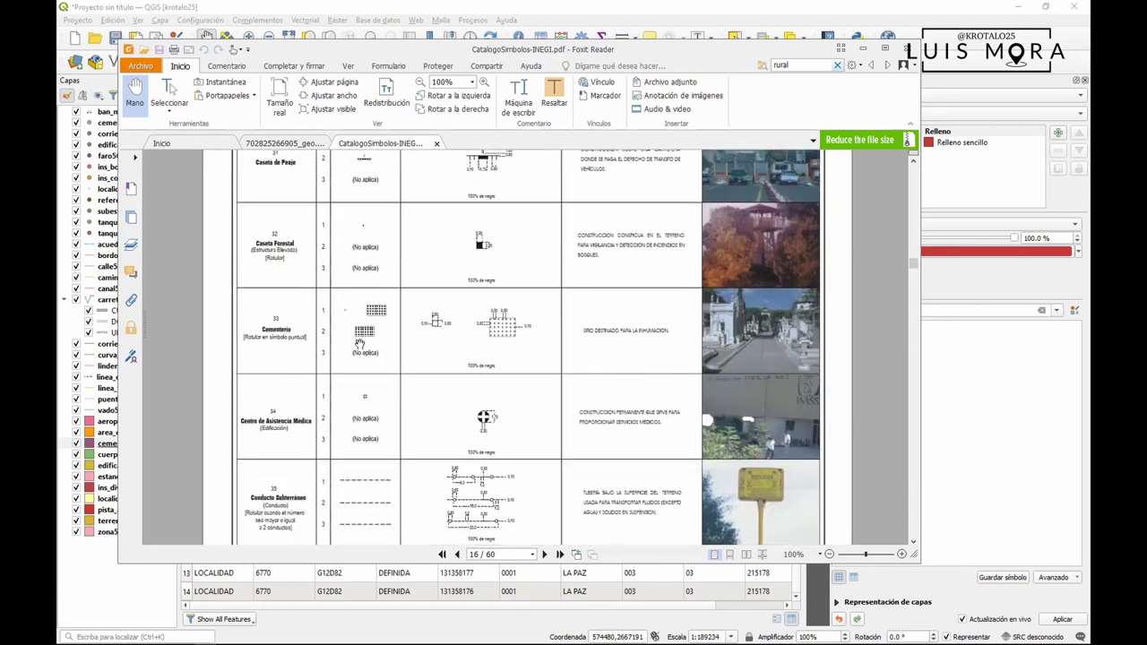
- Examine the Cementerio symbol up close, including its cross pattern spacing, outline width and colour specifications
{"action": "scroll", "coordinate": [359, 344], "scroll_direction": "up", "scroll_amount": 4}
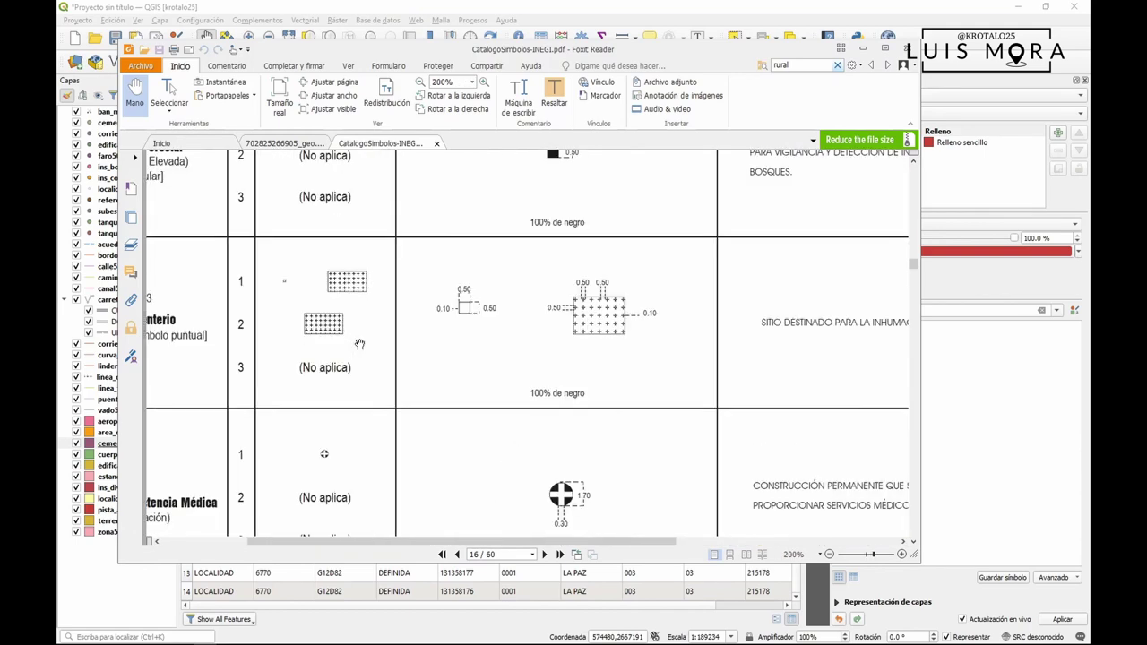
{"action": "scroll", "coordinate": [359, 344], "scroll_direction": "up", "scroll_amount": 1}
{"action": "scroll", "coordinate": [363, 344], "scroll_direction": "up", "scroll_amount": 1}
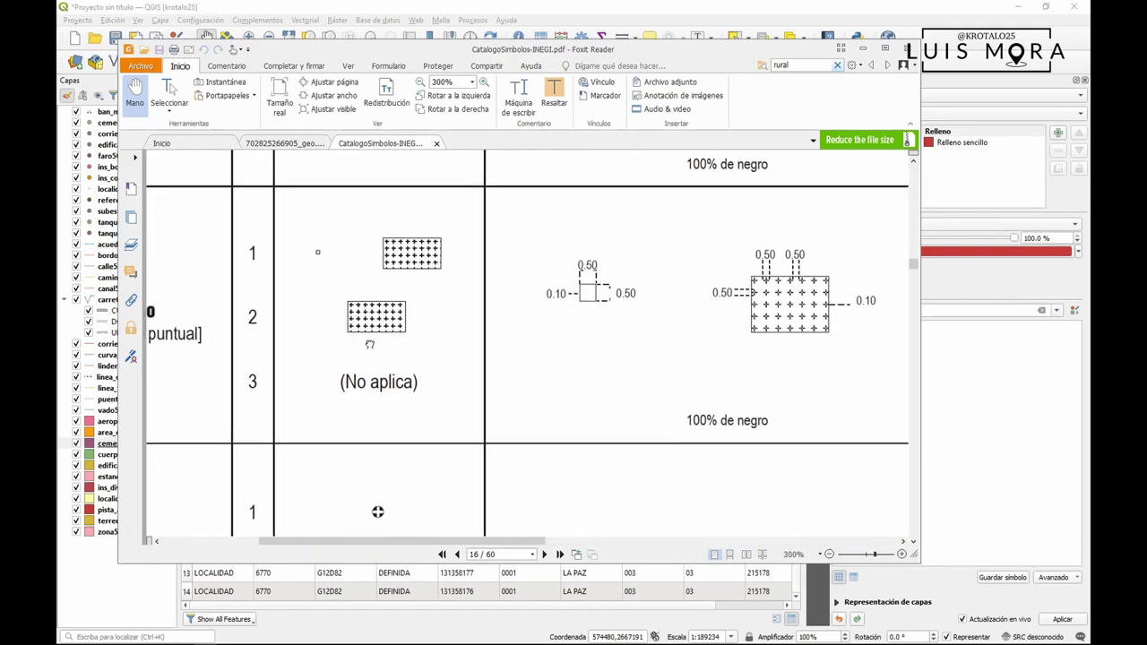
{"action": "left_click_drag", "start_coordinate": [369, 344], "coordinate": [469, 337]}
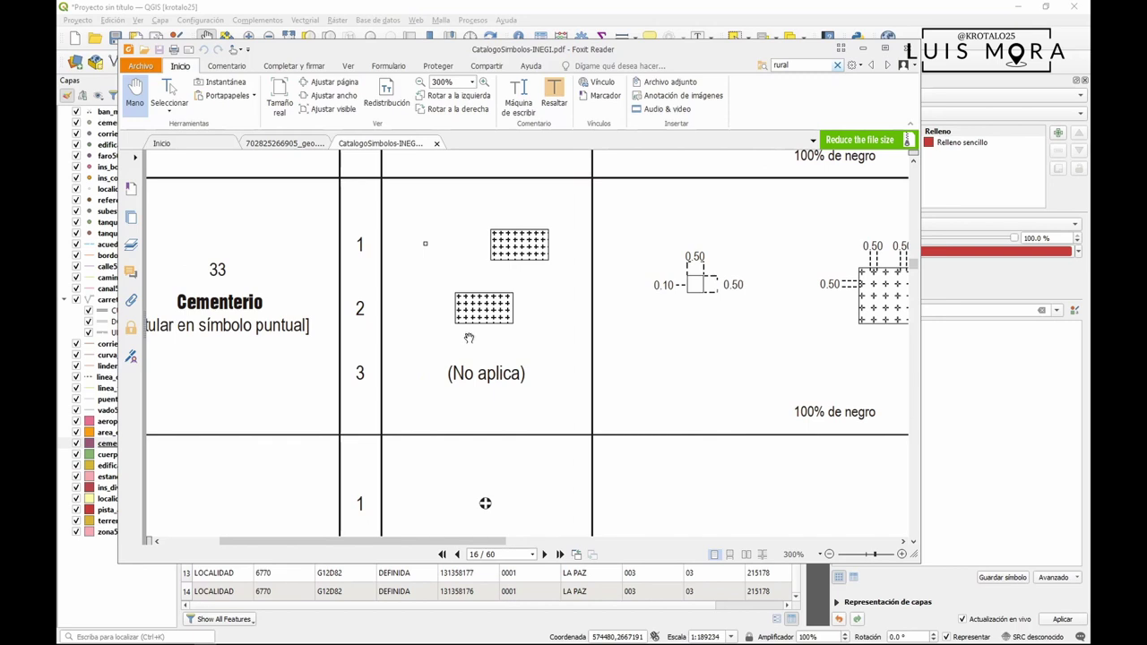
{"action": "scroll", "coordinate": [469, 333], "scroll_direction": "down", "scroll_amount": 1}
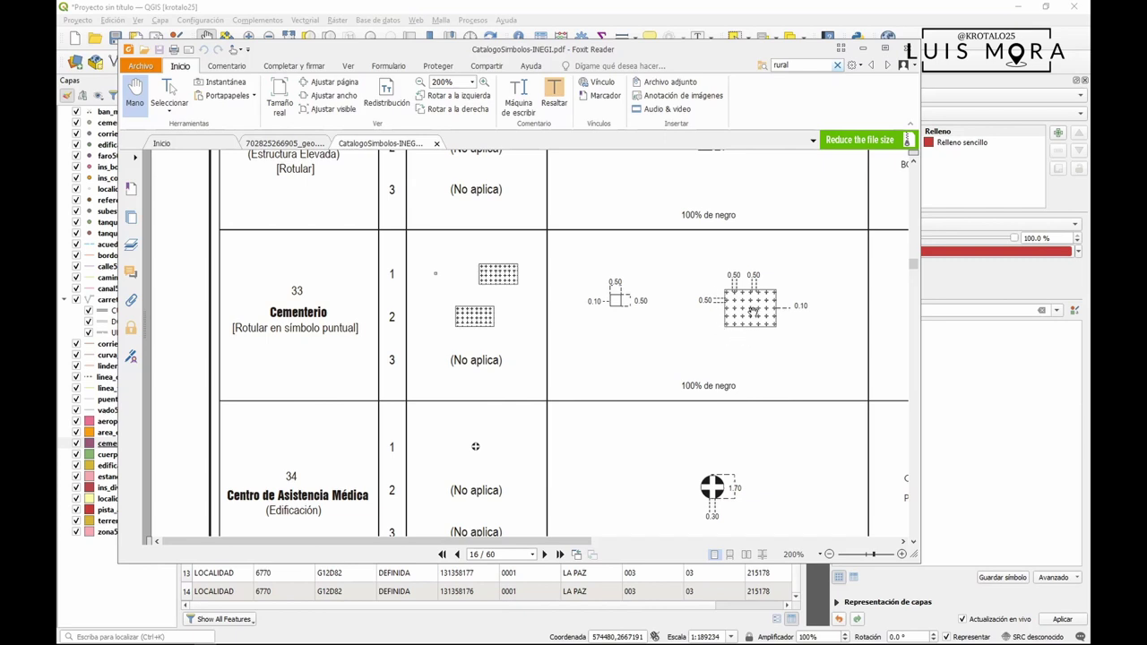
{"action": "scroll", "coordinate": [753, 310], "scroll_direction": "up", "scroll_amount": 2}
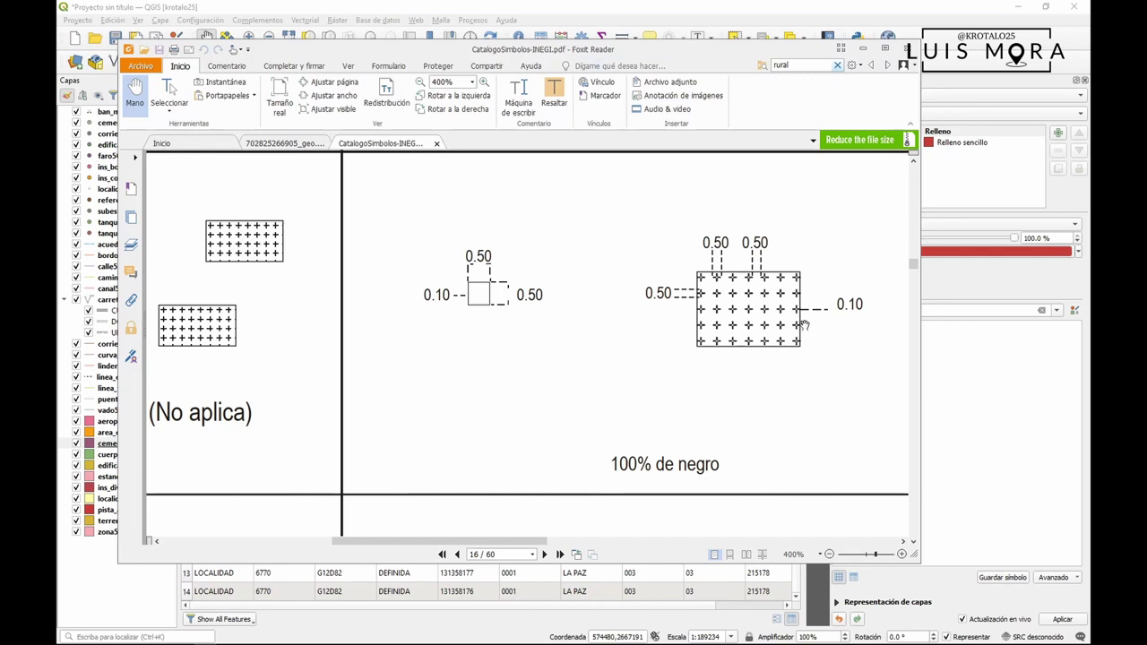
- Return to QGIS and give the cementerio50_a simple fill a transparent fill colour and a black outline
{"action": "left_click", "coordinate": [667, 9]}
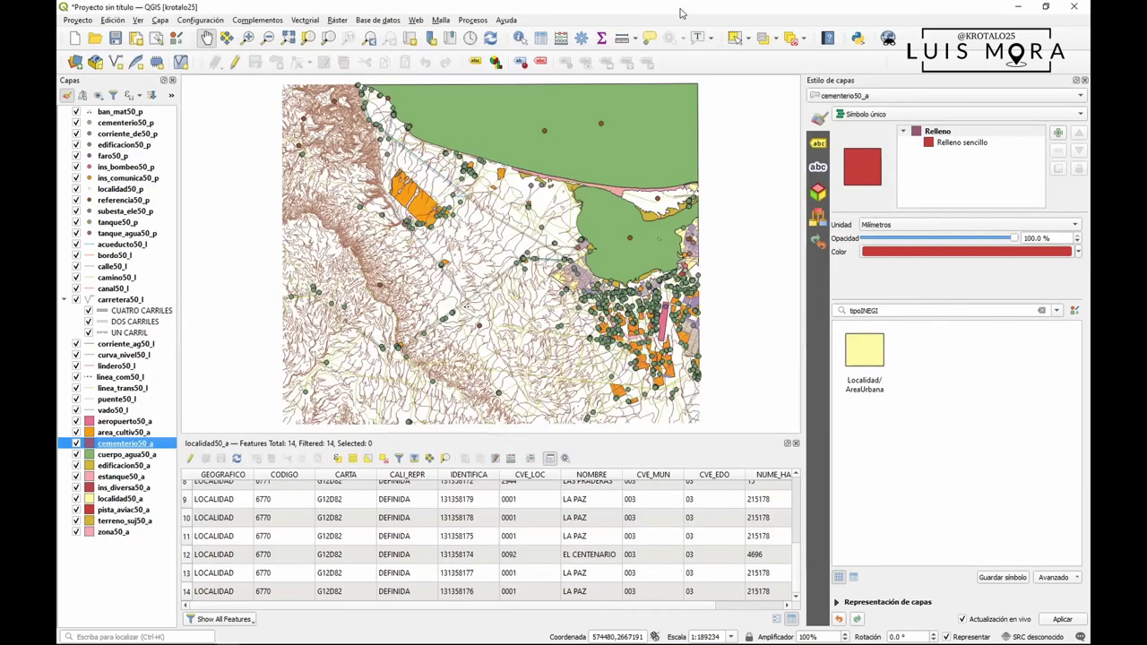
{"action": "left_click", "coordinate": [979, 144]}
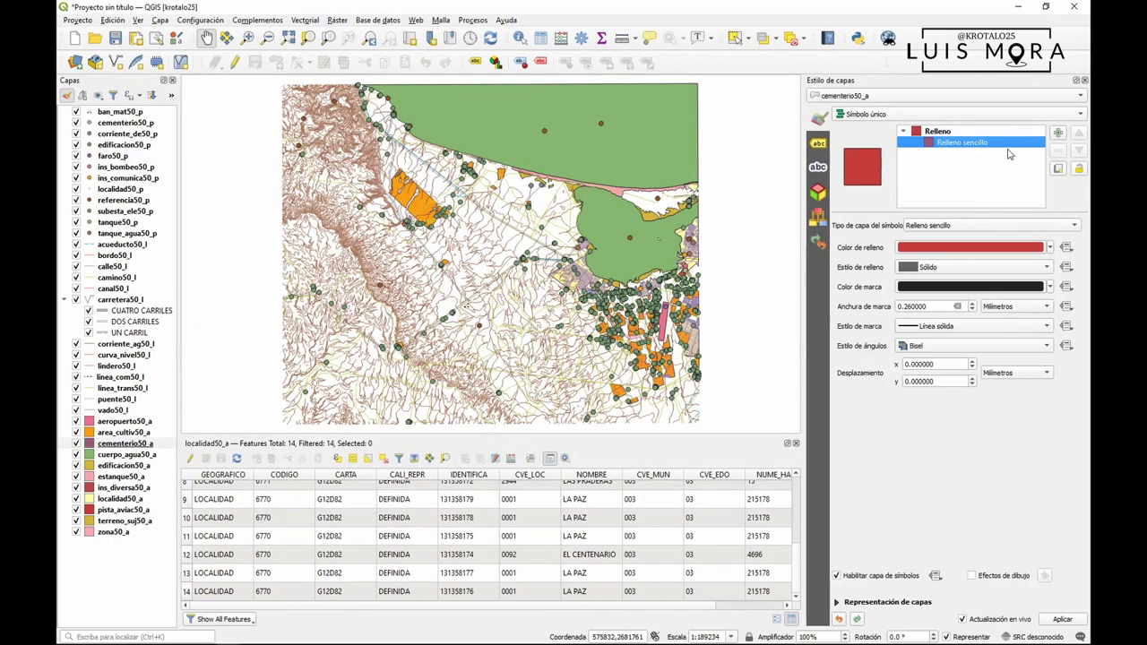
{"action": "left_click", "coordinate": [1051, 249]}
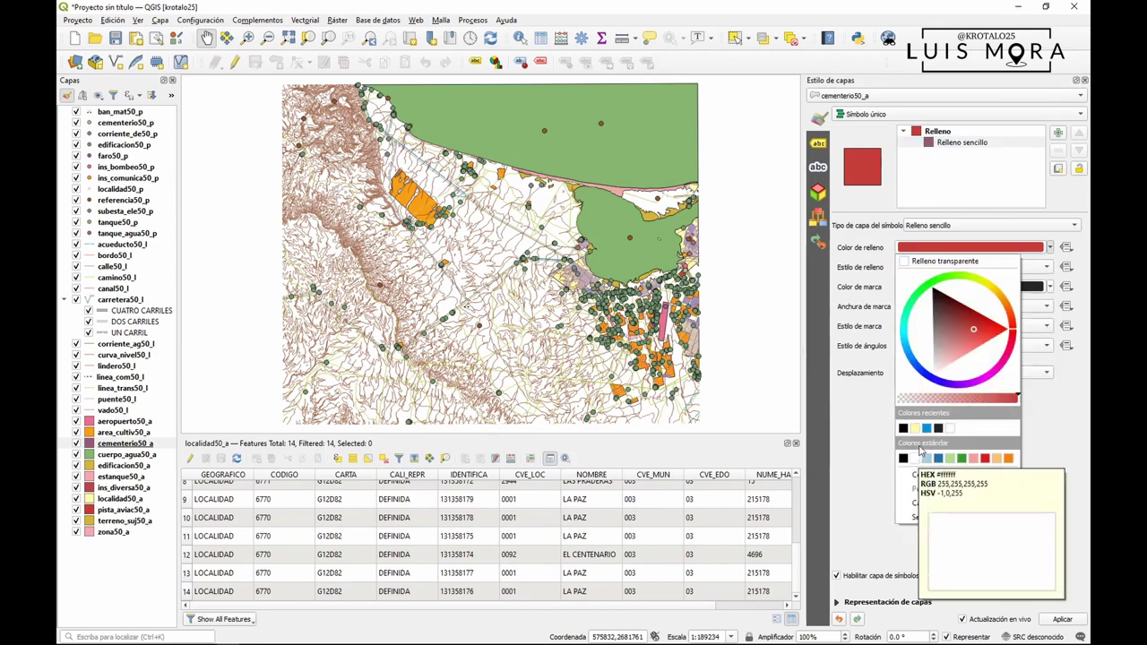
{"action": "left_click", "coordinate": [906, 262]}
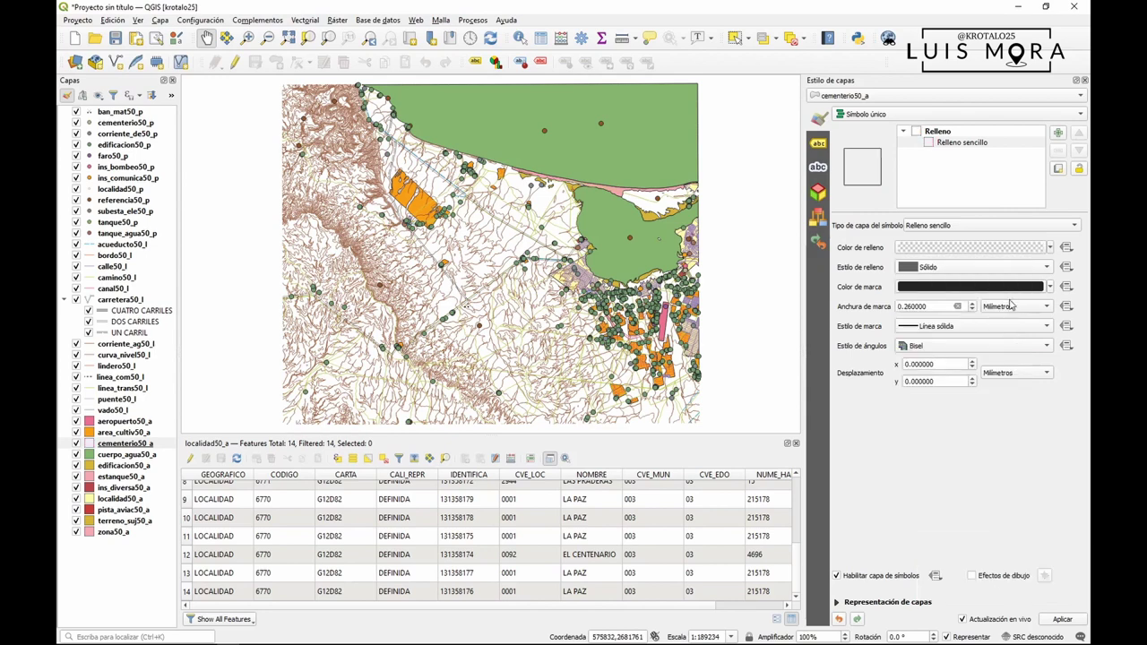
{"action": "left_click", "coordinate": [1050, 287]}
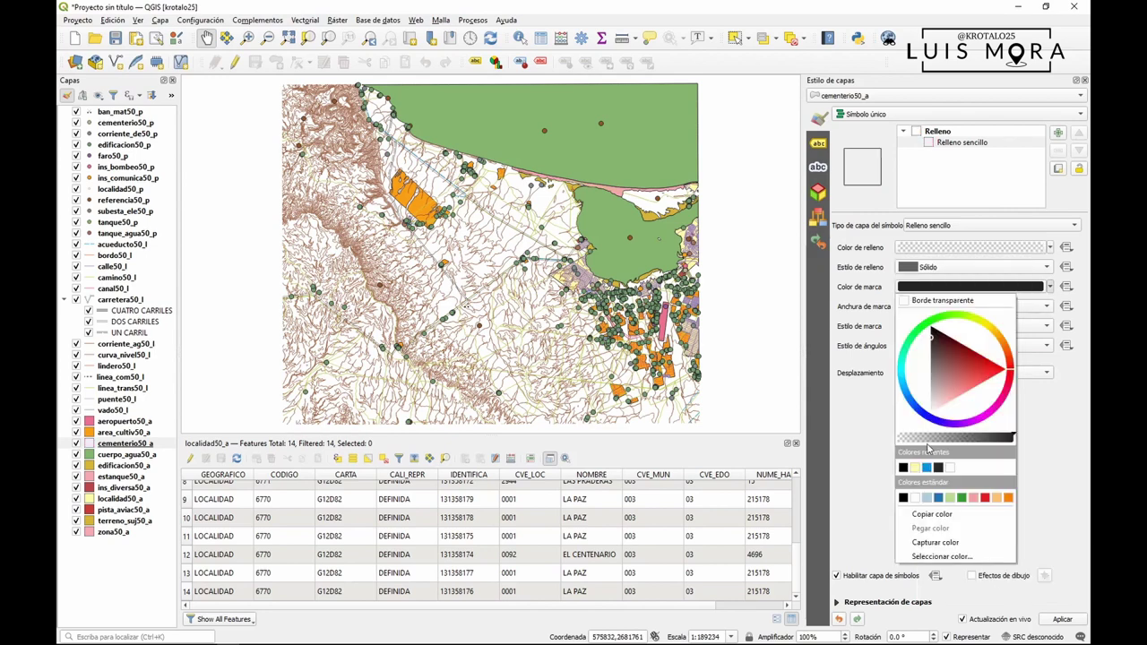
{"action": "left_click", "coordinate": [873, 309]}
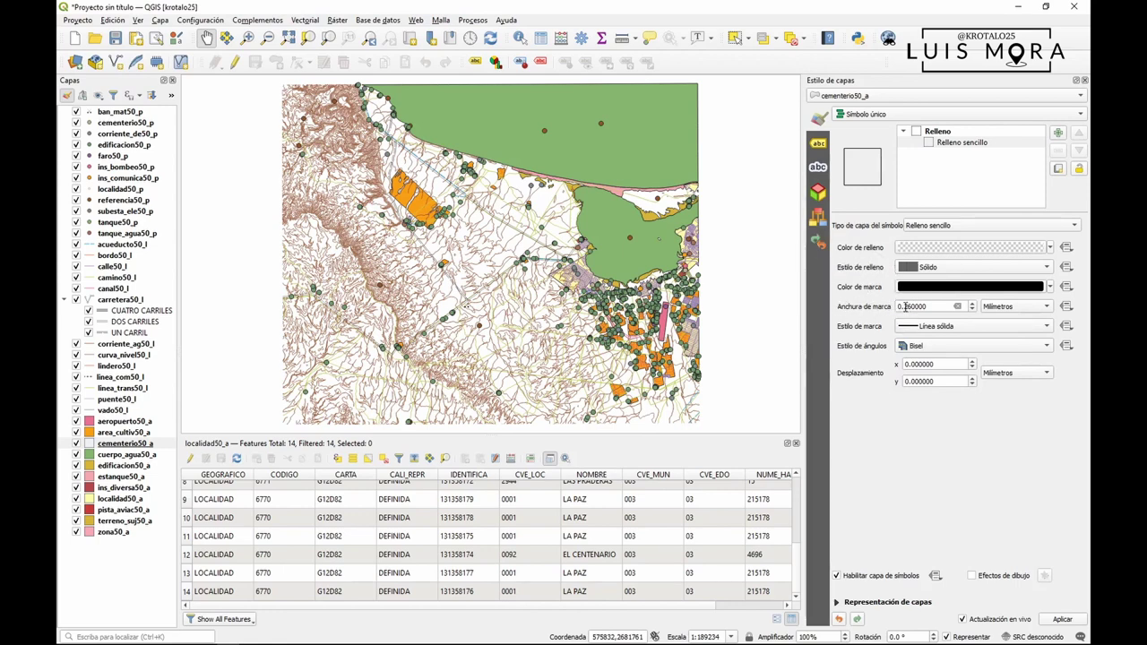
- Set the outline width of the cementerio50_a simple fill to 0.1 mm
{"action": "left_click_drag", "start_coordinate": [904, 306], "coordinate": [915, 307]}
{"action": "type", "text": "1"}
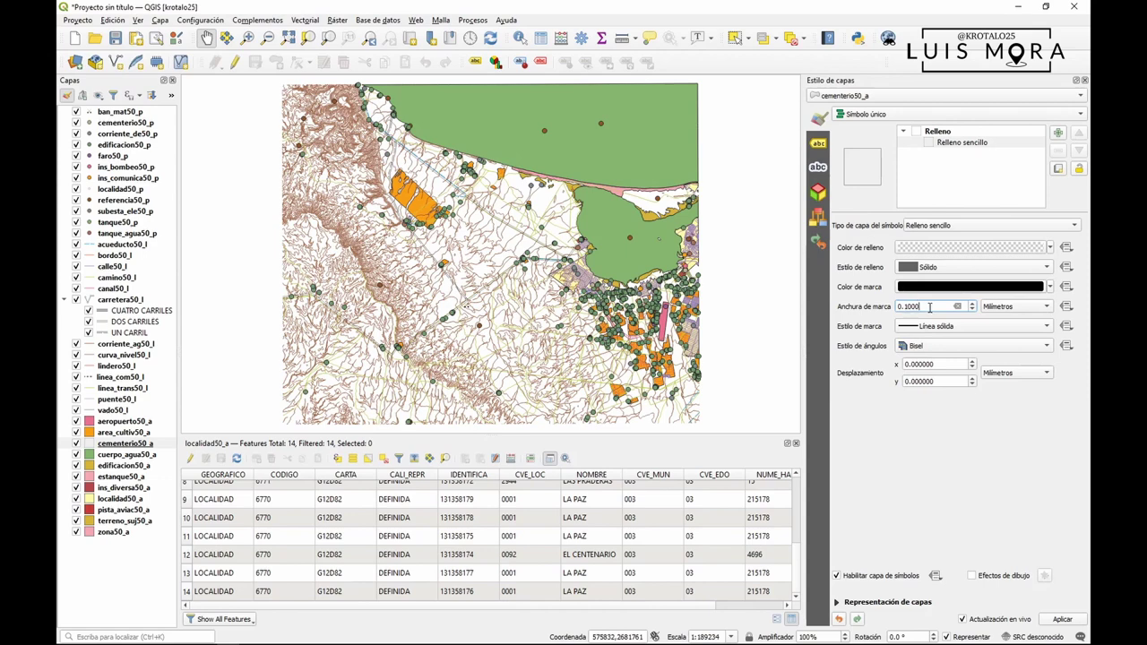
{"action": "left_click", "coordinate": [964, 195]}
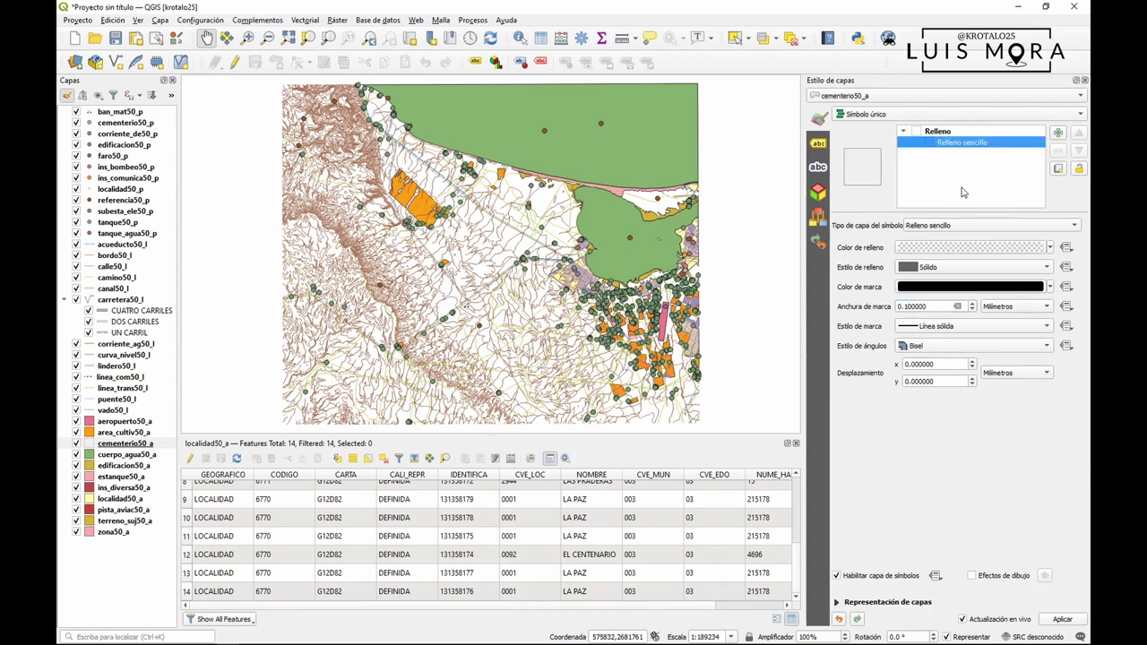
- Add a second symbol layer above the simple fill and make it a point pattern fill (Patrón de relleno de puntos)
{"action": "left_click", "coordinate": [1057, 134]}
{"action": "left_click", "coordinate": [1057, 134]}
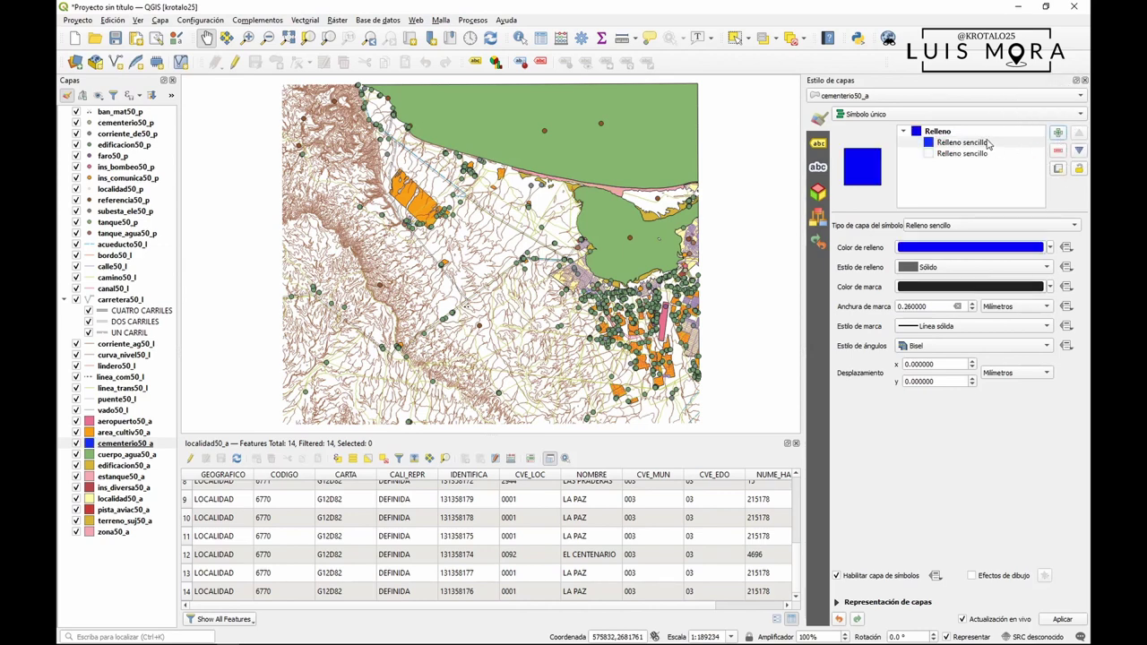
{"action": "left_click", "coordinate": [986, 142]}
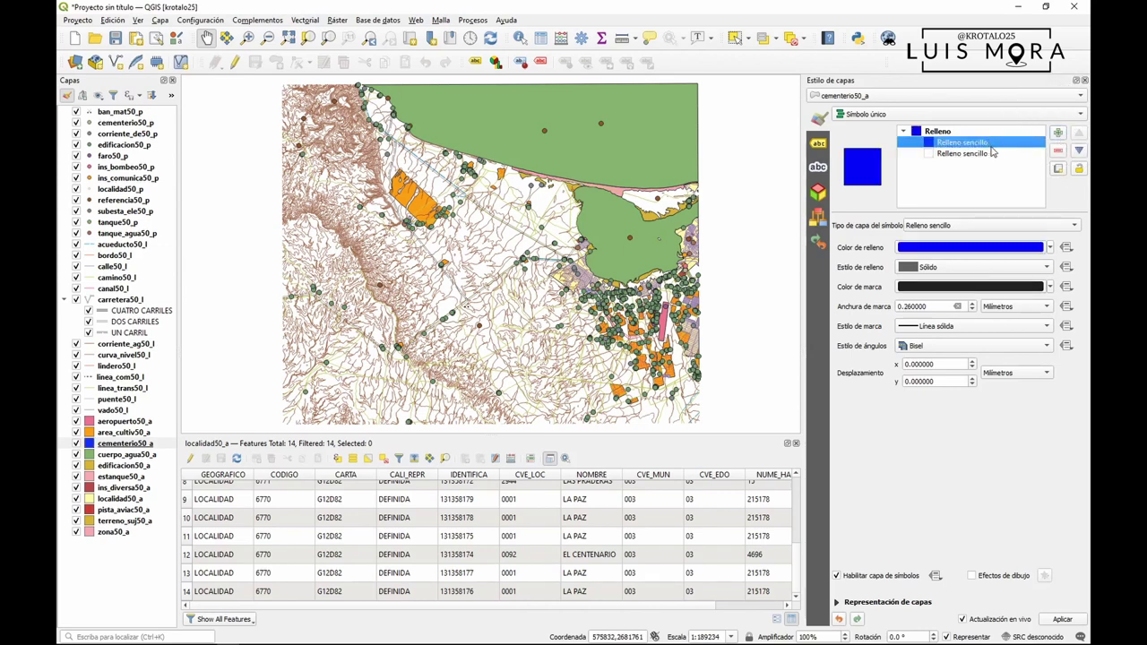
{"action": "left_click", "coordinate": [958, 226]}
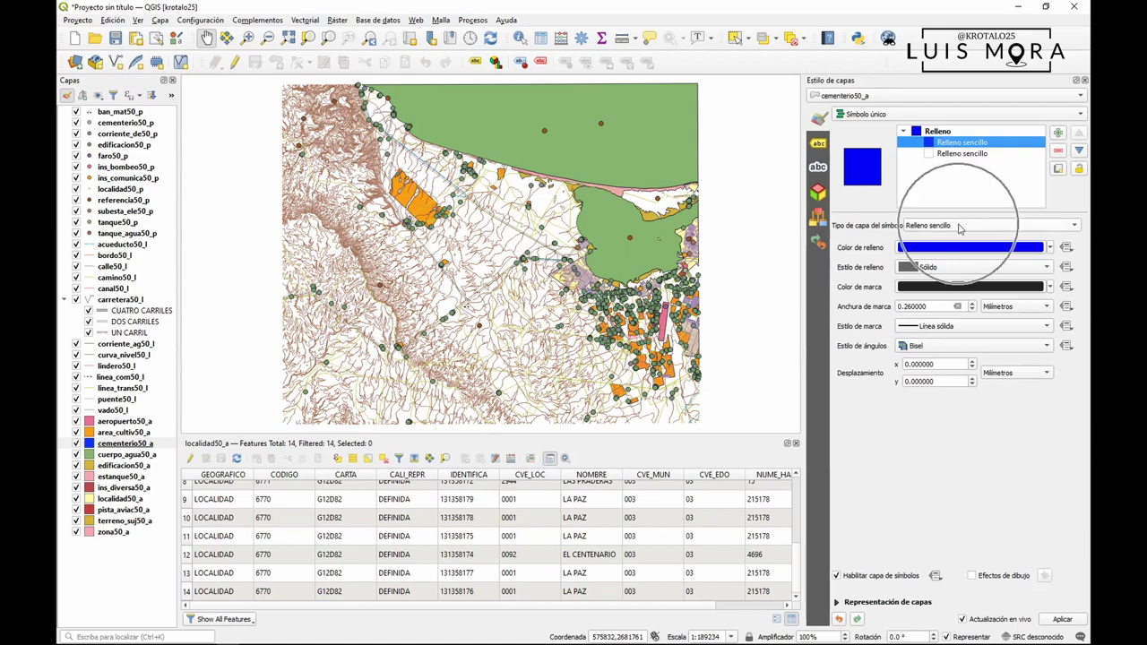
{"action": "left_click", "coordinate": [958, 225]}
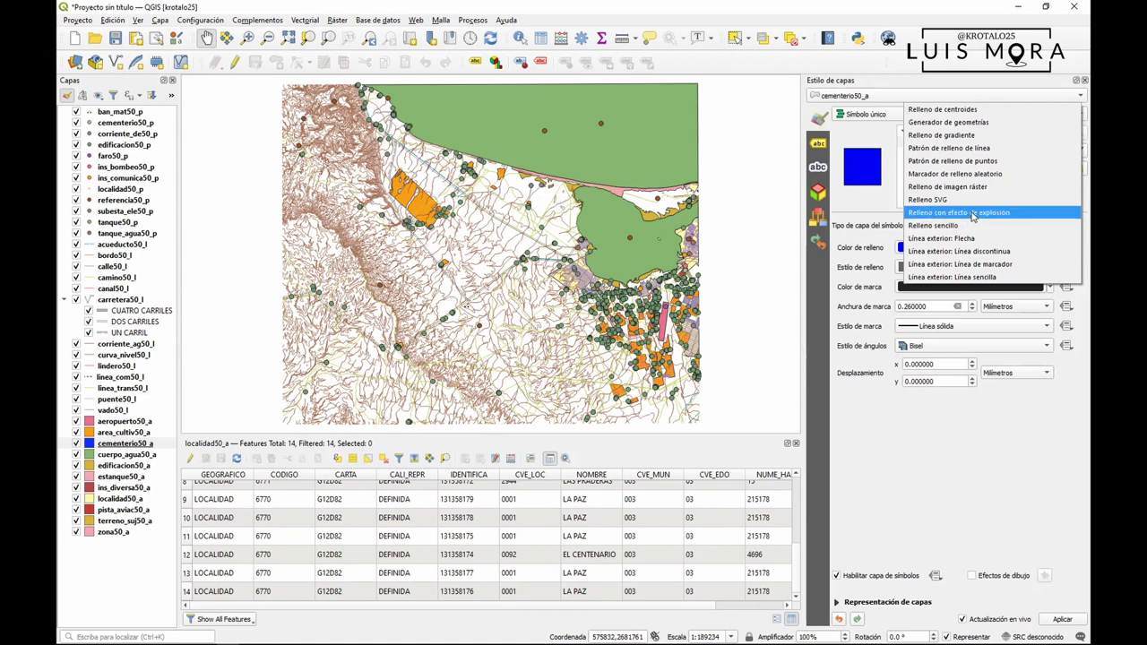
{"action": "left_click", "coordinate": [1006, 161]}
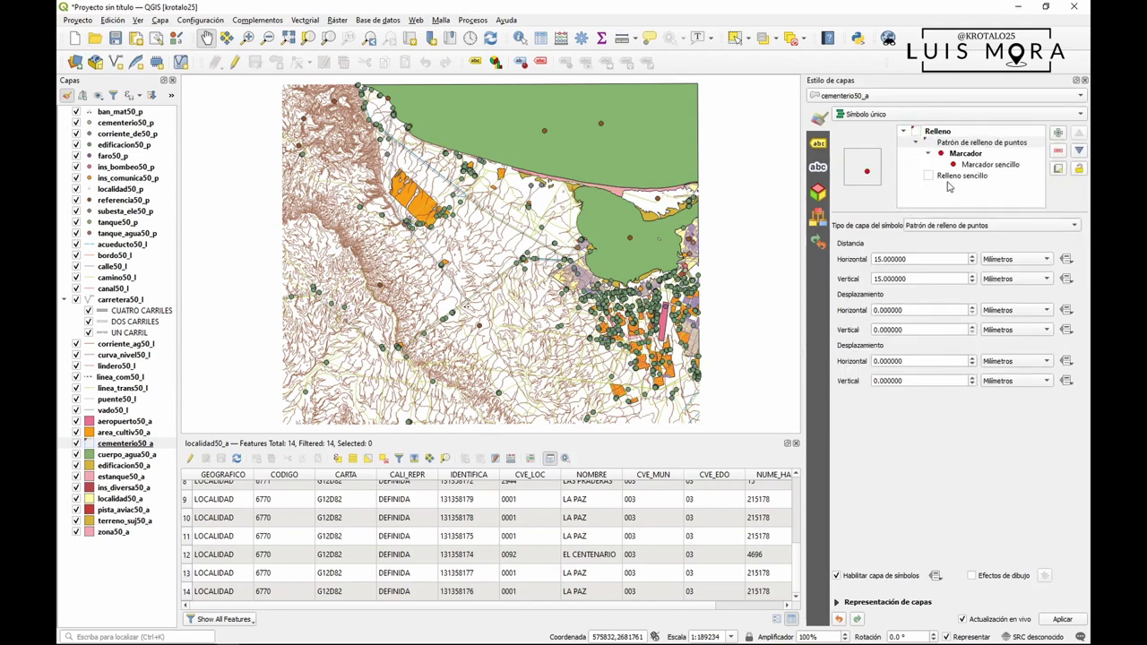
- Change the pattern's simple marker to the filled cross shape with a black fill colour
{"action": "left_click", "coordinate": [972, 166]}
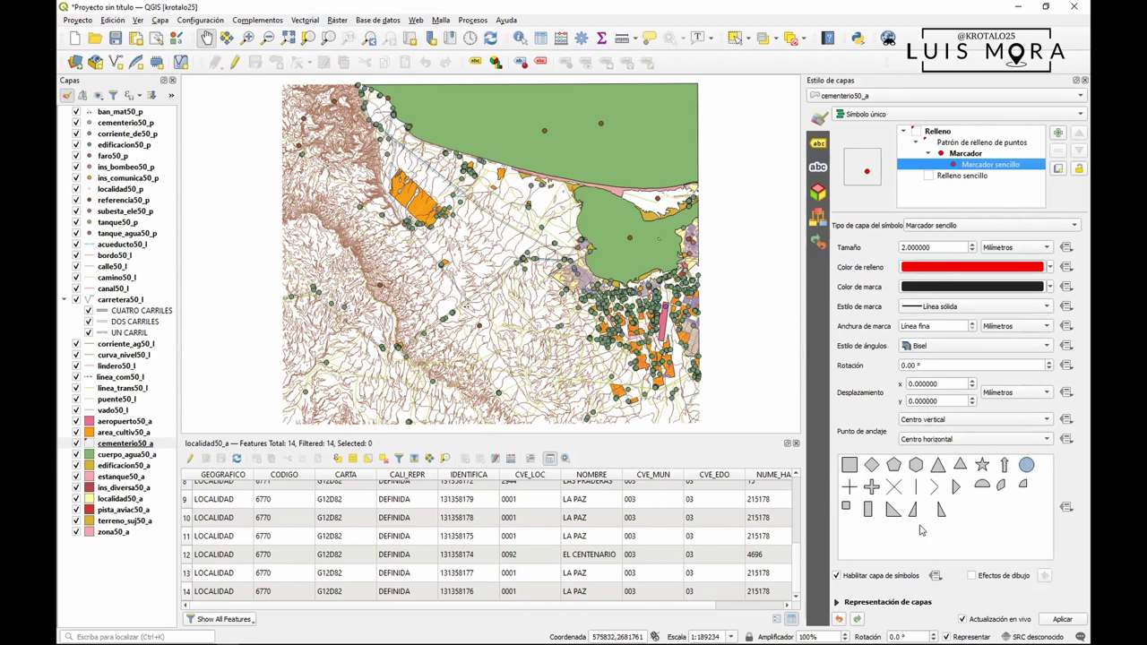
{"action": "left_click", "coordinate": [871, 488]}
{"action": "left_click", "coordinate": [1053, 267]}
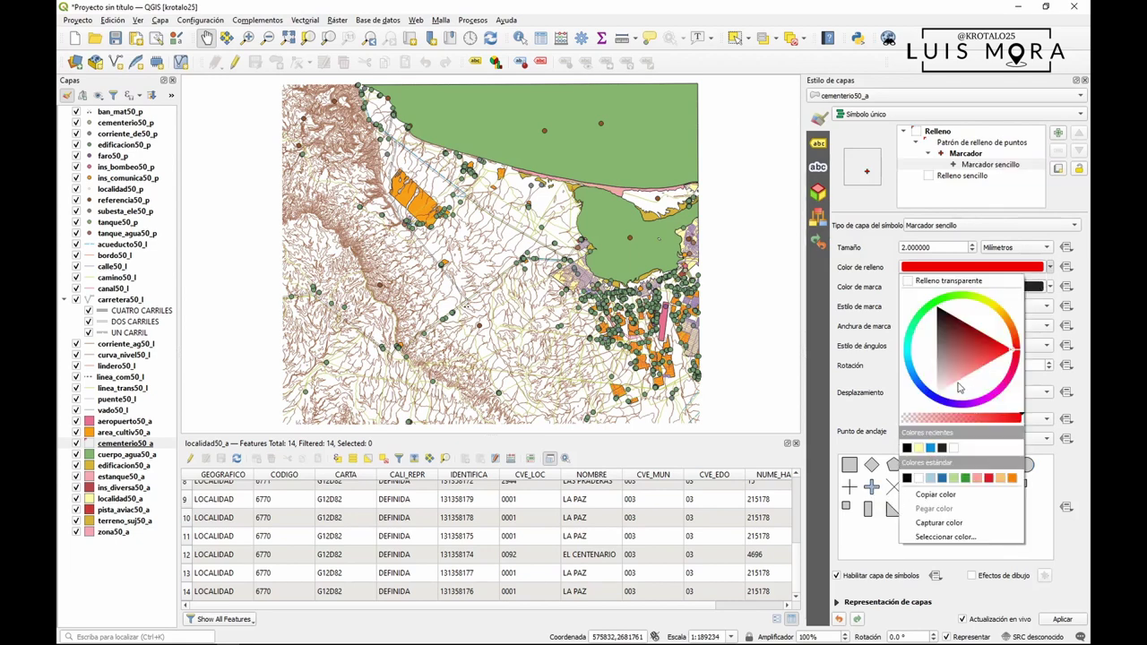
{"action": "left_click", "coordinate": [906, 448]}
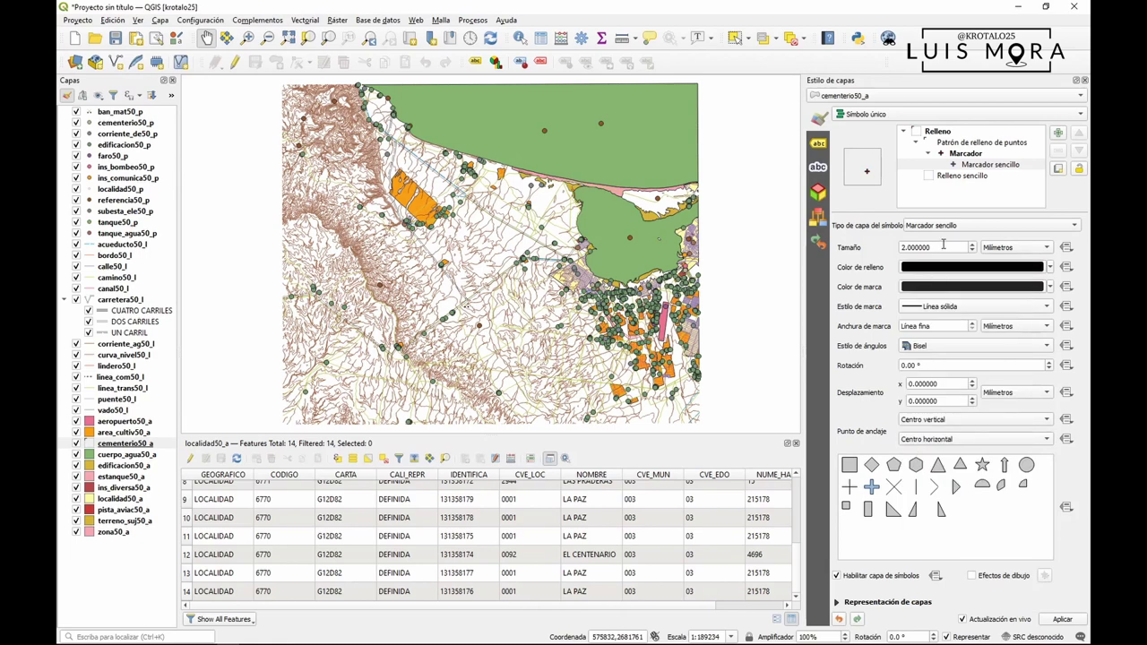
- Set the cross marker's size to 1 mm and its stroke width to 0.5 mm
{"action": "double_click", "coordinate": [943, 246]}
{"action": "type", "text": "1"}
{"action": "left_click", "coordinate": [933, 325]}
{"action": "key", "text": "BackSpace"}
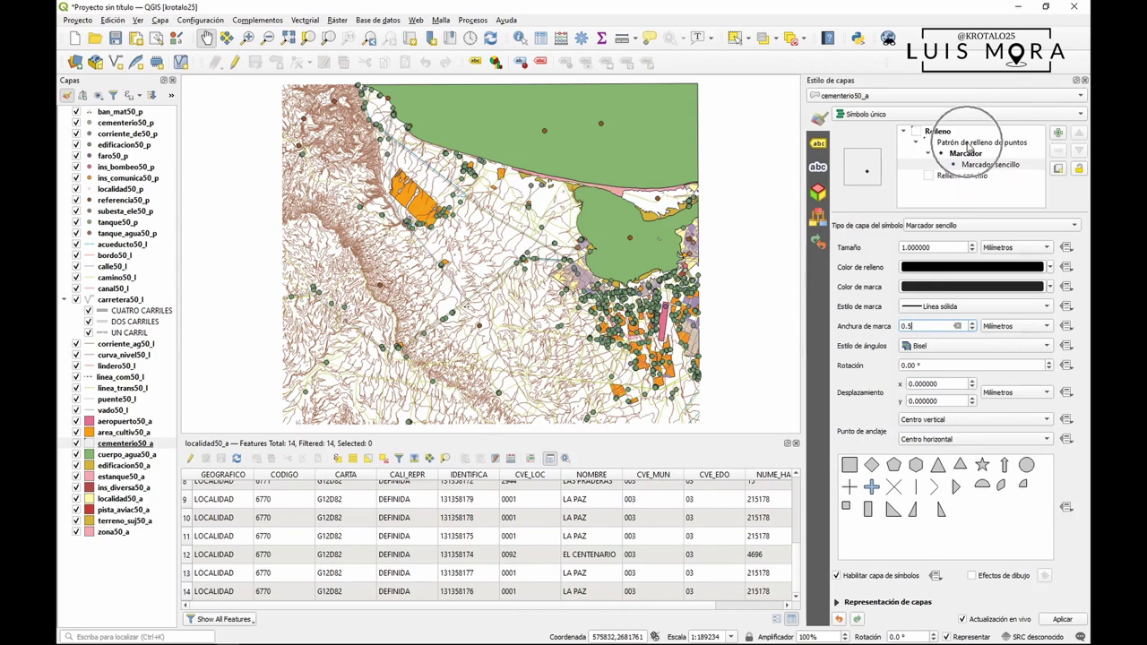
- Check the cross size and line width specifications in the catalogue PDF against the simple marker's settings in QGIS
{"action": "left_click", "coordinate": [969, 144]}
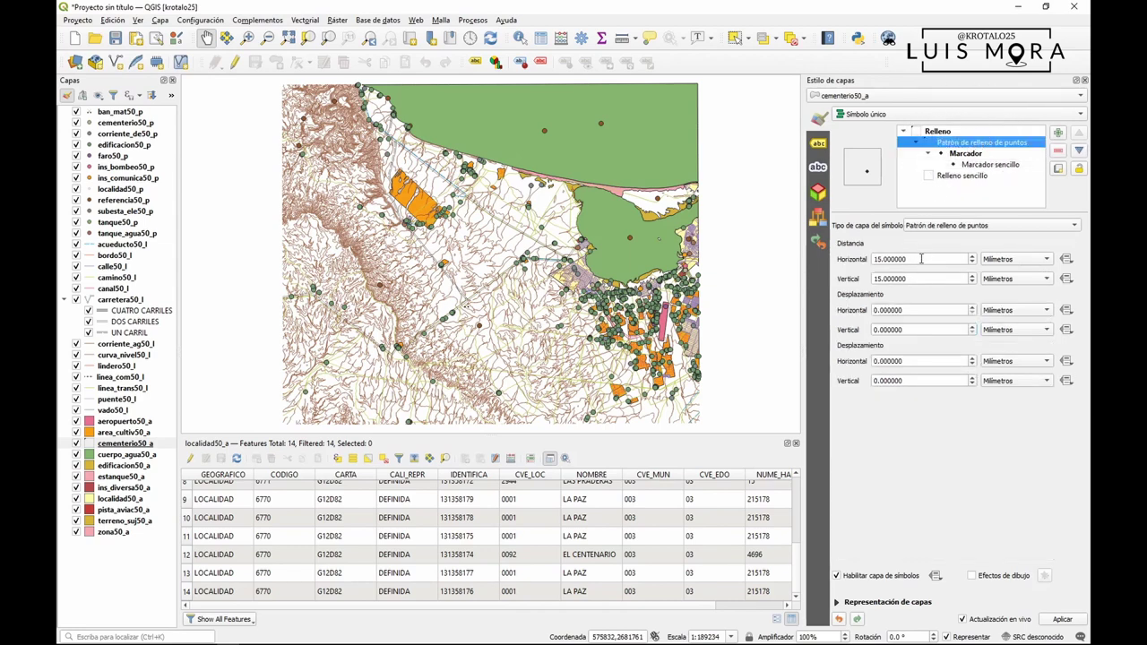
{"action": "key", "text": "alt+Tab"}
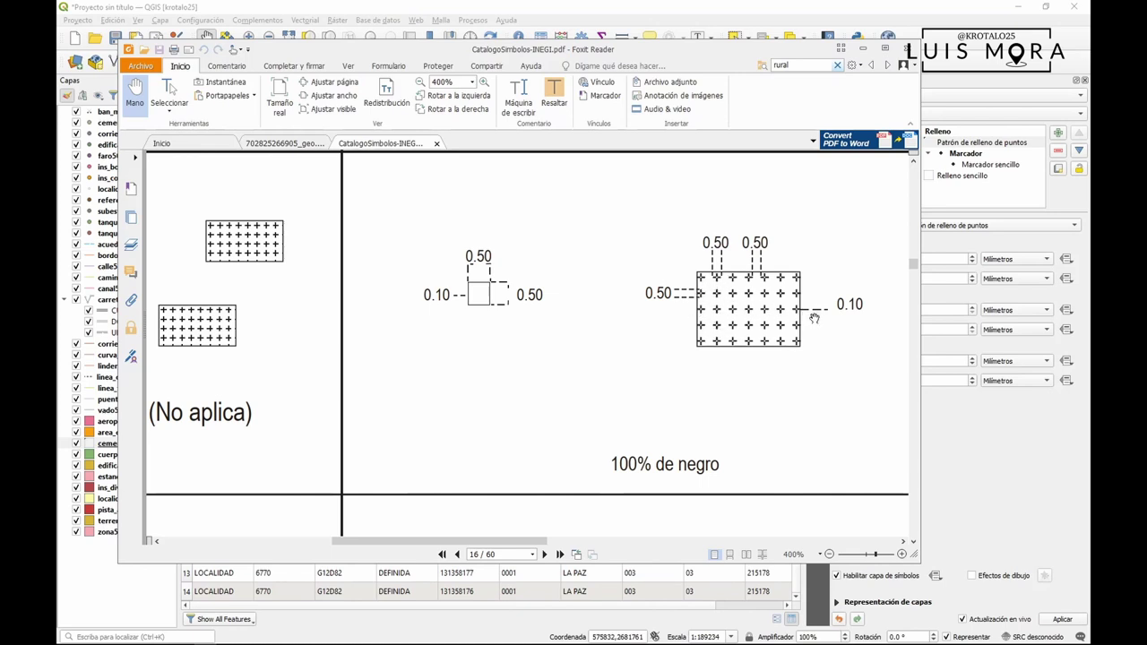
{"action": "key", "text": "alt+Tab"}
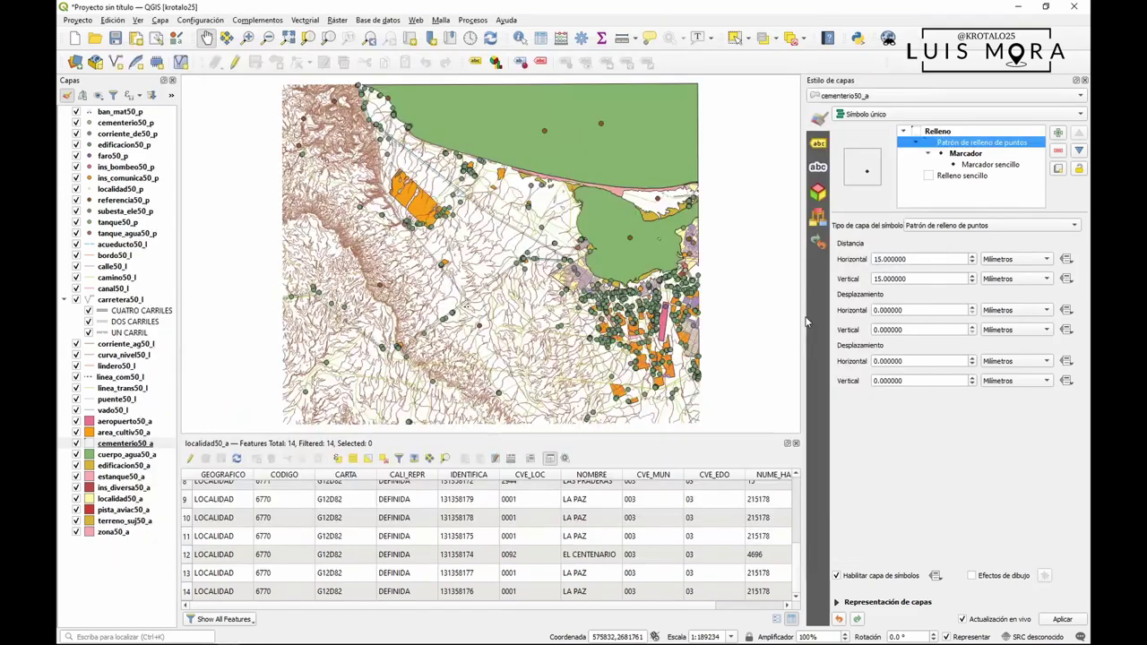
{"action": "left_click", "coordinate": [987, 166]}
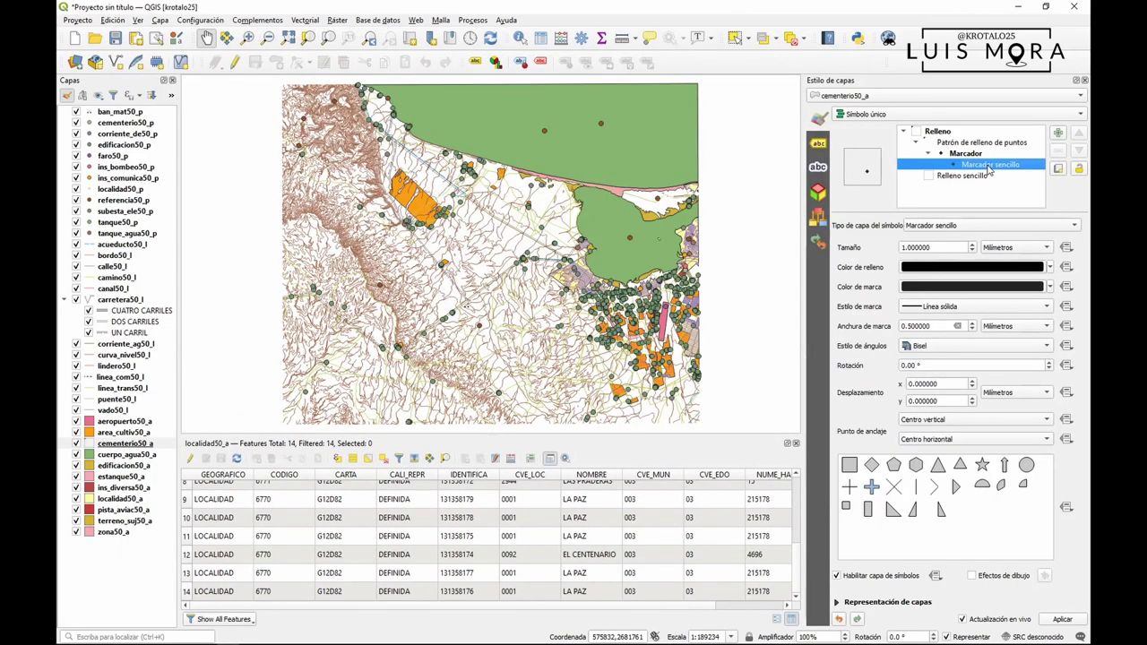
{"action": "left_click_drag", "start_coordinate": [937, 246], "coordinate": [903, 246]}
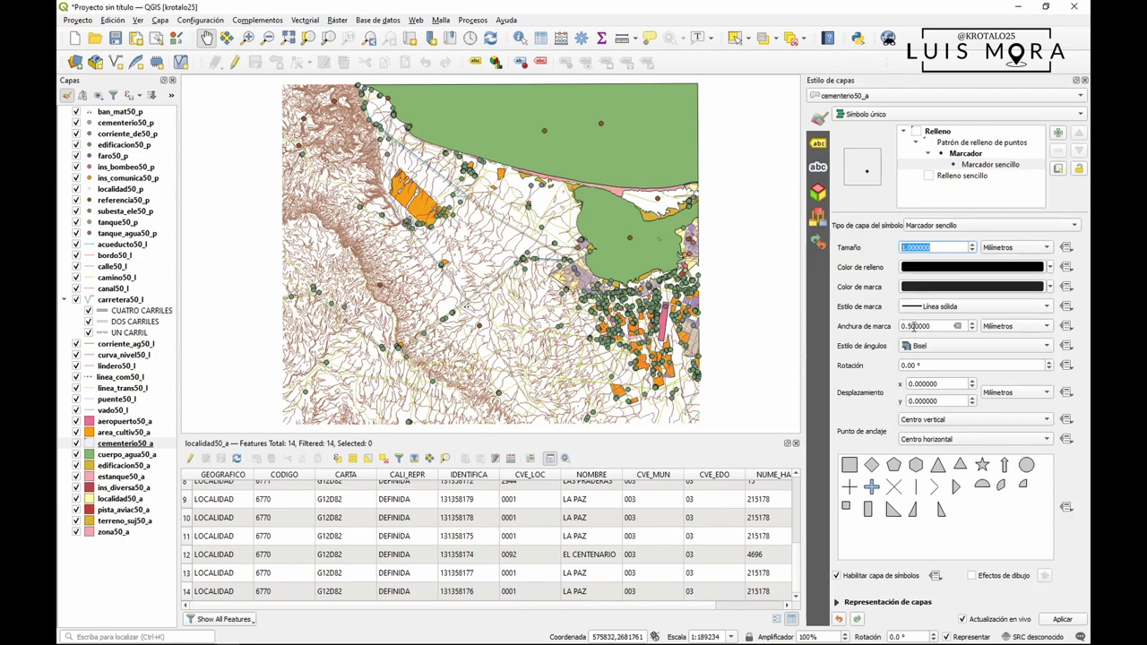
{"action": "key", "text": "alt+Tab"}
{"action": "key", "text": "alt+Tab"}
{"action": "left_click", "coordinate": [908, 326]}
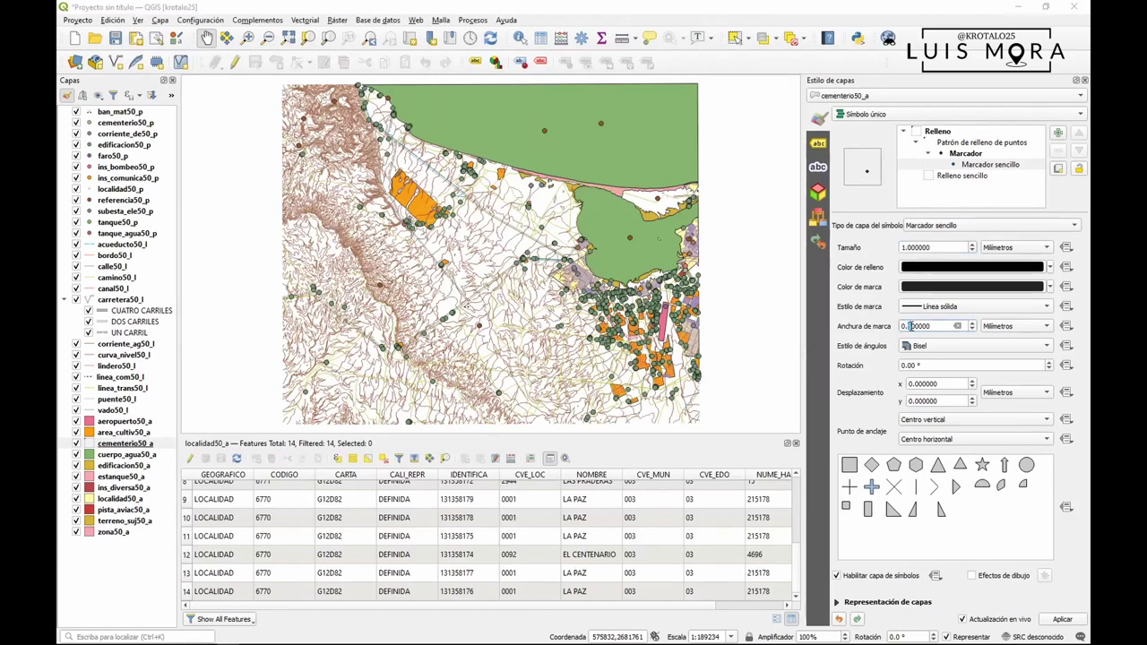
{"action": "key", "text": "alt+Tab"}
{"action": "key", "text": "alt+Tab"}
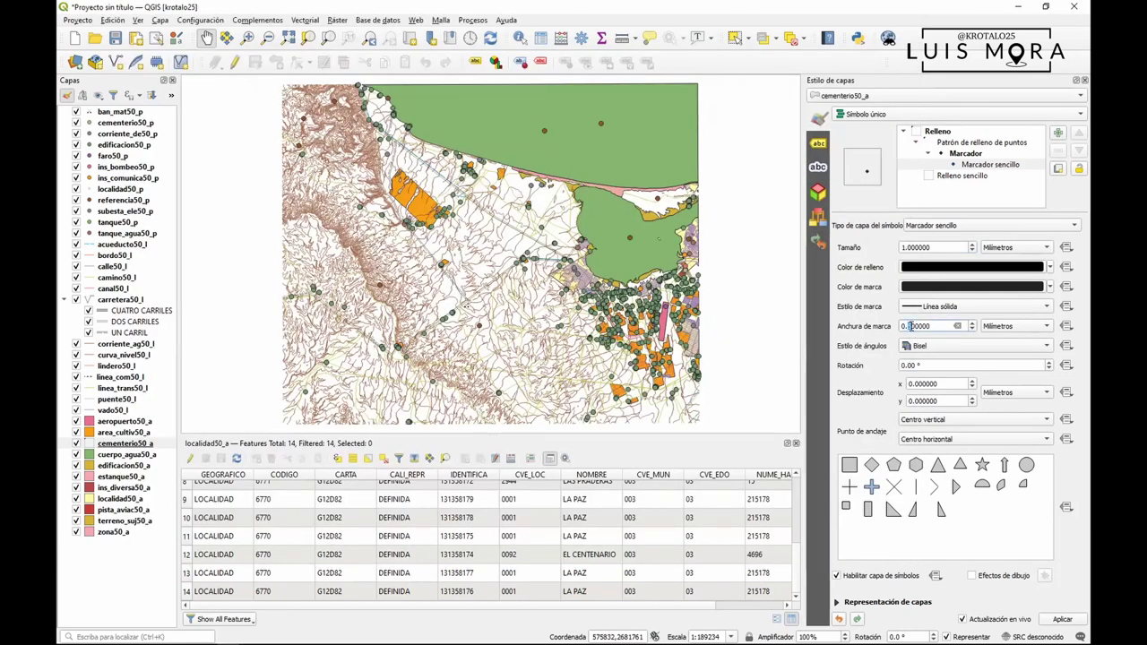
- Set the cross marker's stroke width to 0.1 mm and its size to 0.5 mm
{"action": "left_click", "coordinate": [911, 326]}
{"action": "type", "text": "1"}
{"action": "left_click_drag", "start_coordinate": [939, 247], "coordinate": [902, 247]}
{"action": "type", "text": "0.5"}
- Enlarge the whole marker symbol to a size of 1.3 mm
{"action": "left_click", "coordinate": [977, 154]}
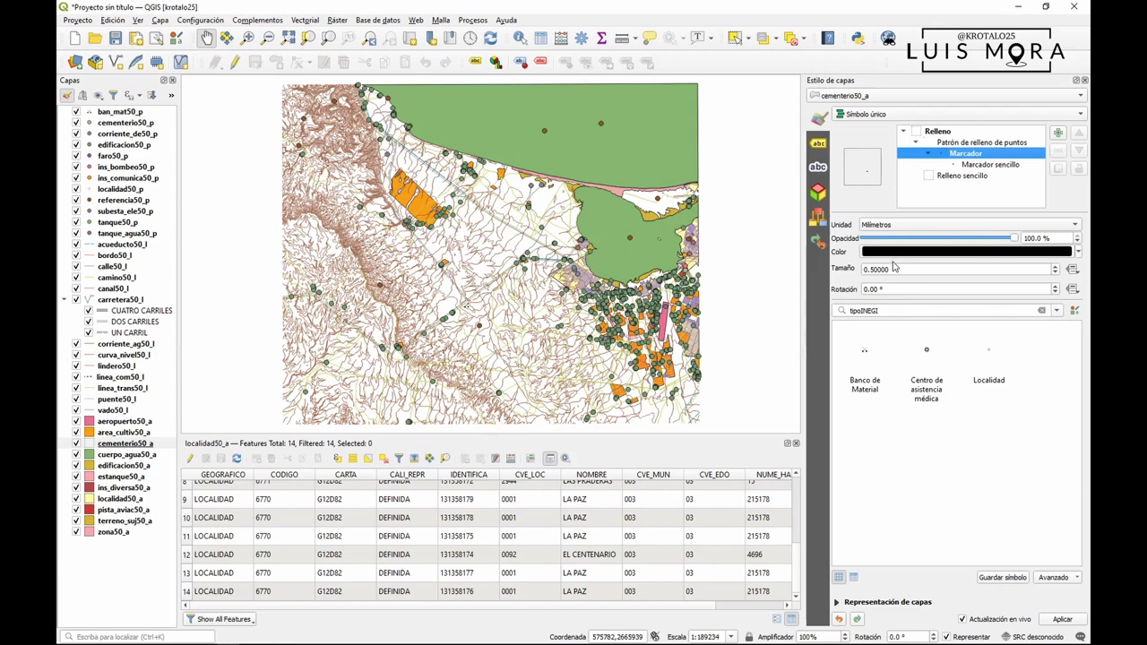
{"action": "scroll", "coordinate": [894, 270], "scroll_direction": "up", "scroll_amount": 16}
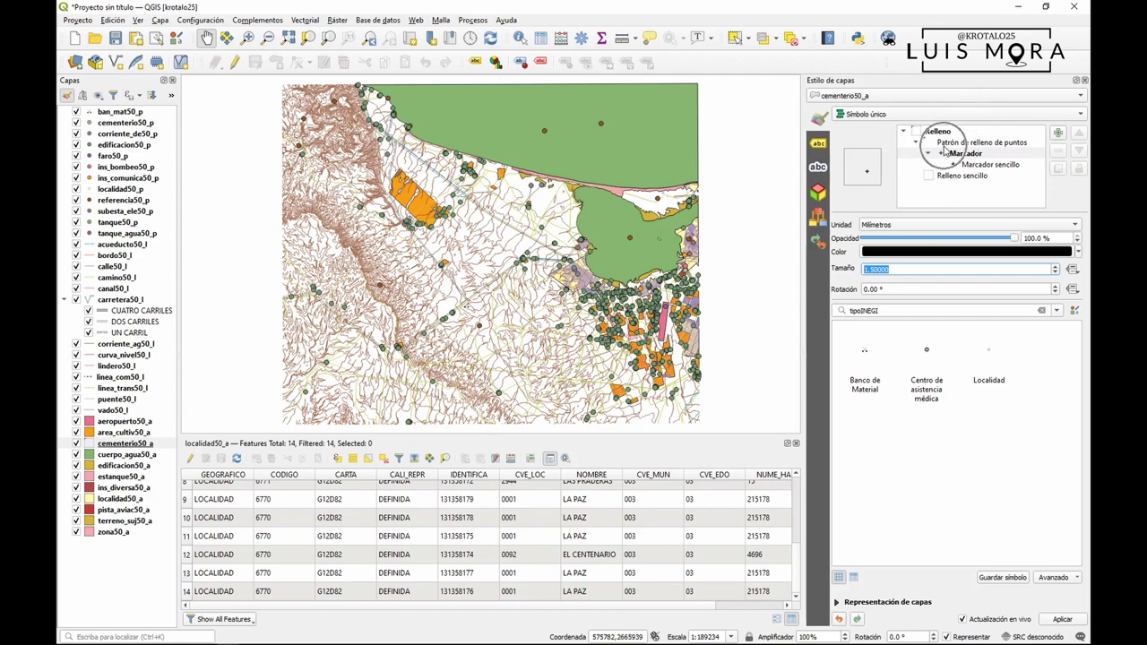
- Set the point pattern's horizontal and vertical distances to 10 mm
{"action": "left_click", "coordinate": [964, 143]}
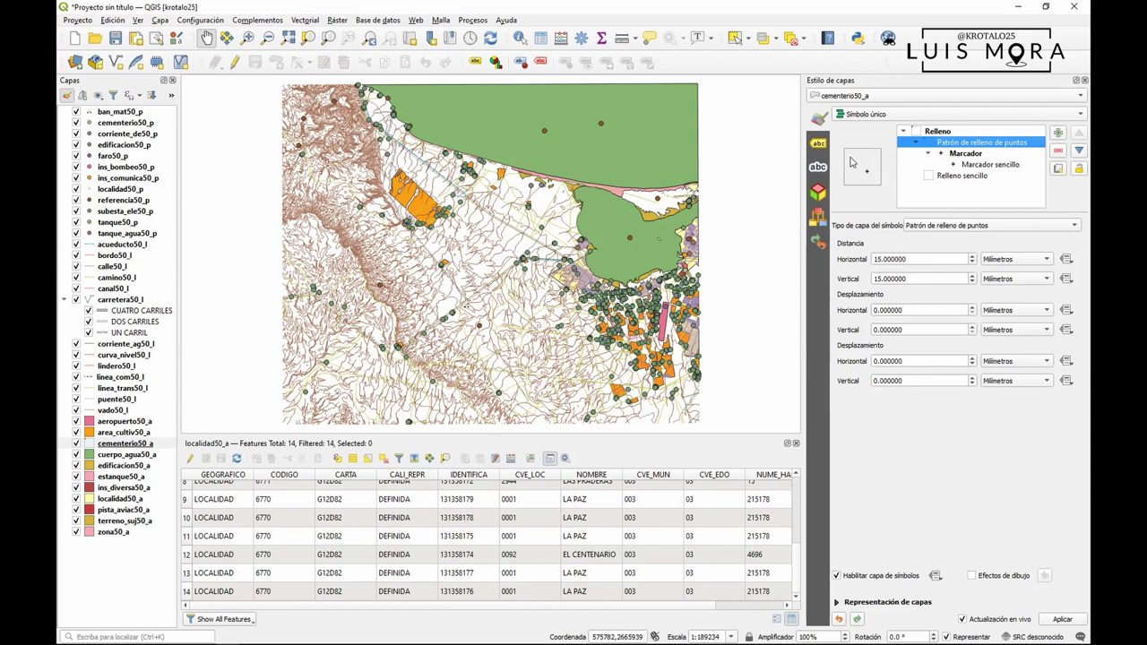
{"action": "scroll", "coordinate": [916, 258], "scroll_direction": "down", "scroll_amount": 1}
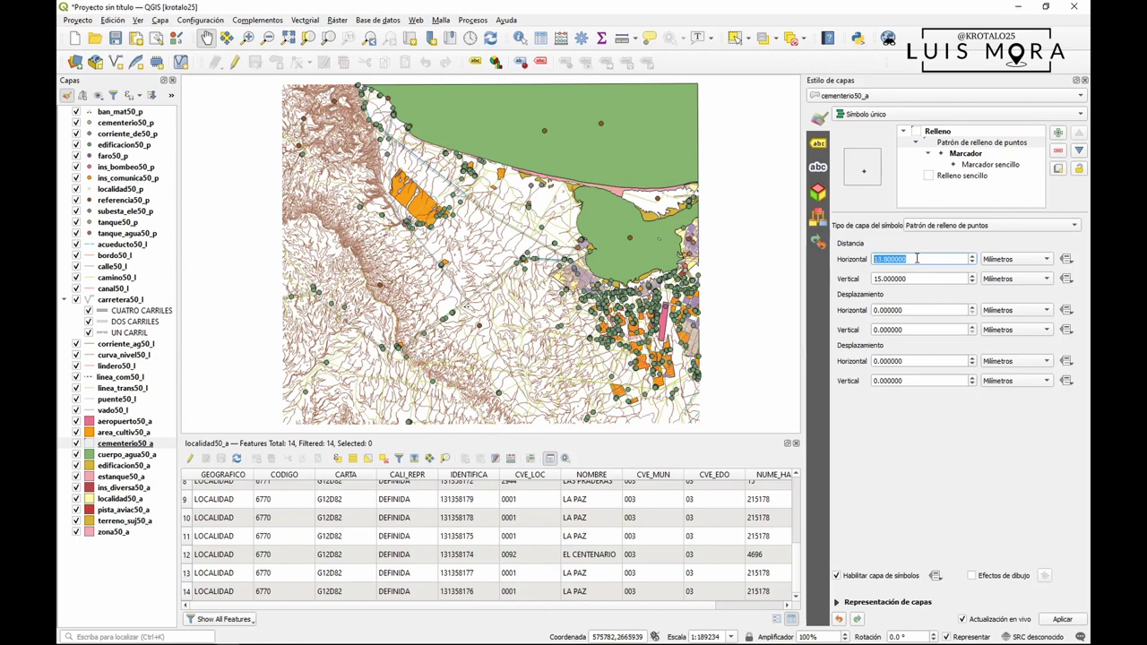
{"action": "type", "text": "10"}
{"action": "left_click", "coordinate": [914, 278]}
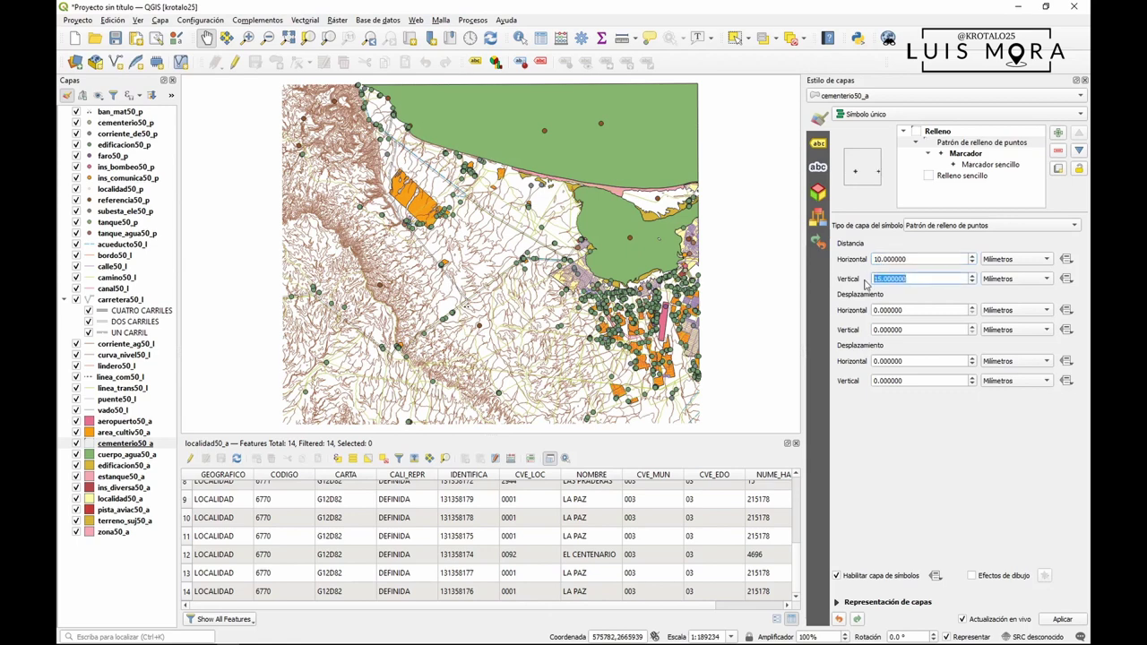
{"action": "type", "text": "10"}
{"action": "left_click", "coordinate": [916, 259]}
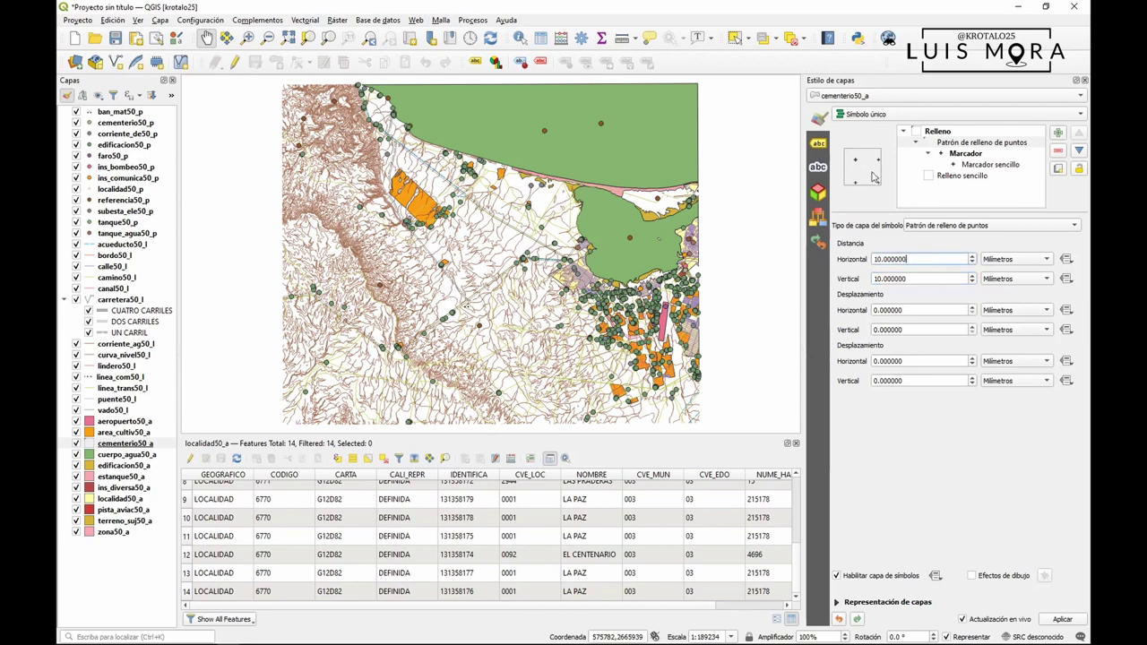
- Reduce the point pattern's horizontal and vertical distances to 5 mm
{"action": "left_click_drag", "start_coordinate": [917, 259], "coordinate": [869, 259]}
{"action": "type", "text": "5"}
{"action": "left_click", "coordinate": [912, 278]}
{"action": "key", "text": "ctrl+a"}
{"action": "type", "text": "5"}
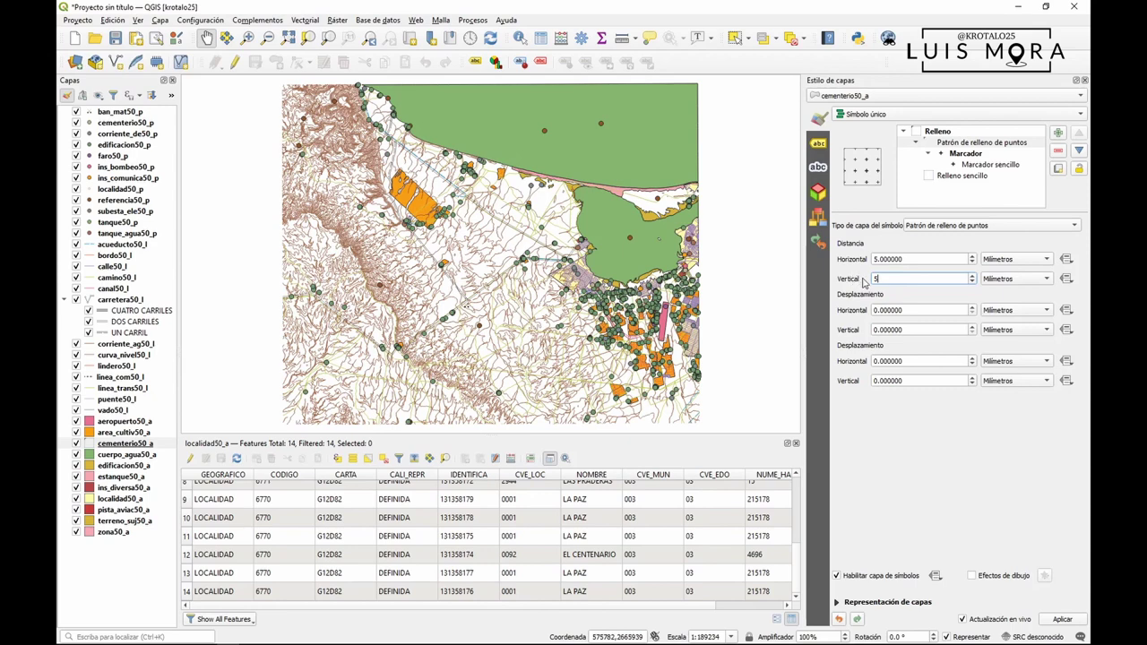
{"action": "left_click", "coordinate": [911, 259]}
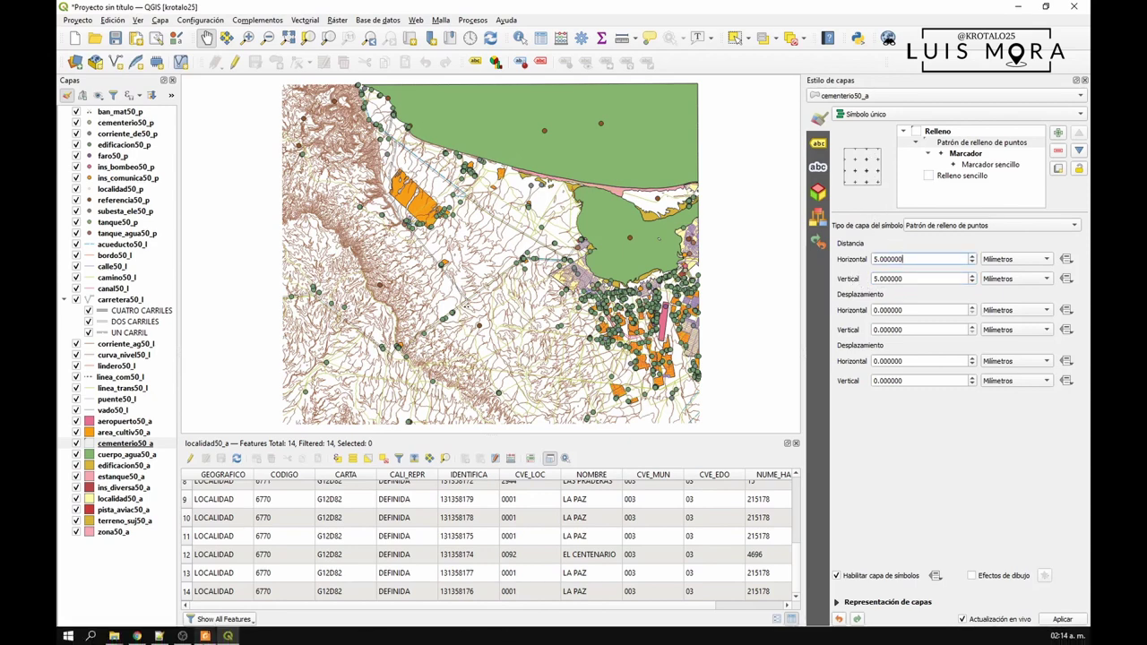
- Check the cross spacing in the catalogue PDF, and set the point pattern's horizontal and vertical distances to 3 mm in QGIS
{"action": "left_click", "coordinate": [204, 635]}
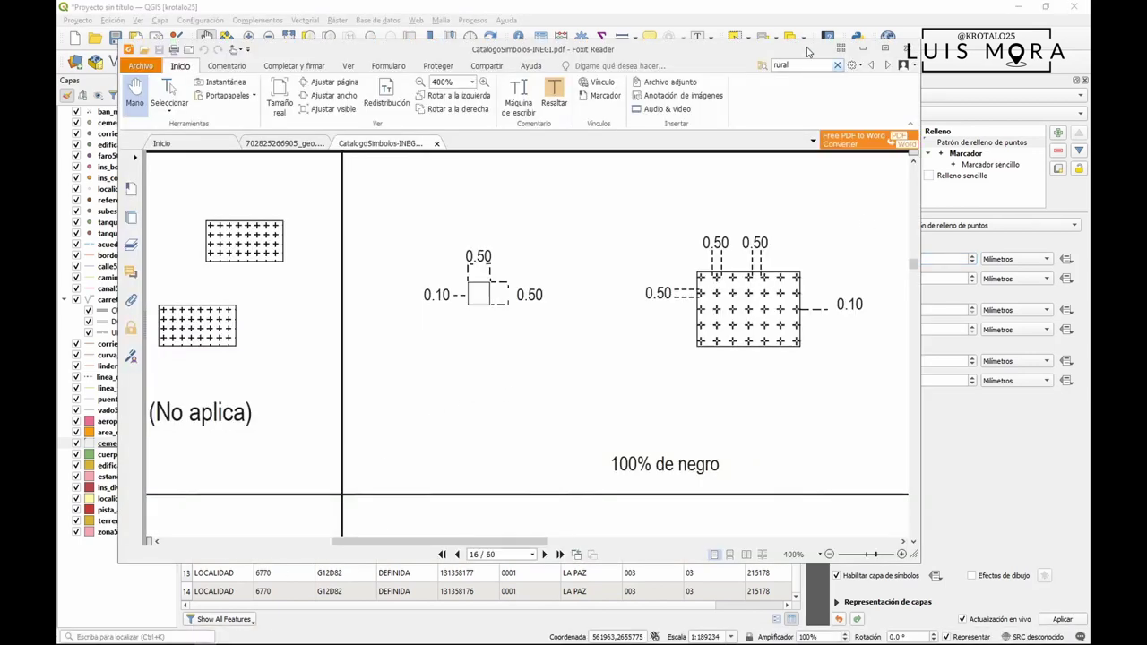
{"action": "left_click_drag", "start_coordinate": [766, 54], "coordinate": [666, 56]}
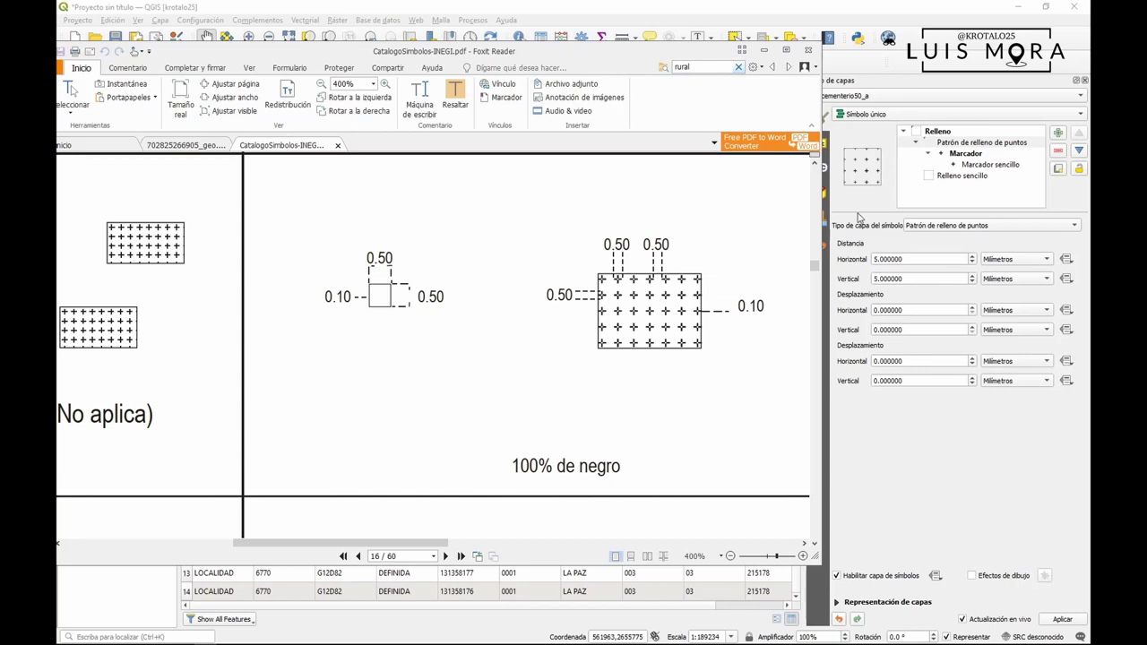
{"action": "left_click", "coordinate": [909, 258]}
{"action": "left_click_drag", "start_coordinate": [908, 258], "coordinate": [860, 264]}
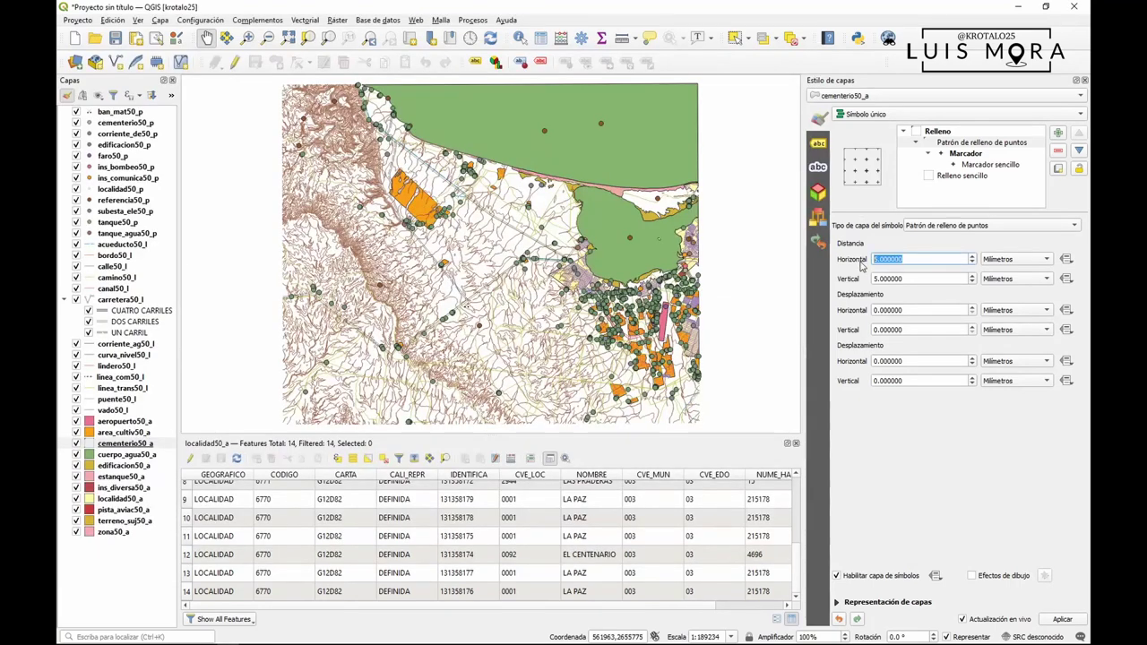
{"action": "type", "text": "3"}
{"action": "left_click", "coordinate": [904, 278]}
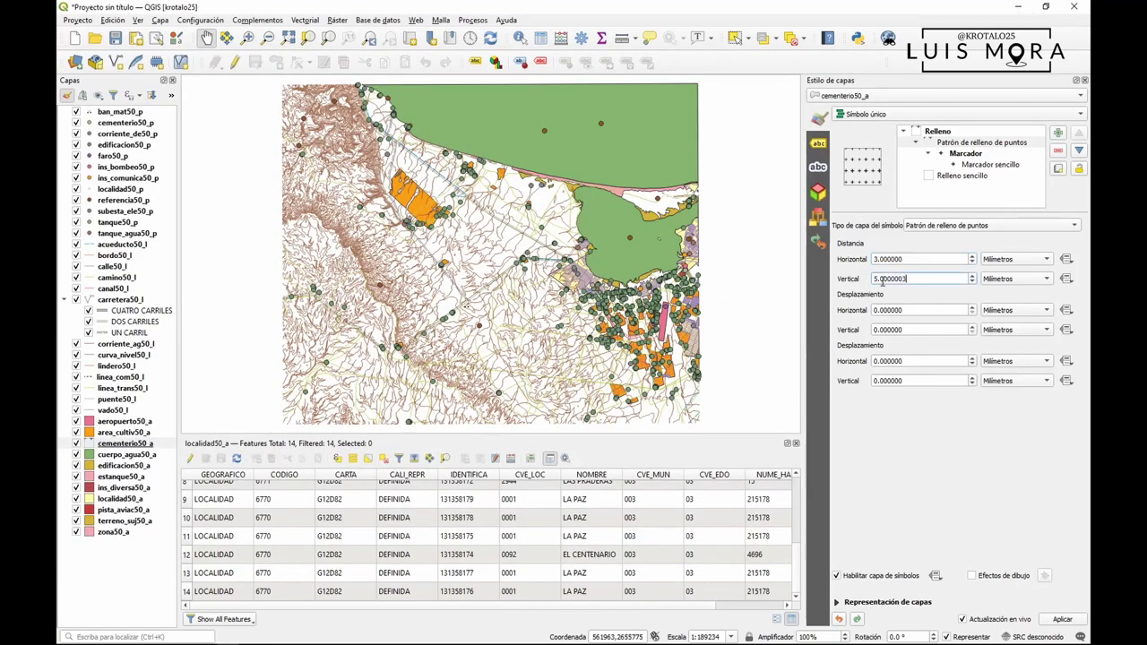
{"action": "left_click_drag", "start_coordinate": [905, 279], "coordinate": [852, 283]}
{"action": "type", "text": "3"}
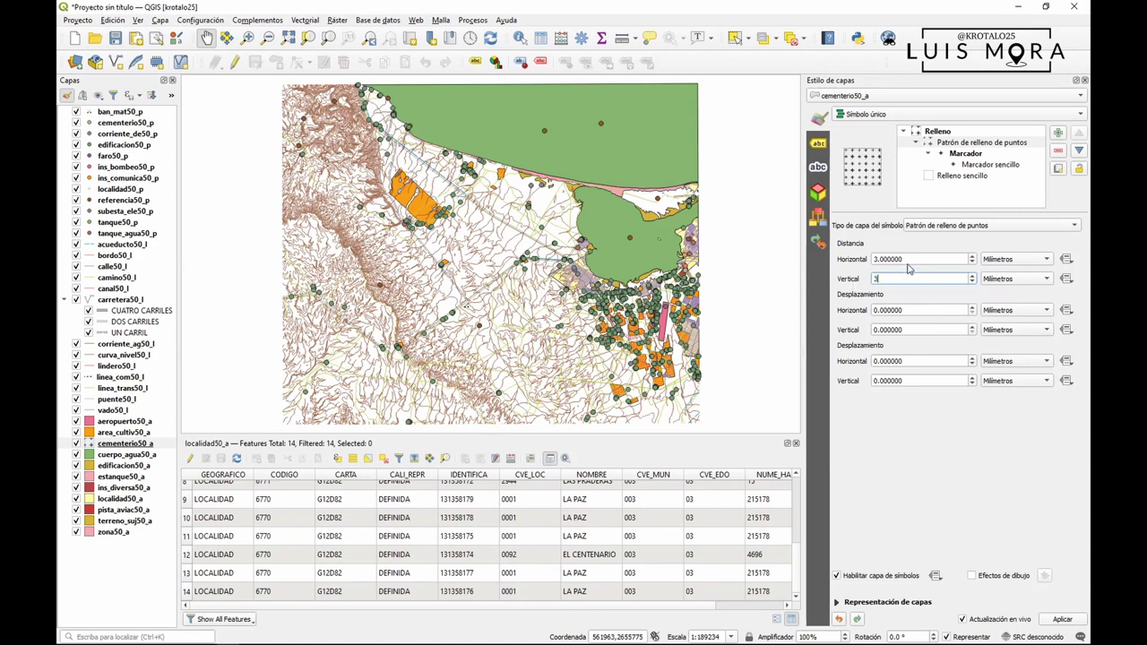
{"action": "left_click", "coordinate": [911, 259]}
- Compare the cross pattern with the catalogue PDF's cemetery symbol, and review the settings of both fill layers in QGIS
{"action": "key", "text": "alt+Tab"}
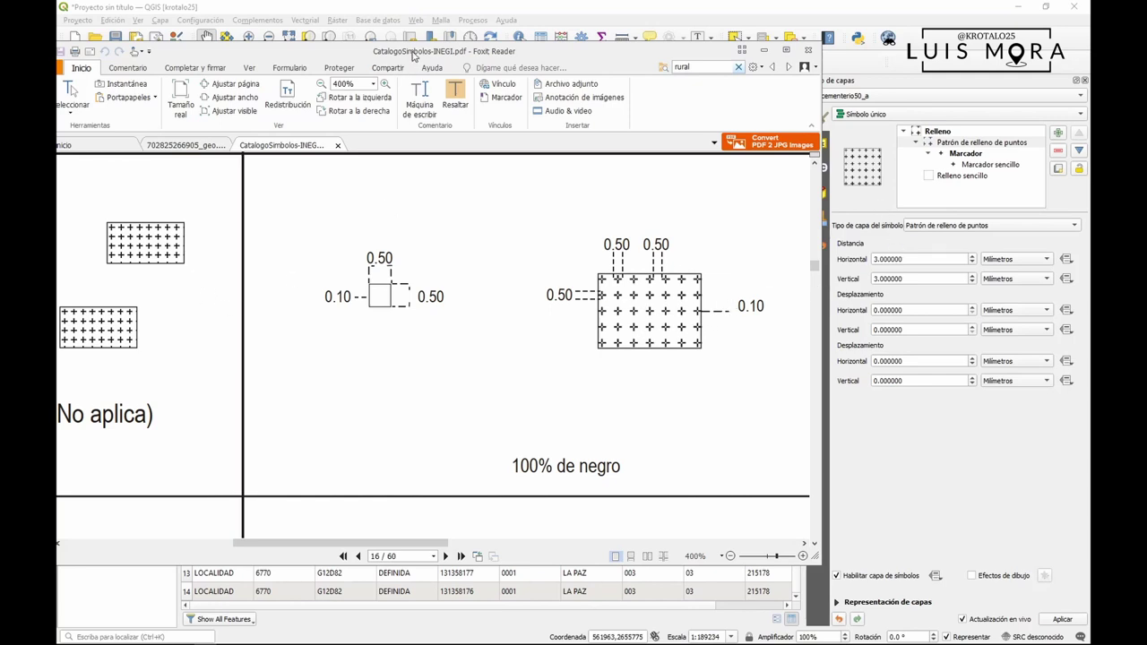
{"action": "left_click_drag", "start_coordinate": [410, 57], "coordinate": [559, 58]}
{"action": "left_click_drag", "start_coordinate": [363, 328], "coordinate": [529, 331]}
{"action": "left_click", "coordinate": [985, 67]}
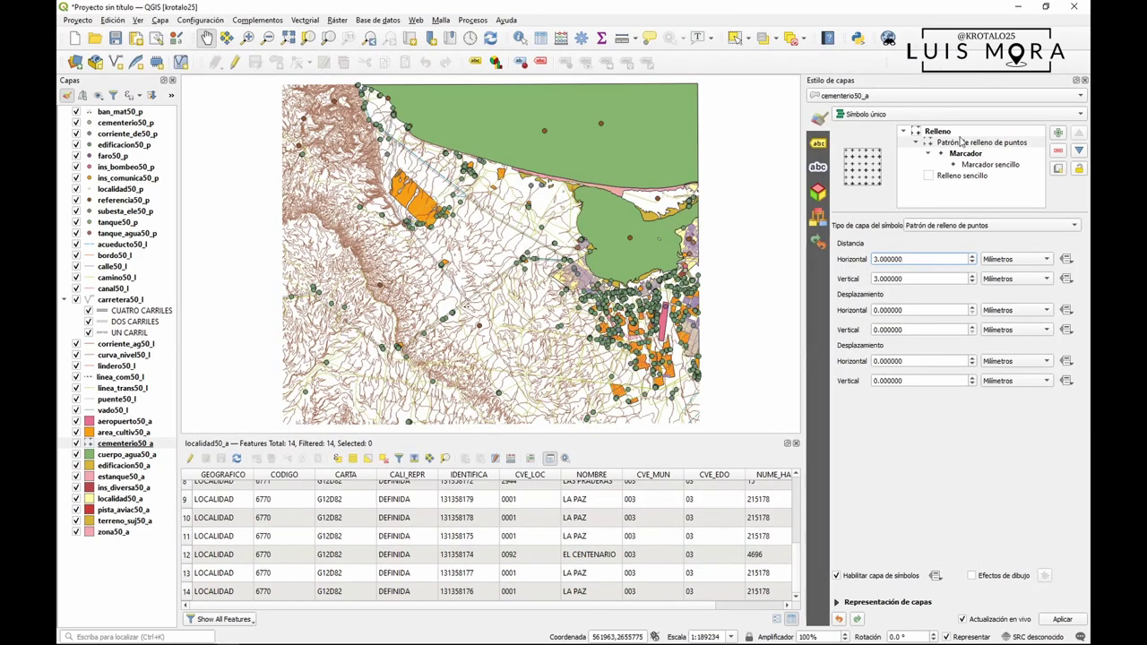
{"action": "double_click", "coordinate": [922, 145]}
{"action": "left_click", "coordinate": [955, 156]}
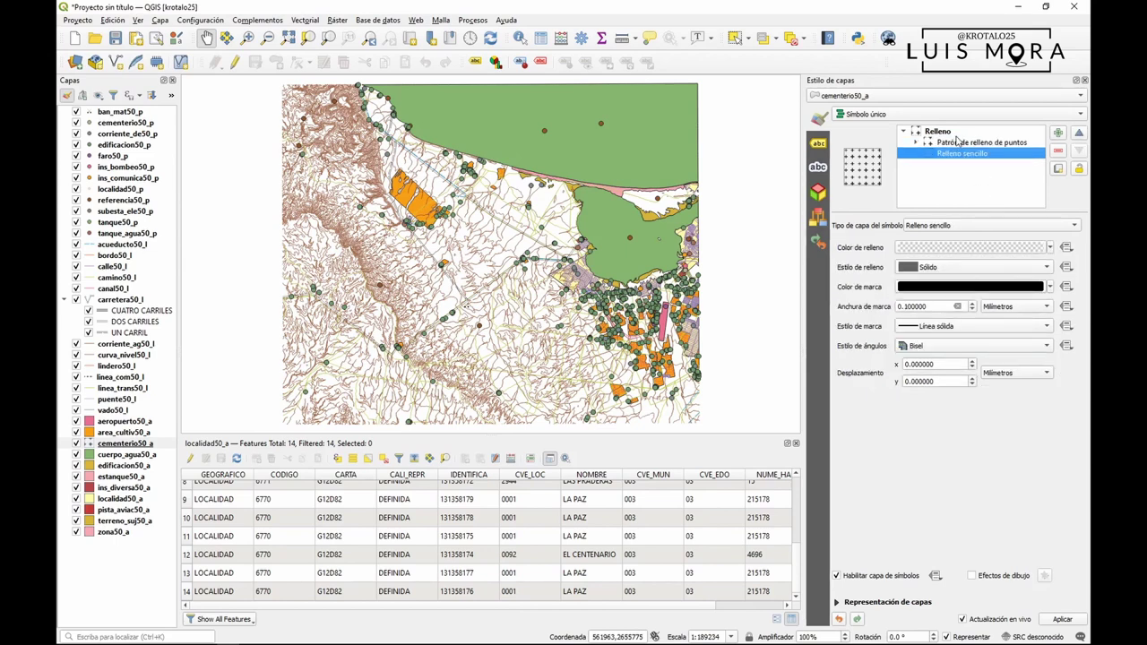
{"action": "left_click", "coordinate": [953, 146]}
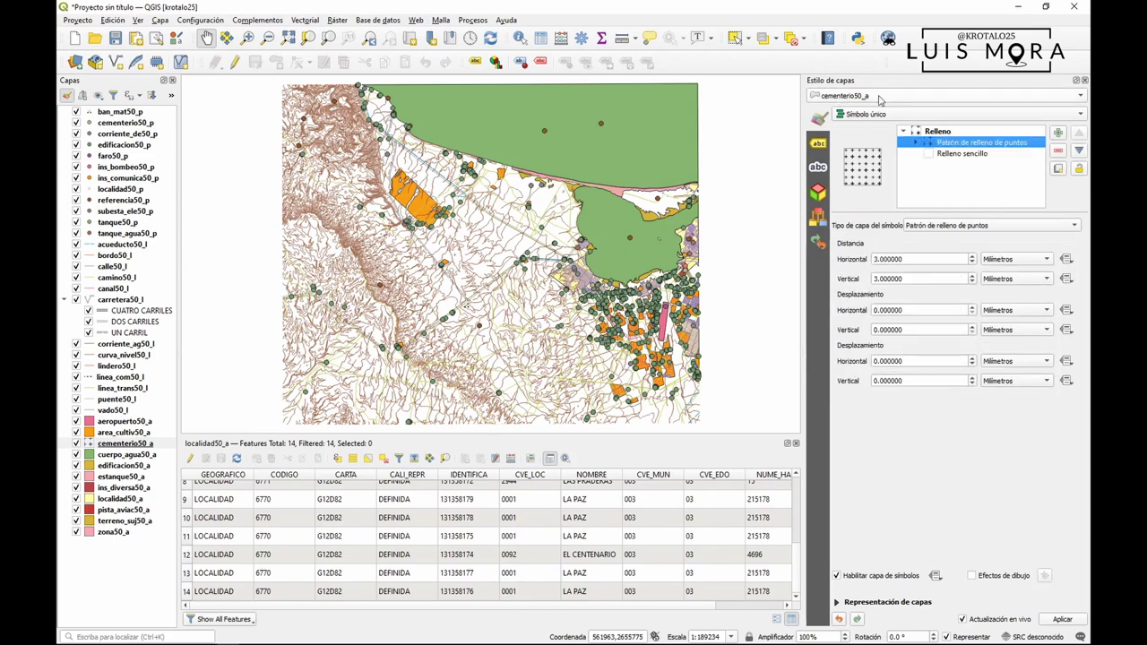
- Save the complete cemetery fill symbol to the symbol library as cementerio_a with the tag tipoINEGI
{"action": "left_click", "coordinate": [938, 132]}
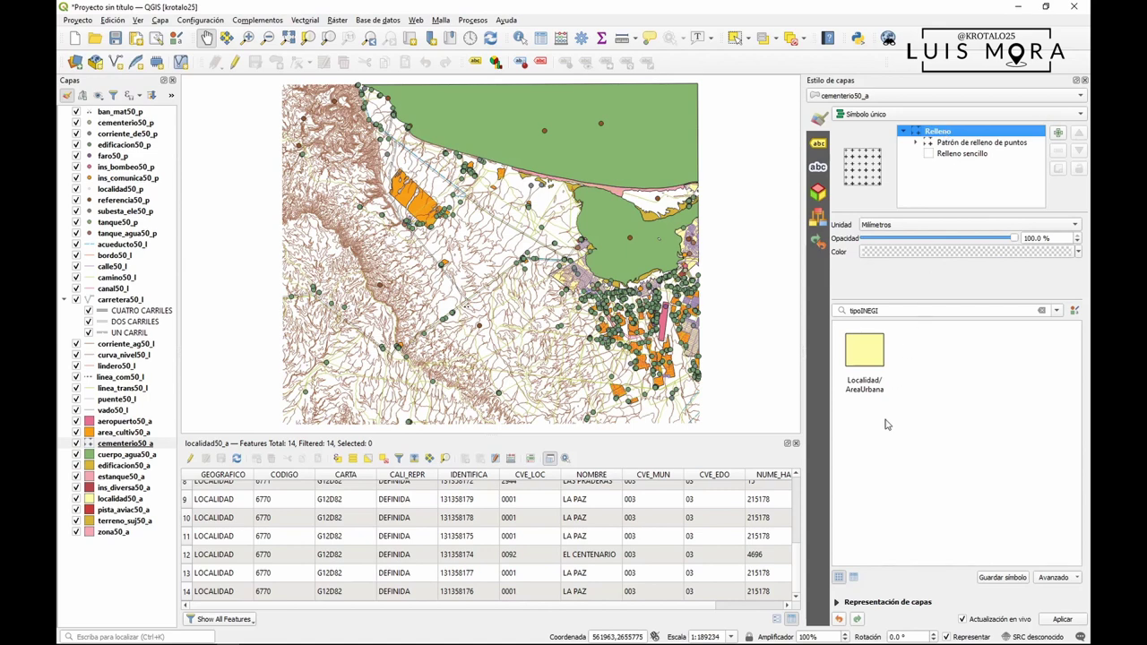
{"action": "left_click", "coordinate": [990, 579]}
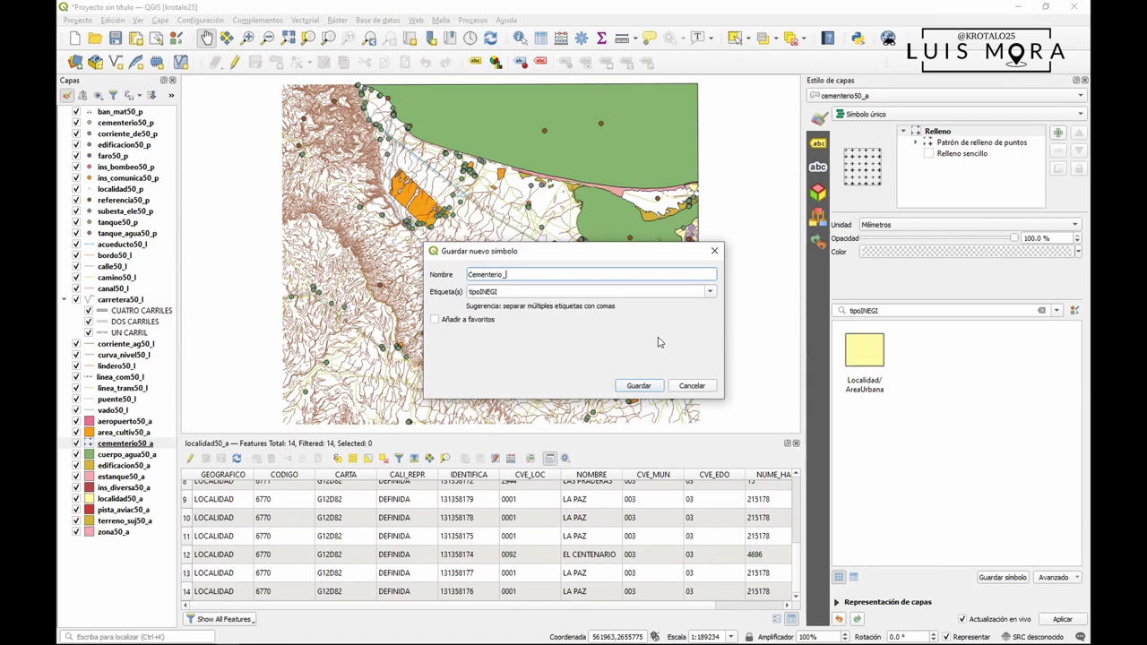
{"action": "key", "text": "Home"}
{"action": "key", "text": "Delete"}
{"action": "type", "text": "c"}
{"action": "type", "text": "a"}
{"action": "left_click", "coordinate": [639, 387]}
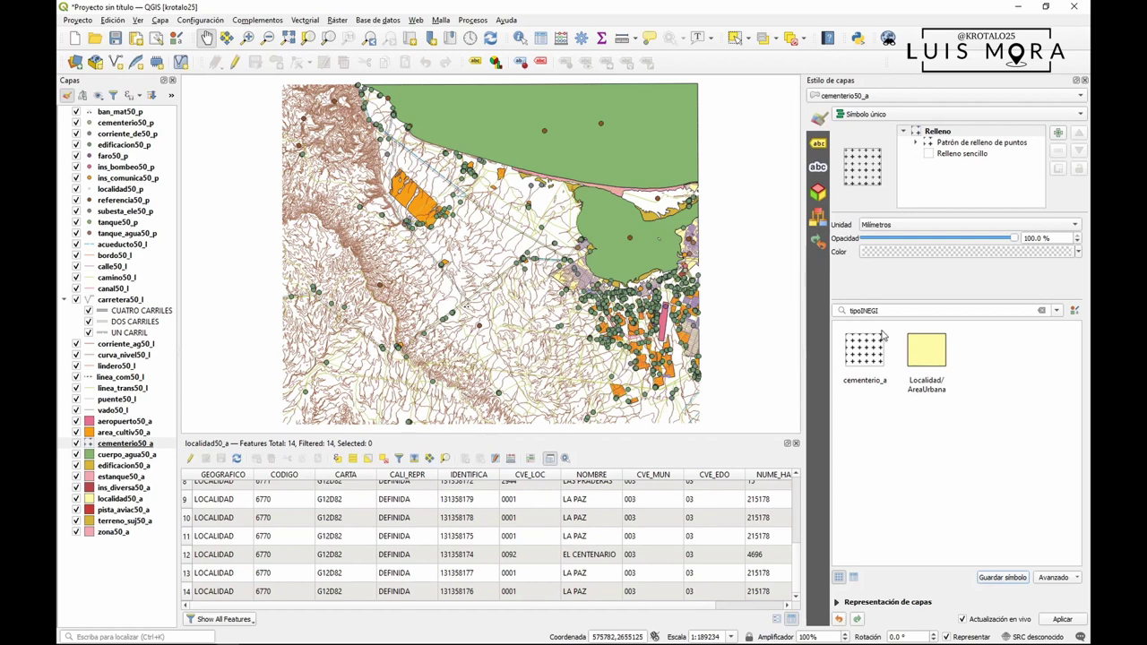
{"action": "mouse_move", "coordinate": [874, 376]}
- Make zona50_a the layer being styled and close the localidad50_a attribute table
{"action": "left_click", "coordinate": [114, 533]}
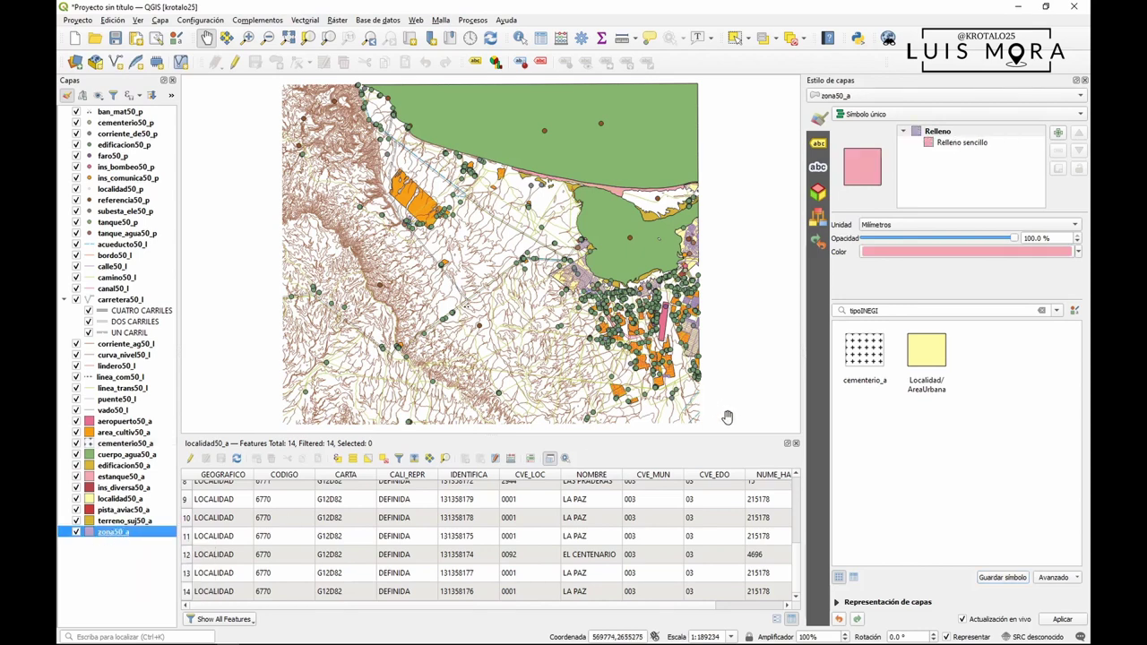
{"action": "left_click", "coordinate": [795, 444]}
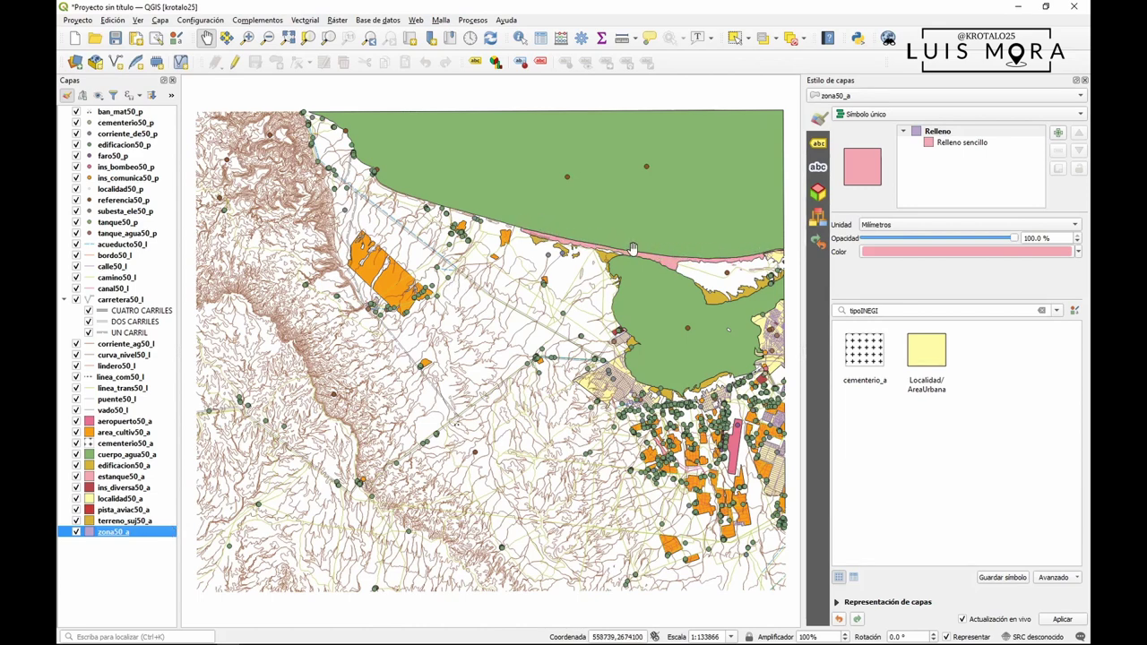
{"action": "left_click", "coordinate": [665, 257]}
{"action": "left_click_drag", "start_coordinate": [651, 236], "coordinate": [656, 224]}
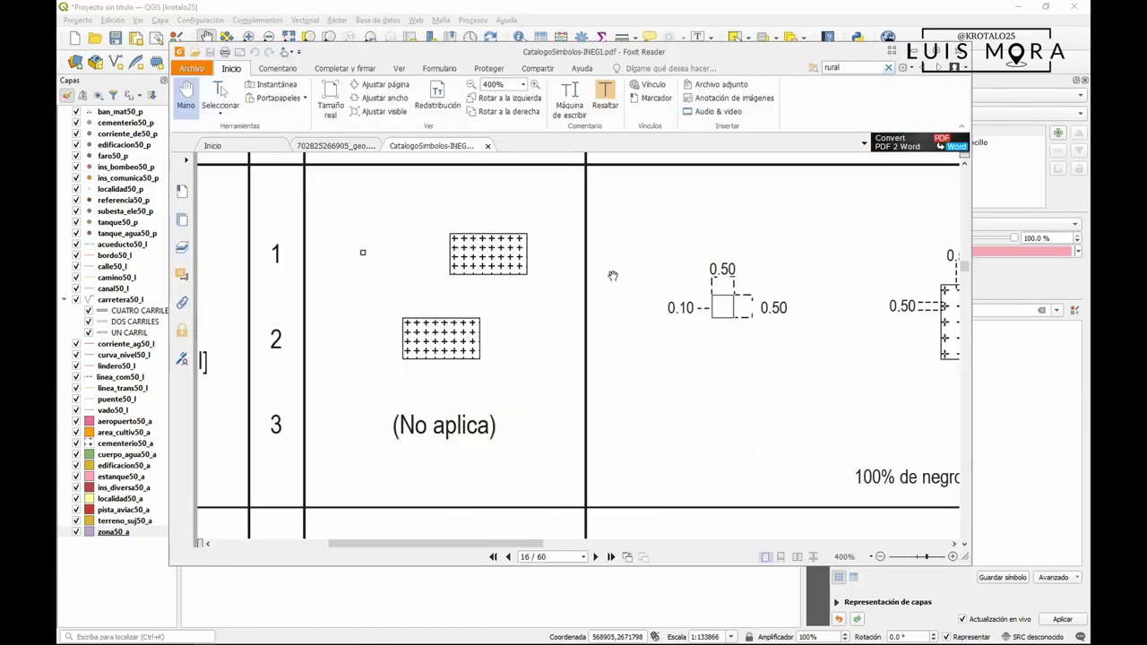
- In the catalogue PDF in Foxit Reader, look up the page number of Zona Arenosa in the symbol index
{"action": "scroll", "coordinate": [503, 320], "scroll_direction": "down", "scroll_amount": 2}
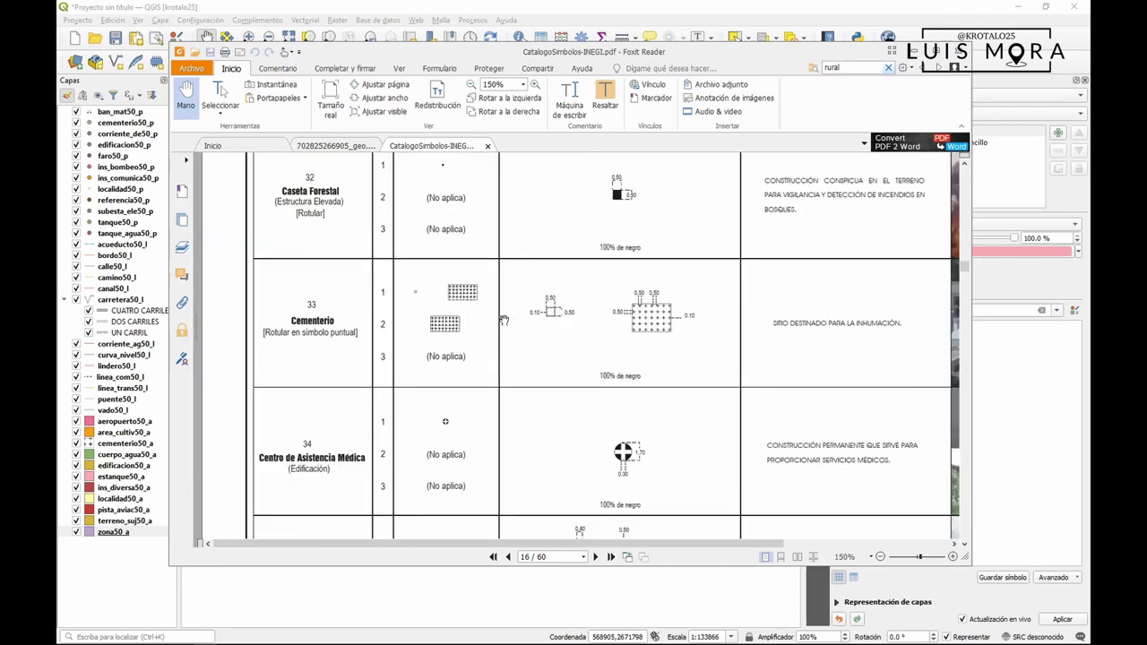
{"action": "mouse_move", "coordinate": [963, 269]}
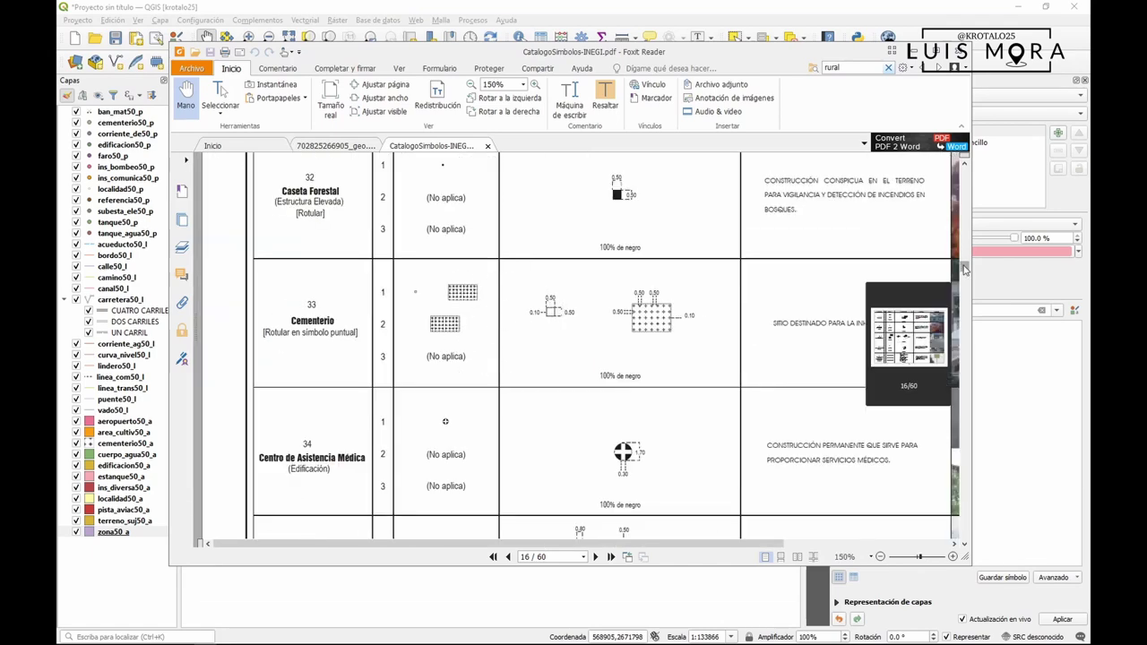
{"action": "scroll", "coordinate": [669, 345], "scroll_direction": "up", "scroll_amount": 10}
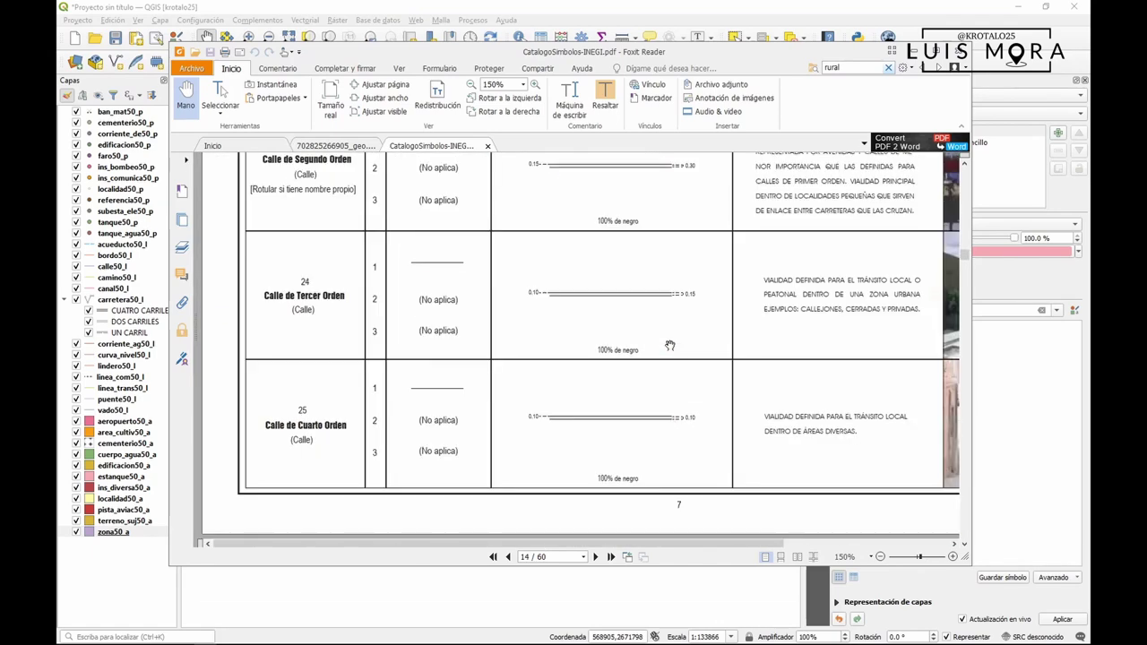
{"action": "scroll", "coordinate": [669, 345], "scroll_direction": "up", "scroll_amount": 15}
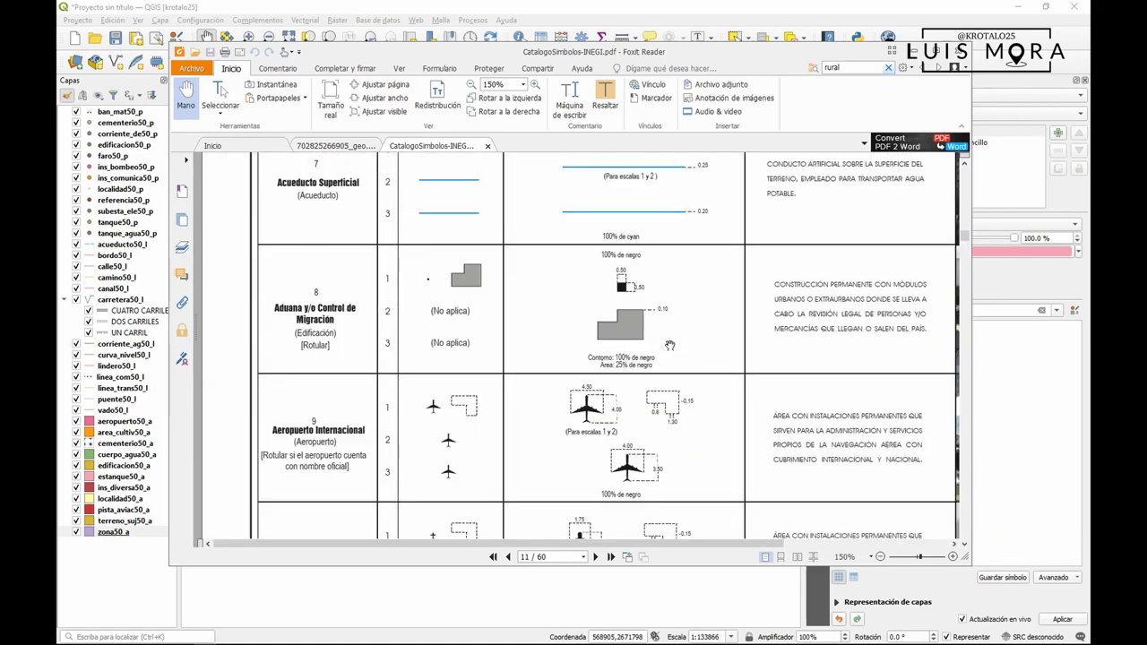
{"action": "scroll", "coordinate": [669, 345], "scroll_direction": "up", "scroll_amount": 15}
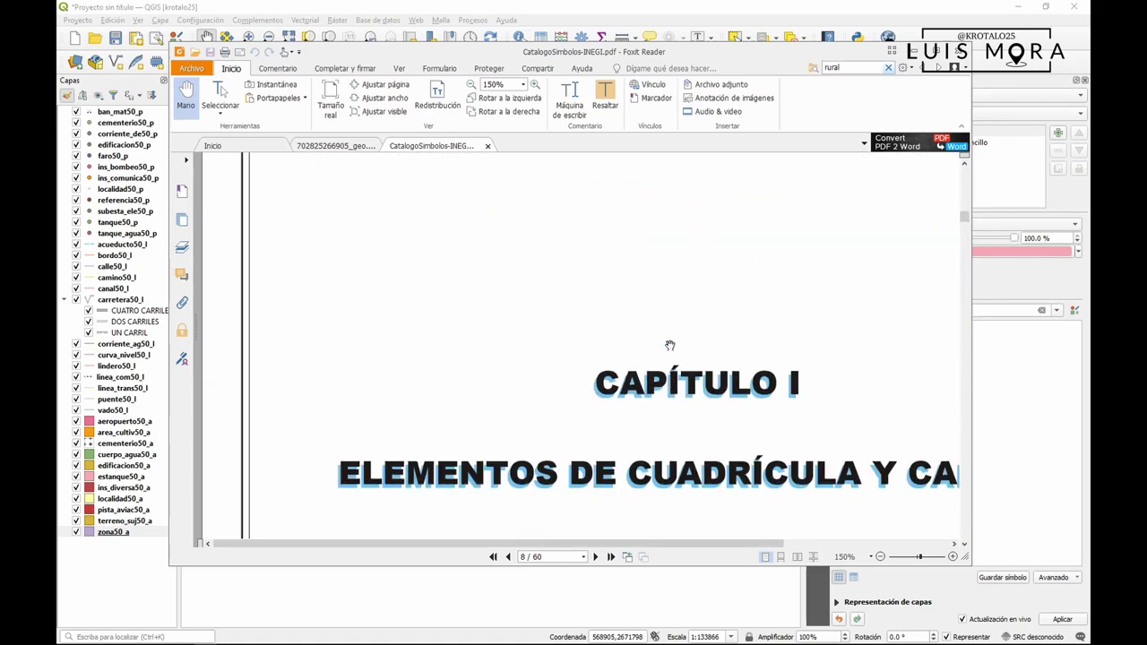
{"action": "scroll", "coordinate": [669, 345], "scroll_direction": "up", "scroll_amount": 10}
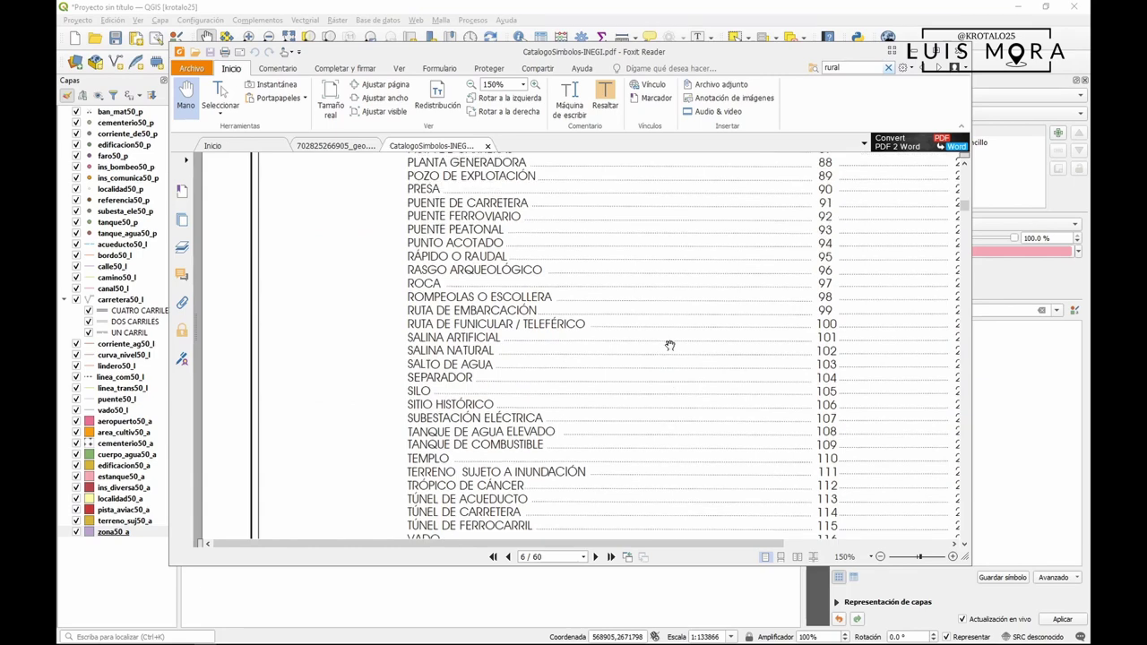
{"action": "scroll", "coordinate": [670, 345], "scroll_direction": "down", "scroll_amount": 3}
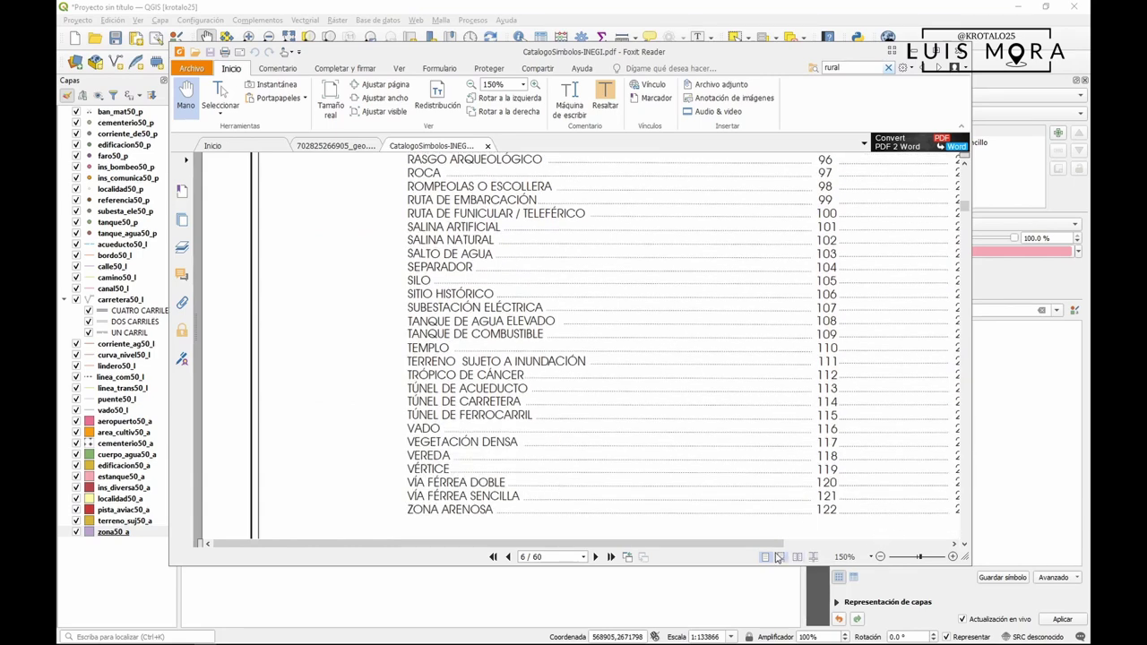
{"action": "left_click_drag", "start_coordinate": [779, 542], "coordinate": [829, 543]}
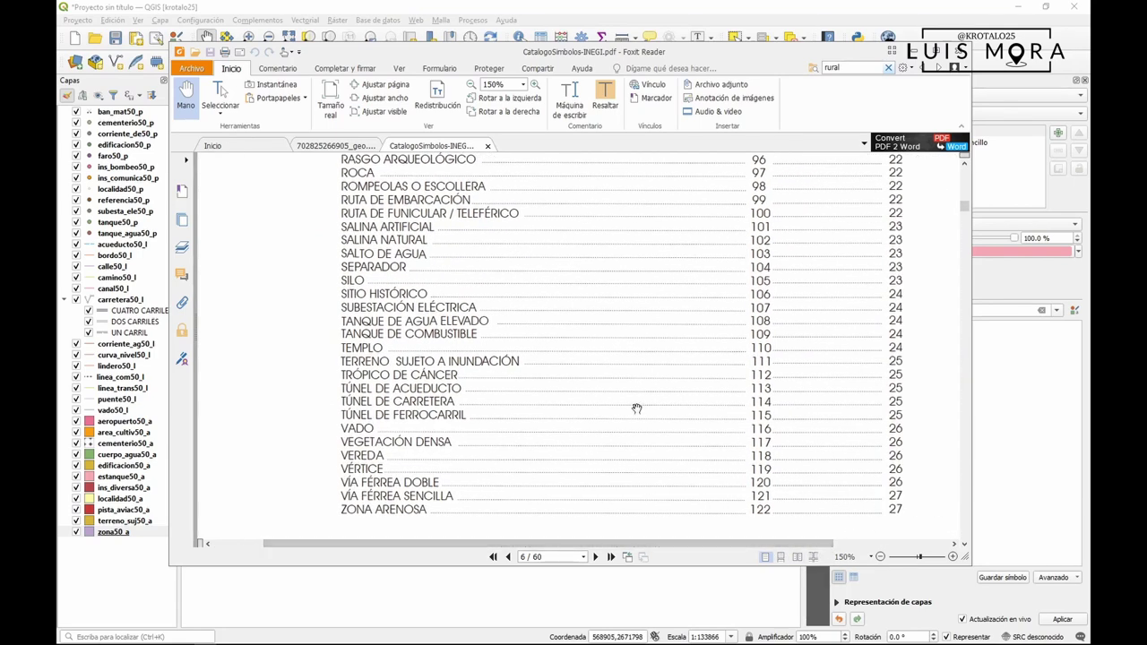
- Go to page 27 of the catalogue PDF and find the symbol and specifications of concept 122, Zona Arenosa
{"action": "scroll", "coordinate": [589, 357], "scroll_direction": "down", "scroll_amount": 20}
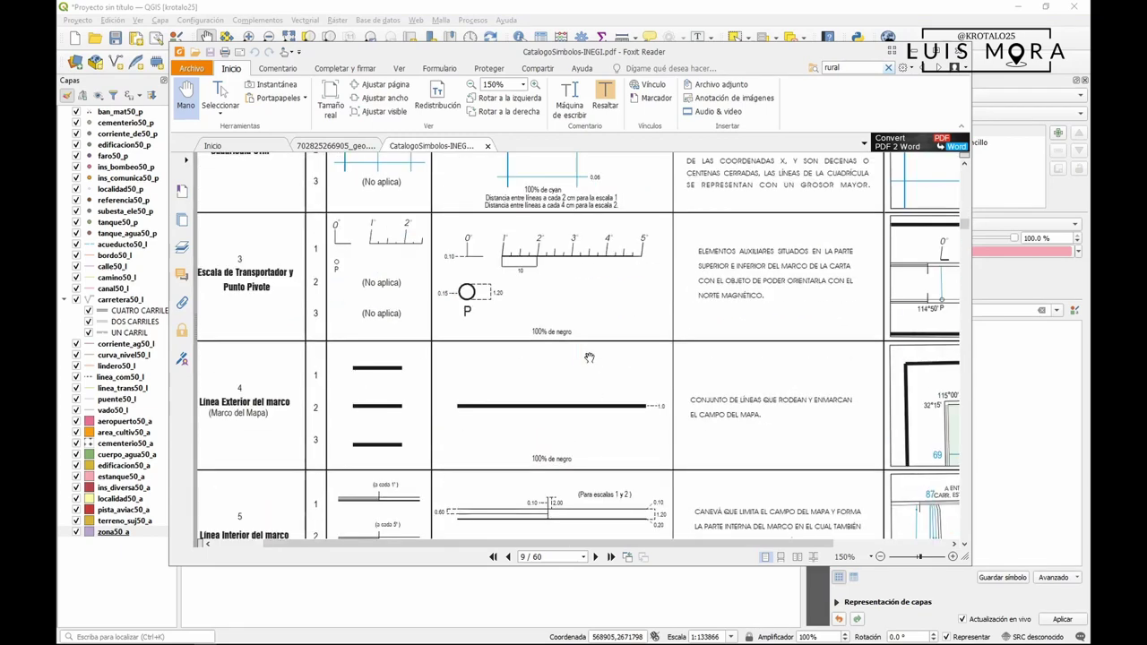
{"action": "left_click", "coordinate": [518, 557]}
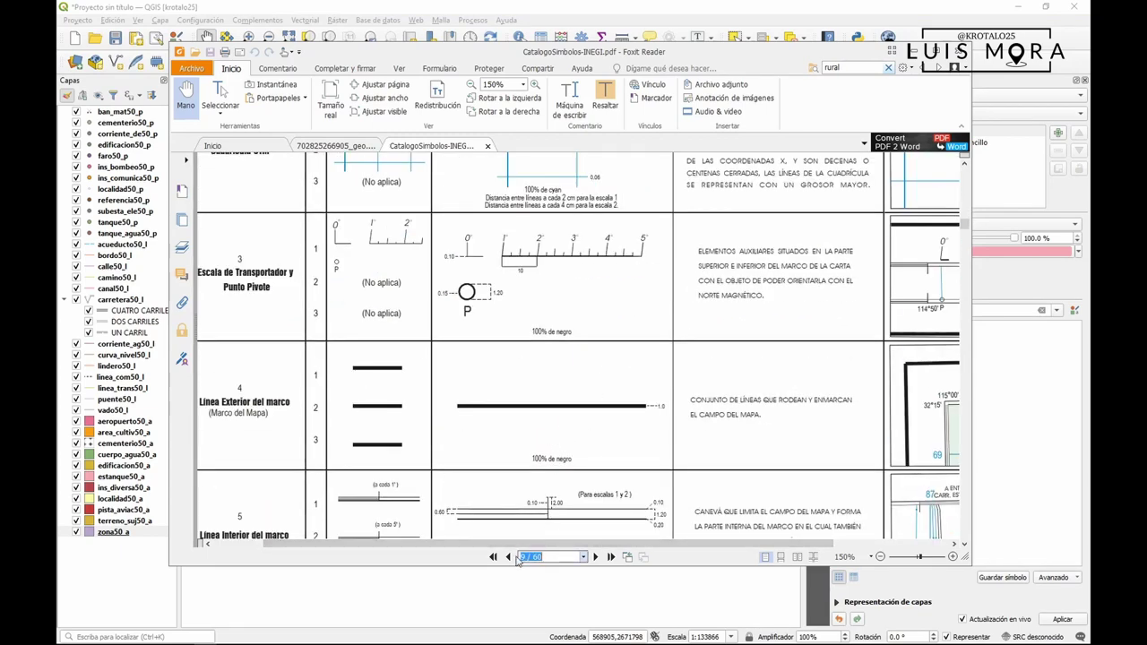
{"action": "type", "text": "22"}
{"action": "key", "text": "Return"}
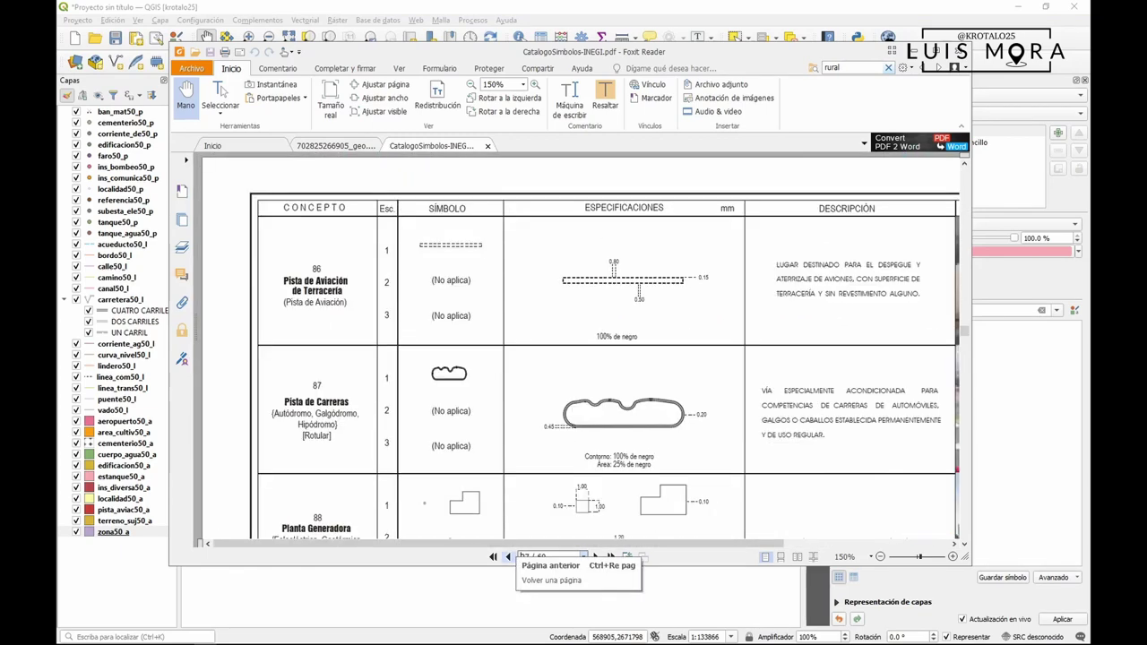
{"action": "scroll", "coordinate": [569, 444], "scroll_direction": "down", "scroll_amount": 10}
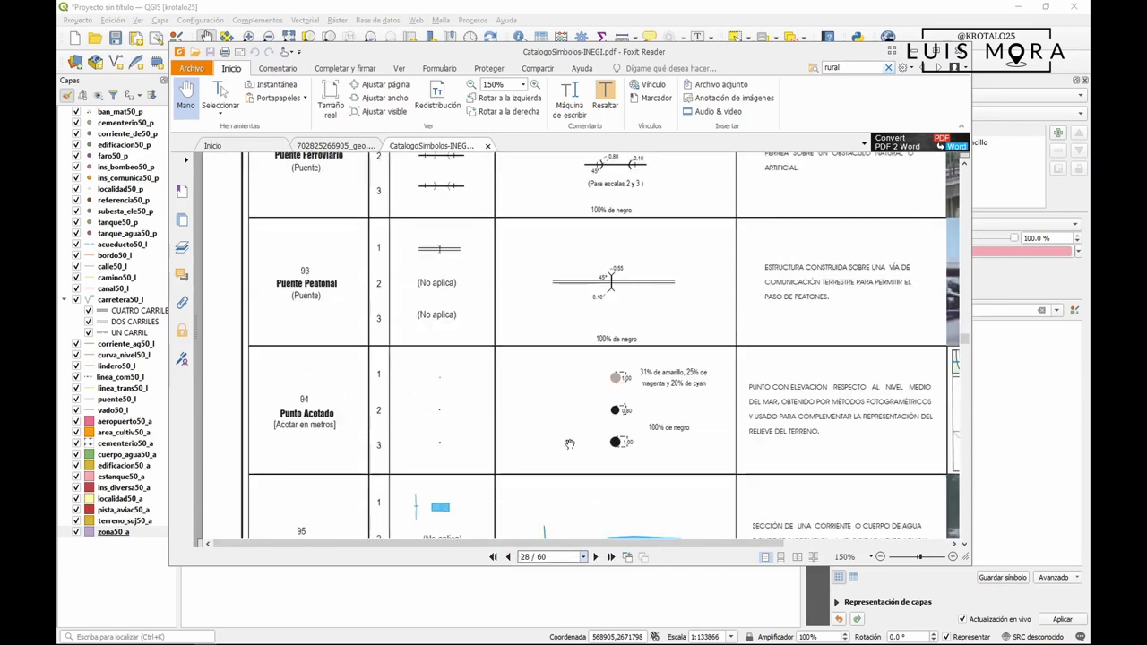
{"action": "scroll", "coordinate": [569, 444], "scroll_direction": "down", "scroll_amount": 8}
{"action": "scroll", "coordinate": [612, 414], "scroll_direction": "down", "scroll_amount": 1}
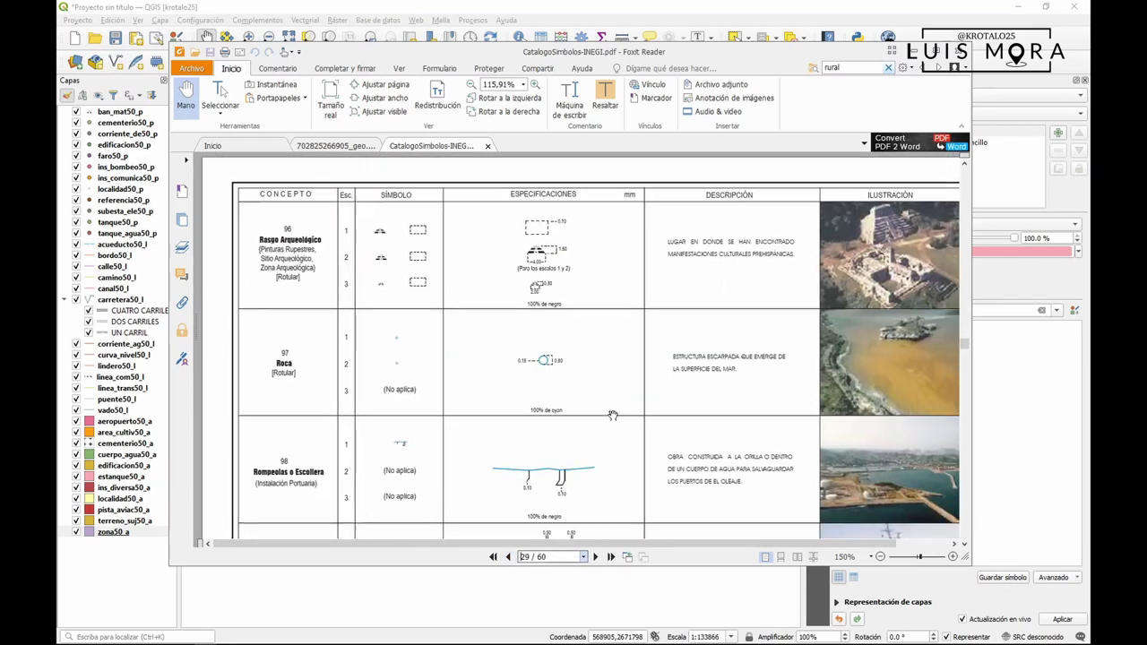
{"action": "scroll", "coordinate": [612, 414], "scroll_direction": "down", "scroll_amount": 5}
{"action": "scroll", "coordinate": [612, 415], "scroll_direction": "down", "scroll_amount": 20}
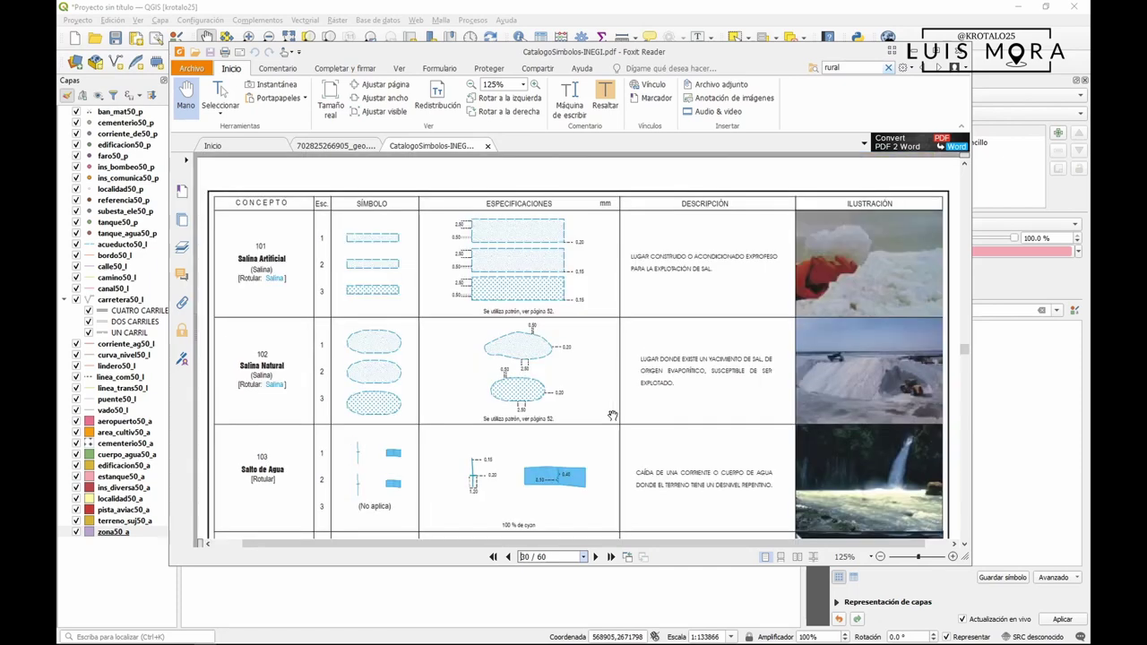
{"action": "scroll", "coordinate": [611, 415], "scroll_direction": "down", "scroll_amount": 15}
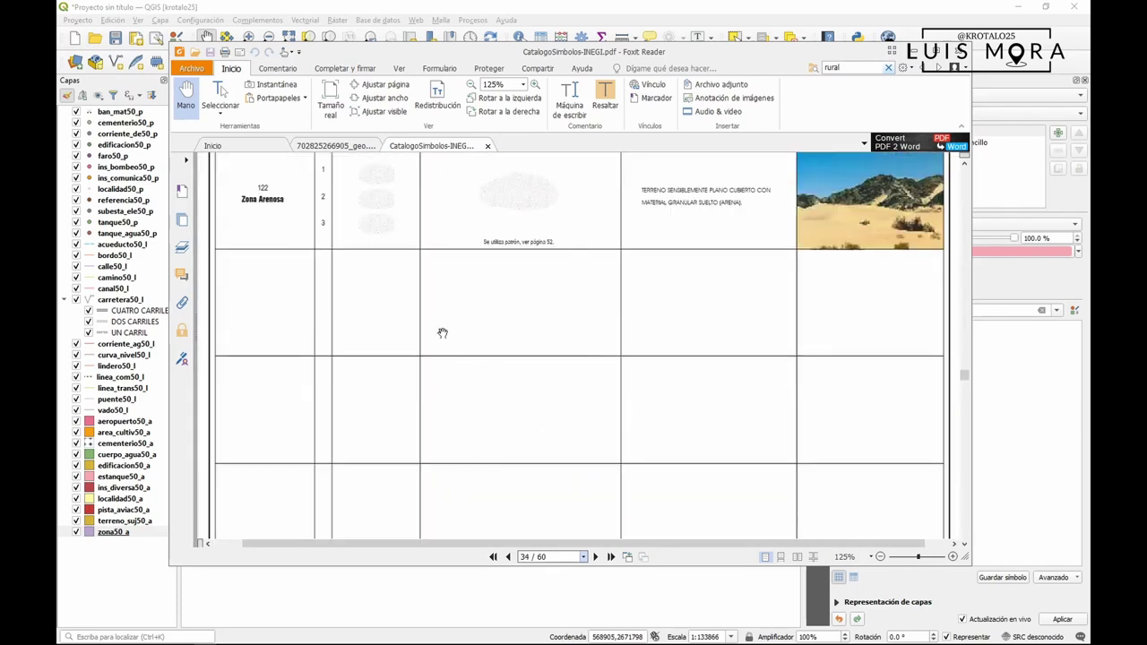
{"action": "scroll", "coordinate": [430, 335], "scroll_direction": "up", "scroll_amount": 2}
{"action": "scroll", "coordinate": [397, 333], "scroll_direction": "up", "scroll_amount": 5}
{"action": "scroll", "coordinate": [399, 336], "scroll_direction": "down", "scroll_amount": 4}
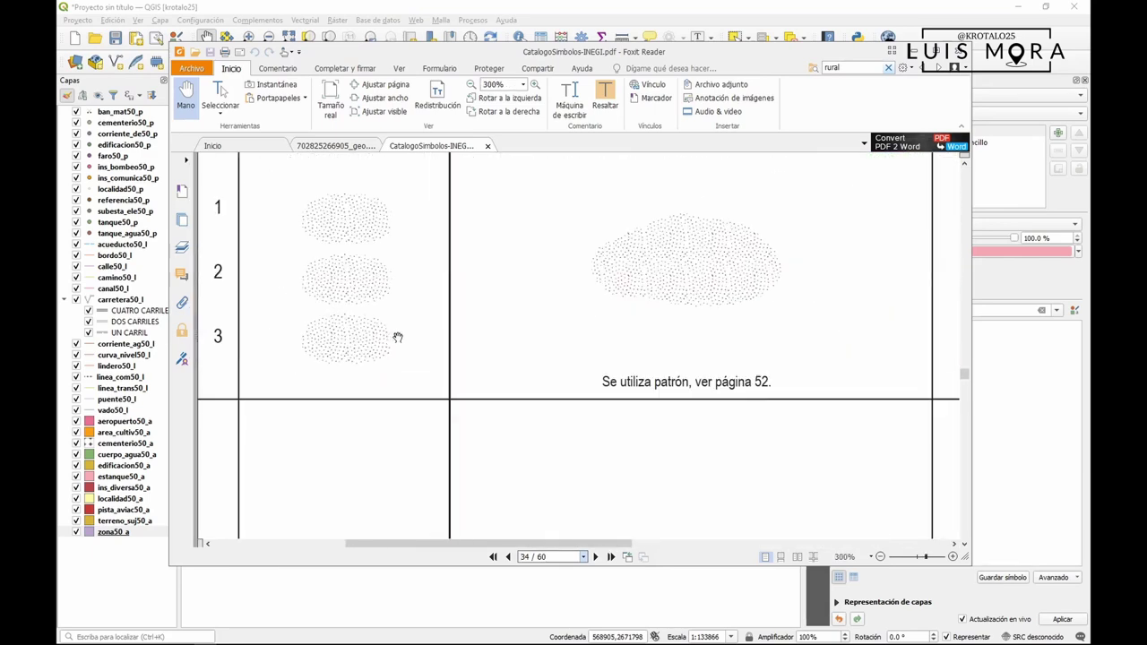
{"action": "scroll", "coordinate": [491, 335], "scroll_direction": "up", "scroll_amount": 2}
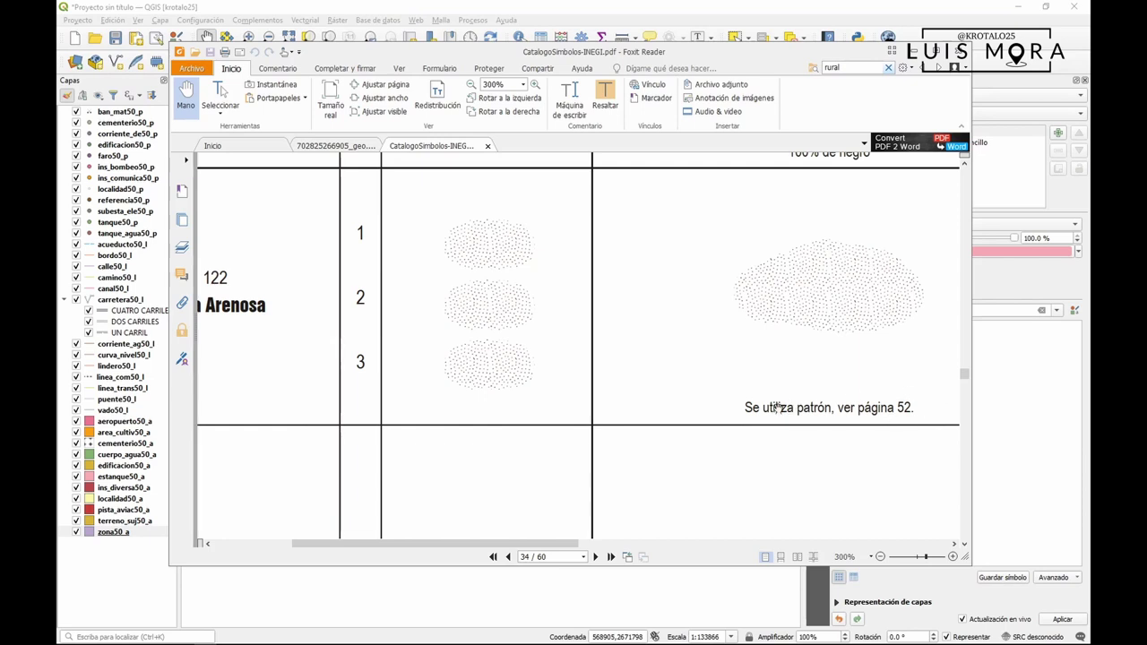
- Go to page 52 of the catalogue PDF and look further for the sheet of area fill patterns
{"action": "left_click", "coordinate": [573, 554]}
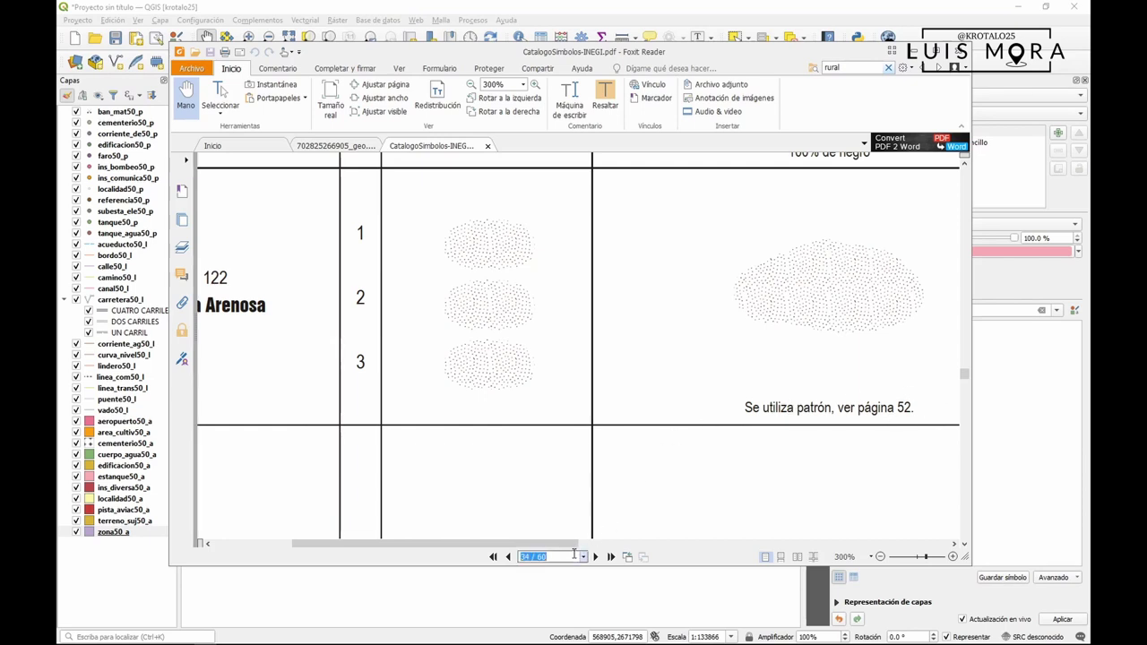
{"action": "type", "text": "52"}
{"action": "key", "text": "Return"}
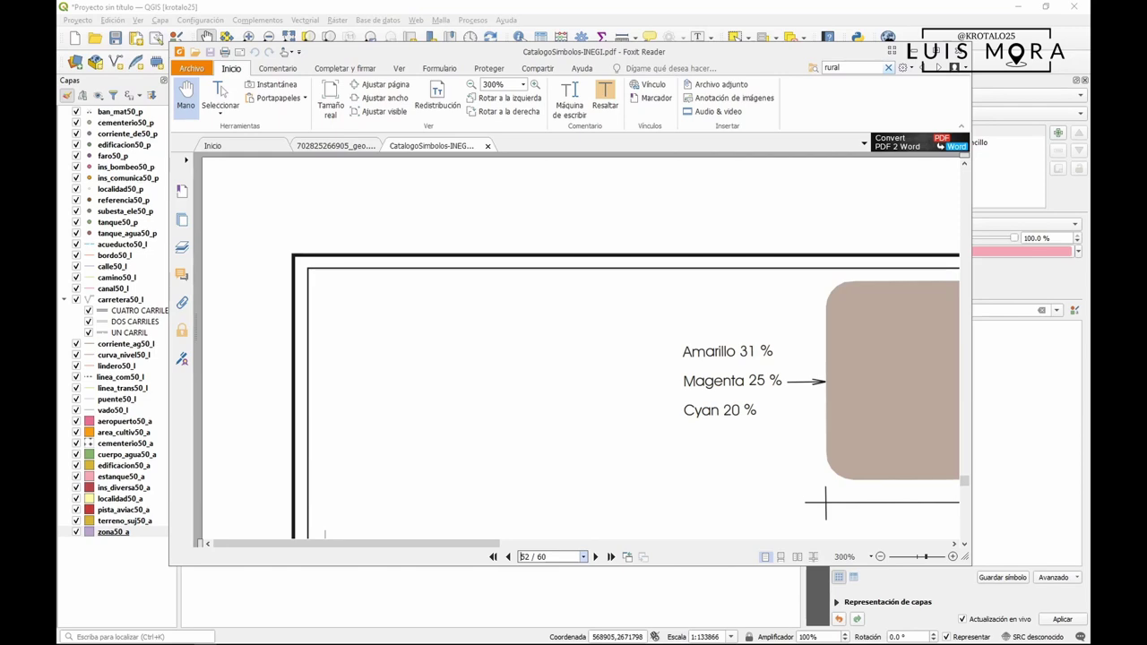
{"action": "scroll", "coordinate": [585, 475], "scroll_direction": "down", "scroll_amount": 5}
{"action": "left_click_drag", "start_coordinate": [755, 482], "coordinate": [633, 290]}
{"action": "scroll", "coordinate": [615, 427], "scroll_direction": "down", "scroll_amount": 5}
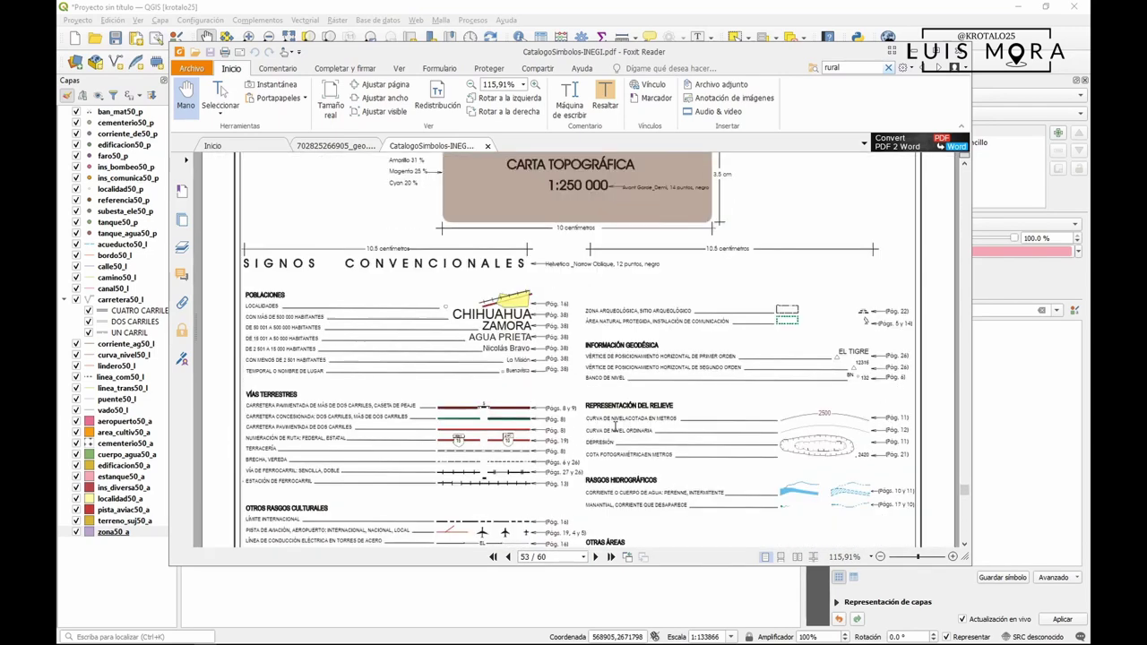
{"action": "scroll", "coordinate": [615, 426], "scroll_direction": "down", "scroll_amount": 15}
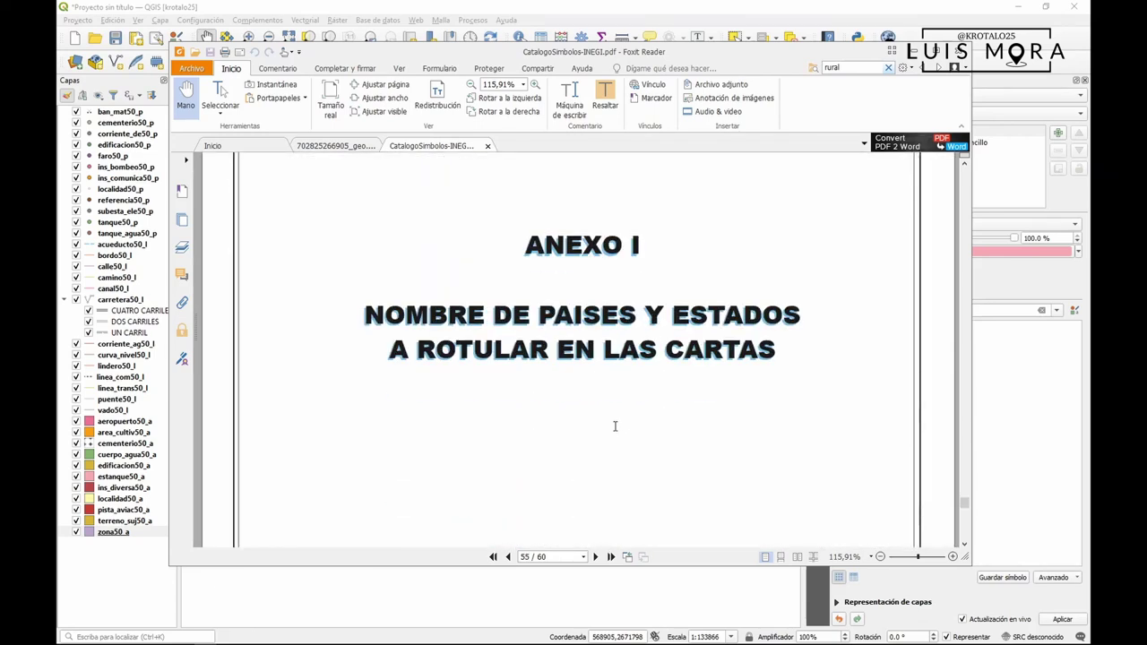
{"action": "scroll", "coordinate": [614, 427], "scroll_direction": "down", "scroll_amount": 20}
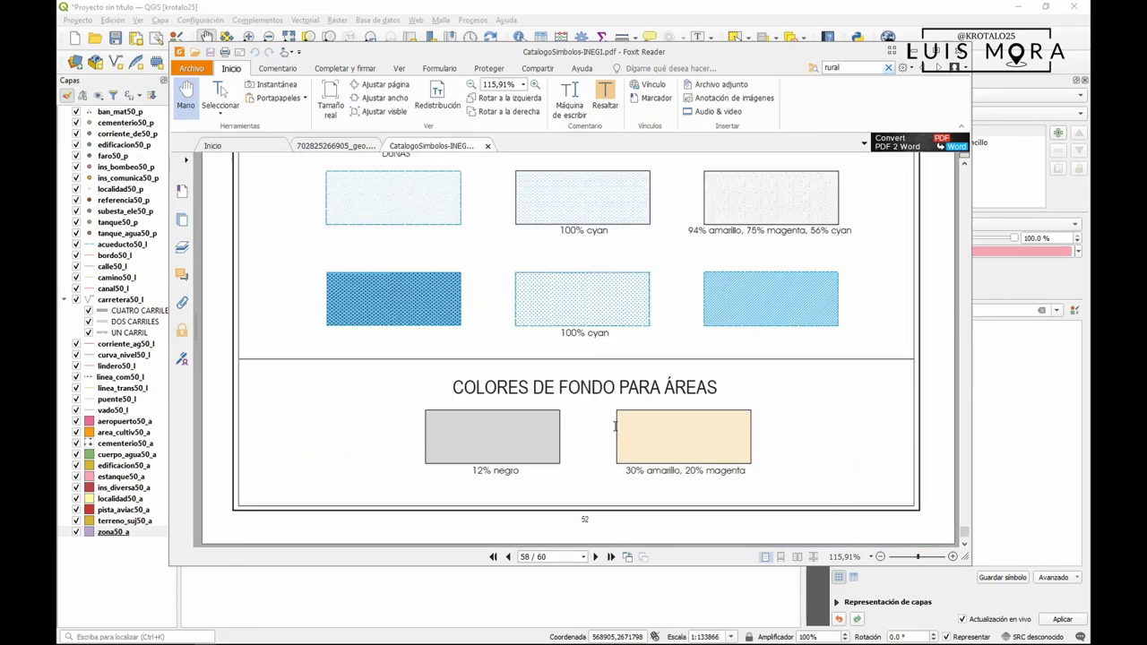
{"action": "scroll", "coordinate": [616, 426], "scroll_direction": "up", "scroll_amount": 5}
{"action": "scroll", "coordinate": [616, 426], "scroll_direction": "down", "scroll_amount": 5}
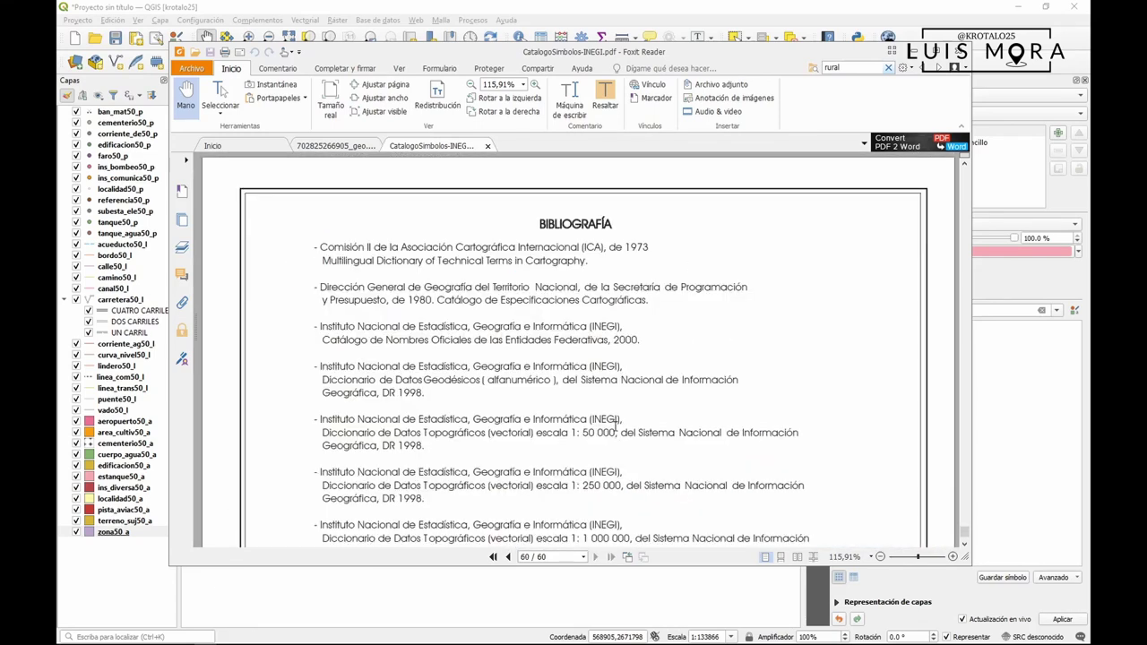
- Examine the Arena dot pattern and its colour percentages on the catalogue's pattern sheet
{"action": "scroll", "coordinate": [616, 427], "scroll_direction": "up", "scroll_amount": 5}
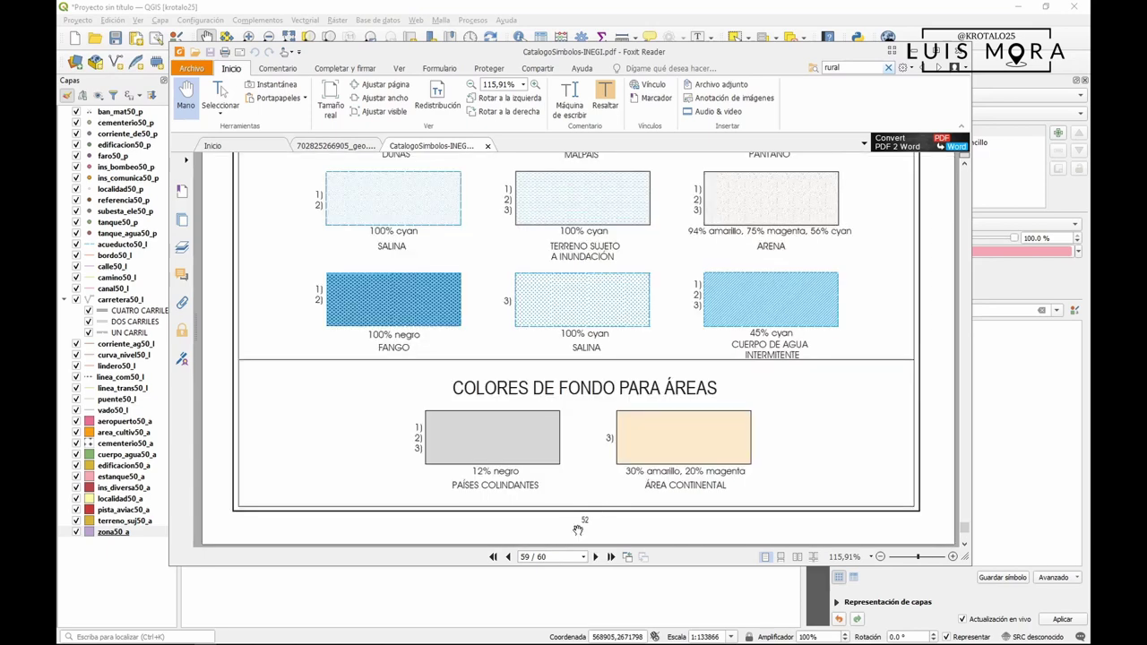
{"action": "scroll", "coordinate": [798, 207], "scroll_direction": "up", "scroll_amount": 3}
{"action": "scroll", "coordinate": [797, 207], "scroll_direction": "up", "scroll_amount": 6}
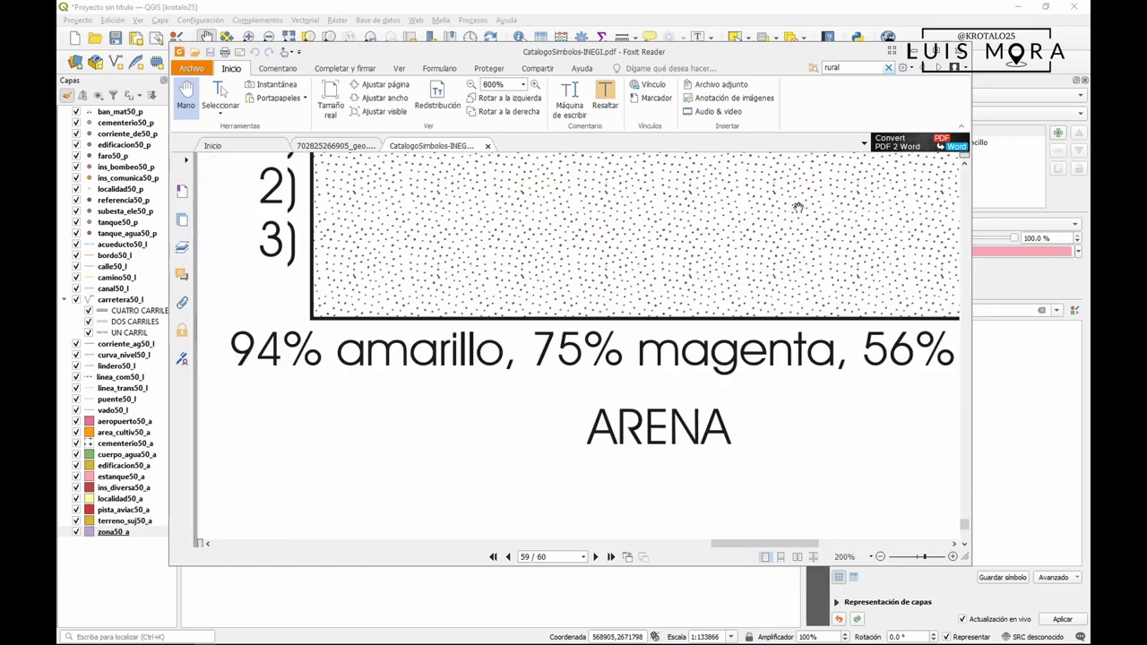
{"action": "scroll", "coordinate": [741, 327], "scroll_direction": "up", "scroll_amount": 1}
{"action": "scroll", "coordinate": [741, 327], "scroll_direction": "down", "scroll_amount": 2}
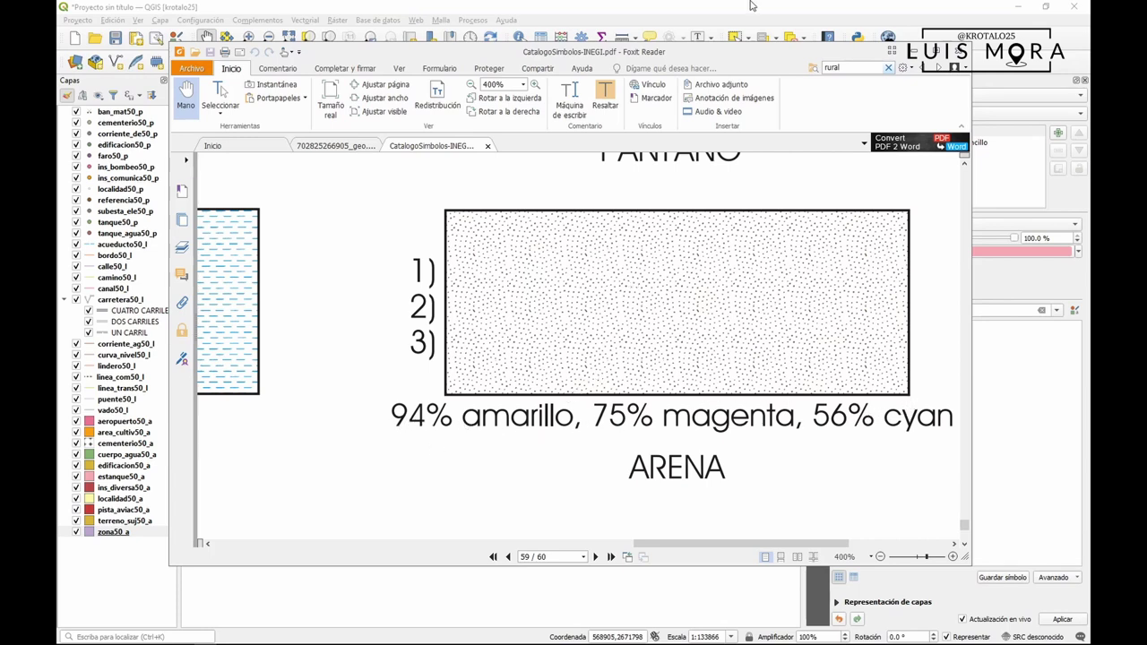
- Back in QGIS, change the zona50_a simple fill to the random marker fill type (Marcador de relleno aleatorio)
{"action": "key", "text": "alt+Tab"}
{"action": "left_click", "coordinate": [105, 532]}
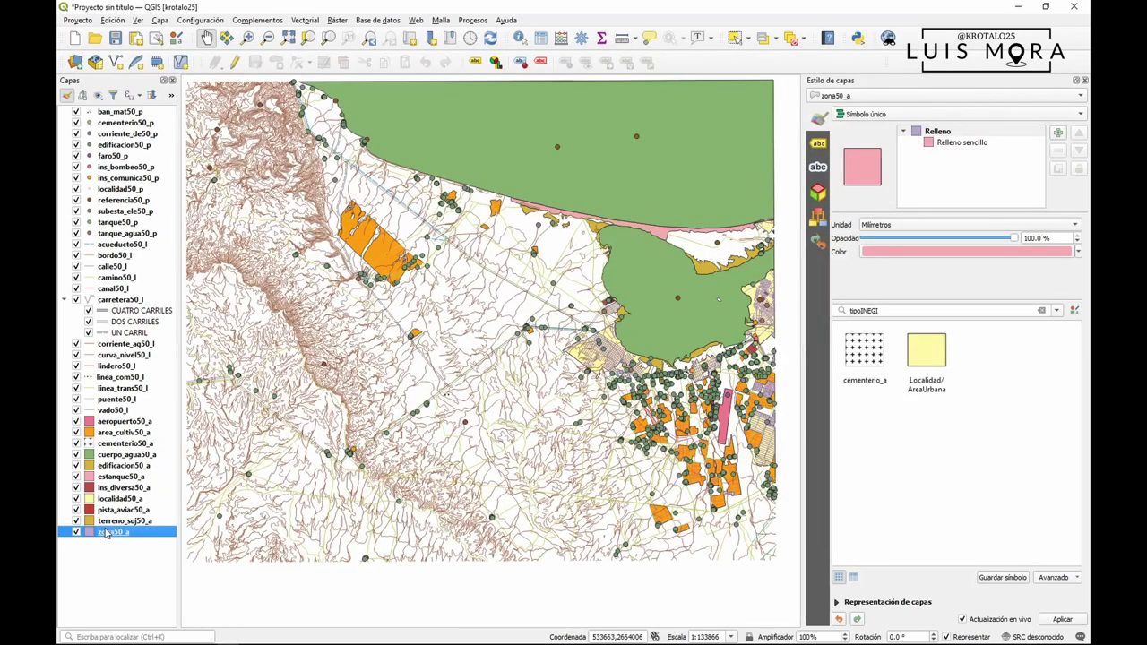
{"action": "left_click", "coordinate": [957, 135]}
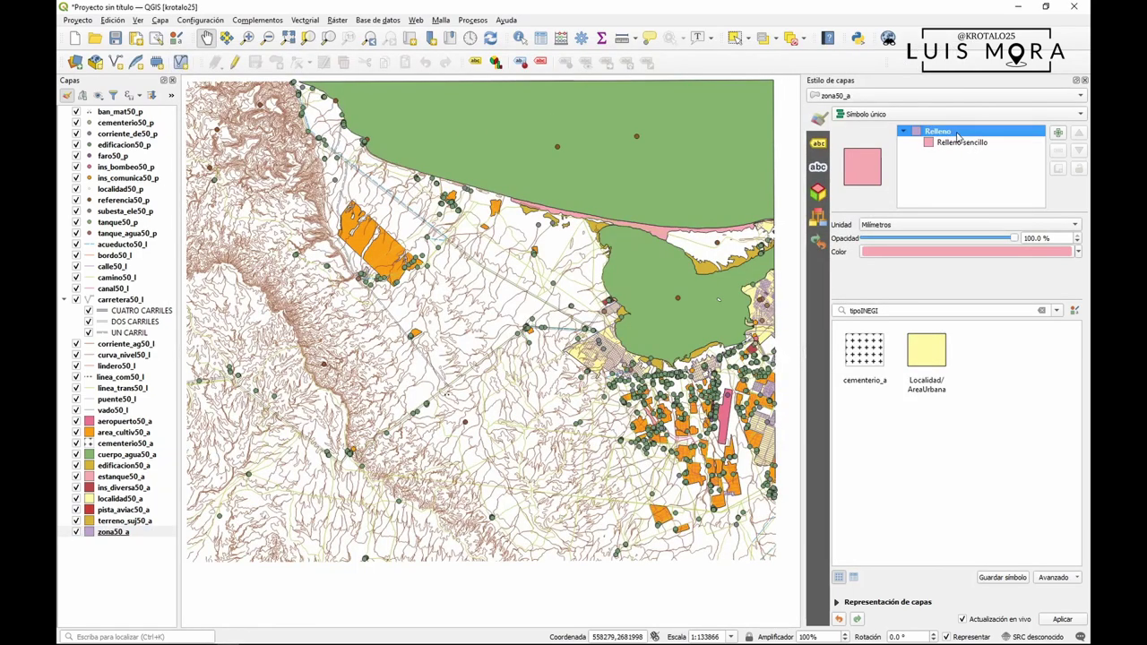
{"action": "left_click", "coordinate": [962, 143]}
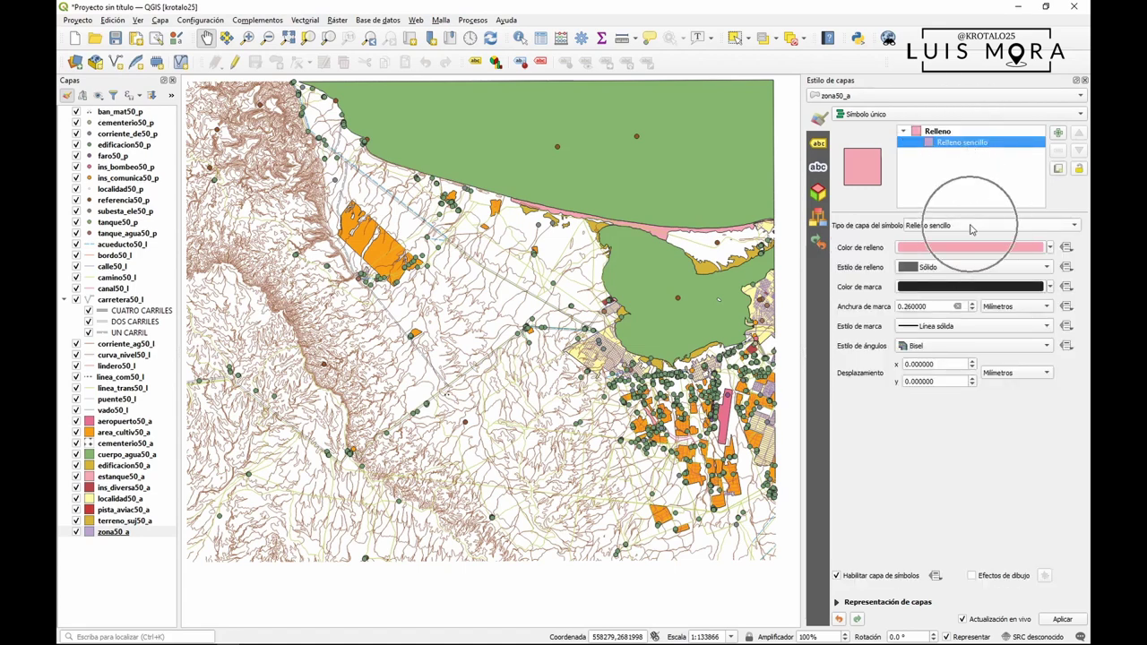
{"action": "left_click", "coordinate": [970, 229]}
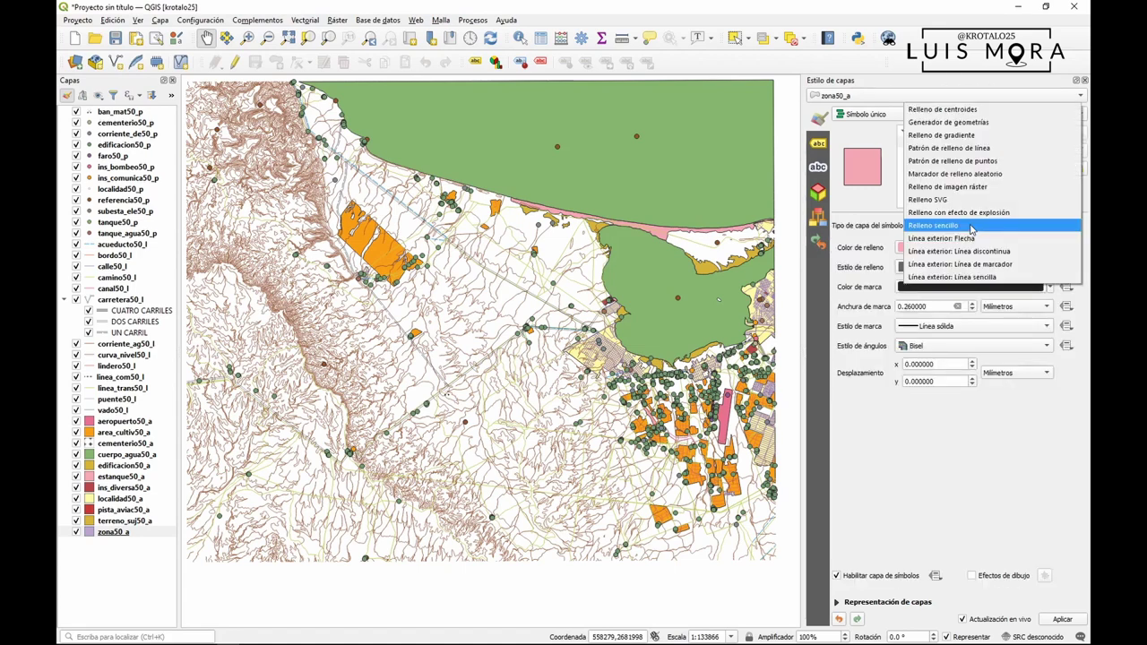
{"action": "left_click", "coordinate": [974, 176]}
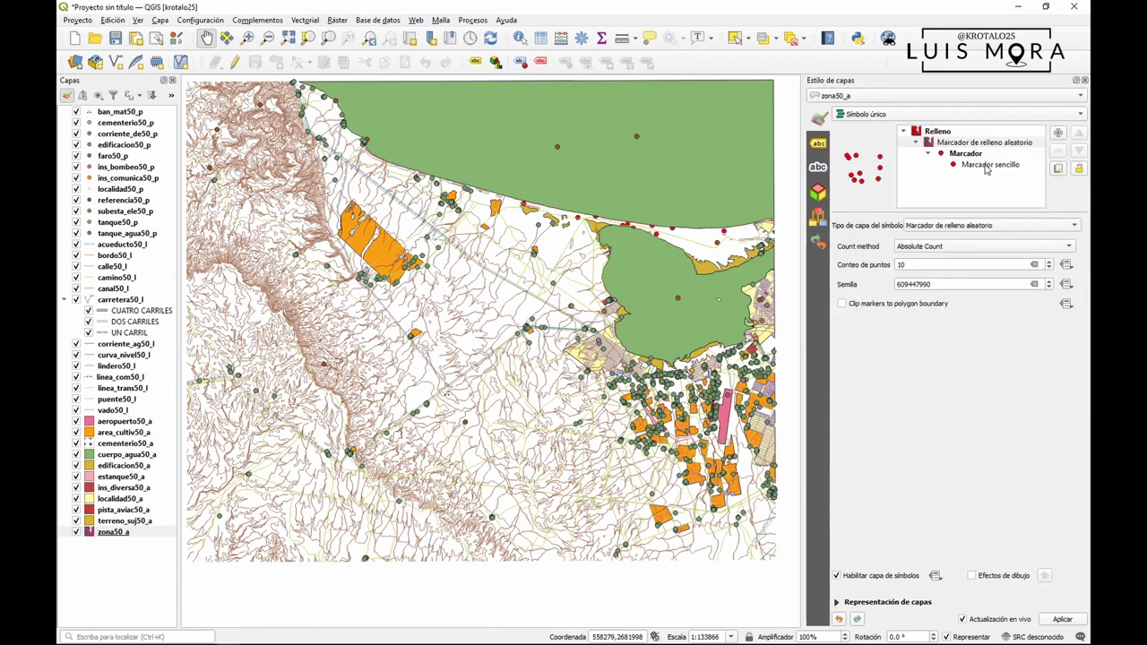
- Change the simple marker inside the zona50_a random marker fill to a hexagon shape
{"action": "left_click", "coordinate": [985, 166]}
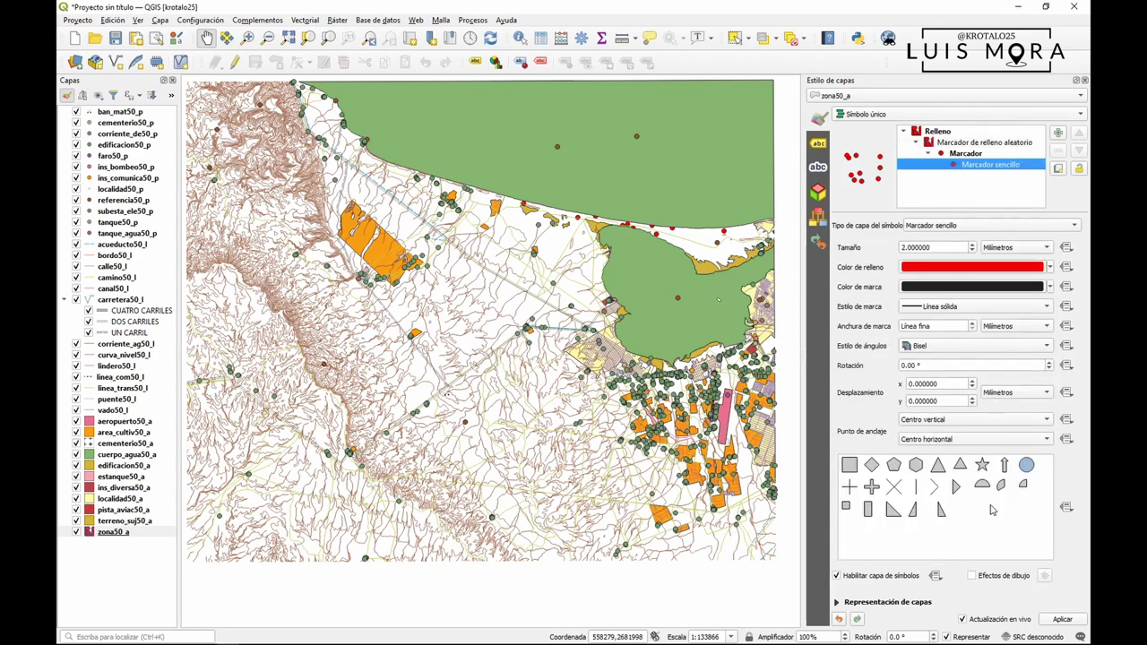
{"action": "left_click", "coordinate": [915, 466]}
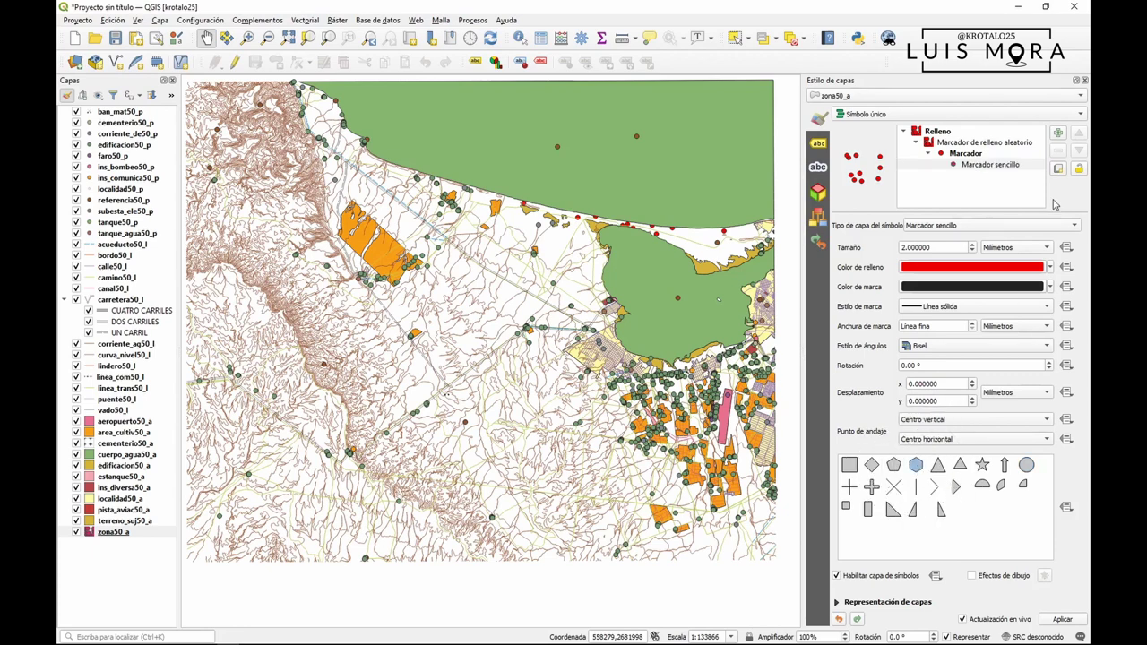
{"action": "left_click", "coordinate": [1043, 272]}
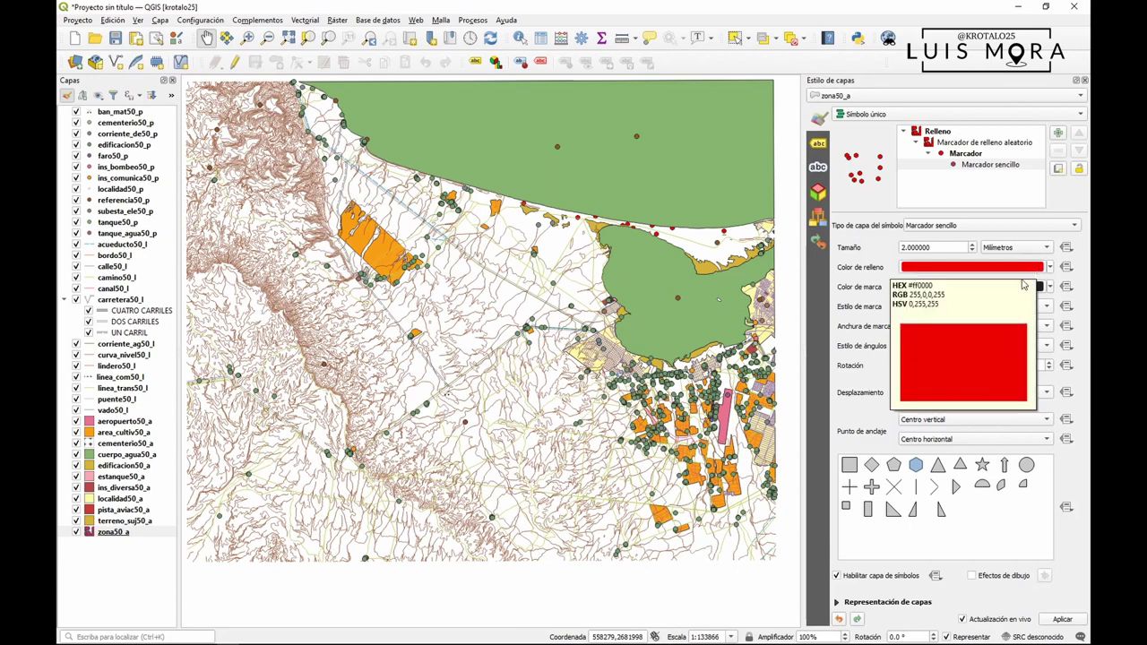
- Shrink the QGIS window and magnify the sand (ARENA) dots in the CatalogoSimbolos-INEGI PDF in Foxit Reader for colour sampling
{"action": "left_click", "coordinate": [1018, 6]}
{"action": "left_click", "coordinate": [1045, 6]}
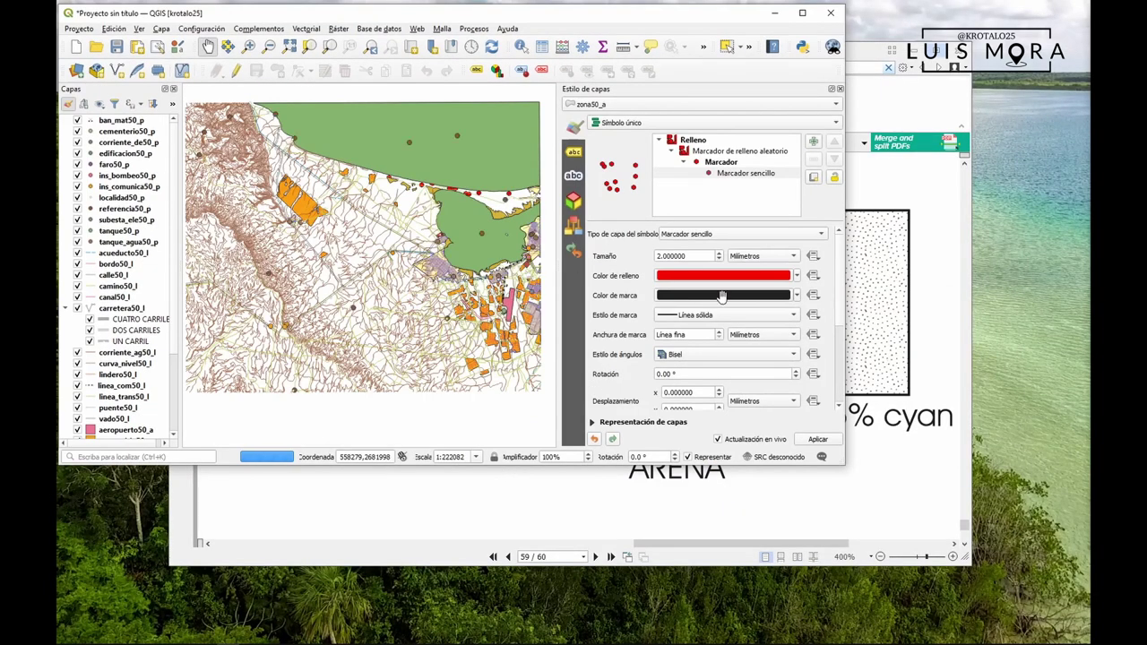
{"action": "left_click", "coordinate": [927, 324]}
{"action": "scroll", "coordinate": [875, 281], "scroll_direction": "up", "scroll_amount": 5}
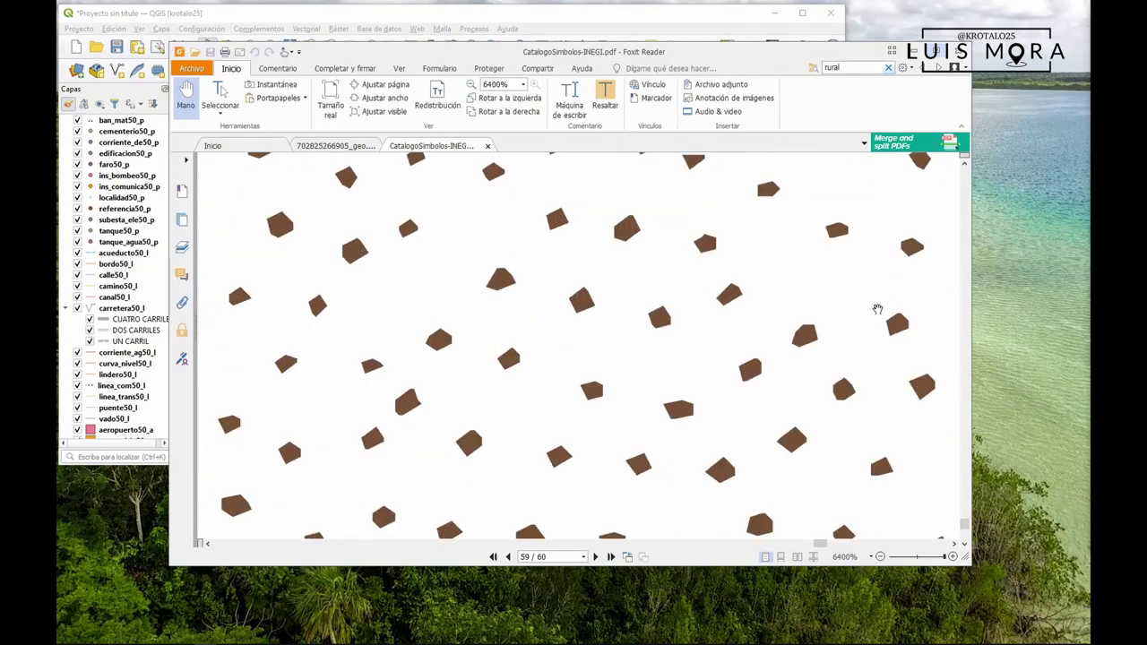
{"action": "key", "text": "alt+Tab"}
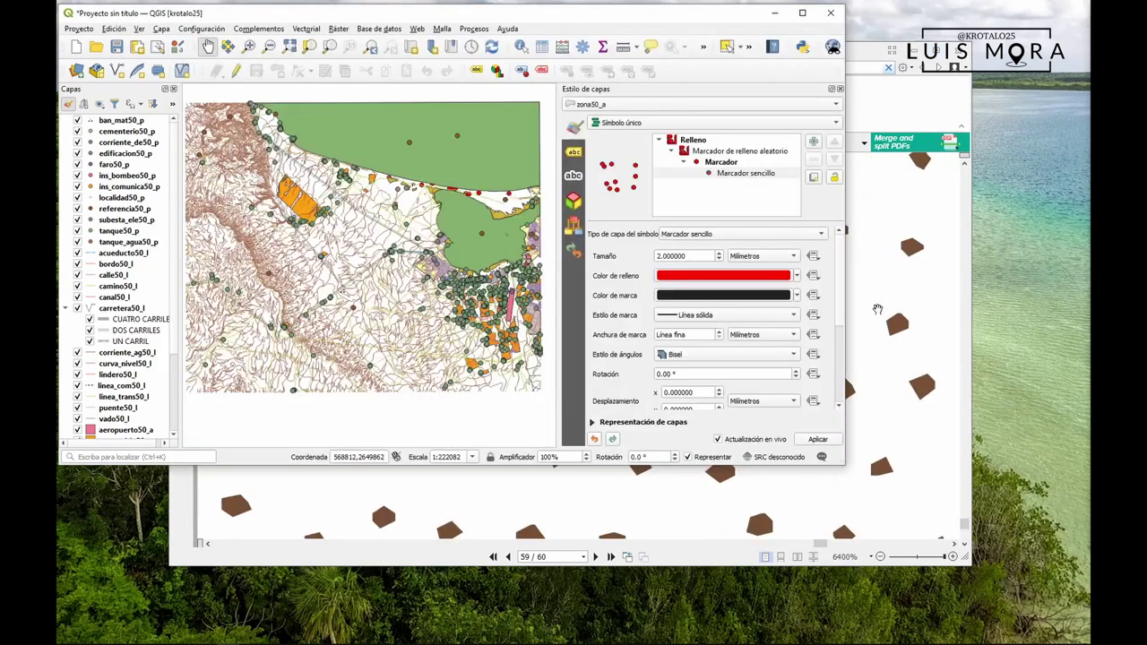
- Set the marker's fill colour to brown #734f36 by sampling a dot in the catalogue, and restore the full-size window
{"action": "left_click", "coordinate": [776, 281]}
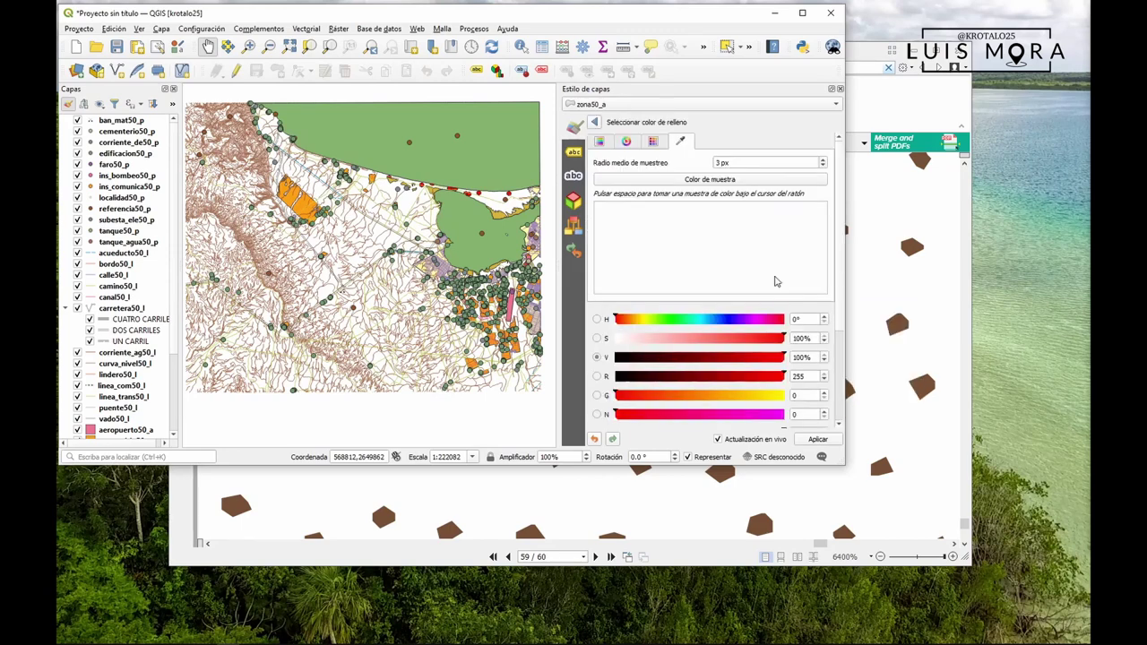
{"action": "left_click", "coordinate": [681, 179]}
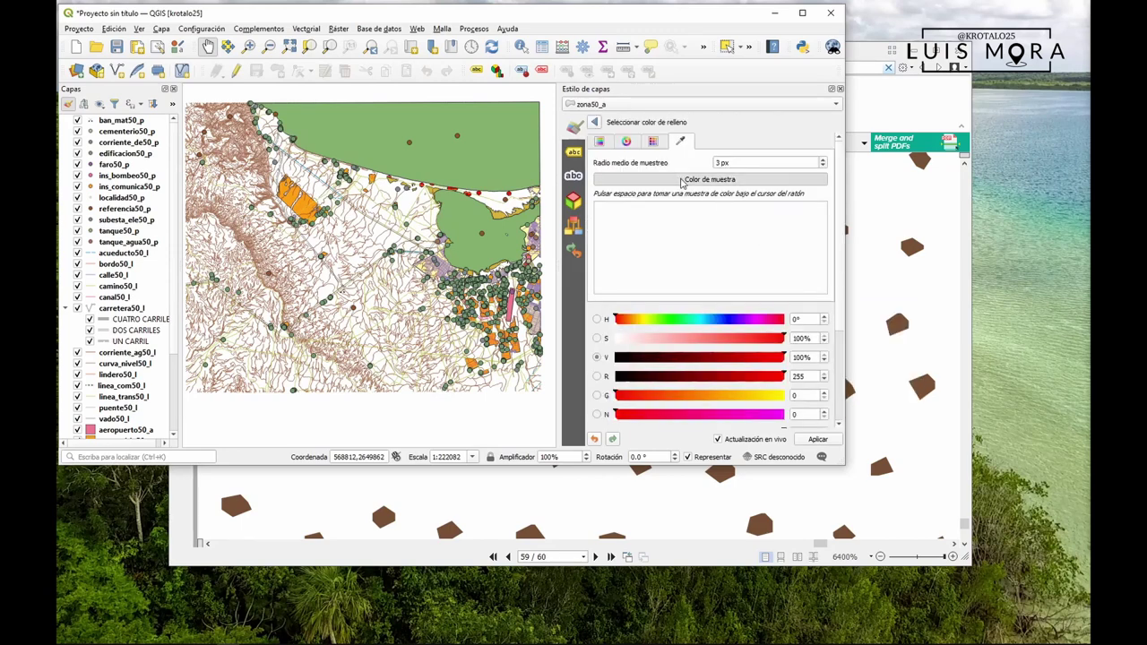
{"action": "left_click", "coordinate": [911, 248]}
{"action": "left_click", "coordinate": [692, 15]}
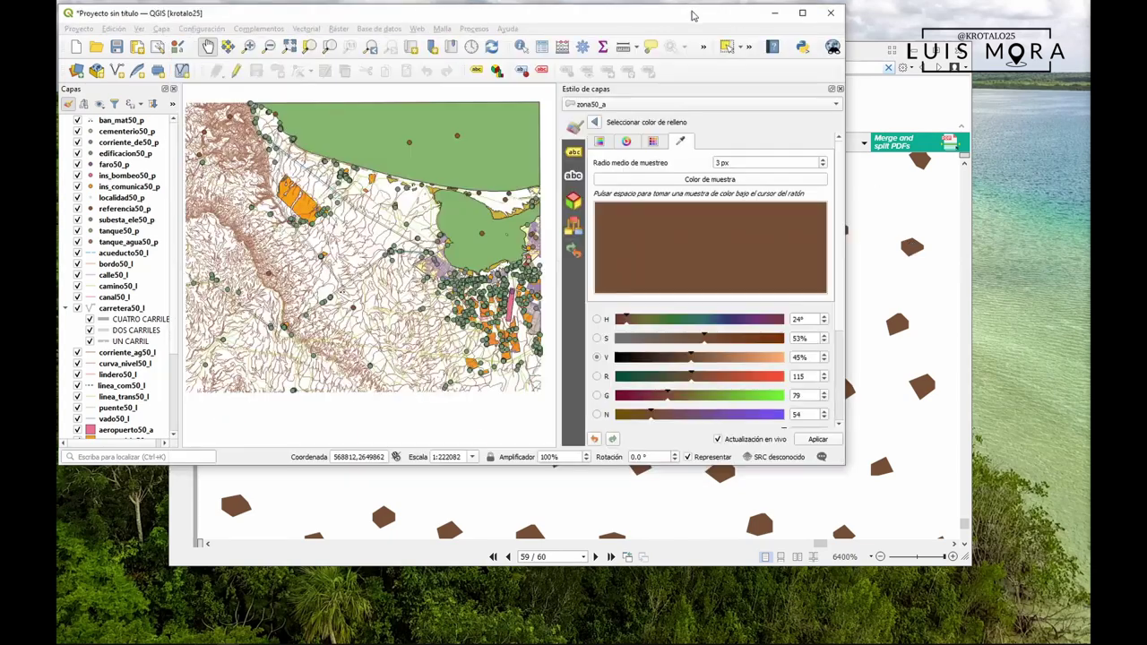
{"action": "left_click", "coordinate": [801, 12]}
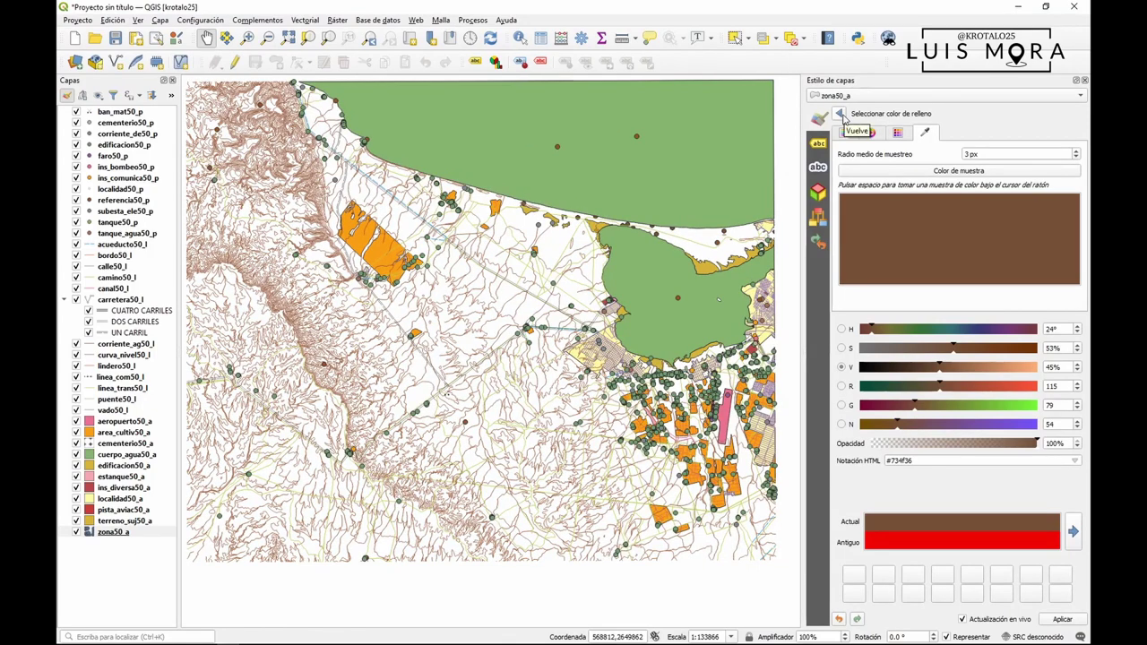
{"action": "left_click", "coordinate": [840, 115]}
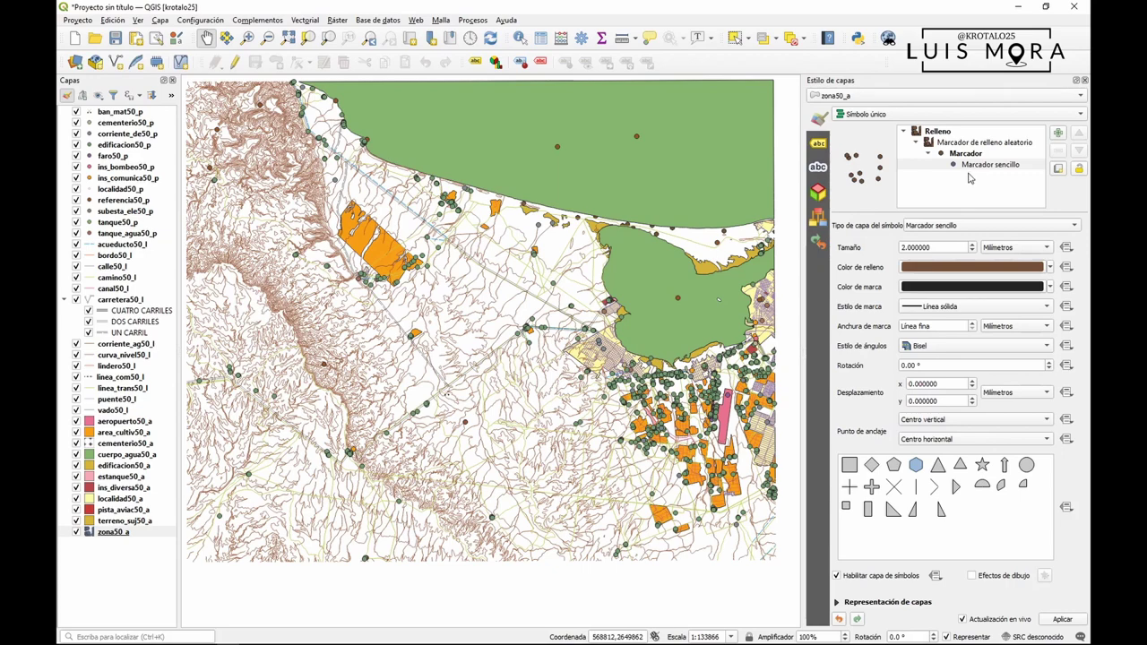
- Check the ARENA pattern in the symbol catalogue and reduce the zona50_a marker size to 0.4 mm
{"action": "key", "text": "alt+Tab"}
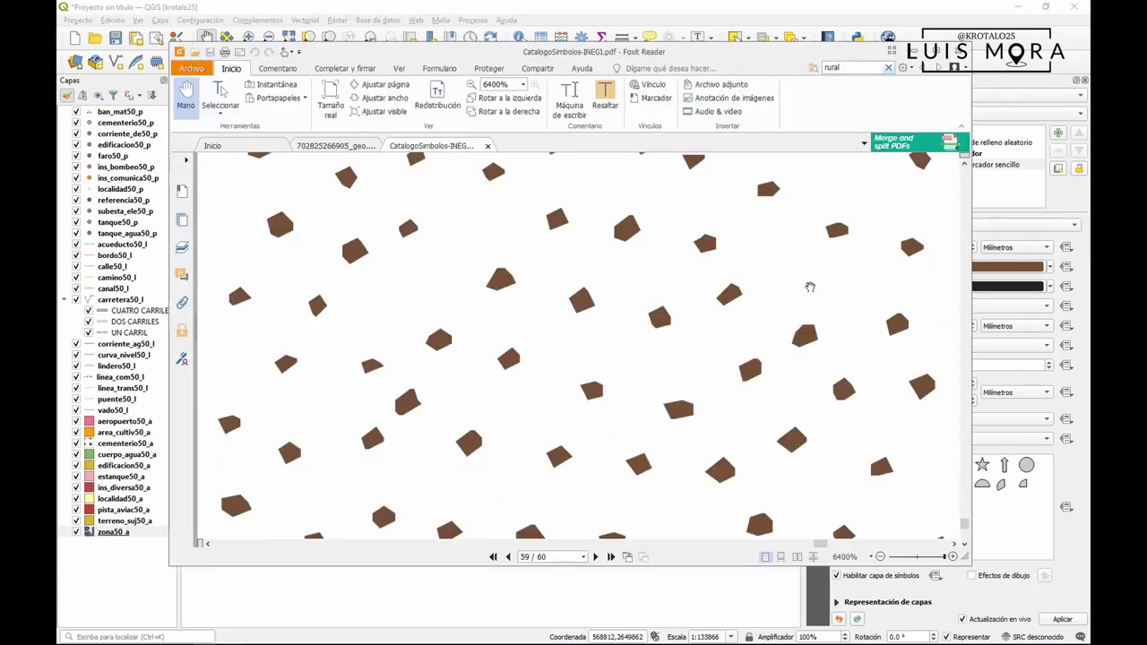
{"action": "scroll", "coordinate": [663, 312], "scroll_direction": "down", "scroll_amount": 8}
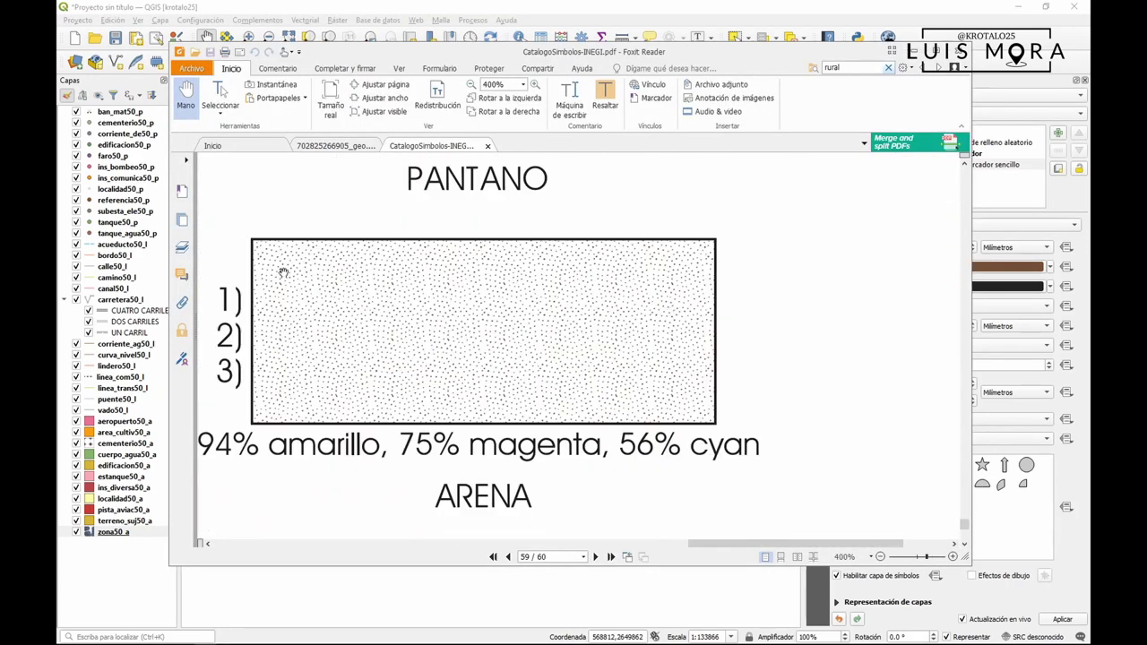
{"action": "key", "text": "alt+Tab"}
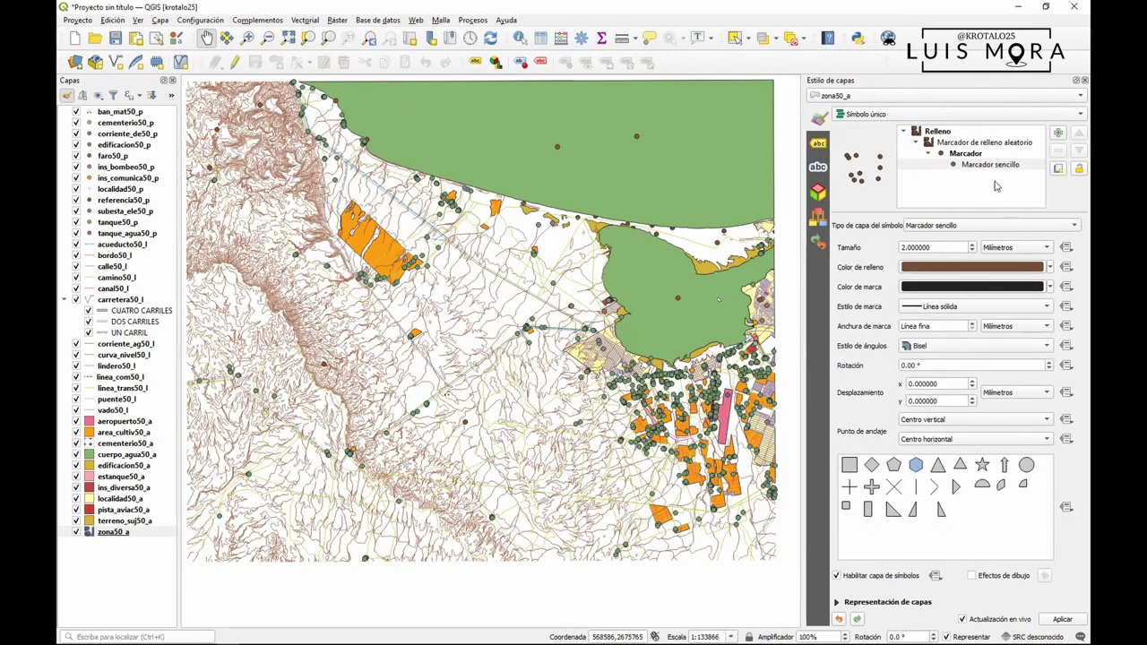
{"action": "scroll", "coordinate": [938, 250], "scroll_direction": "down", "scroll_amount": 8}
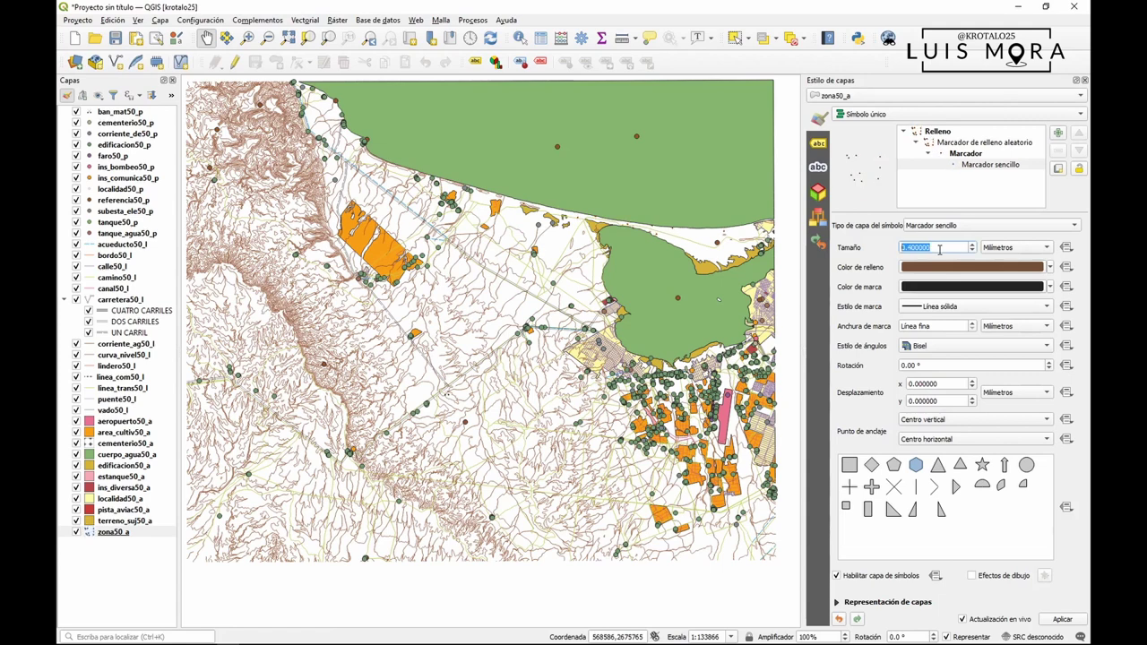
- Remove the marker's outline by setting its stroke style to Sin plumilla
{"action": "left_click", "coordinate": [1050, 287]}
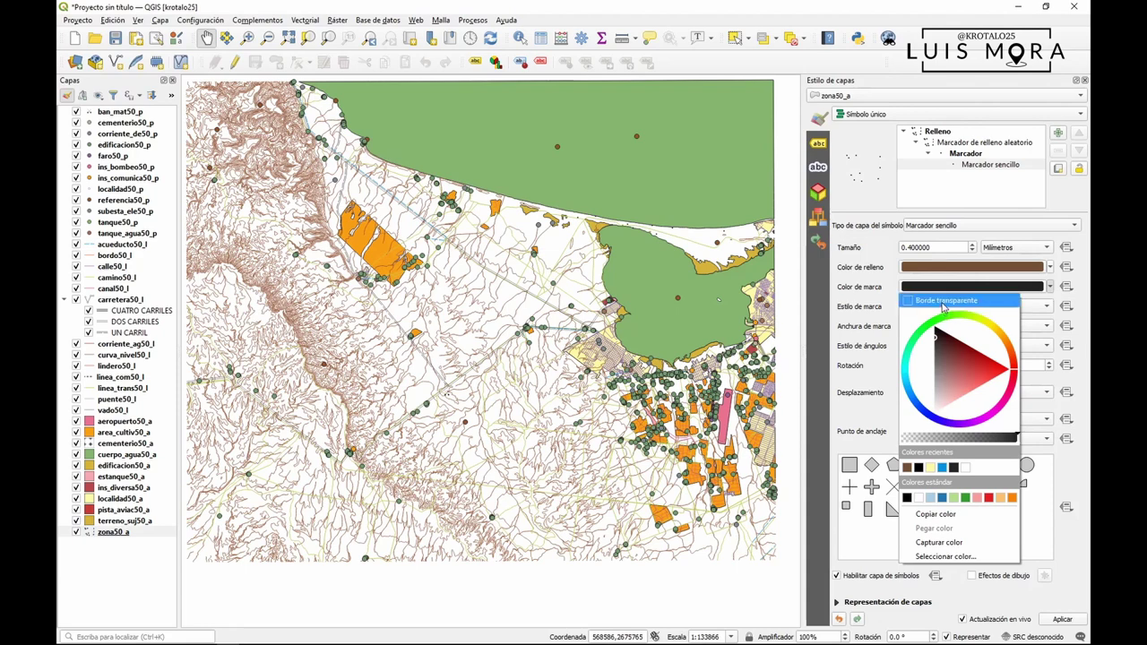
{"action": "left_click", "coordinate": [876, 298]}
{"action": "left_click", "coordinate": [950, 308]}
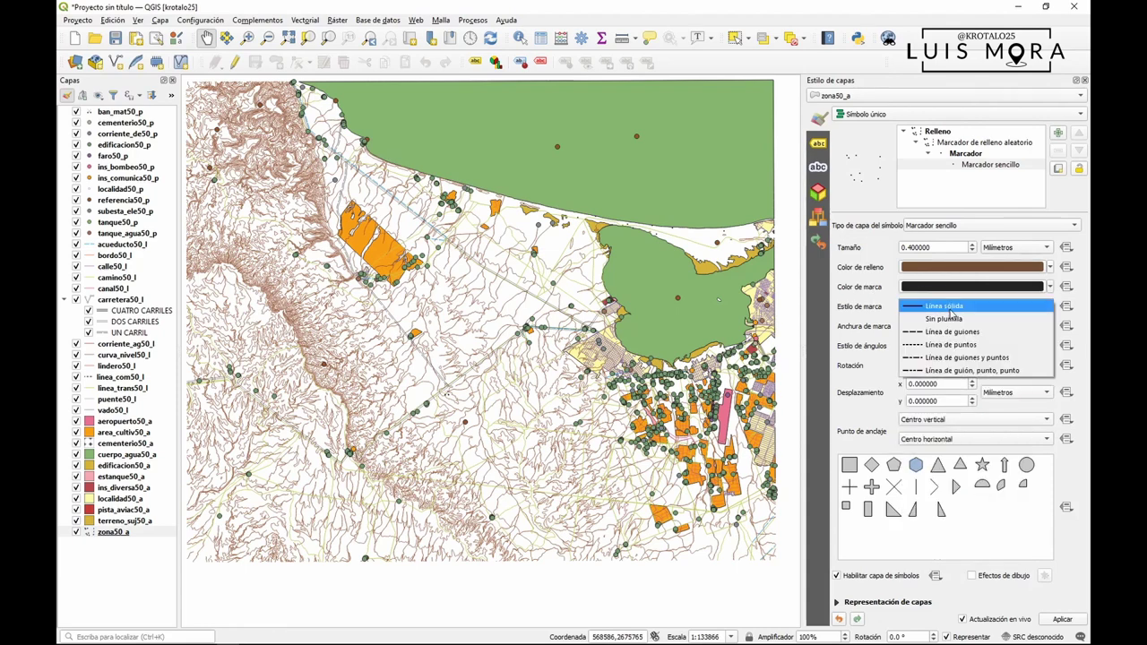
{"action": "left_click", "coordinate": [945, 319]}
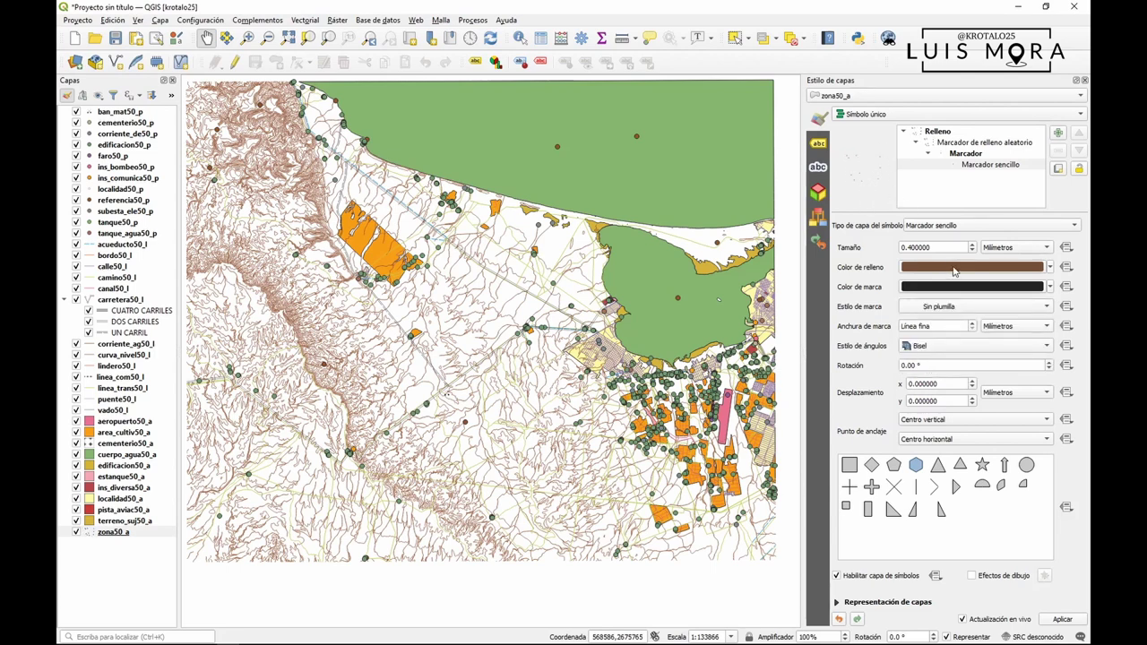
{"action": "scroll", "coordinate": [939, 247], "scroll_direction": "up", "scroll_amount": 1}
- Set the point count of the zona50_a random marker fill to 250
{"action": "left_click", "coordinate": [1017, 143]}
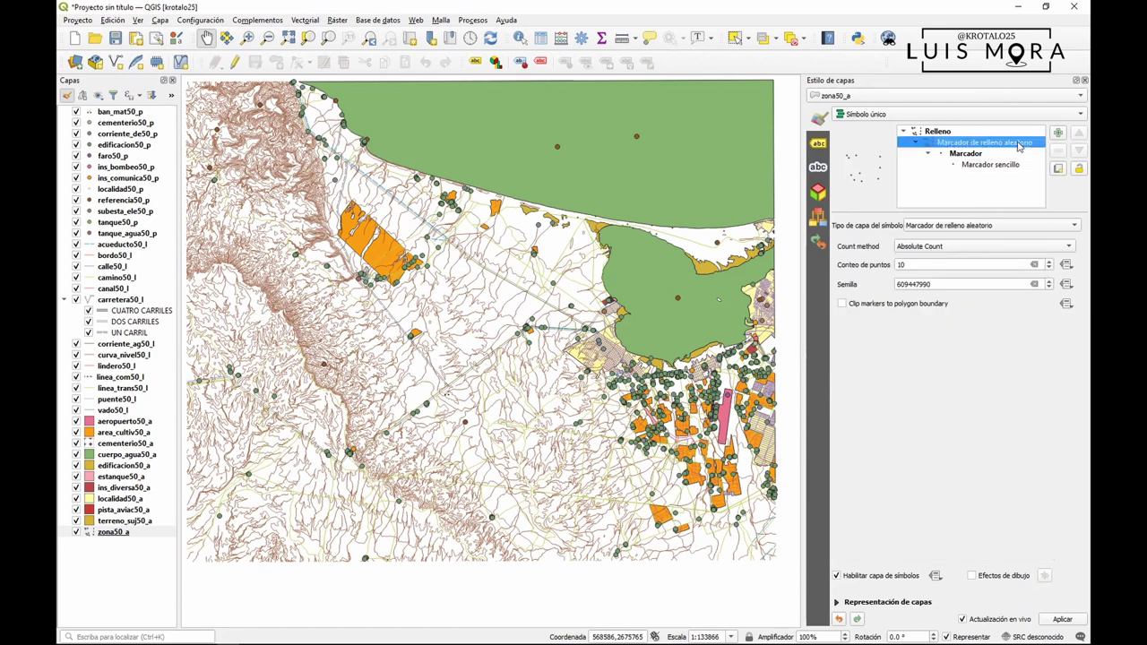
{"action": "left_click", "coordinate": [911, 265]}
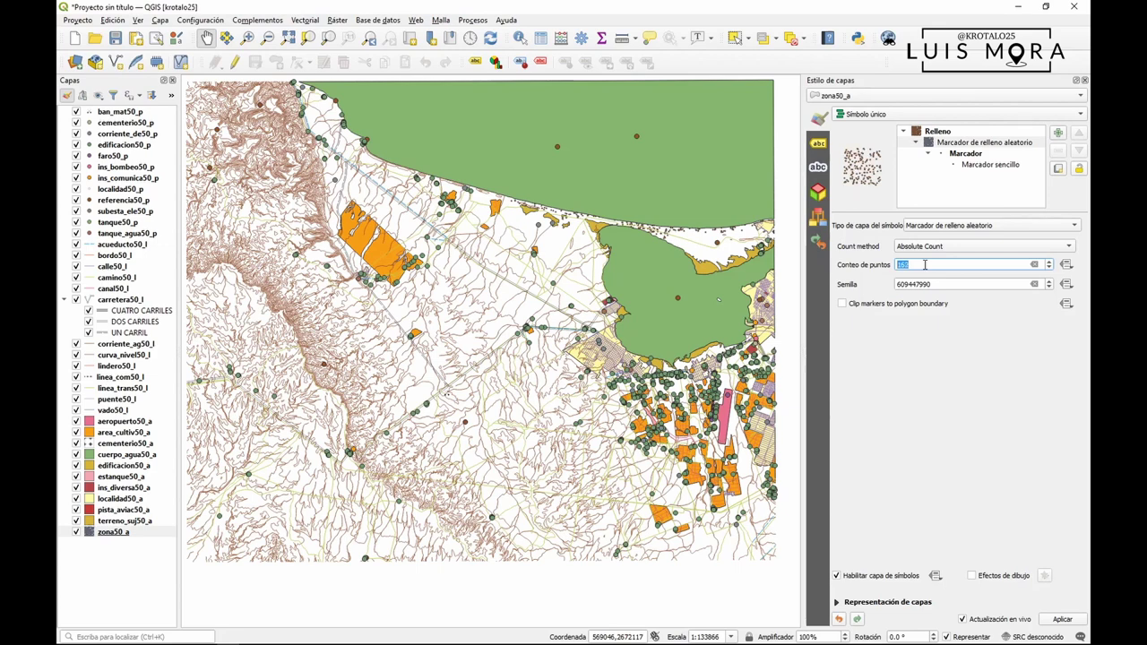
{"action": "type", "text": "250"}
{"action": "left_click_drag", "start_coordinate": [910, 264], "coordinate": [890, 263]}
- Switch the random marker fill to Density-based Count with a density area of 150 mm
{"action": "left_click", "coordinate": [937, 248]}
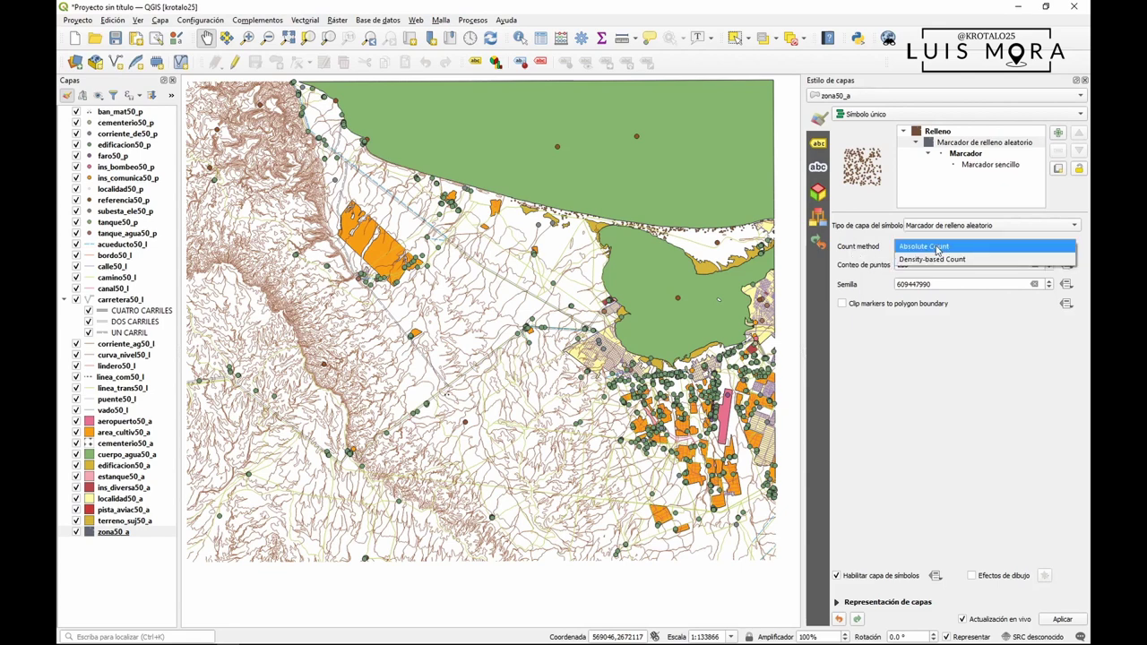
{"action": "left_click", "coordinate": [957, 260]}
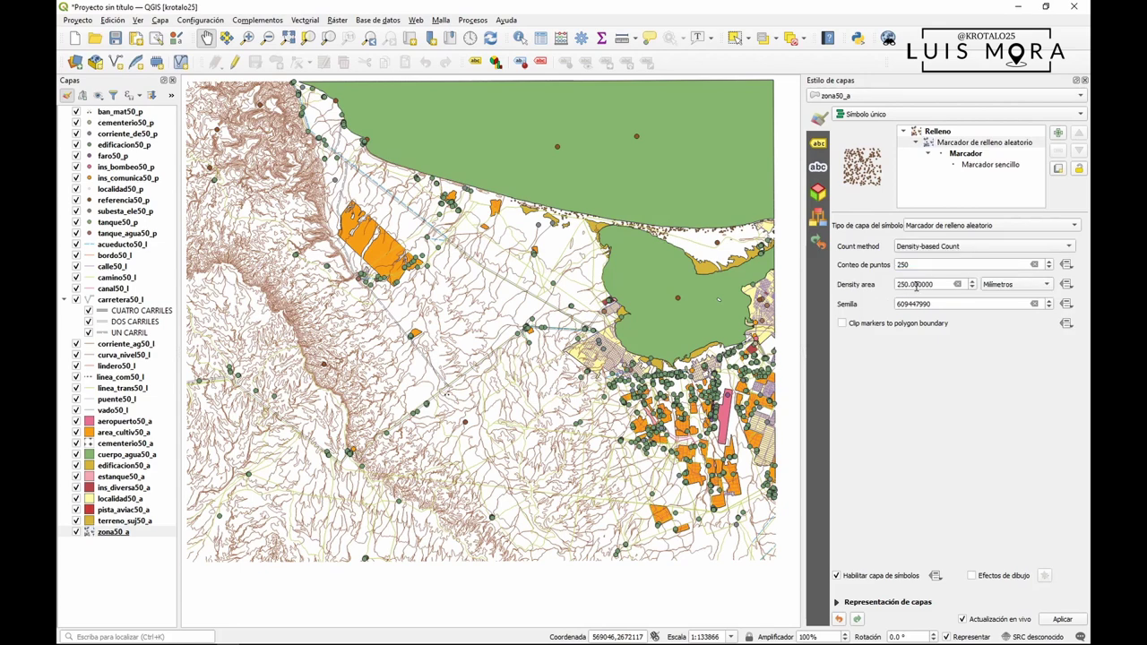
{"action": "left_click", "coordinate": [932, 284]}
{"action": "left_click_drag", "start_coordinate": [938, 284], "coordinate": [885, 284]}
{"action": "type", "text": "150"}
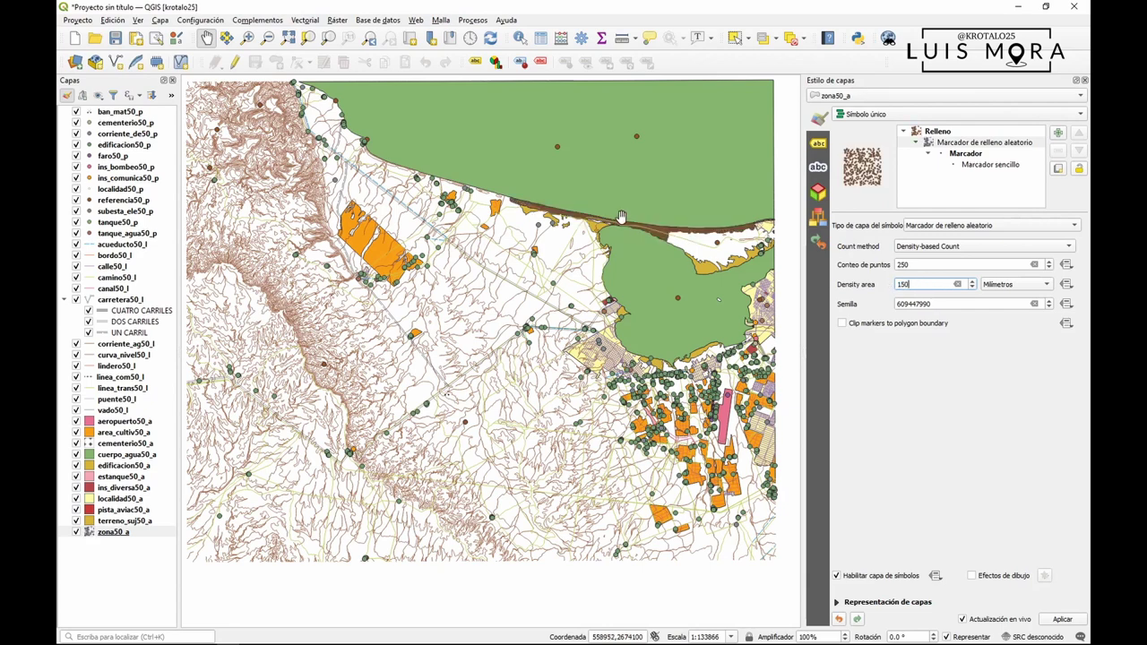
- Try a sparser random fill with a point count of 150 and a density area of 200 mm
{"action": "double_click", "coordinate": [914, 265]}
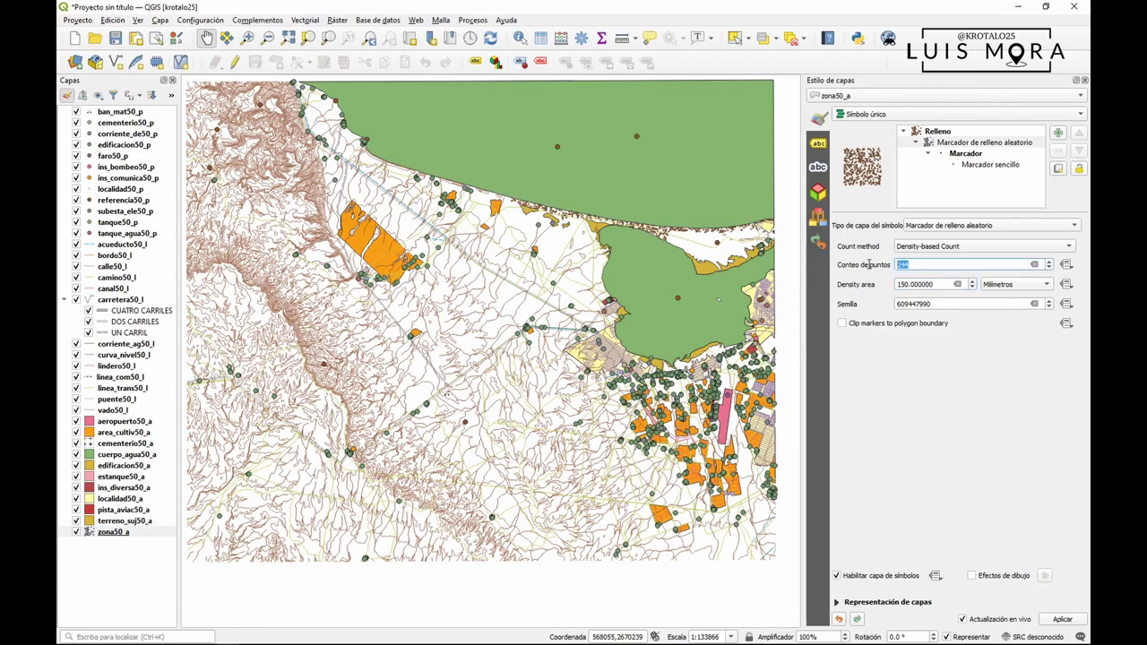
{"action": "type", "text": "150"}
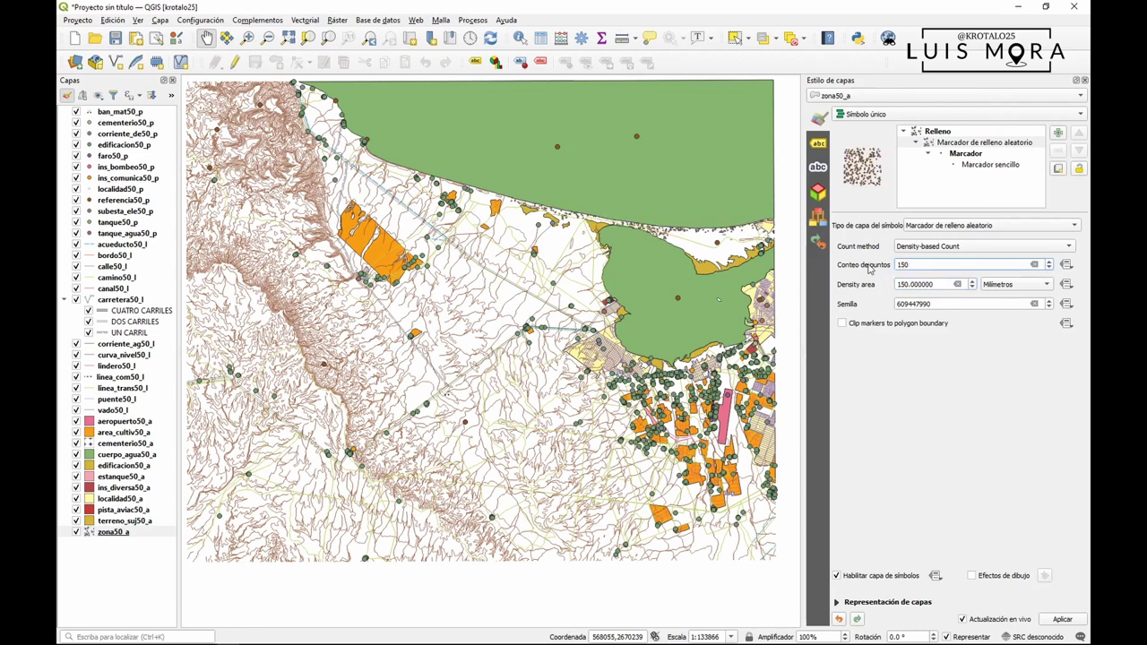
{"action": "left_click_drag", "start_coordinate": [919, 265], "coordinate": [885, 284]}
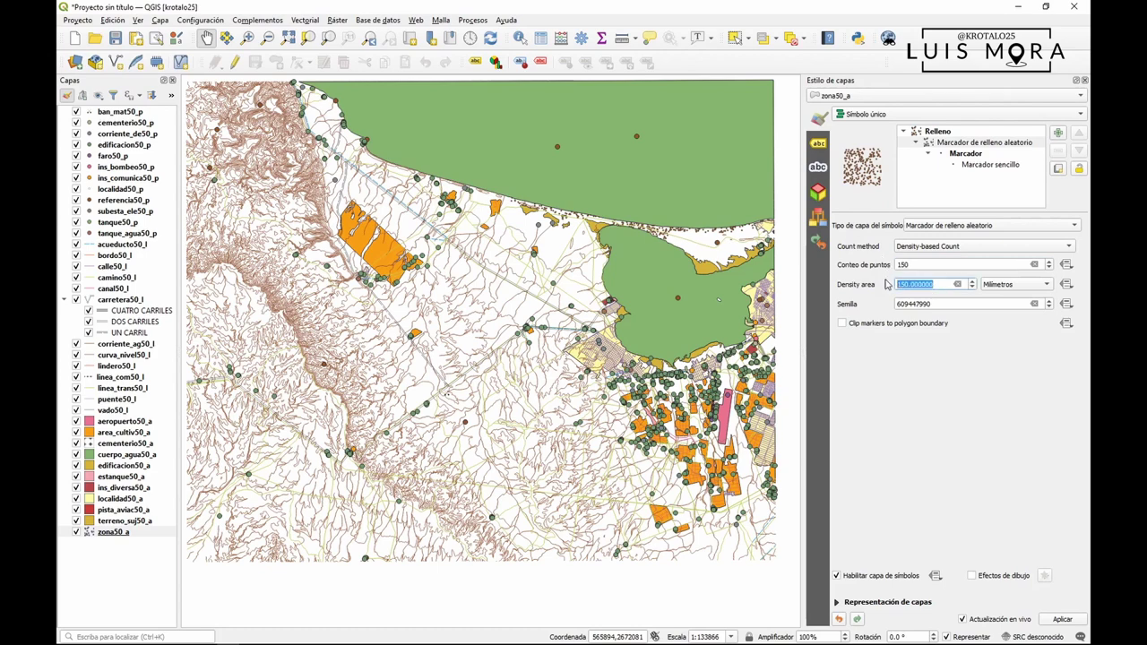
{"action": "type", "text": "200"}
- Try a point count of 200 for the random marker fill and raise it to 250
{"action": "left_click_drag", "start_coordinate": [914, 265], "coordinate": [869, 268]}
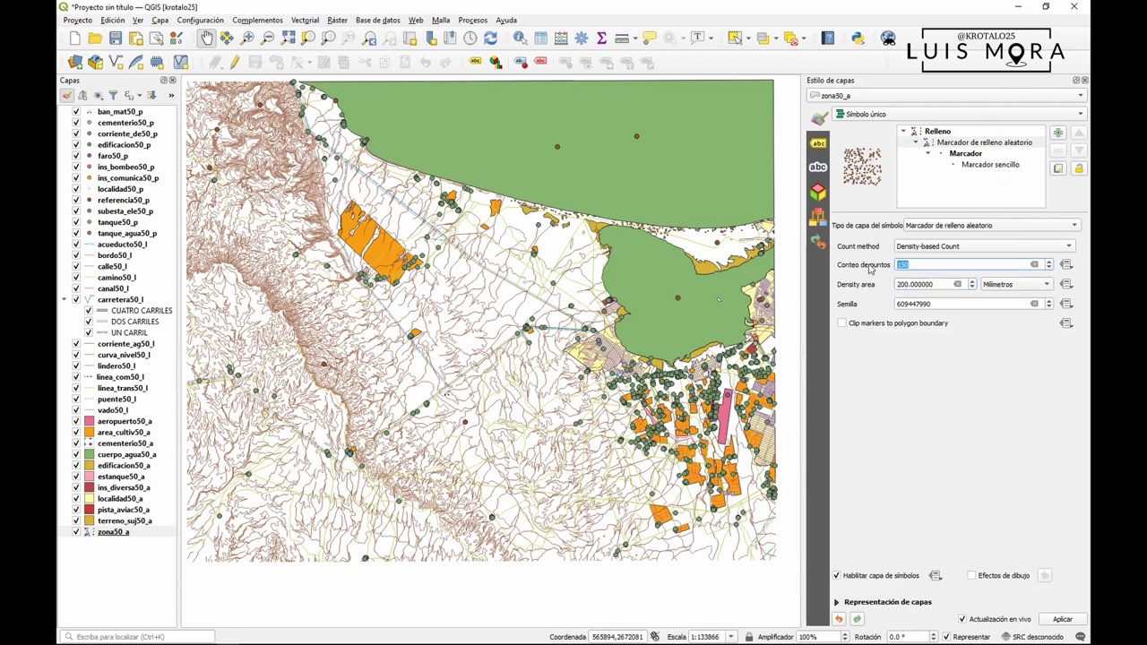
{"action": "type", "text": "200"}
{"action": "left_click_drag", "start_coordinate": [929, 266], "coordinate": [885, 258]}
{"action": "type", "text": "250"}
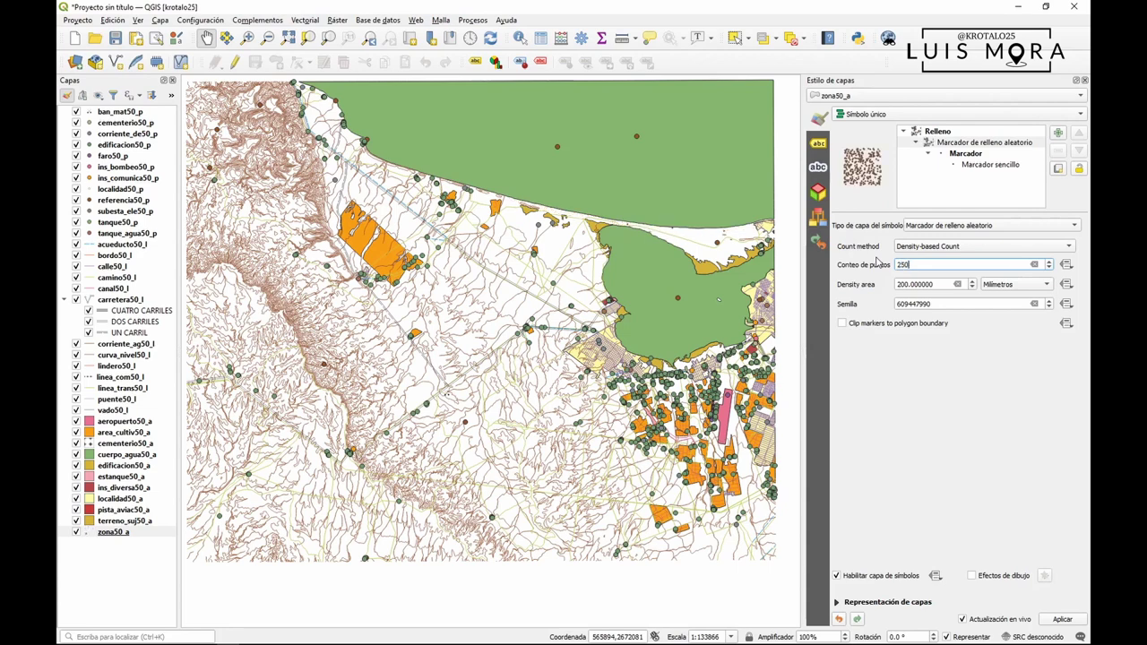
- Try a density area of 250 mm for the random marker fill, followed by 2000 mm
{"action": "left_click_drag", "start_coordinate": [936, 287], "coordinate": [881, 281]}
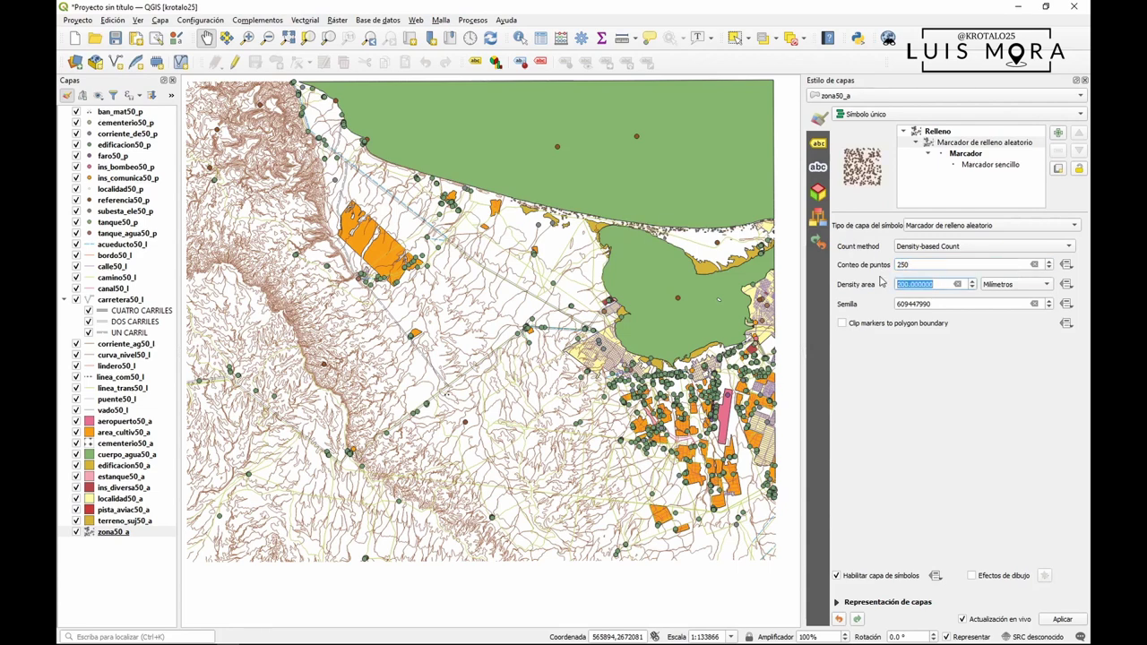
{"action": "type", "text": "250"}
{"action": "key", "text": "BackSpace"}
{"action": "key", "text": "BackSpace"}
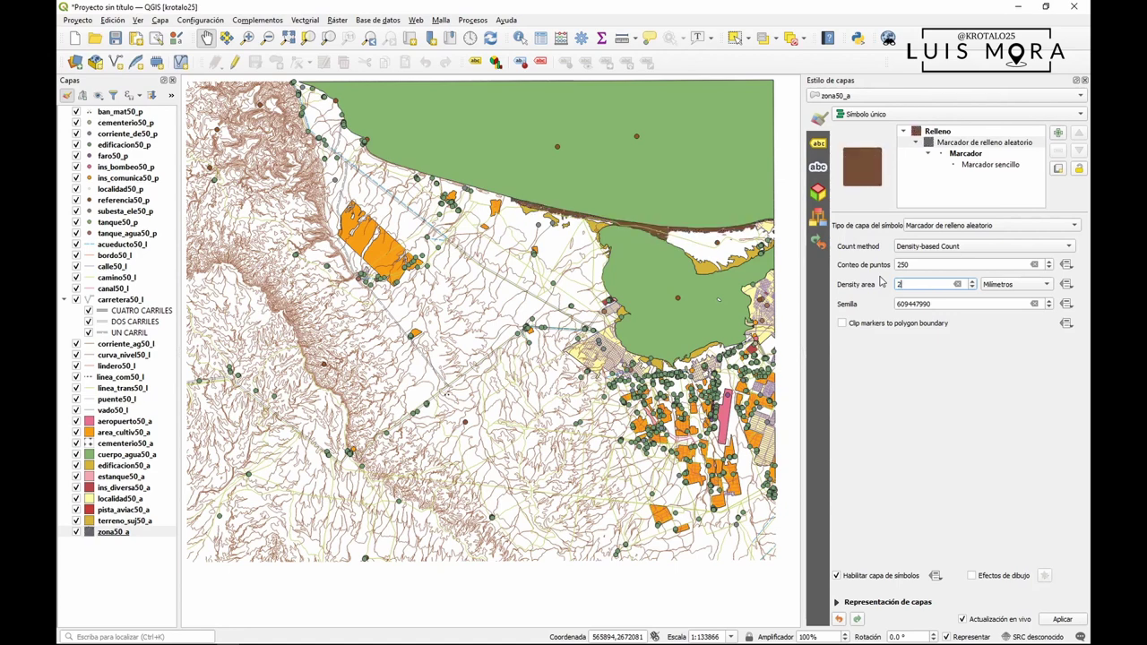
{"action": "type", "text": "000"}
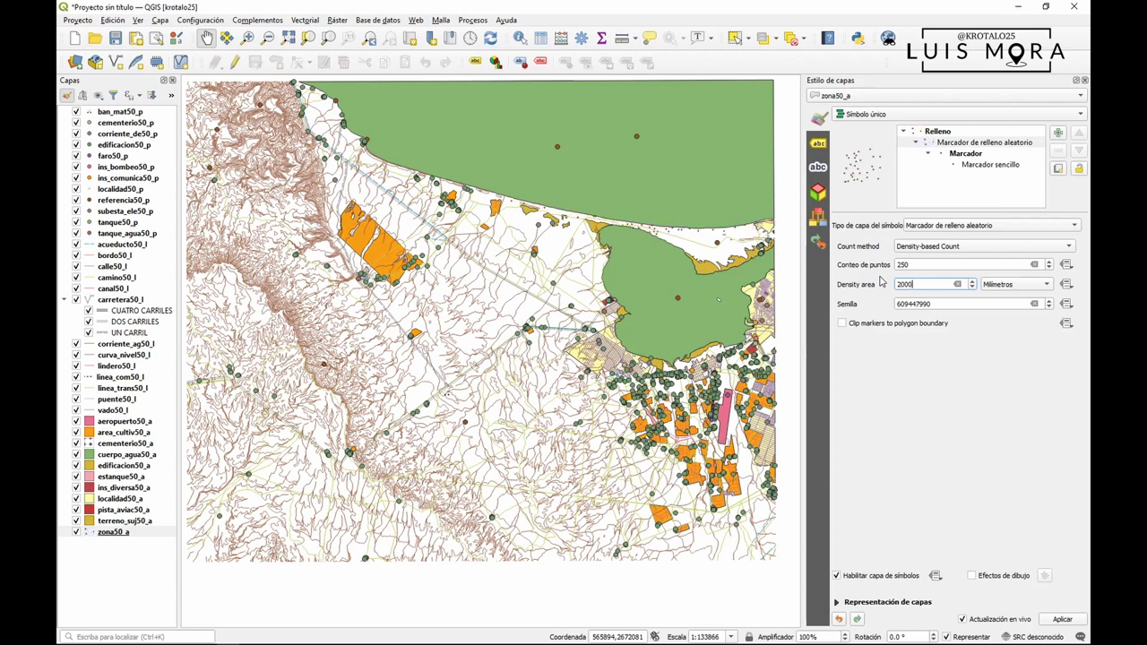
- Set the density area of the random marker fill to 300 mm
{"action": "key", "text": "BackSpace"}
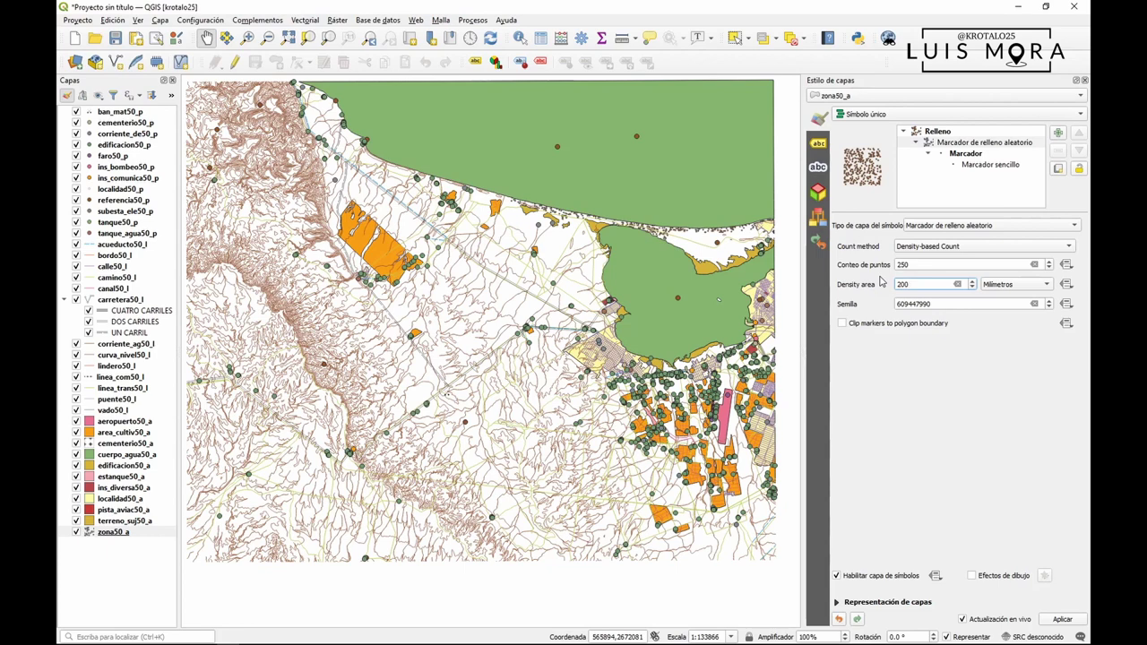
{"action": "key", "text": "BackSpace"}
{"action": "key", "text": "BackSpace"}
{"action": "key", "text": "BackSpace"}
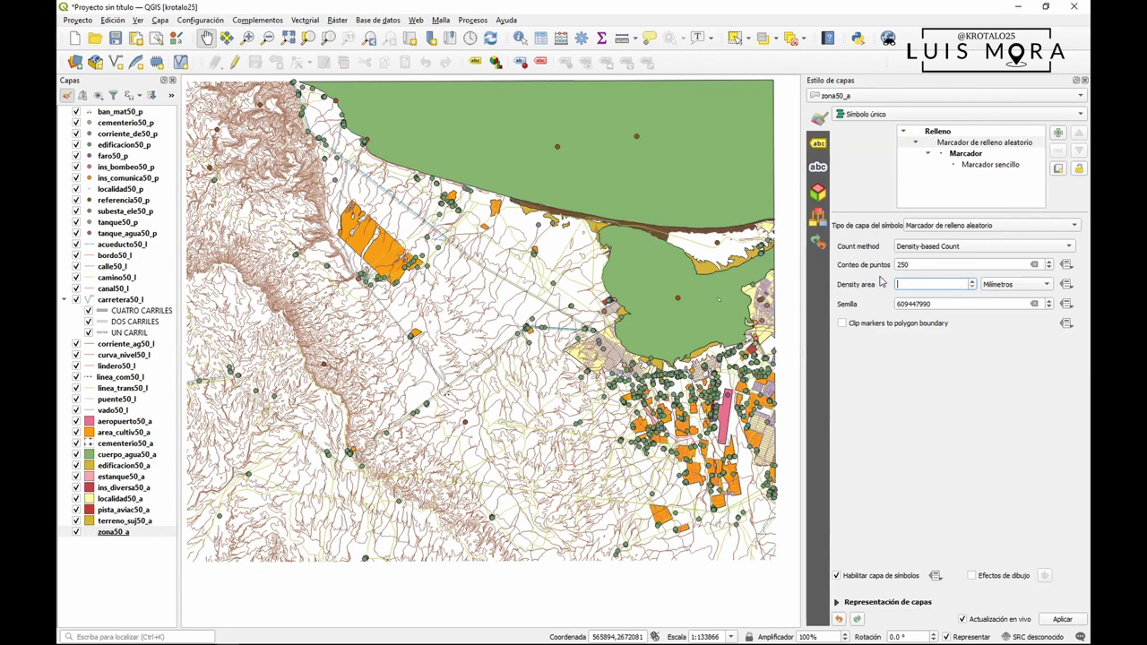
{"action": "type", "text": "300"}
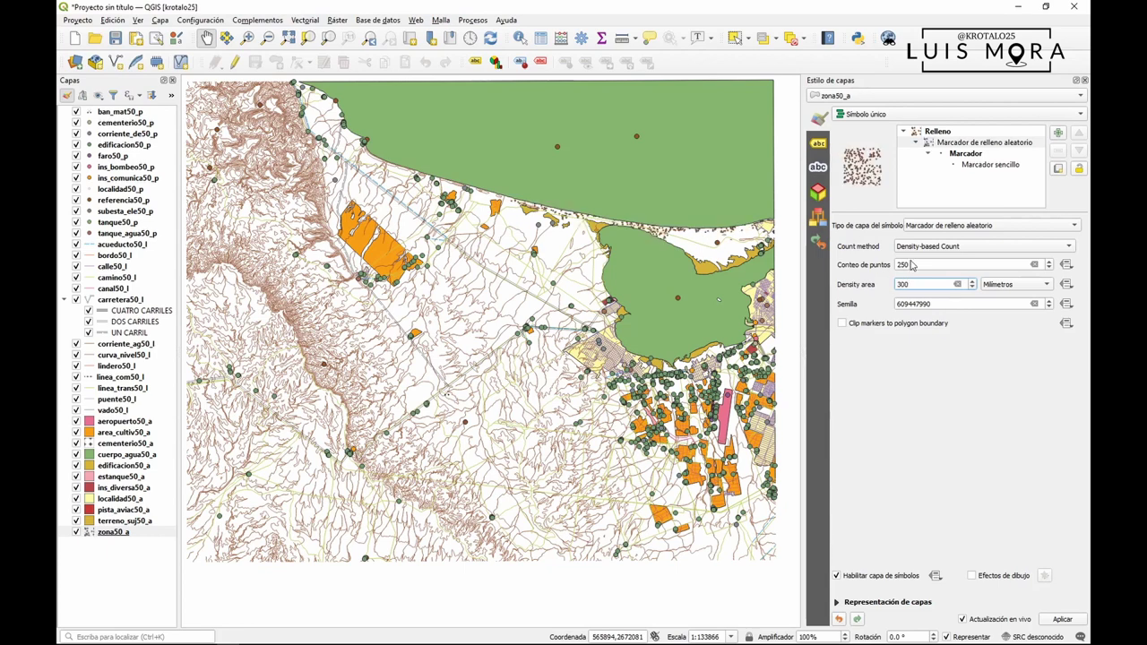
- Try a point count of 500 for the random marker fill and raise it to 600
{"action": "double_click", "coordinate": [922, 266]}
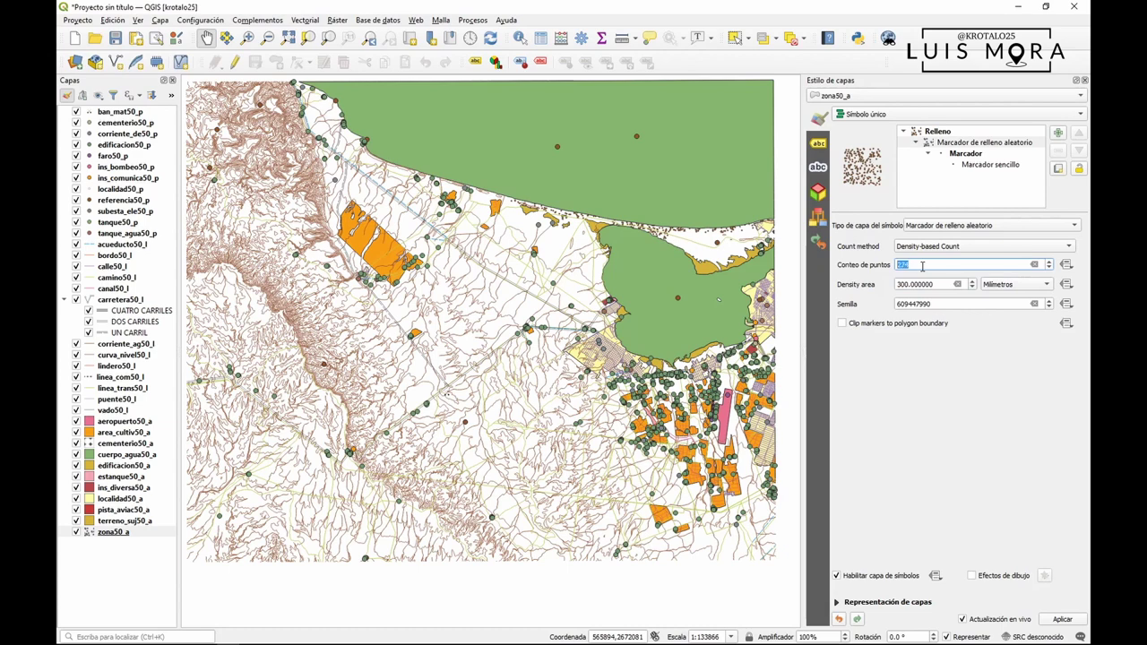
{"action": "type", "text": "5"}
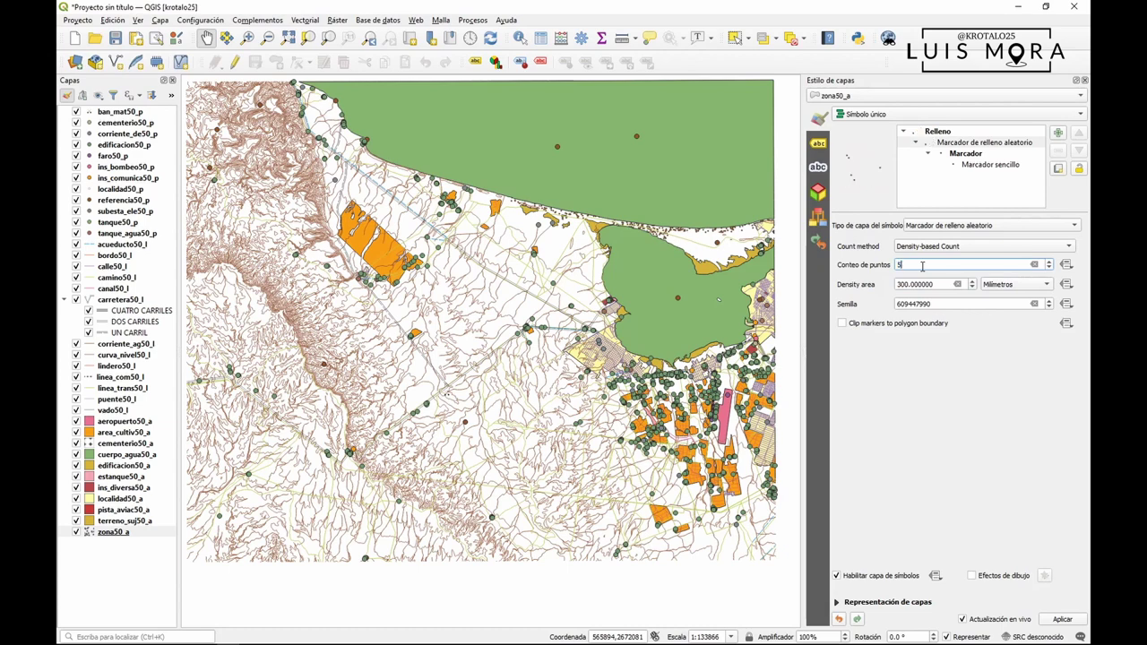
{"action": "type", "text": "00"}
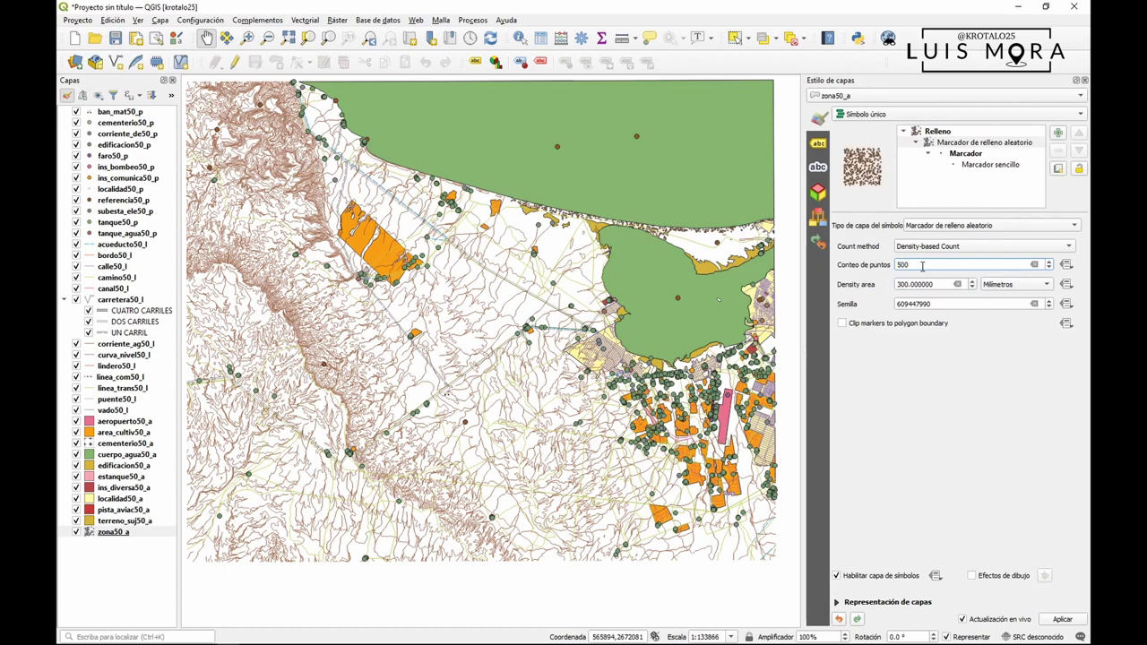
{"action": "double_click", "coordinate": [897, 262]}
{"action": "type", "text": "600"}
- Save the complete fill symbol to the symbol library as "Zona arenosa" with the tag tipoINEGI
{"action": "left_click", "coordinate": [938, 131]}
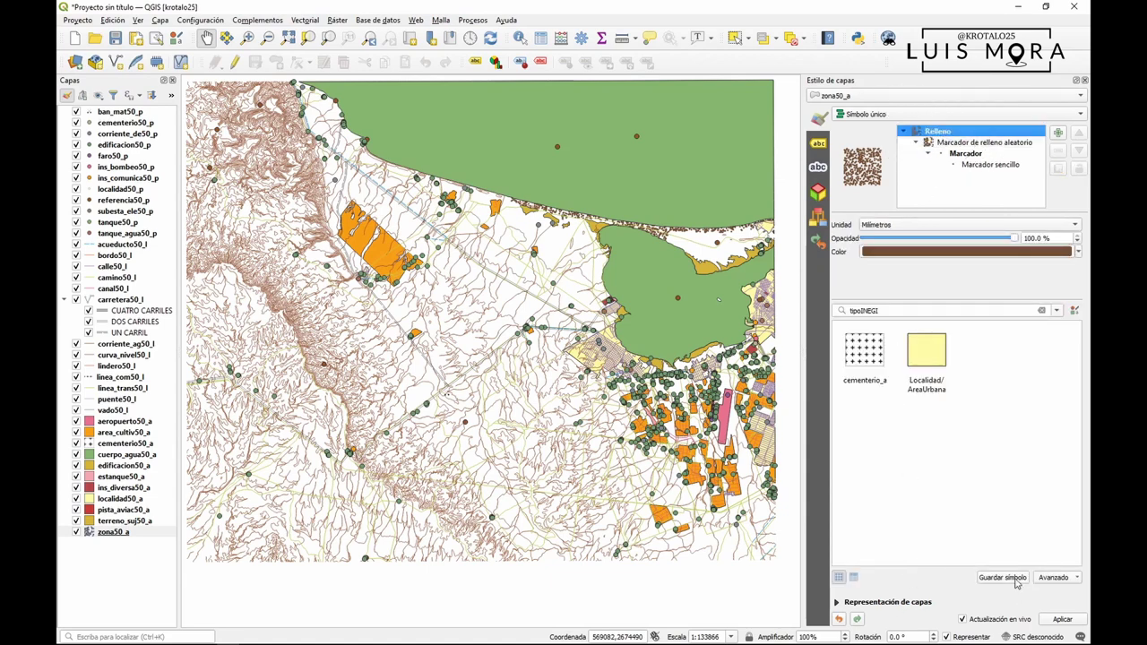
{"action": "left_click", "coordinate": [1002, 578]}
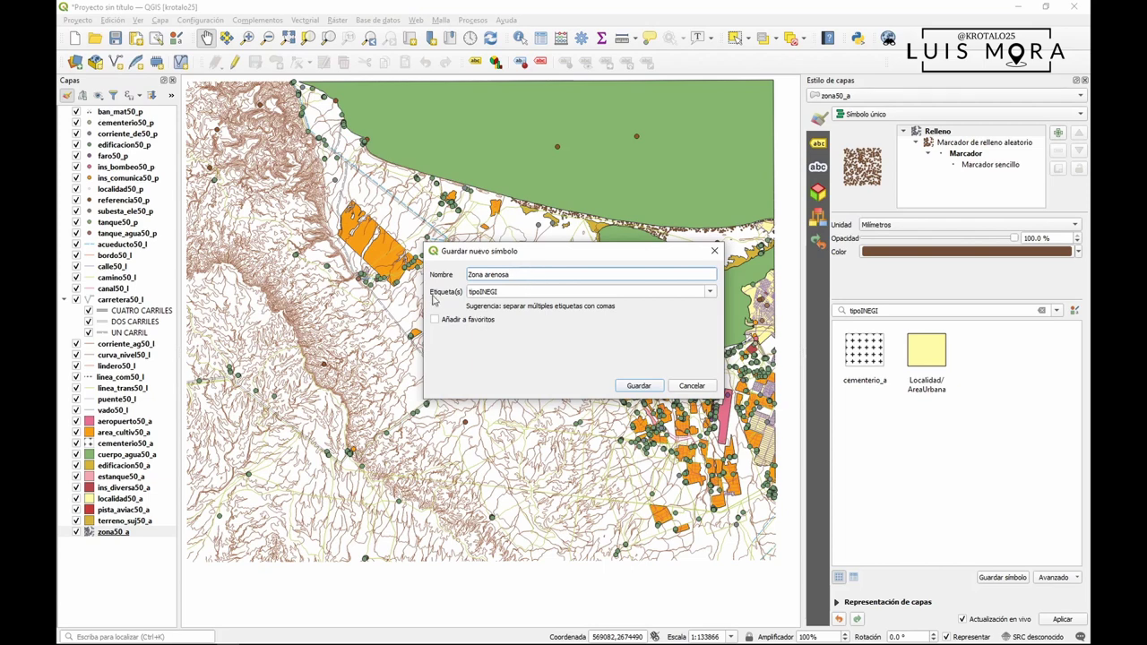
{"action": "left_click", "coordinate": [638, 386]}
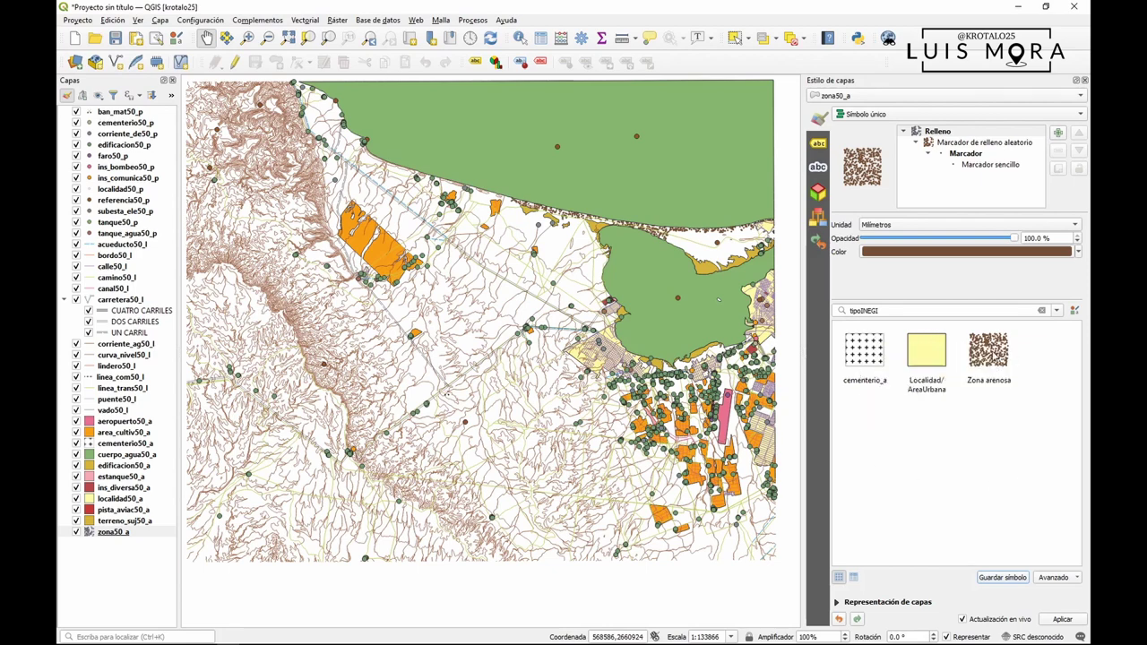
{"action": "mouse_move", "coordinate": [992, 355]}
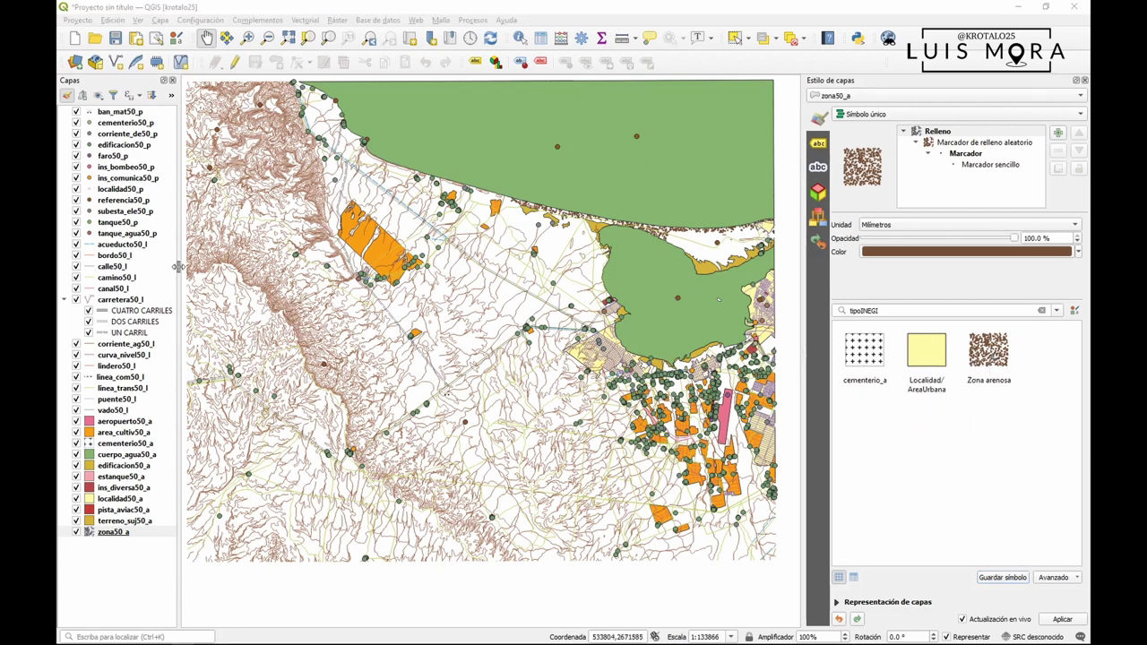
- Make area_cultiv50_a the active layer for styling
{"action": "left_click", "coordinate": [130, 134]}
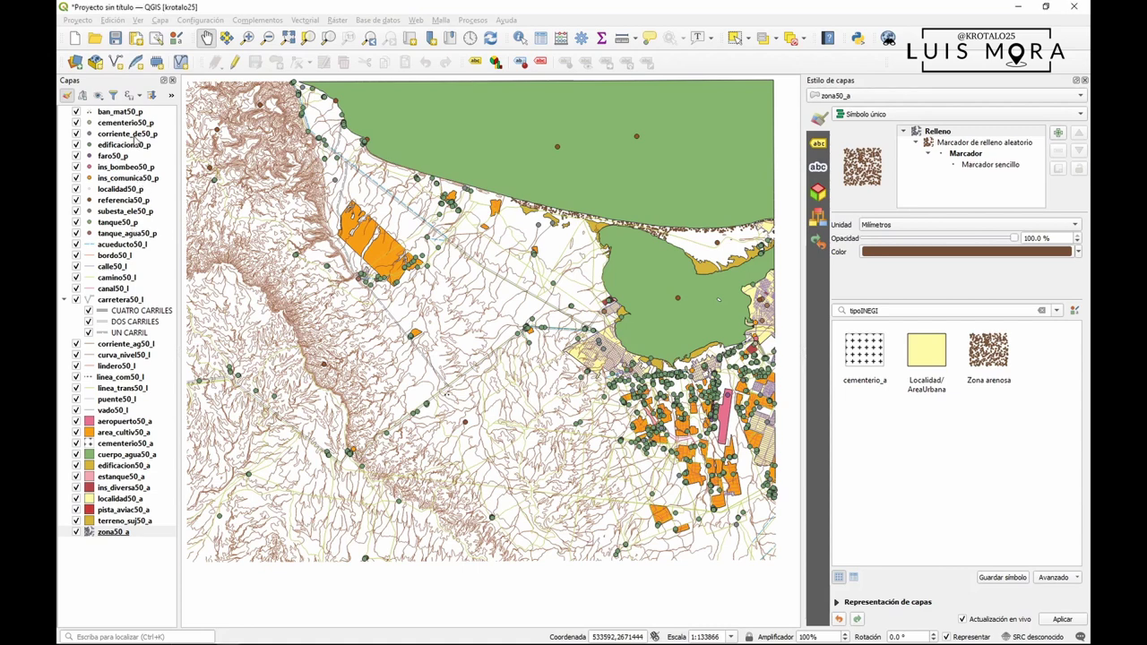
{"action": "left_click", "coordinate": [134, 333]}
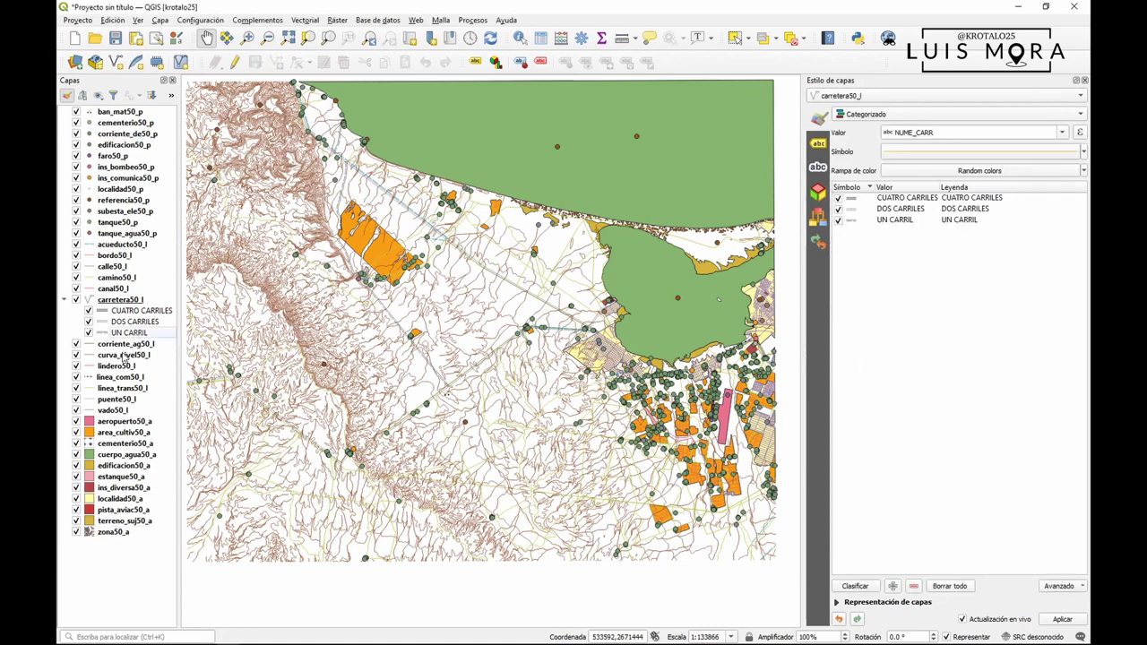
{"action": "left_click", "coordinate": [122, 433]}
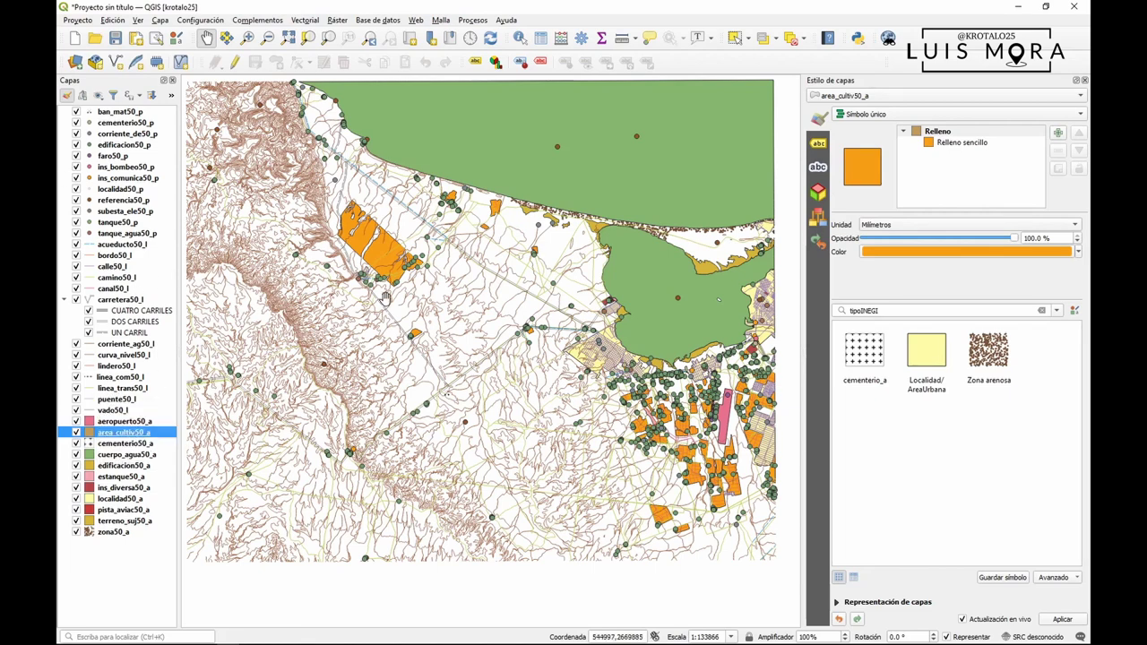
- Switch to Foxit Reader and look through the INEGI symbol catalogue from its first page through the index to Chapter I
{"action": "mouse_move", "coordinate": [363, 640]}
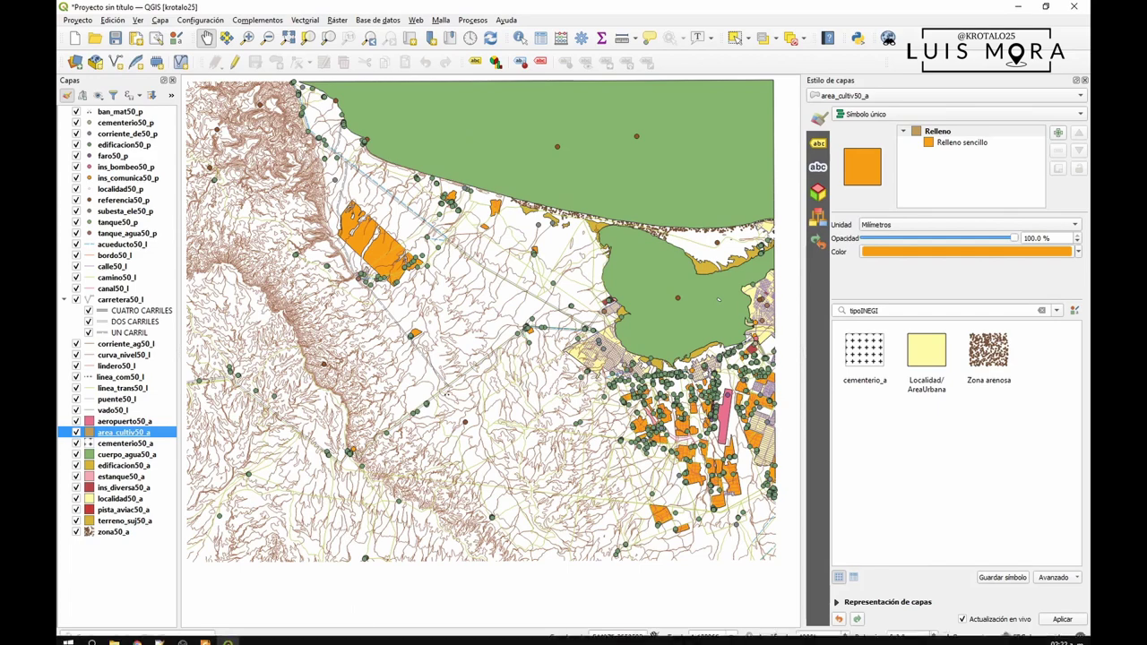
{"action": "left_click", "coordinate": [228, 642]}
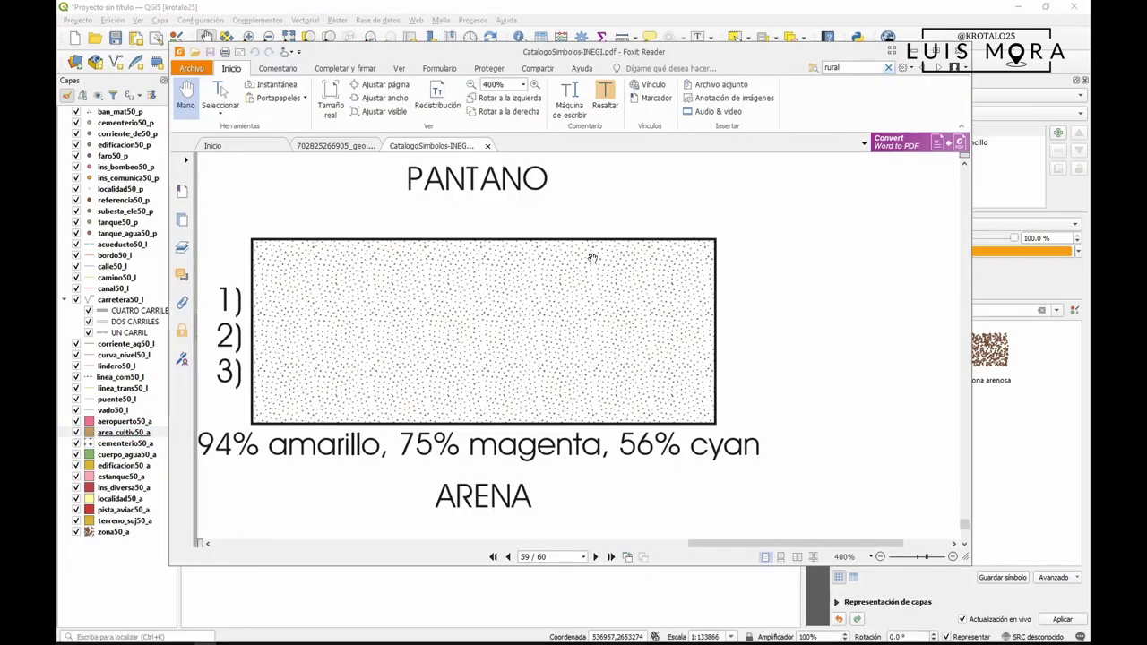
{"action": "scroll", "coordinate": [594, 257], "scroll_direction": "down", "scroll_amount": 5}
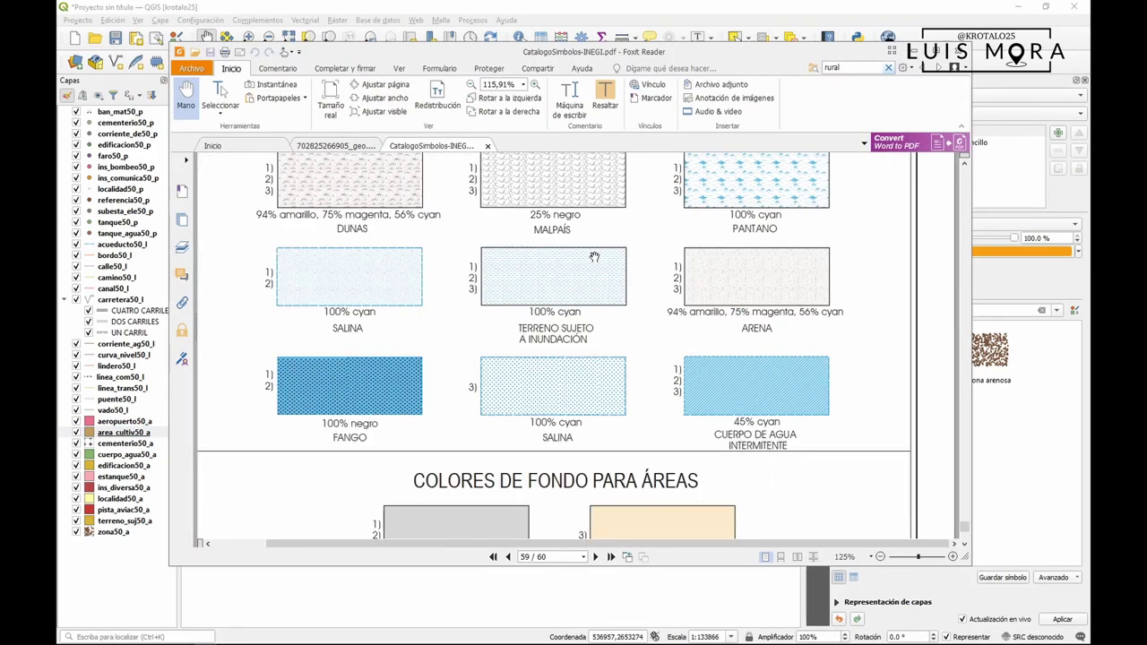
{"action": "key", "text": "Home"}
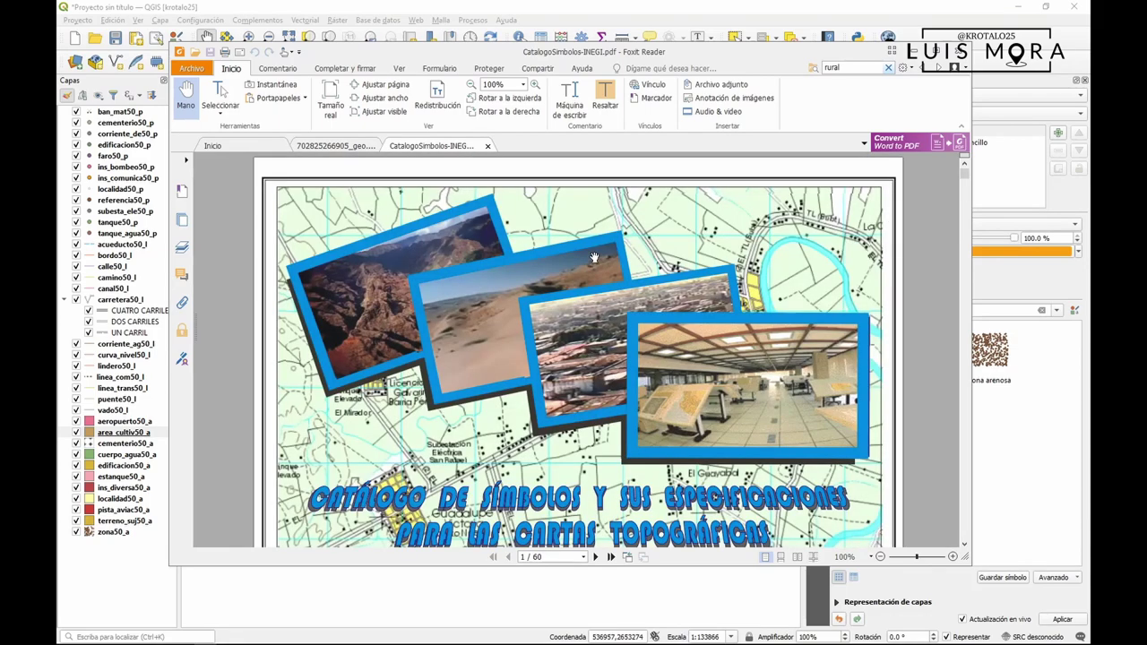
{"action": "scroll", "coordinate": [594, 257], "scroll_direction": "down", "scroll_amount": 15}
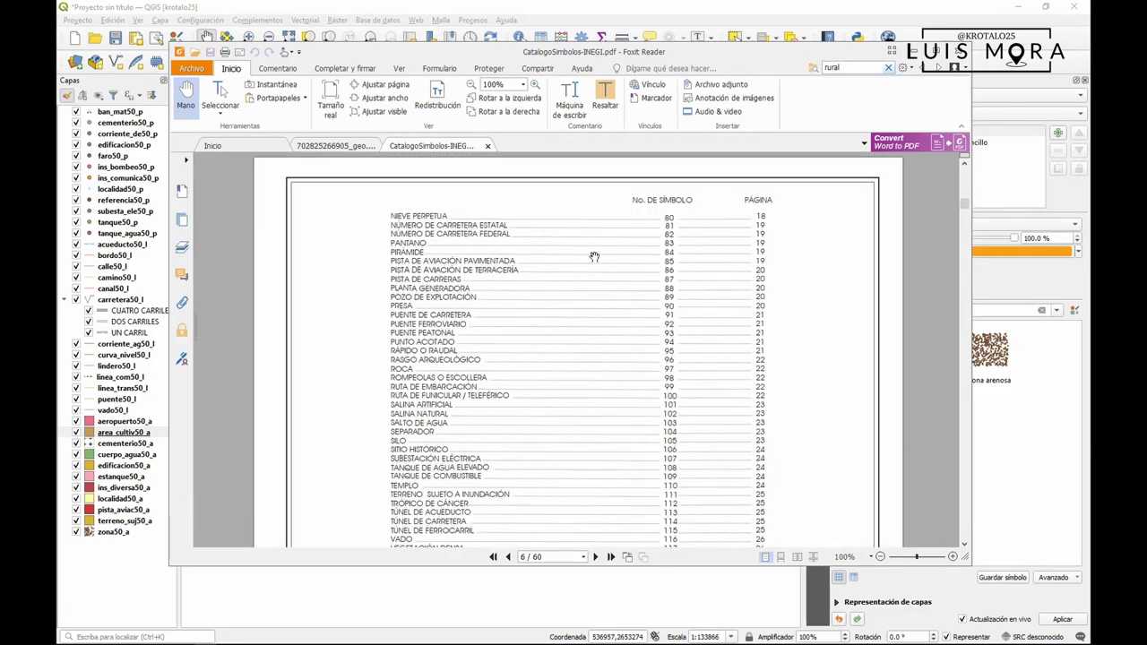
{"action": "scroll", "coordinate": [594, 257], "scroll_direction": "down", "scroll_amount": 5}
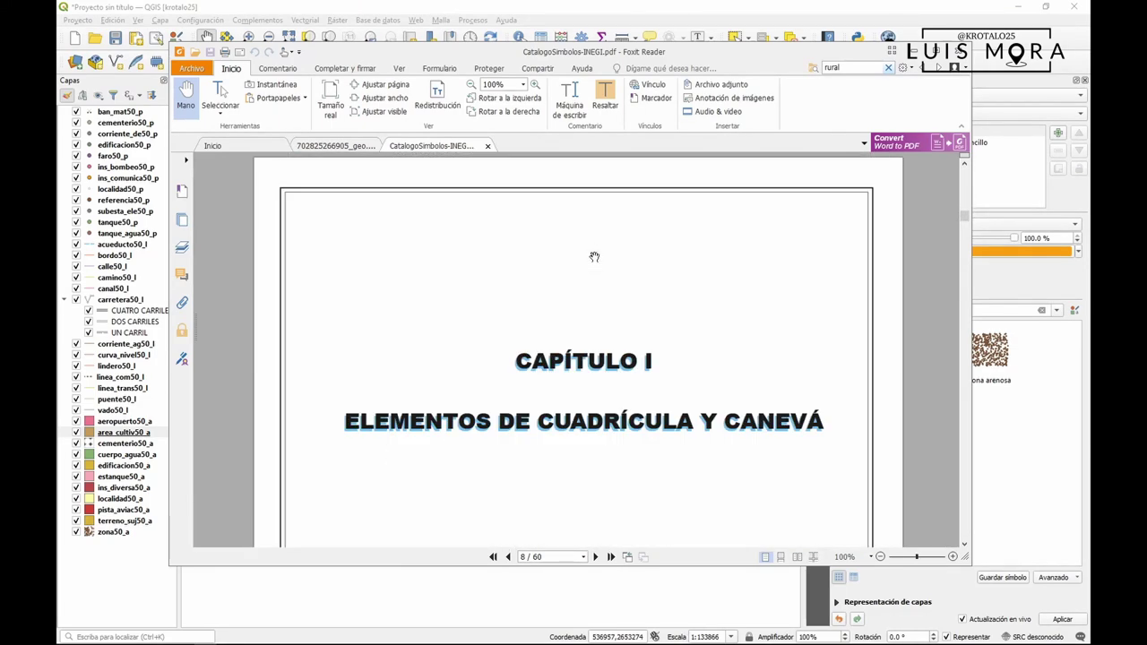
{"action": "left_click", "coordinate": [327, 146]}
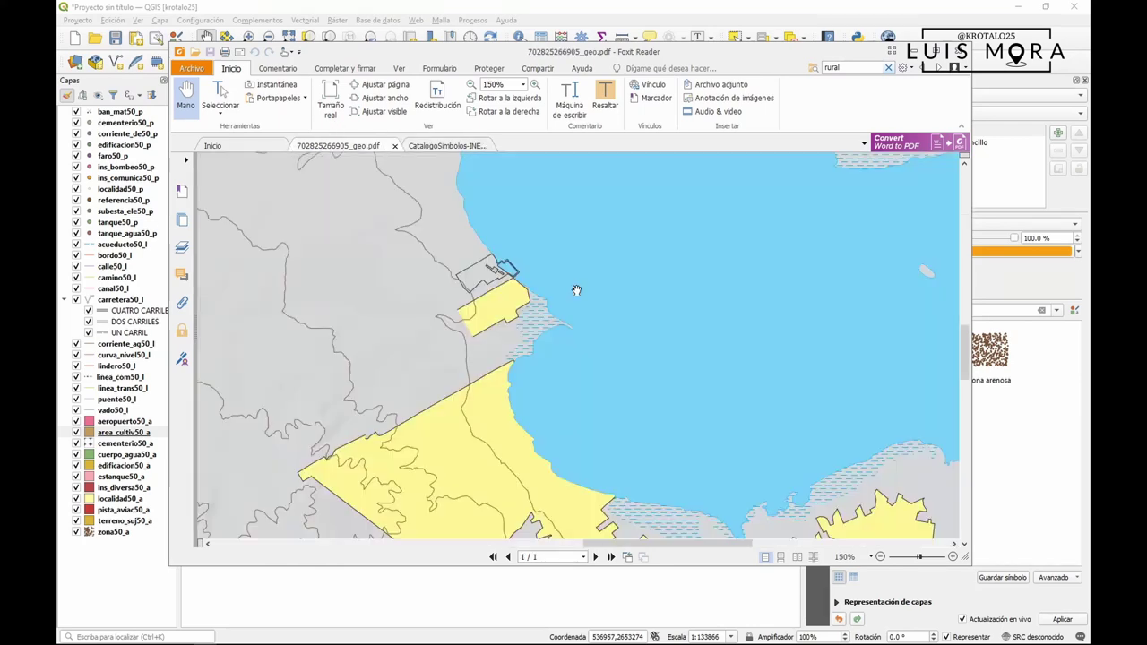
{"action": "scroll", "coordinate": [623, 322], "scroll_direction": "down", "scroll_amount": 3, "text": "ctrl"}
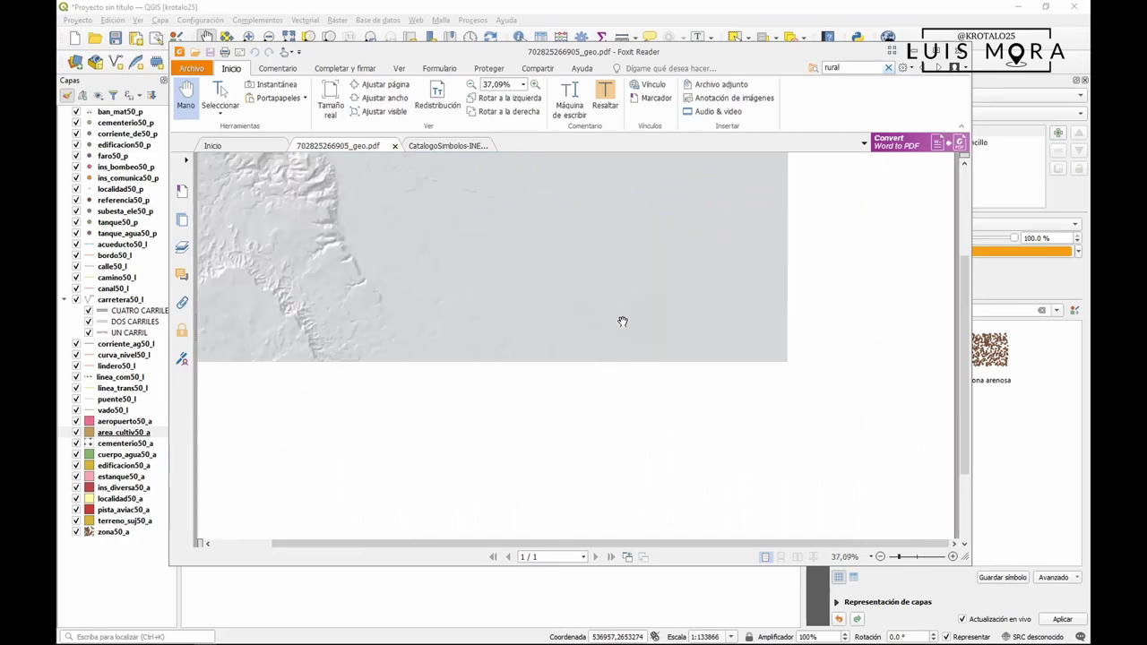
{"action": "scroll", "coordinate": [623, 322], "scroll_direction": "down", "scroll_amount": 2, "text": "ctrl"}
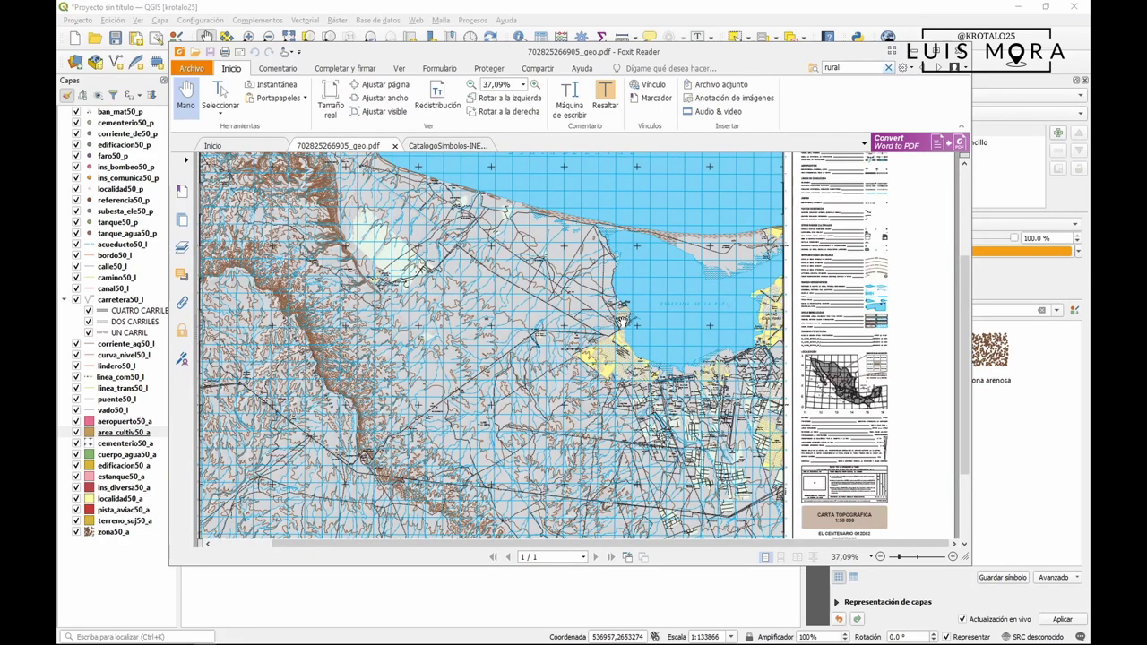
{"action": "scroll", "coordinate": [623, 321], "scroll_direction": "up", "scroll_amount": 1, "text": "ctrl"}
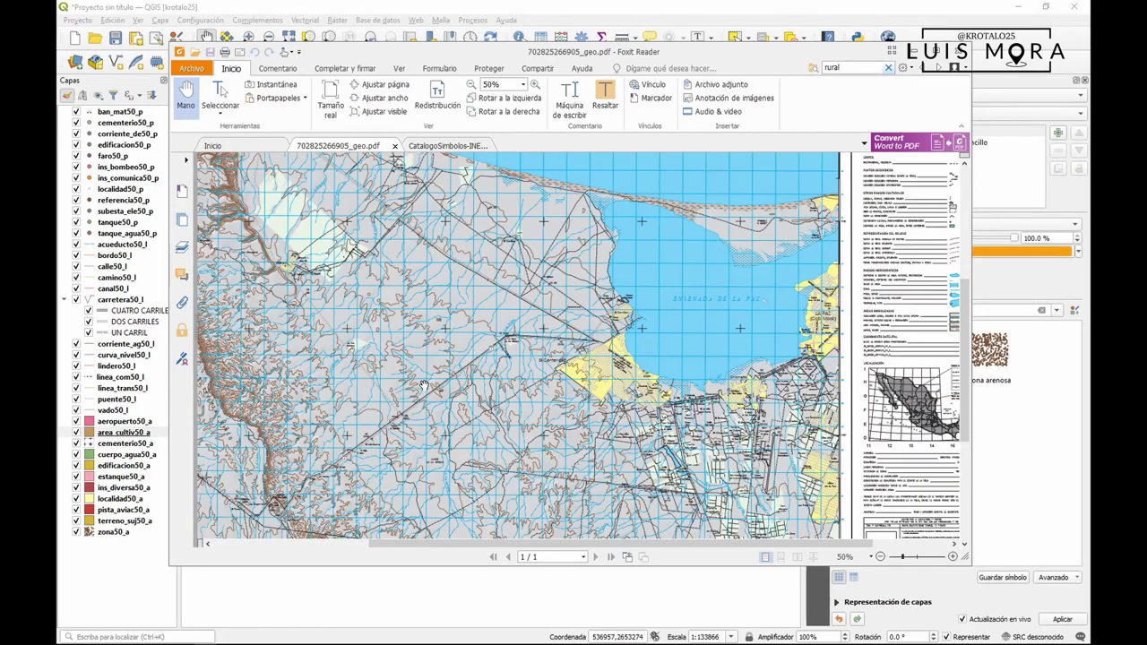
{"action": "left_click_drag", "start_coordinate": [424, 386], "coordinate": [404, 351]}
{"action": "left_click_drag", "start_coordinate": [869, 342], "coordinate": [732, 360]}
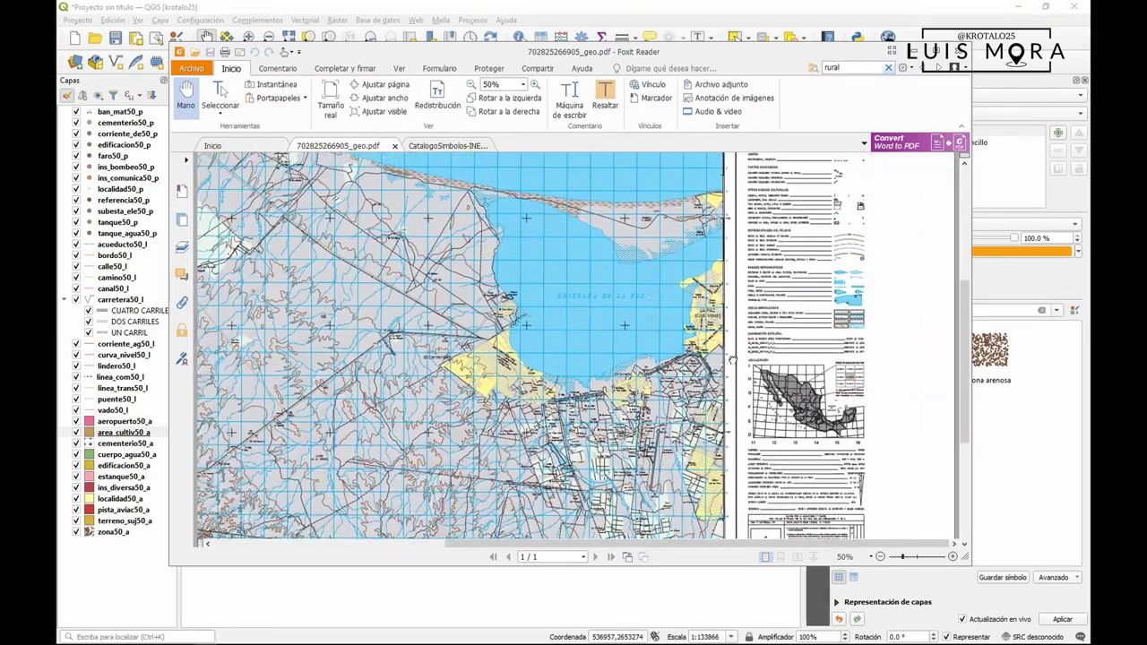
- Examine the legend's hydrographic features and ÁREAS SIMBOLIZADAS symbols up close at 125% zoom
{"action": "right_click", "coordinate": [855, 303]}
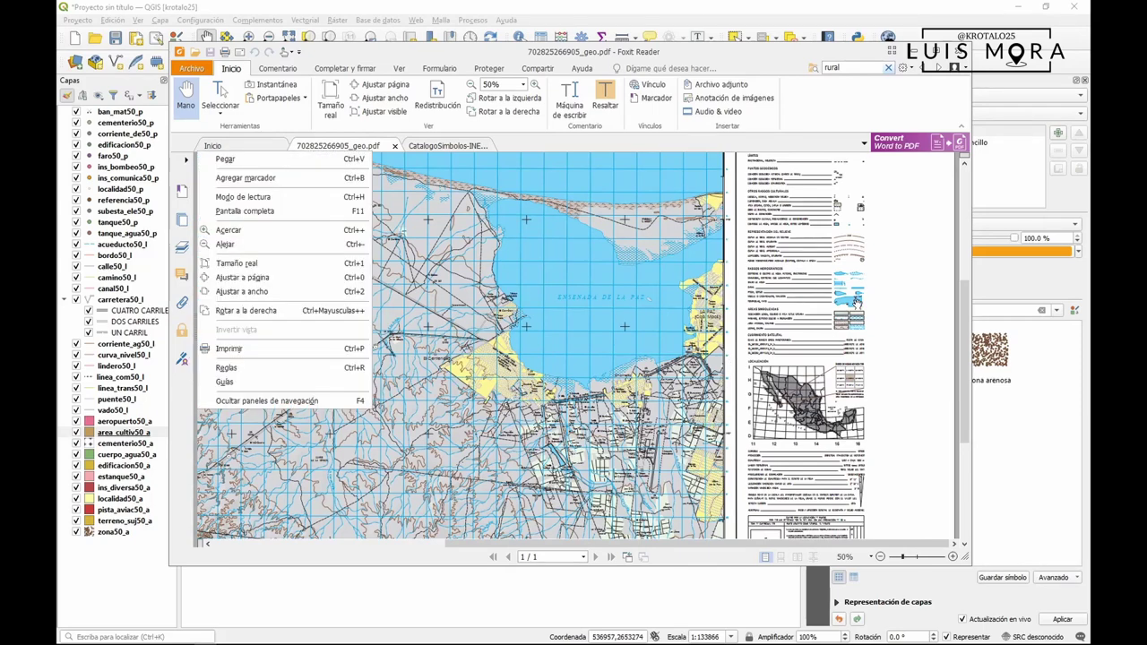
{"action": "key", "text": "Escape"}
{"action": "scroll", "coordinate": [856, 304], "scroll_direction": "up", "scroll_amount": 3}
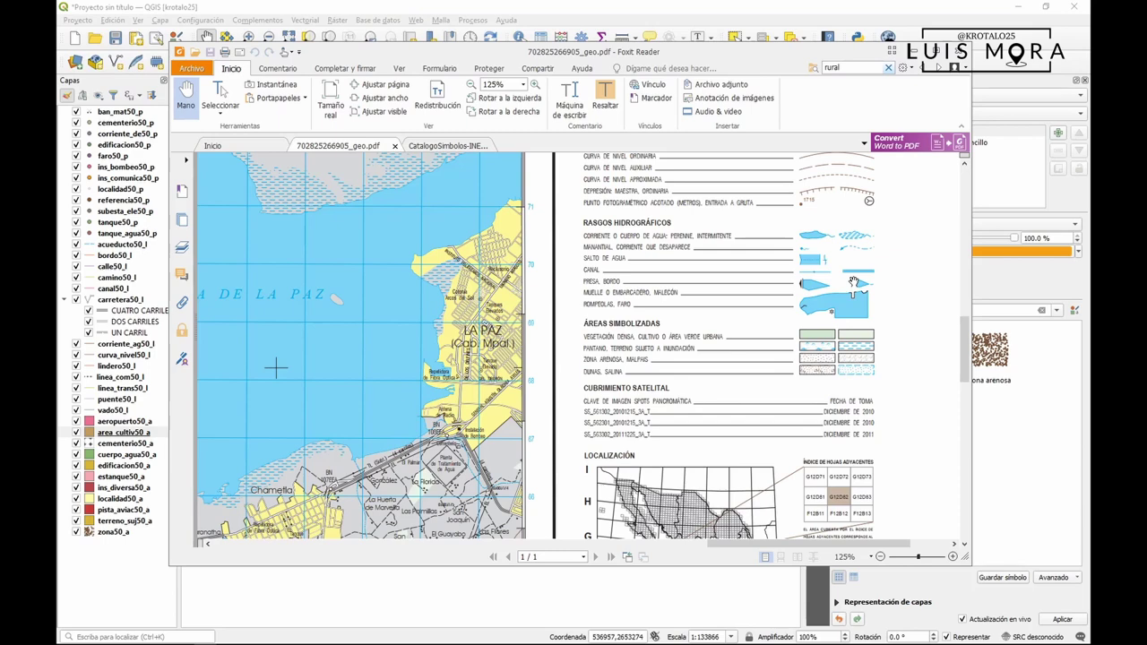
{"action": "left_click_drag", "start_coordinate": [576, 328], "coordinate": [654, 332]}
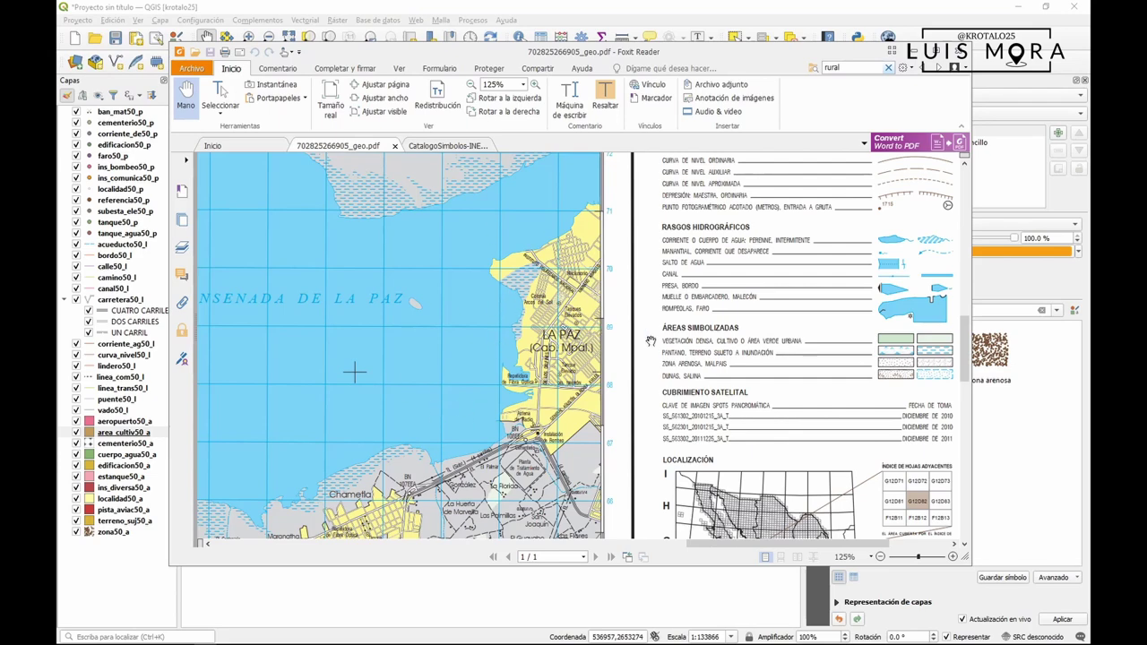
- Switch back to QGIS and open the Style Manager
{"action": "left_click", "coordinate": [771, 13]}
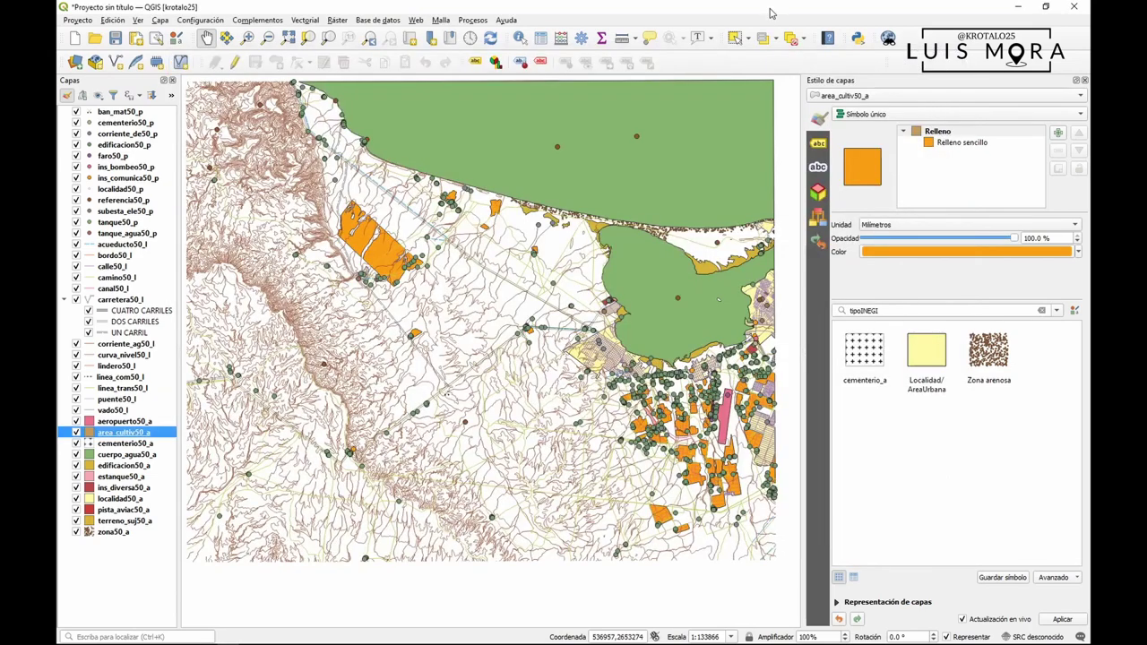
{"action": "left_click", "coordinate": [1075, 310]}
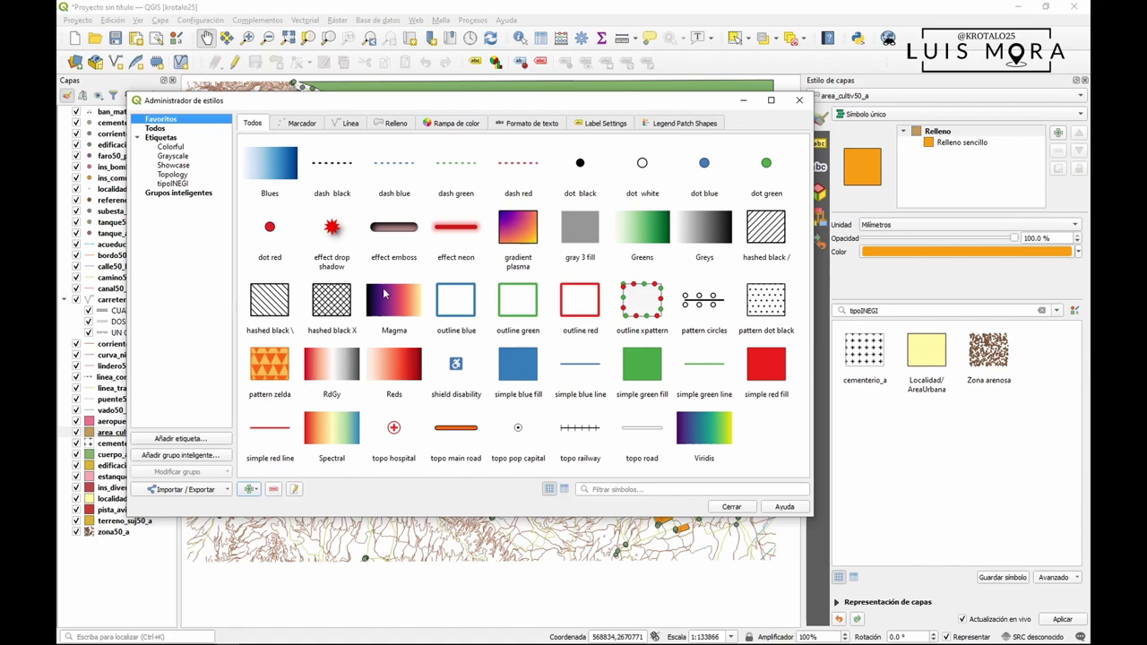
{"action": "left_click", "coordinate": [224, 491]}
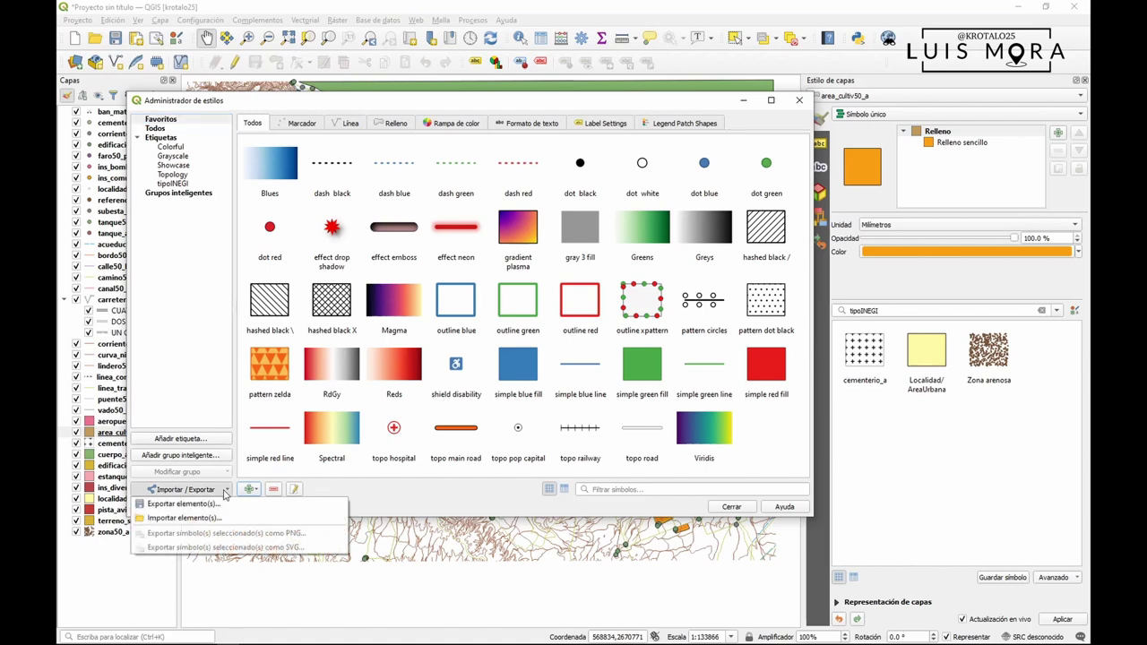
{"action": "left_click", "coordinate": [184, 518]}
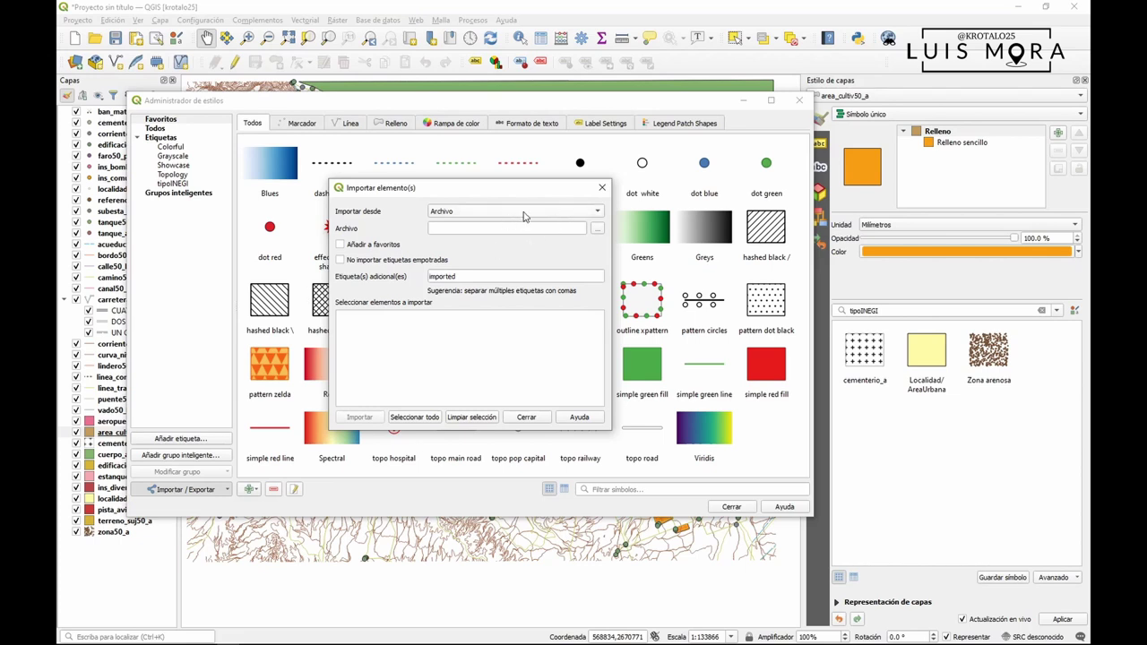
{"action": "key", "text": "Escape"}
- Start an import of style items from a file and load simbolos_tipoINEGI.xml from the GitHub\symbol folder
{"action": "left_click", "coordinate": [224, 489]}
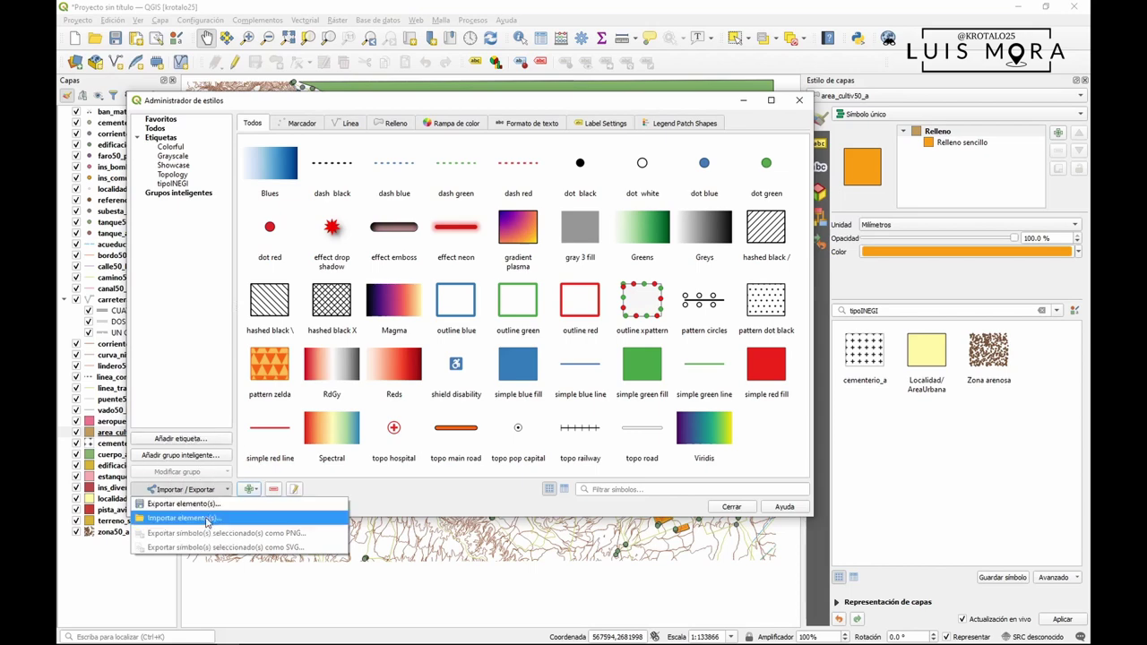
{"action": "left_click", "coordinate": [207, 520]}
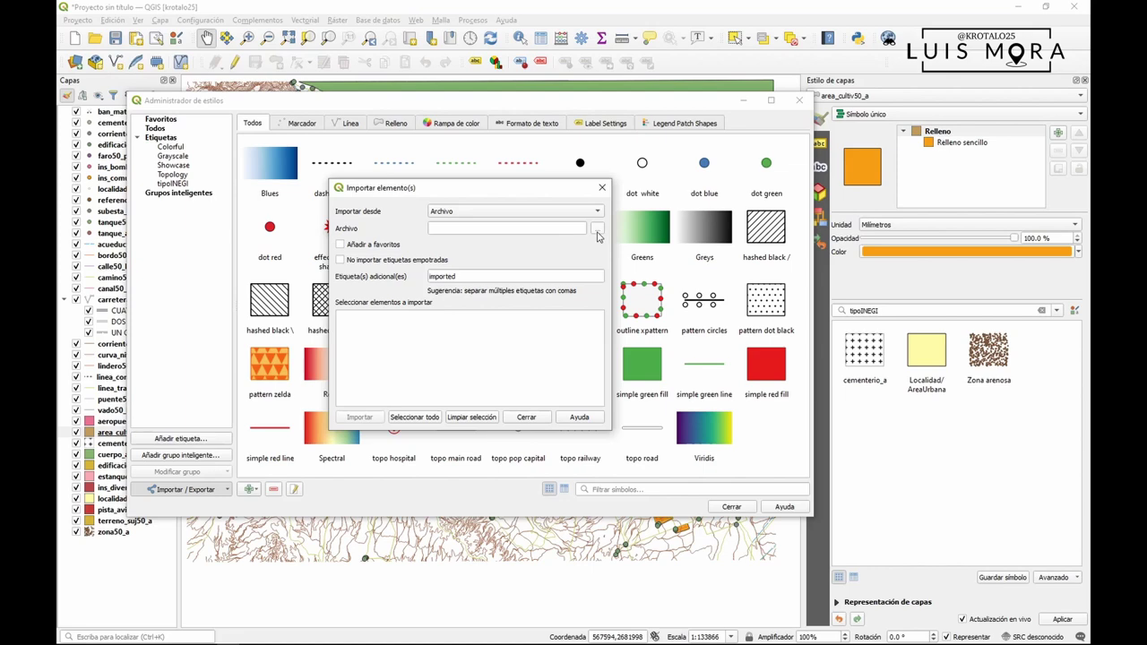
{"action": "left_click", "coordinate": [597, 229]}
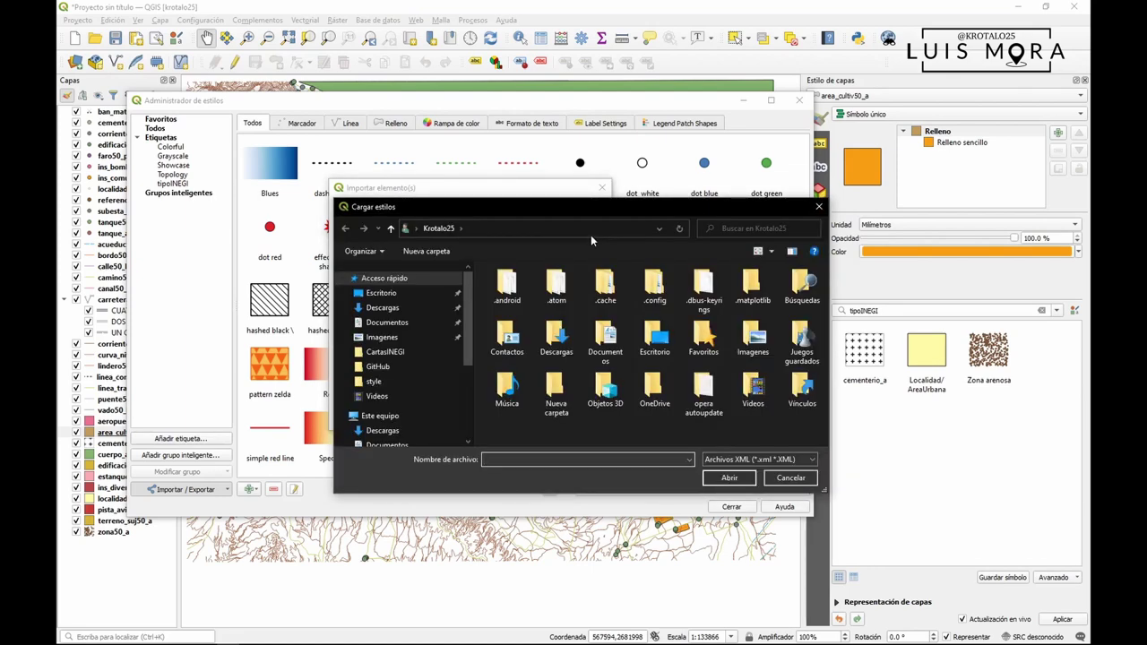
{"action": "left_click", "coordinate": [378, 367]}
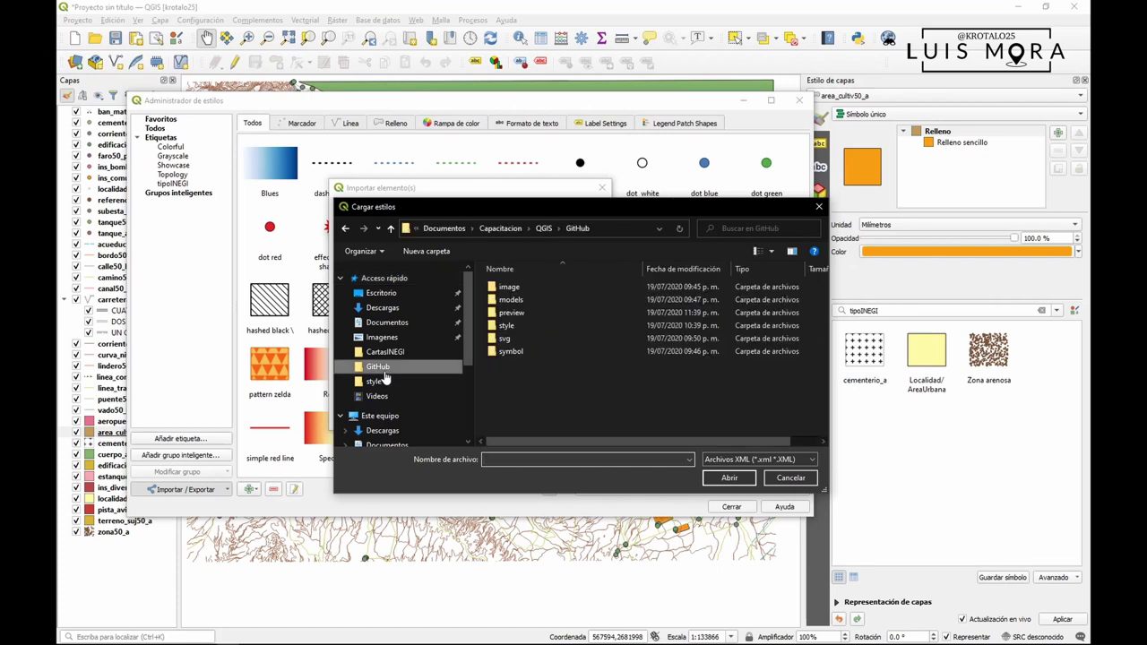
{"action": "double_click", "coordinate": [523, 351]}
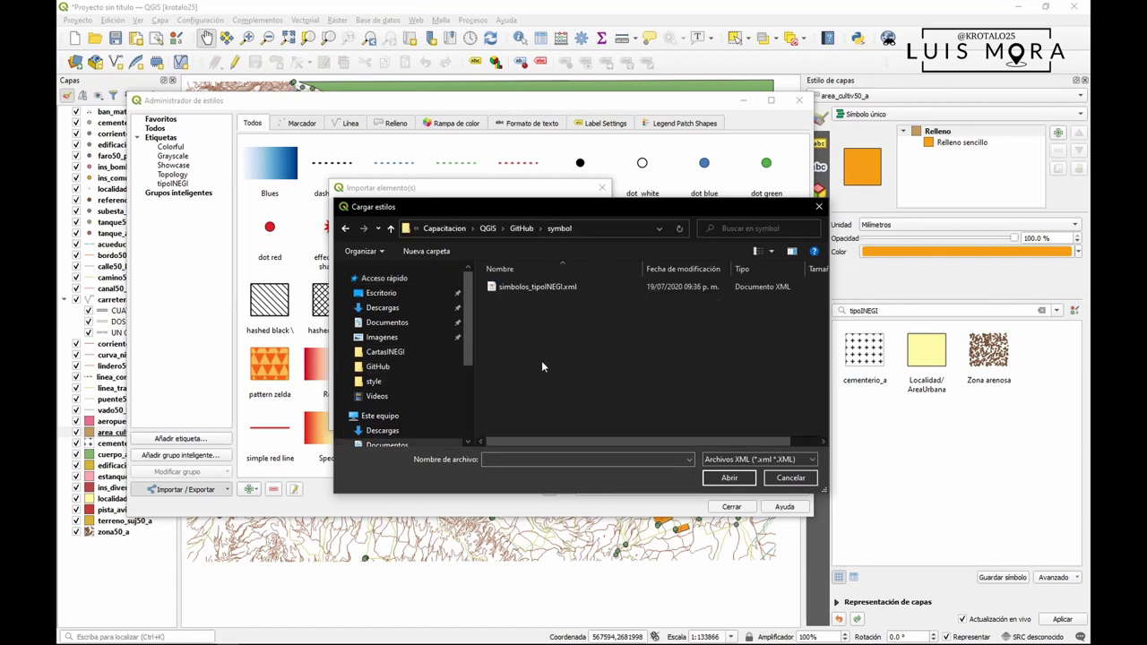
{"action": "left_click", "coordinate": [533, 288]}
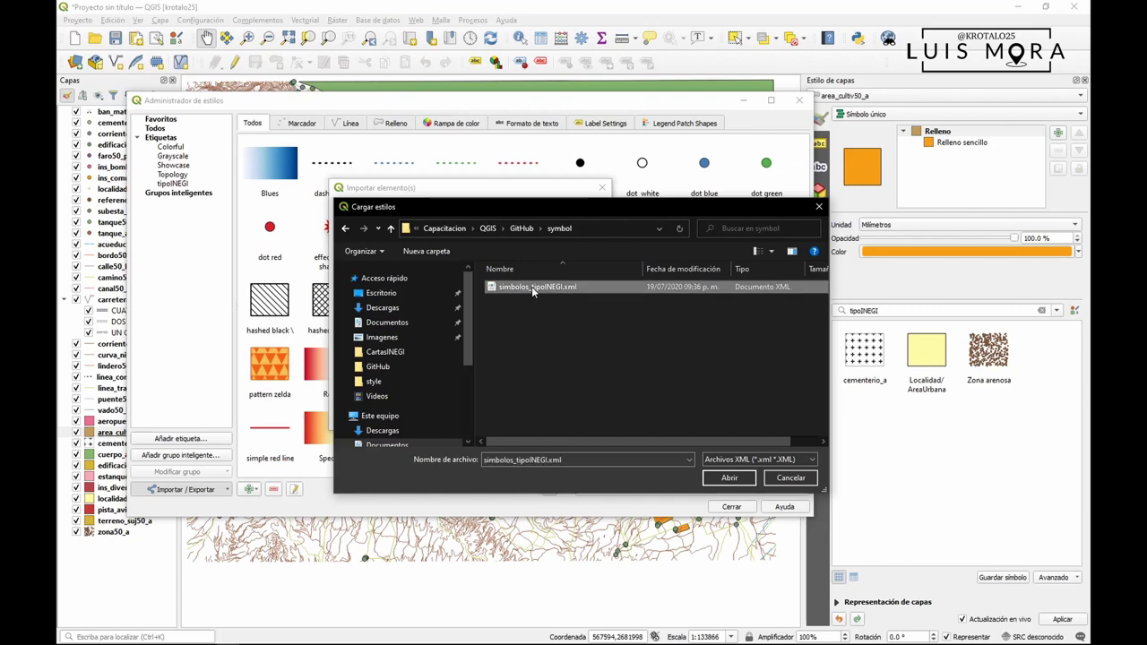
{"action": "left_click", "coordinate": [727, 477]}
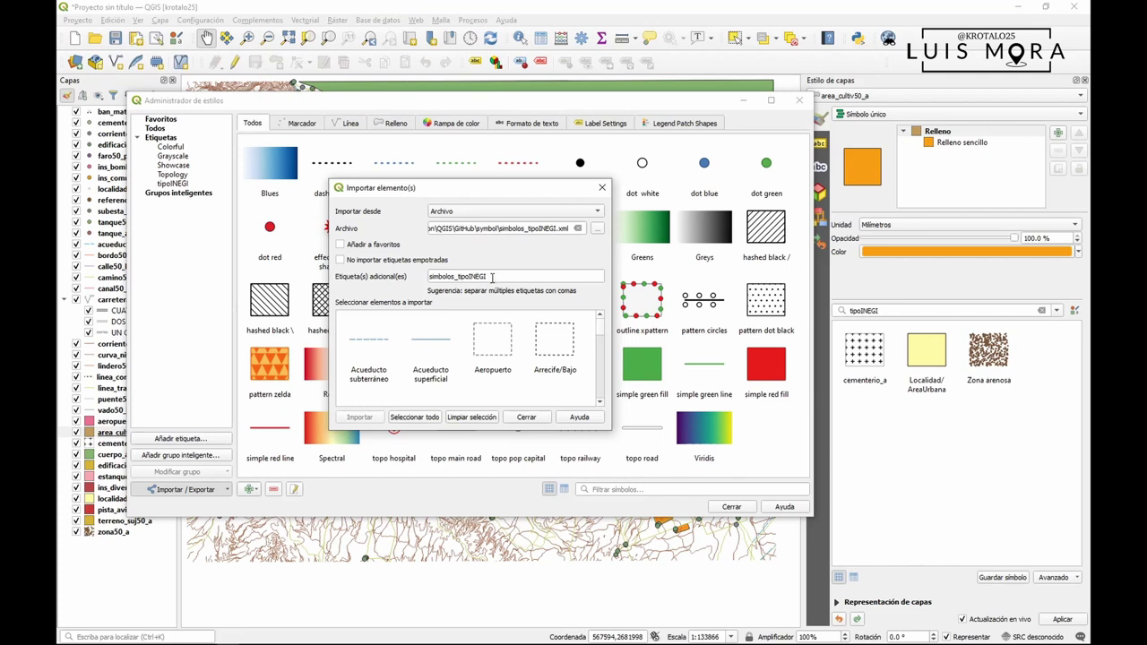
- Import all symbols from simbolos_tipoINEGI.xml with the additional tag Simbolos_tipoINEGI, overwriting every existing symbol of the same name
{"action": "left_click", "coordinate": [492, 277]}
{"action": "key", "text": "Home"}
{"action": "key", "text": "Delete"}
{"action": "type", "text": "S"}
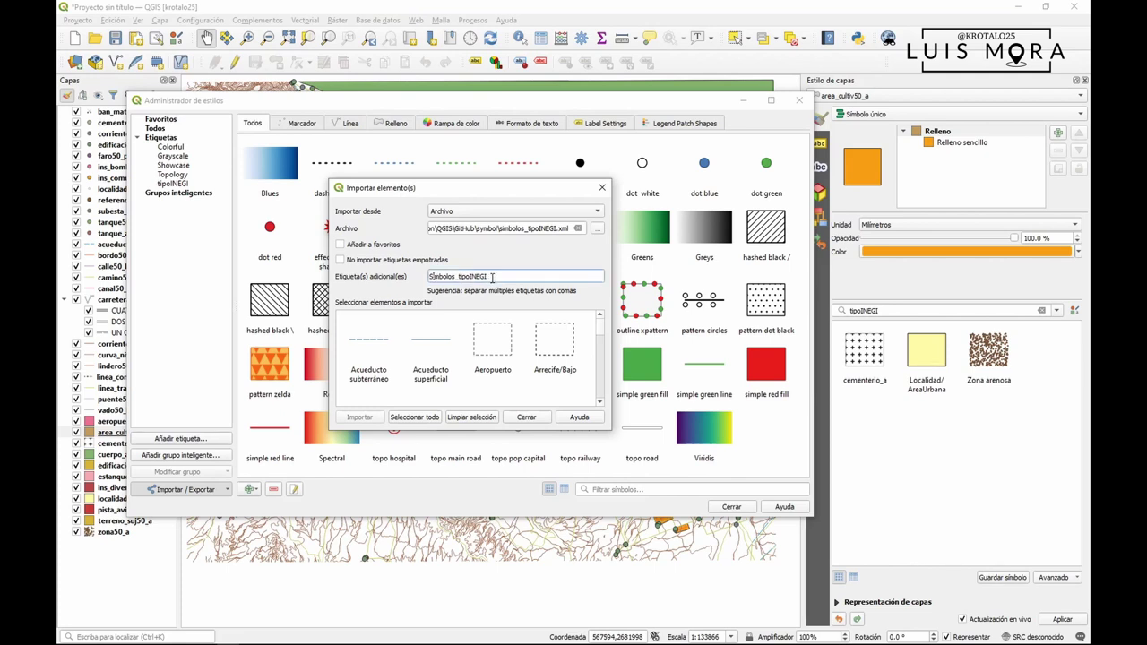
{"action": "left_click", "coordinate": [438, 419]}
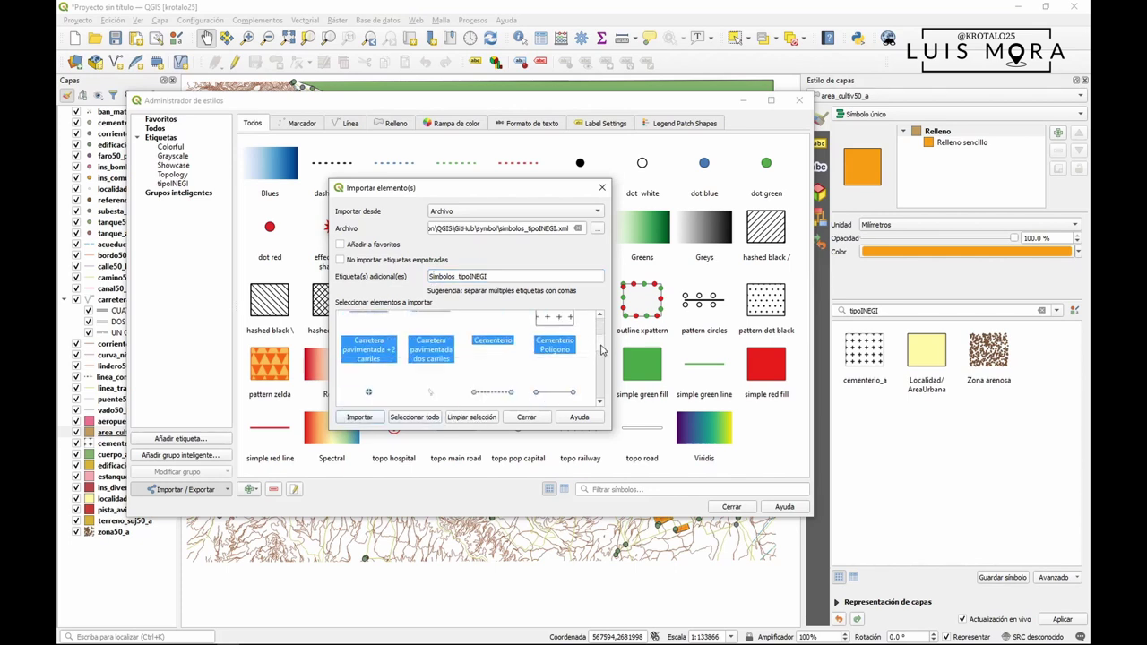
{"action": "left_click_drag", "start_coordinate": [598, 328], "coordinate": [598, 397]}
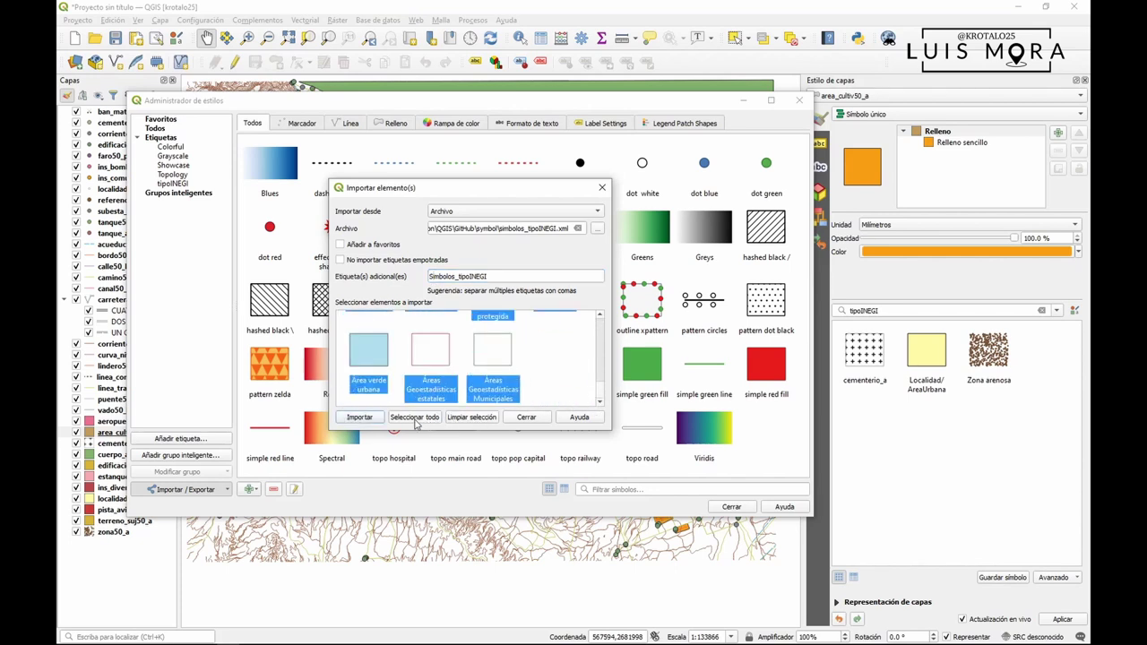
{"action": "left_click", "coordinate": [360, 417]}
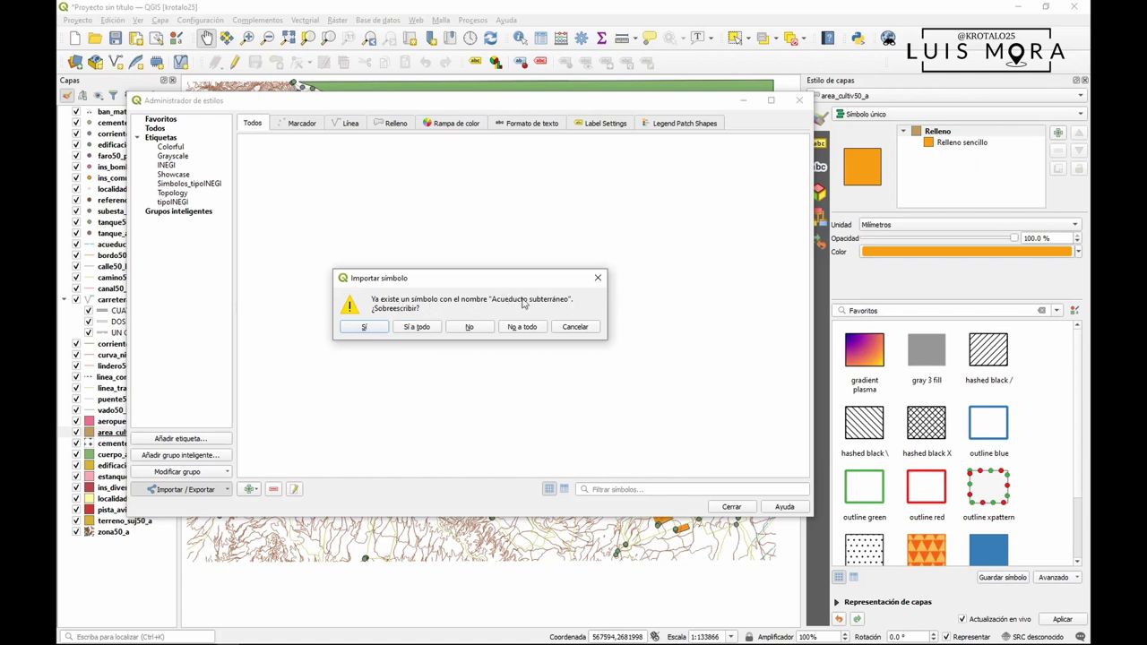
{"action": "left_click", "coordinate": [423, 329]}
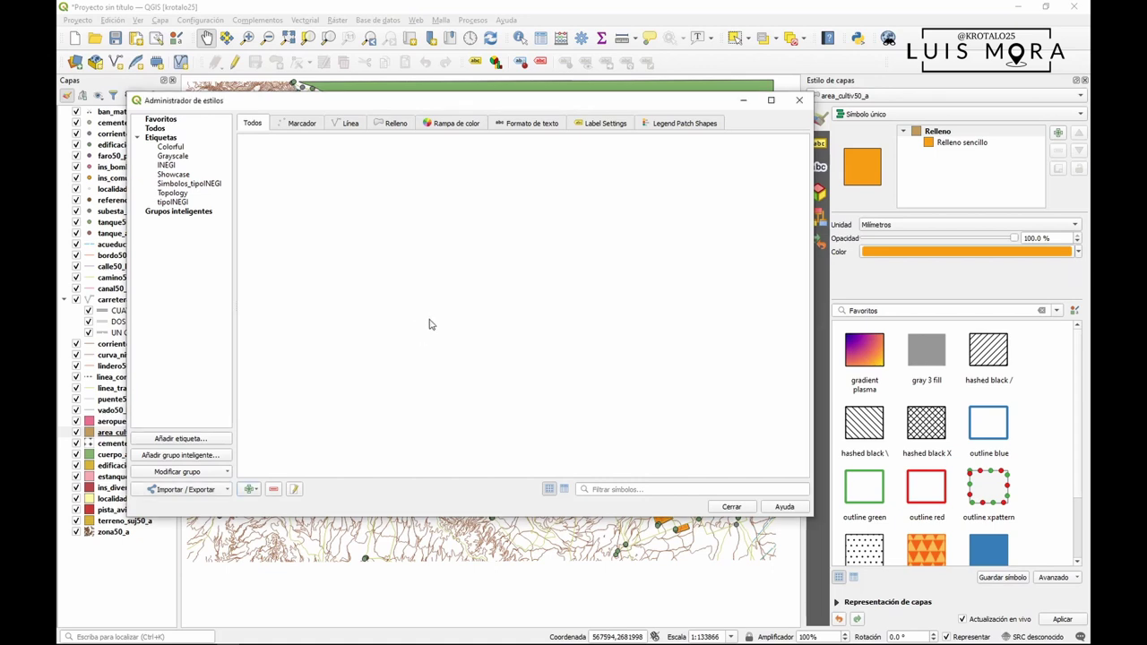
- Examine the imported symbols under the Simbolos_tipoINEGI tag, moving the Style Manager aside to compare them with the layer names
{"action": "left_click", "coordinate": [181, 184]}
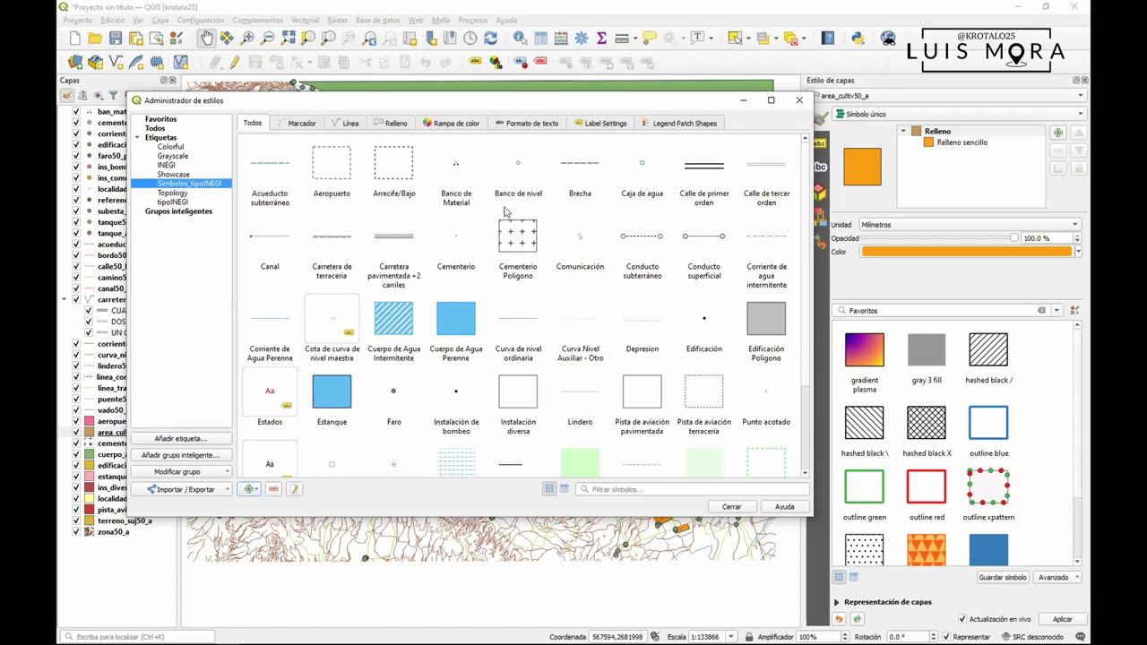
{"action": "scroll", "coordinate": [640, 278], "scroll_direction": "down", "scroll_amount": 2}
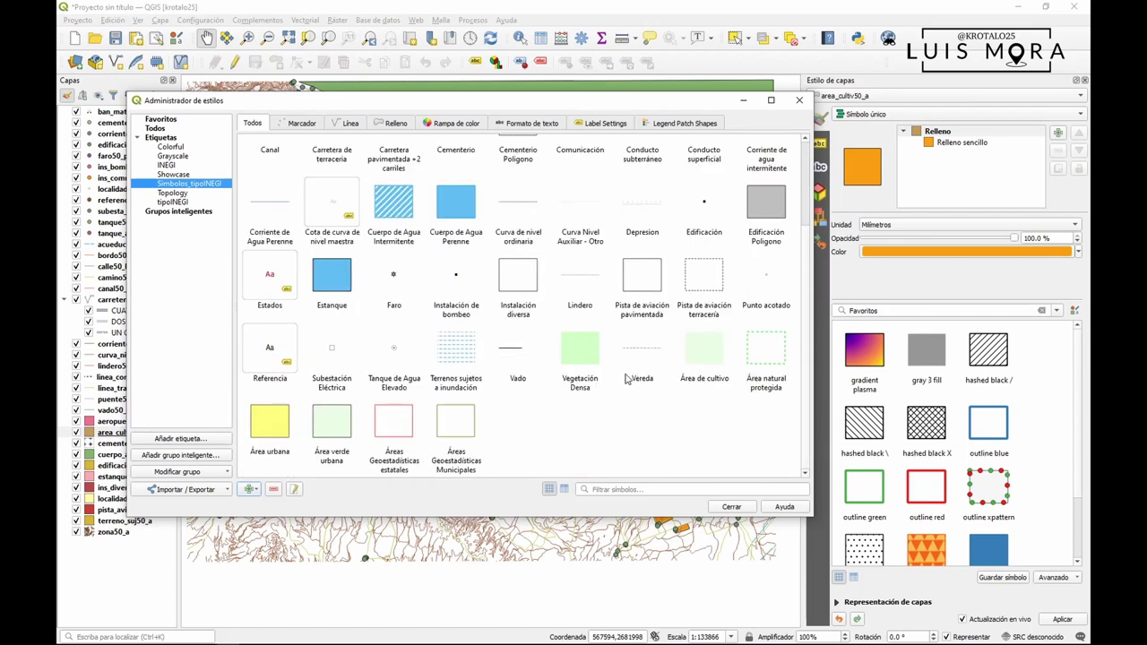
{"action": "scroll", "coordinate": [626, 378], "scroll_direction": "up", "scroll_amount": 2}
{"action": "scroll", "coordinate": [626, 379], "scroll_direction": "down", "scroll_amount": 2}
{"action": "scroll", "coordinate": [626, 378], "scroll_direction": "up", "scroll_amount": 2}
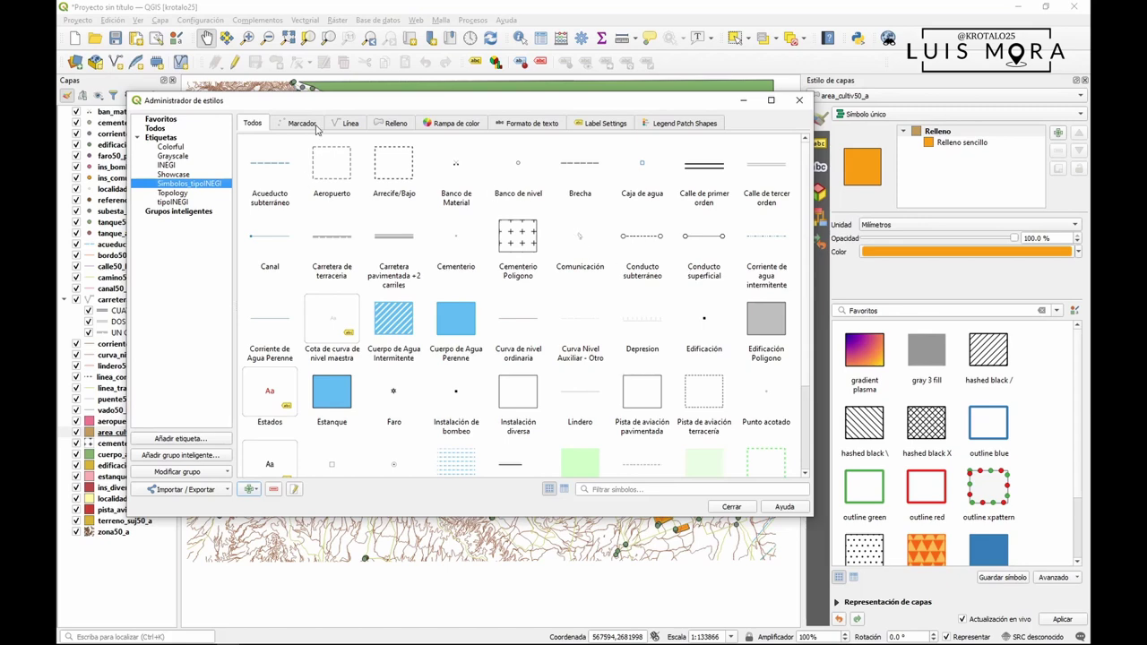
{"action": "left_click_drag", "start_coordinate": [324, 103], "coordinate": [448, 106]}
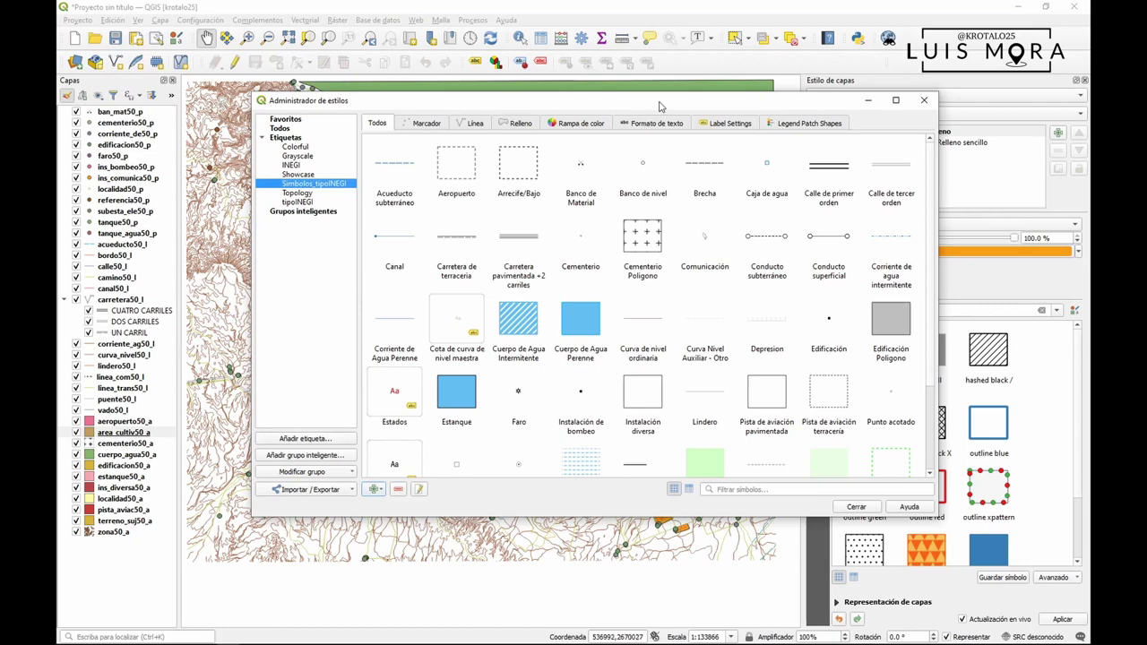
{"action": "left_click_drag", "start_coordinate": [659, 104], "coordinate": [566, 108]}
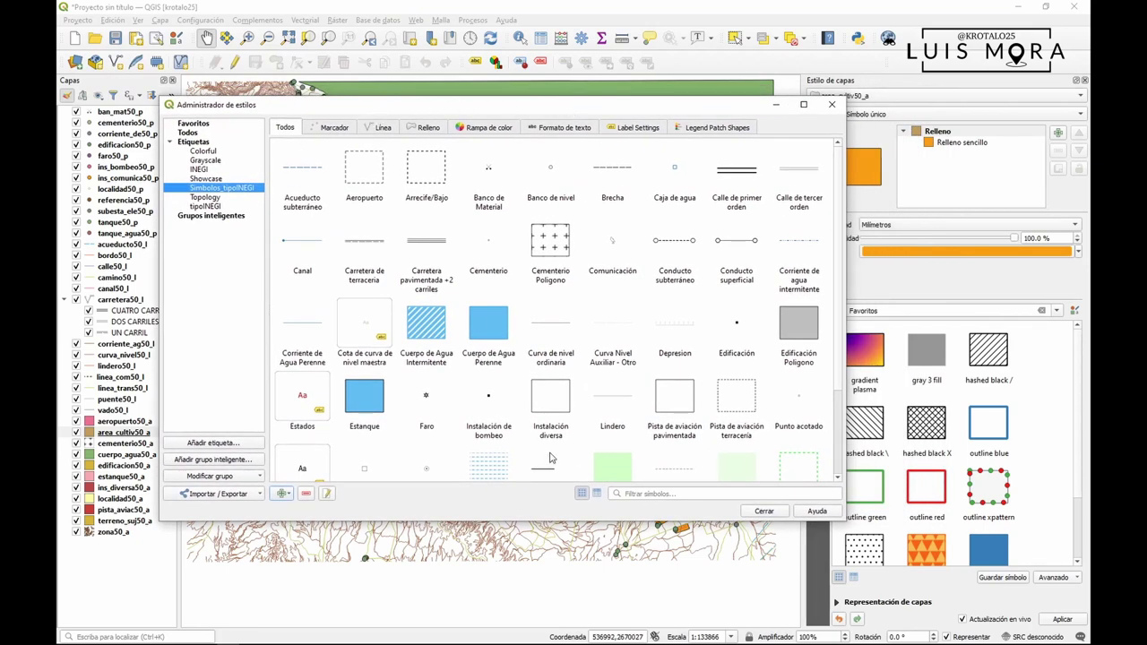
{"action": "scroll", "coordinate": [838, 428], "scroll_direction": "down", "scroll_amount": 2}
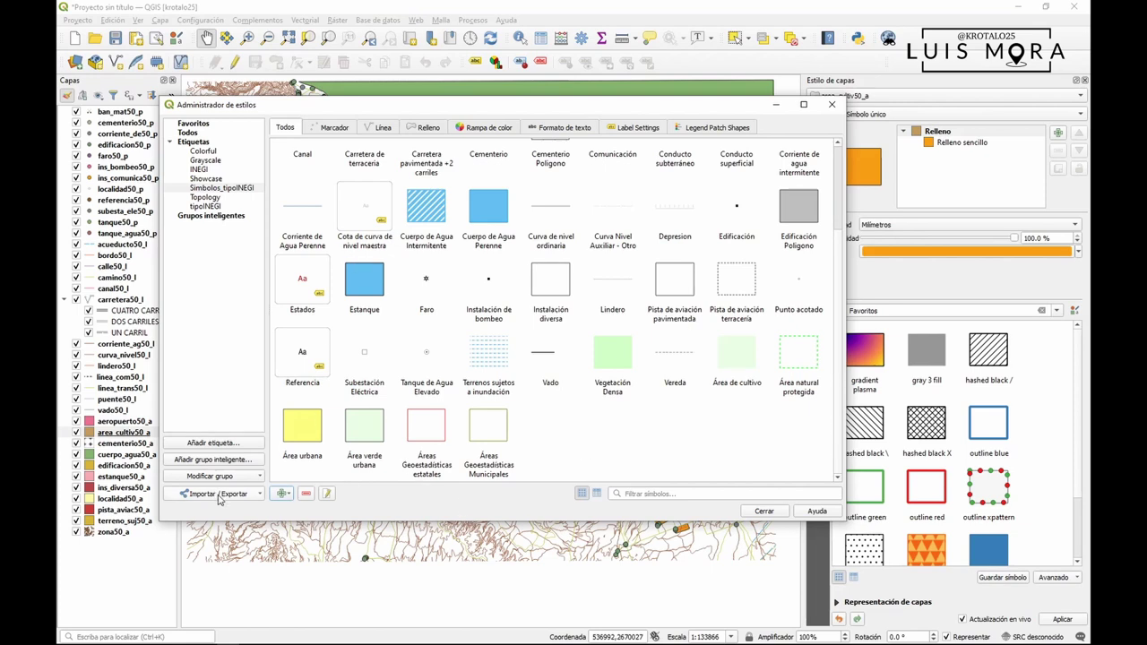
- Start another import of style items and set its source to URL
{"action": "left_click", "coordinate": [257, 496]}
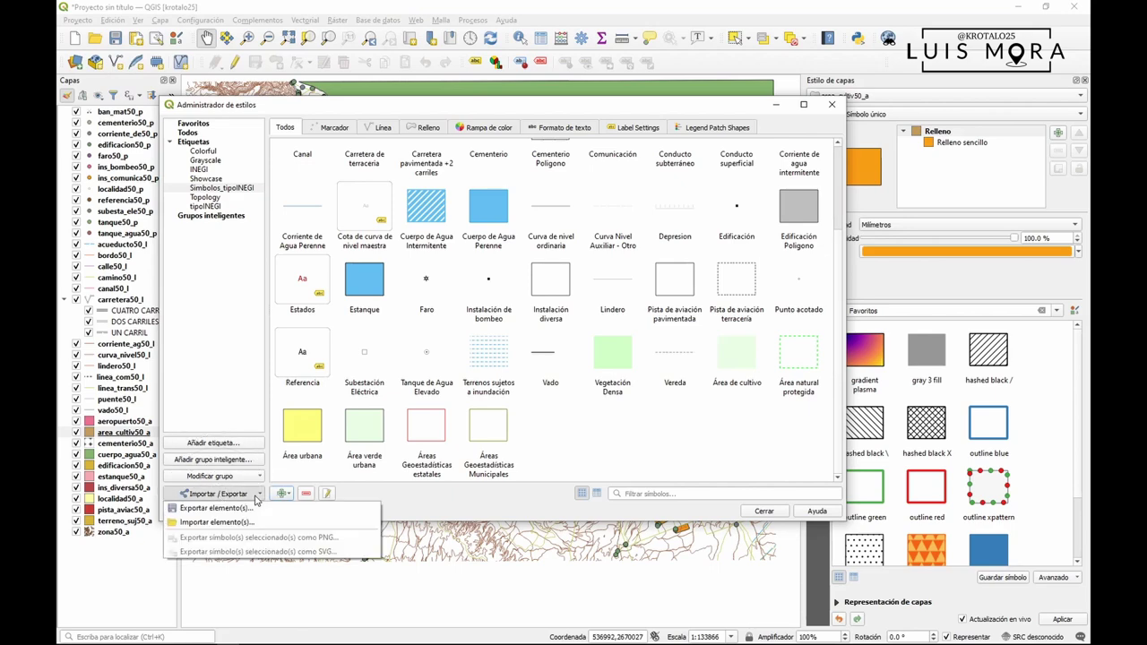
{"action": "left_click", "coordinate": [262, 523]}
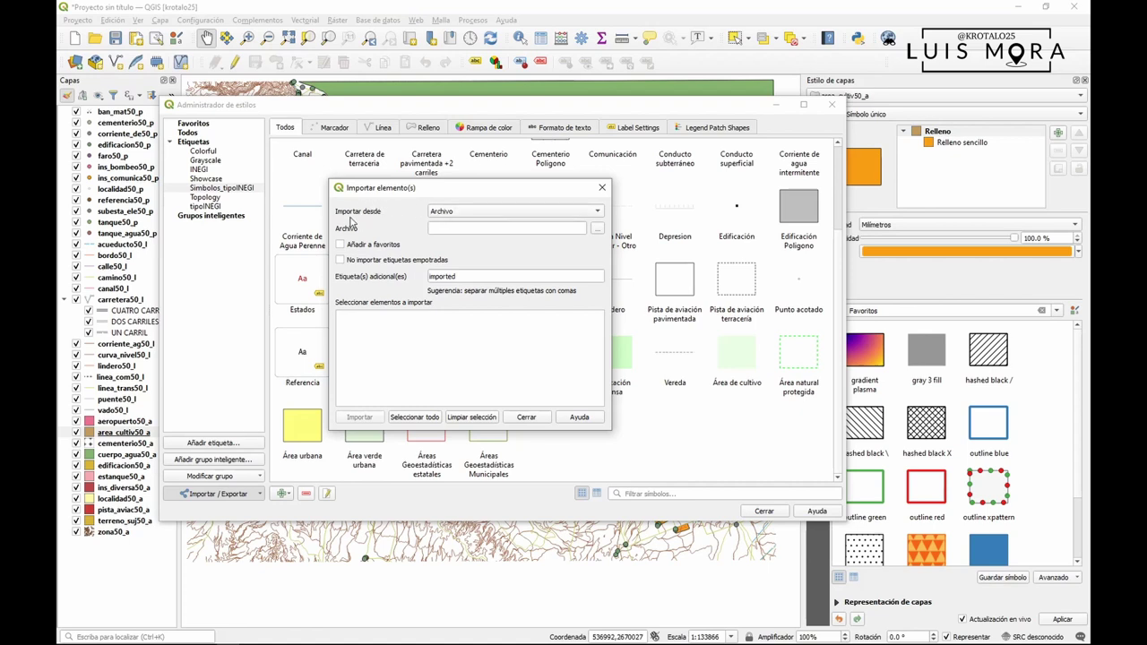
{"action": "left_click", "coordinate": [478, 214]}
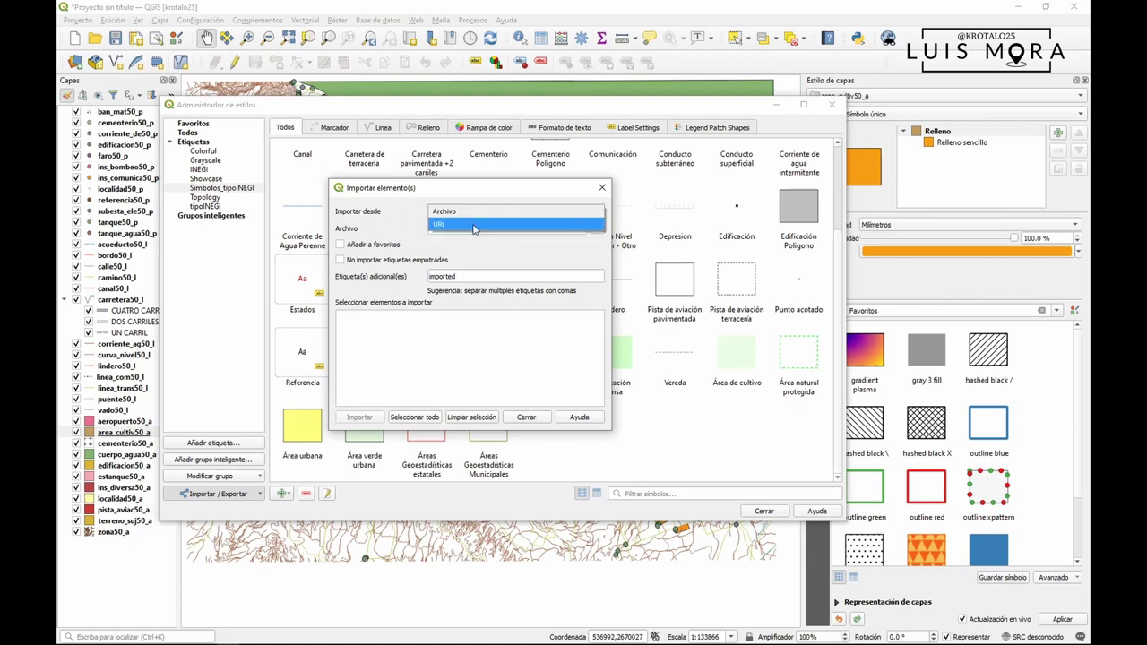
{"action": "left_click", "coordinate": [475, 226]}
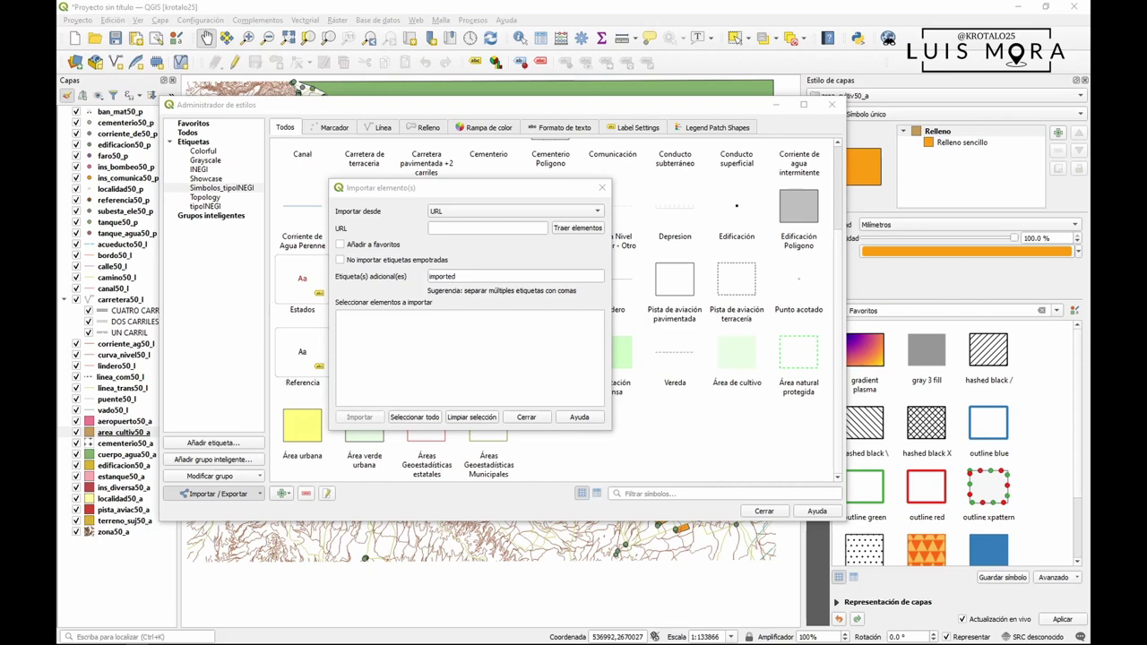
- Switch to the GitHub browser window, widen it, and open the QGIS_resources repository's collections/Geosupportsystem/symbol folder
{"action": "left_click_drag", "start_coordinate": [1146, 36], "coordinate": [561, 93]}
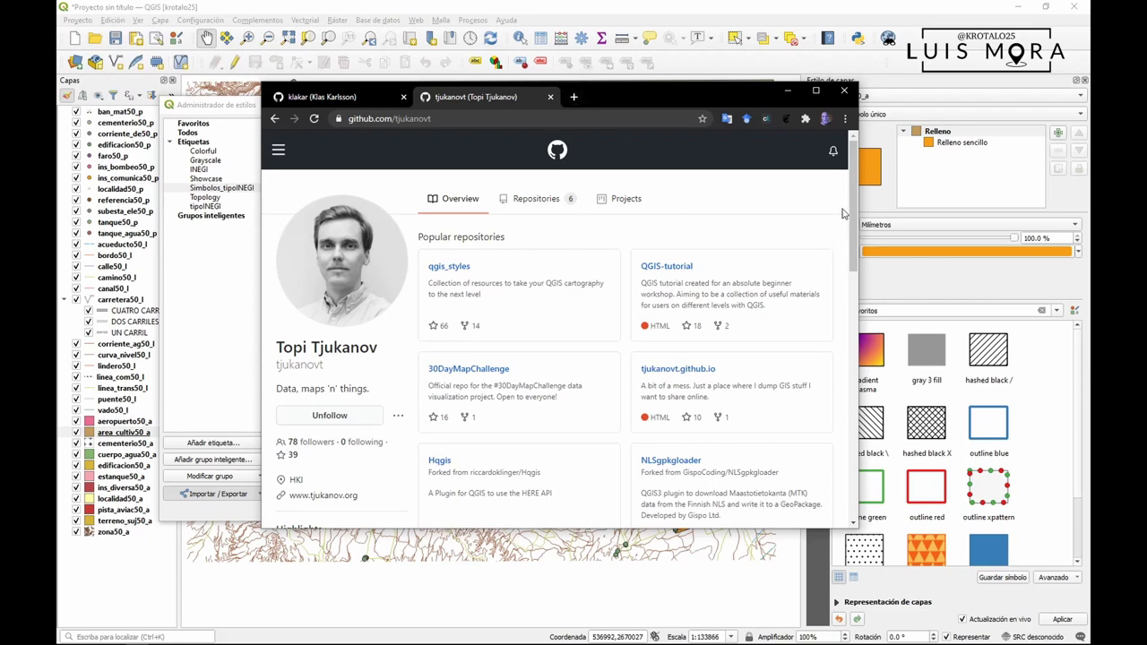
{"action": "left_click_drag", "start_coordinate": [858, 218], "coordinate": [1015, 219]}
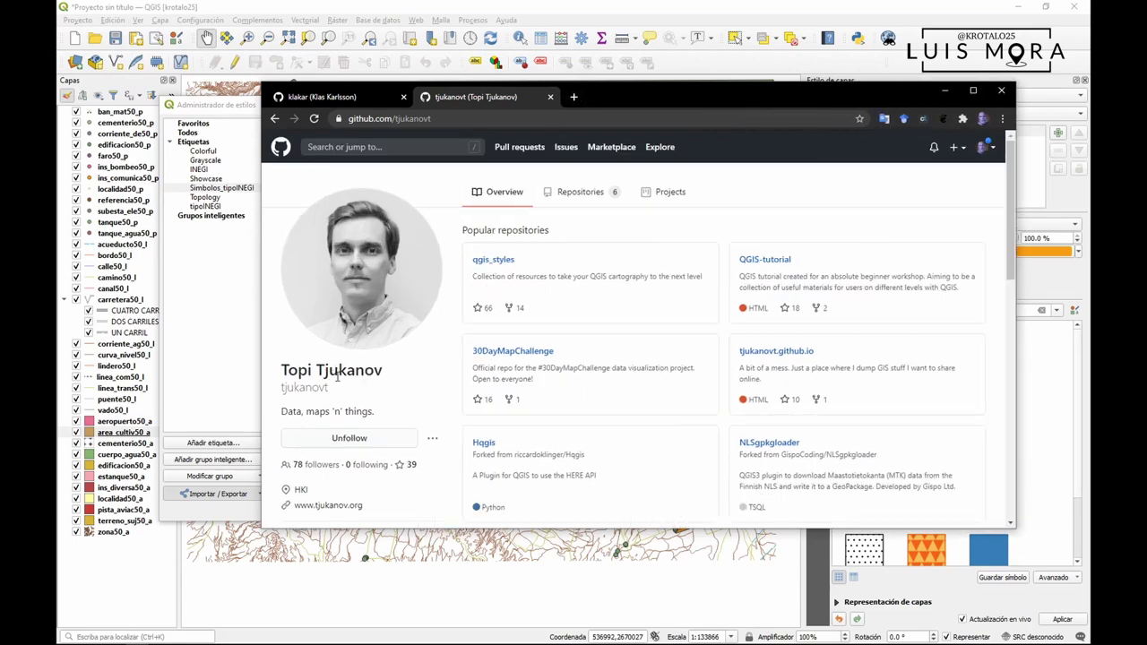
{"action": "left_click", "coordinate": [314, 97]}
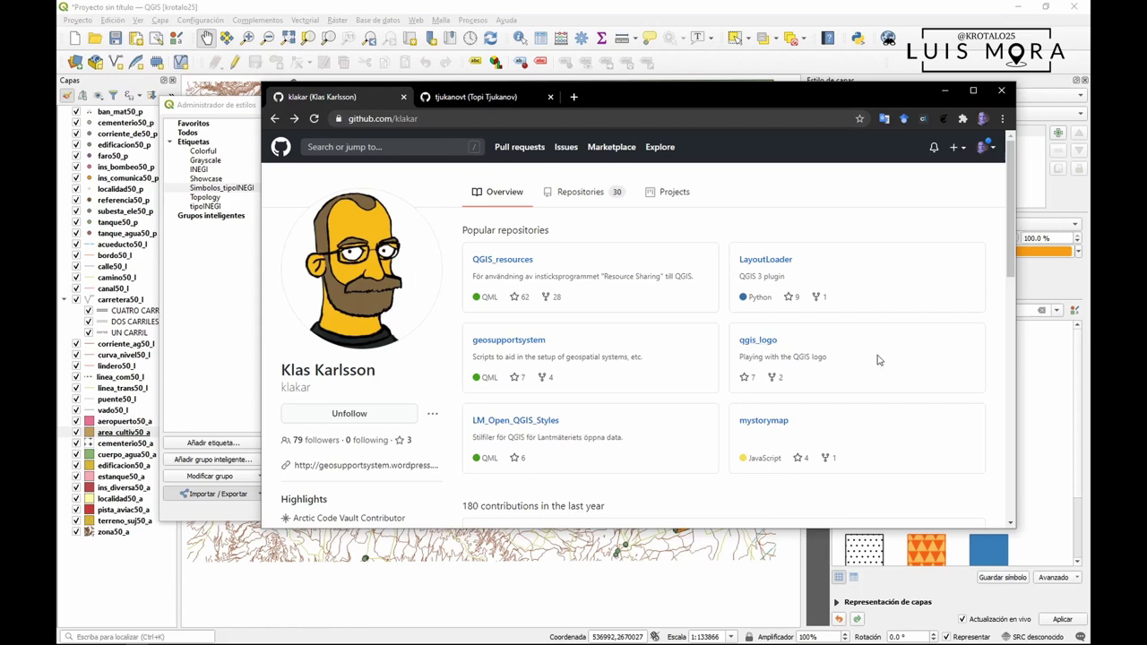
{"action": "left_click", "coordinate": [529, 262]}
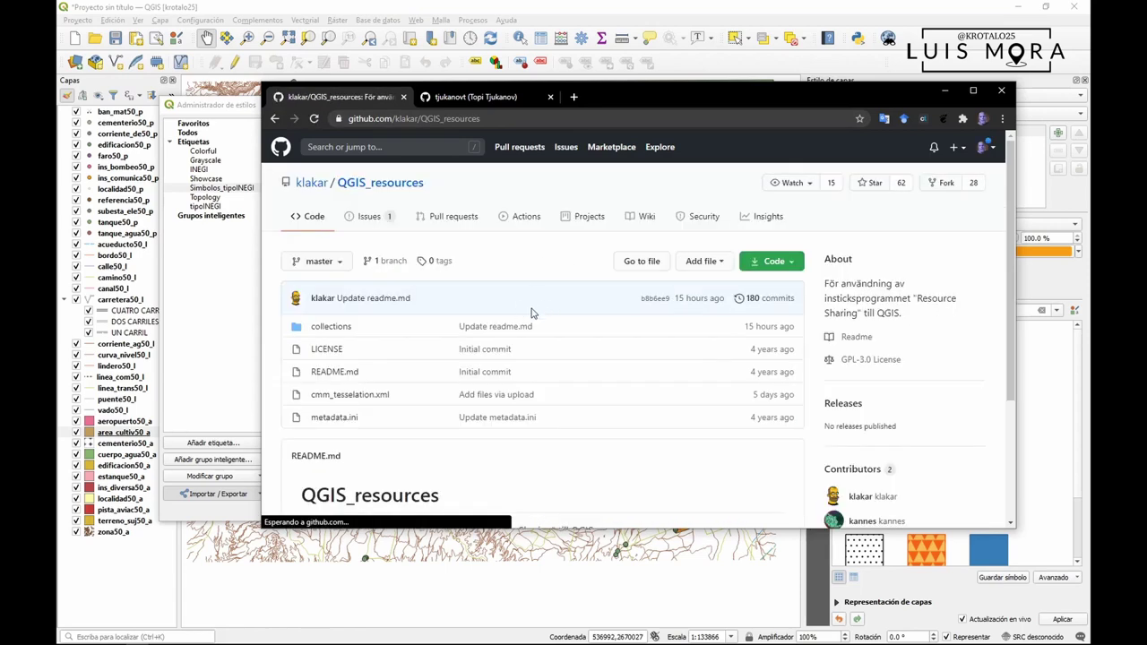
{"action": "left_click", "coordinate": [331, 327]}
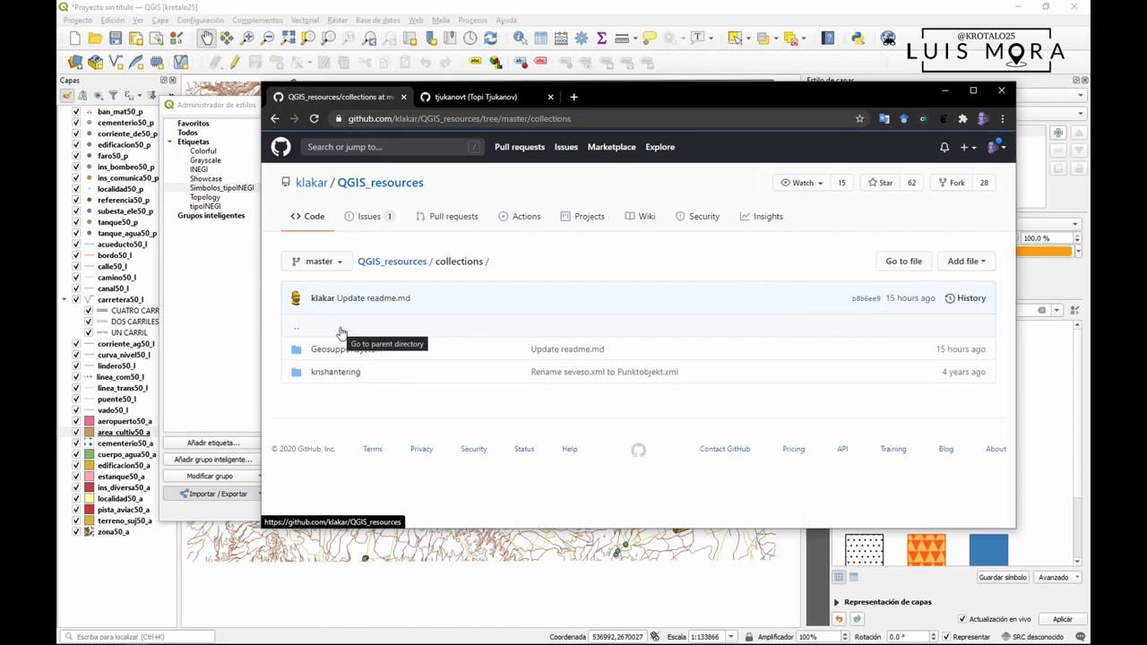
{"action": "left_click", "coordinate": [357, 355]}
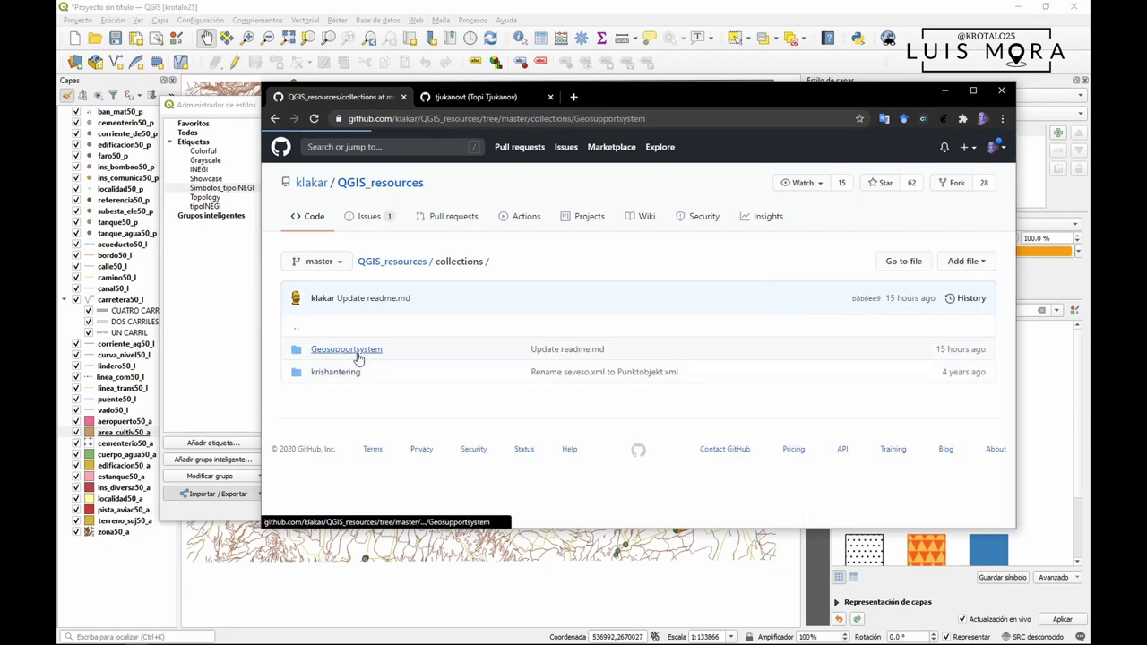
{"action": "left_click", "coordinate": [324, 463]}
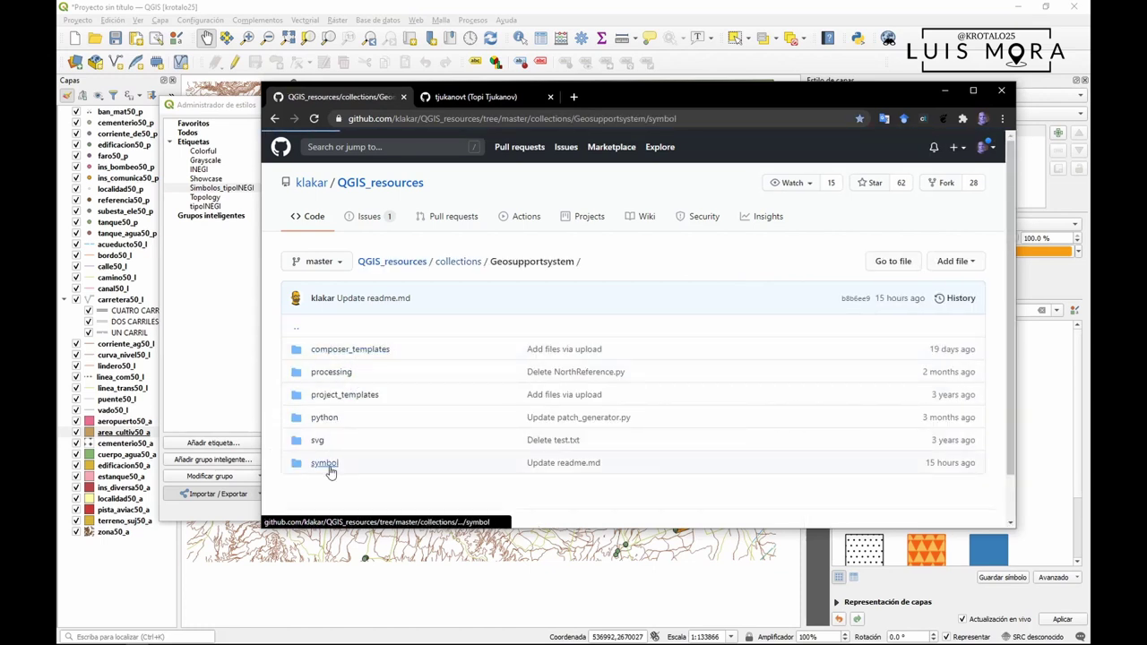
- Examine the symbol folder's style files and the readme's illustrated examples, from Bloated and Bursting through Polygon Flowers to Cross stitch
{"action": "scroll", "coordinate": [403, 377], "scroll_direction": "down", "scroll_amount": 5}
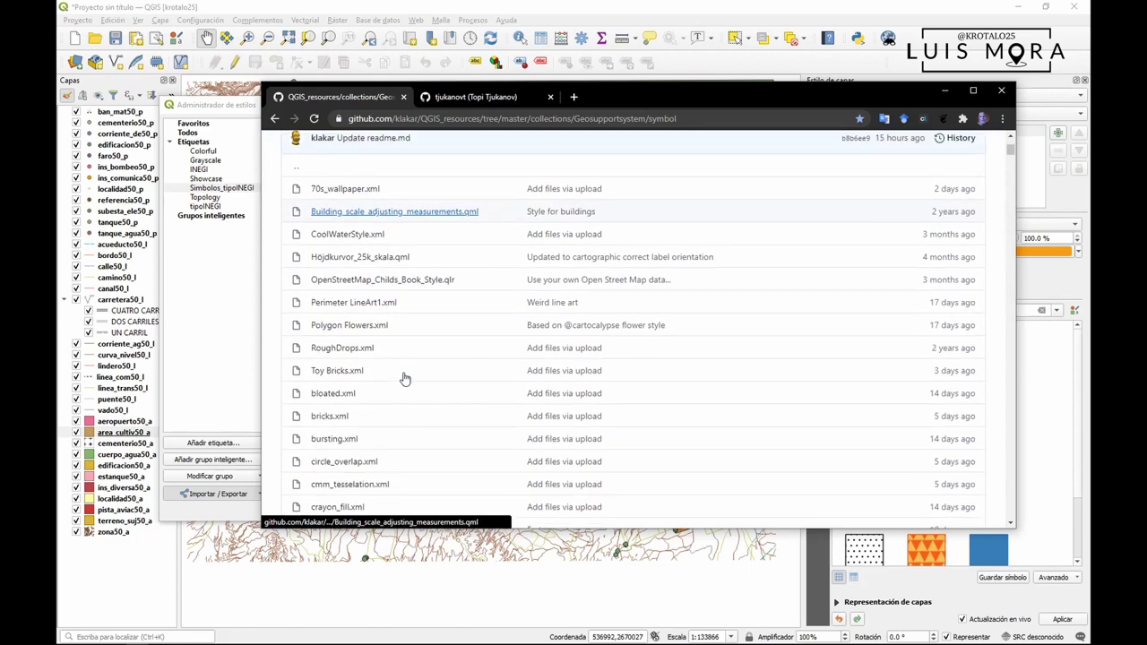
{"action": "scroll", "coordinate": [403, 377], "scroll_direction": "down", "scroll_amount": 15}
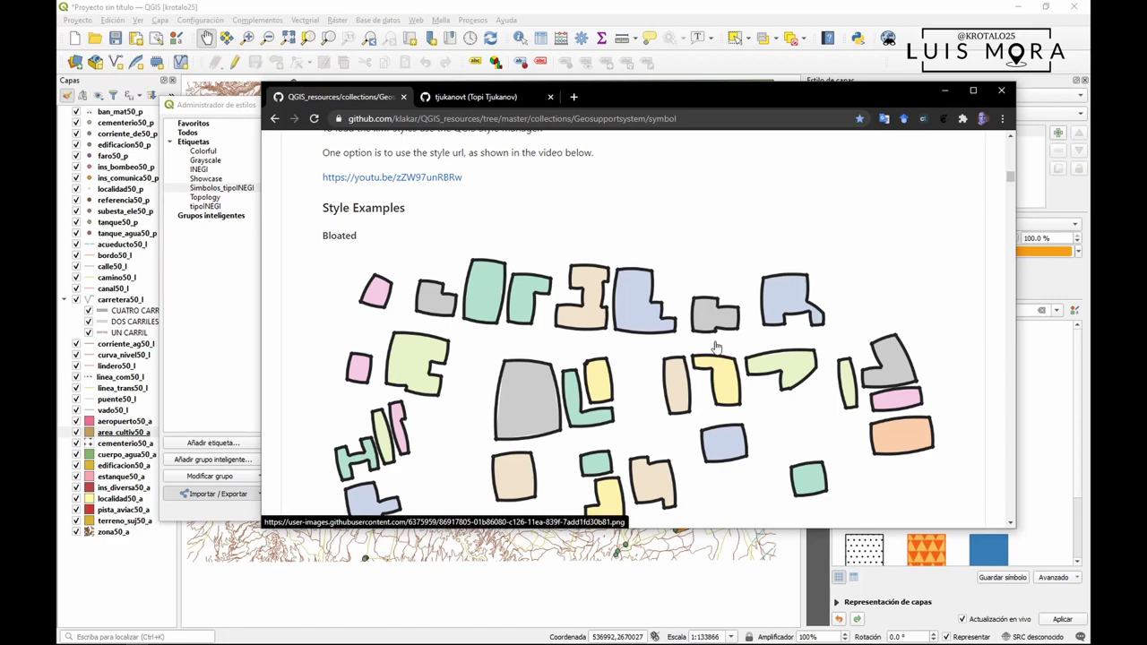
{"action": "scroll", "coordinate": [716, 347], "scroll_direction": "down", "scroll_amount": 3}
{"action": "scroll", "coordinate": [716, 346], "scroll_direction": "down", "scroll_amount": 15}
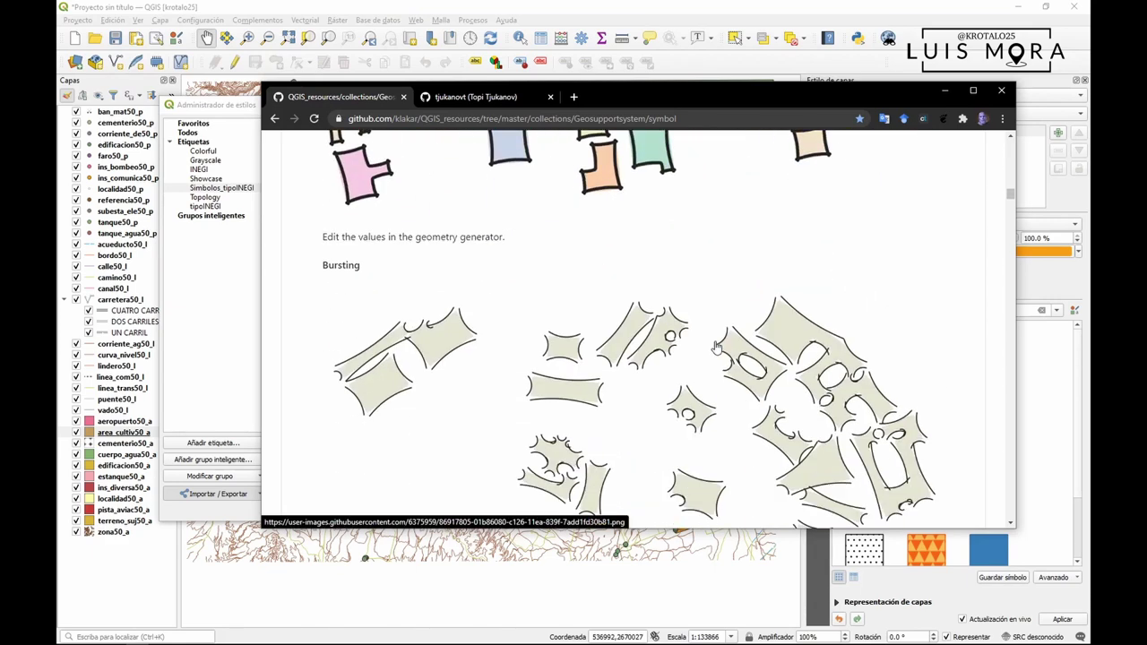
{"action": "scroll", "coordinate": [716, 347], "scroll_direction": "down", "scroll_amount": 6}
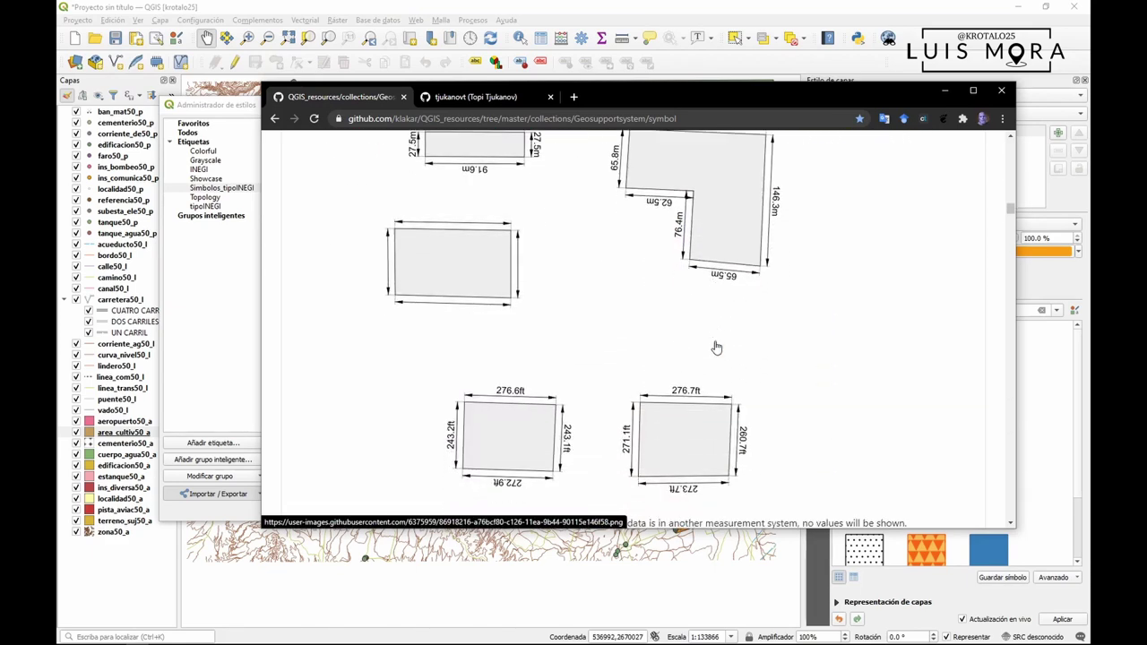
{"action": "scroll", "coordinate": [716, 346], "scroll_direction": "down", "scroll_amount": 12}
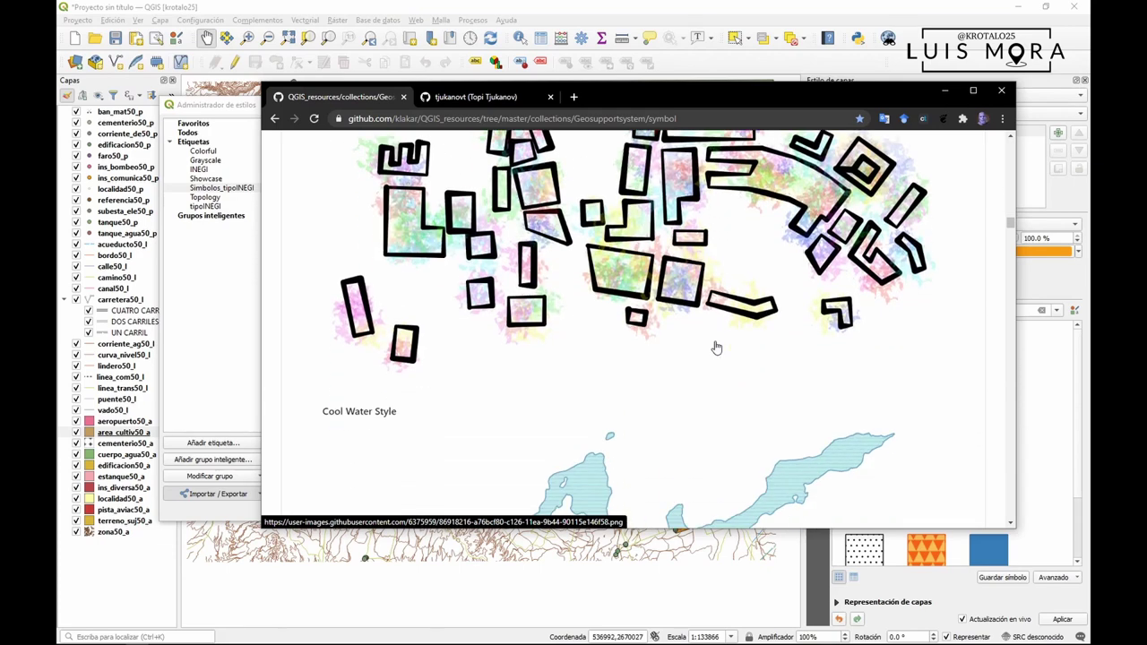
{"action": "scroll", "coordinate": [715, 346], "scroll_direction": "down", "scroll_amount": 8}
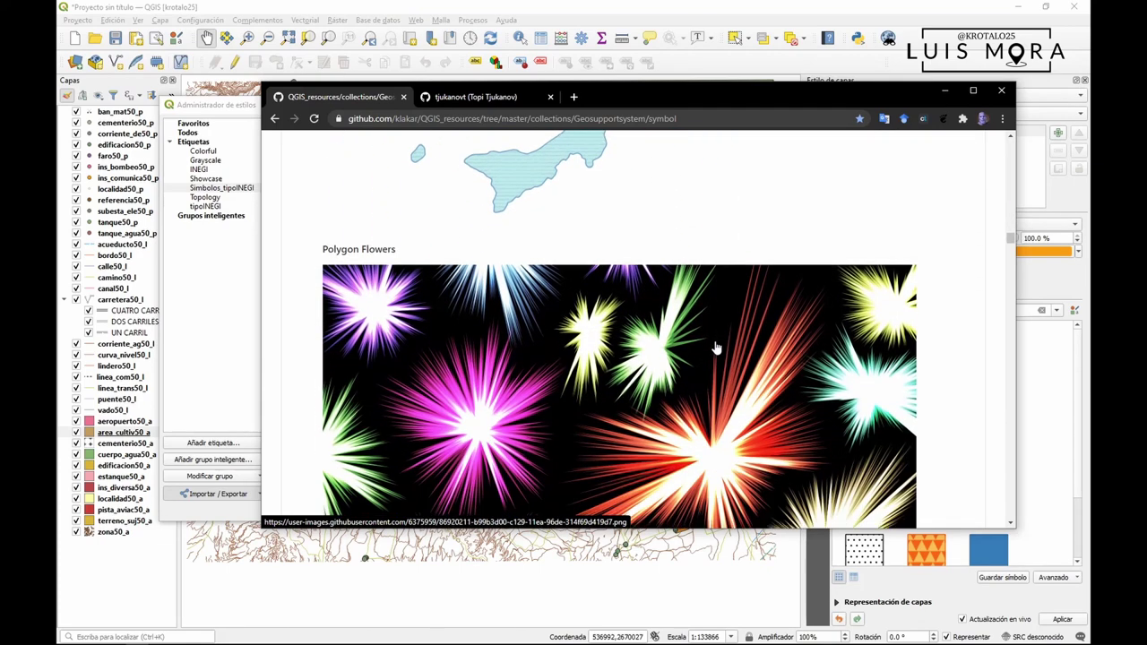
{"action": "scroll", "coordinate": [716, 346], "scroll_direction": "down", "scroll_amount": 10}
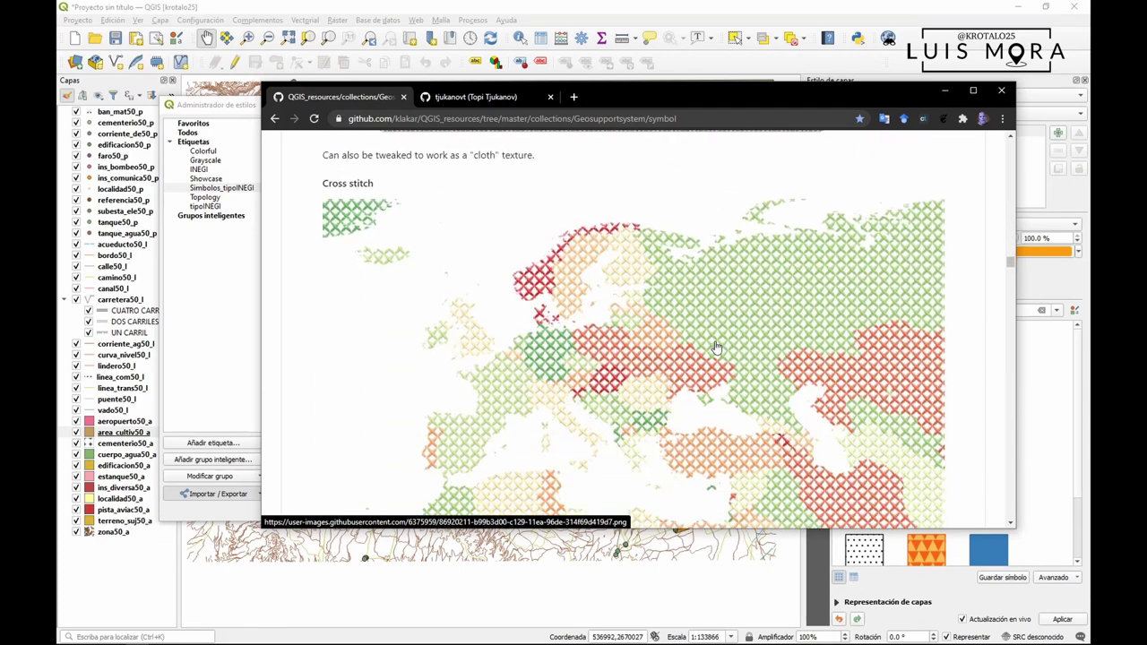
{"action": "scroll", "coordinate": [716, 346], "scroll_direction": "down", "scroll_amount": 3}
{"action": "scroll", "coordinate": [716, 347], "scroll_direction": "up", "scroll_amount": 12}
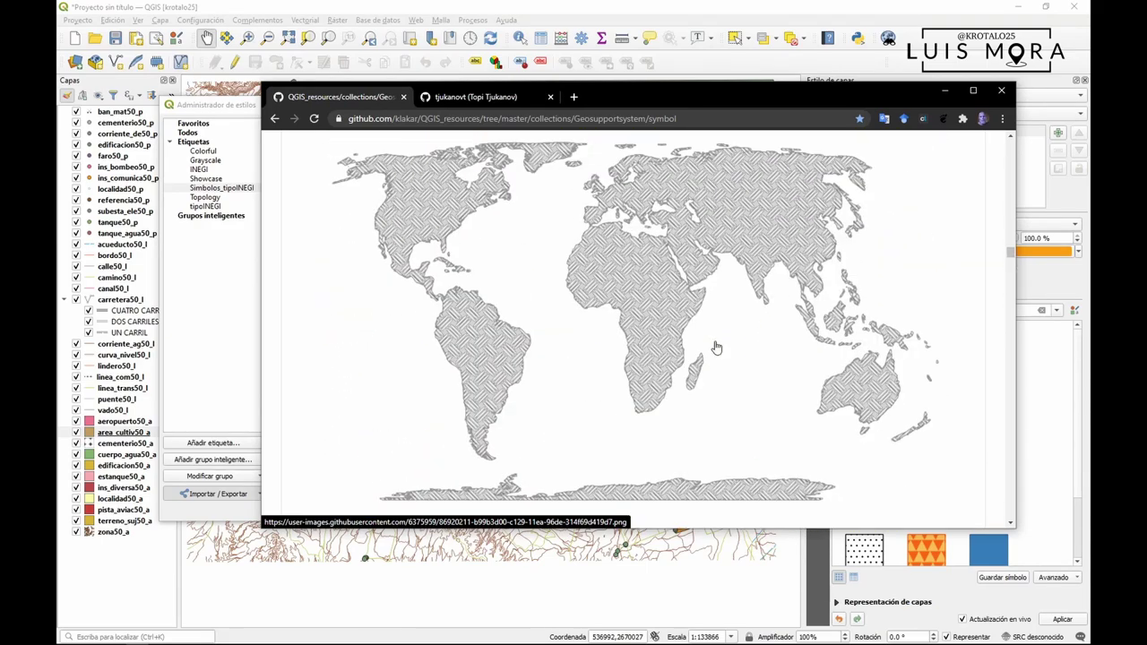
- Return to the symbol folder's file list, review the XML style files, and look at the Bursting and Measure Construction examples again
{"action": "left_click_drag", "start_coordinate": [1010, 244], "coordinate": [1010, 145]}
{"action": "scroll", "coordinate": [640, 358], "scroll_direction": "down", "scroll_amount": 2}
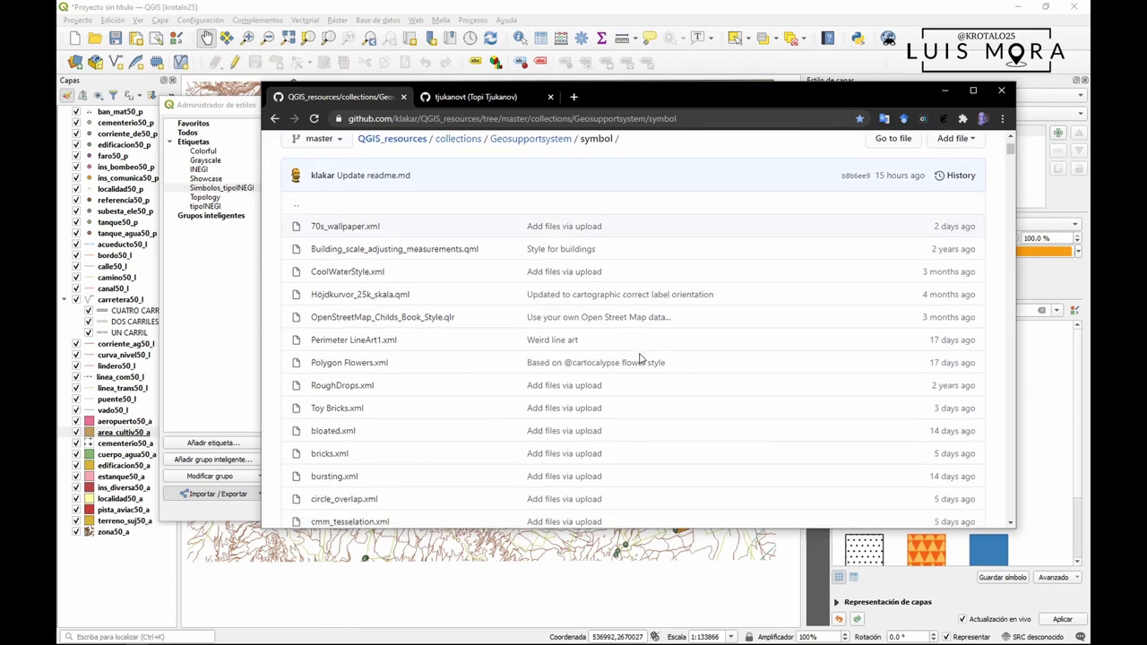
{"action": "scroll", "coordinate": [639, 358], "scroll_direction": "up", "scroll_amount": 2}
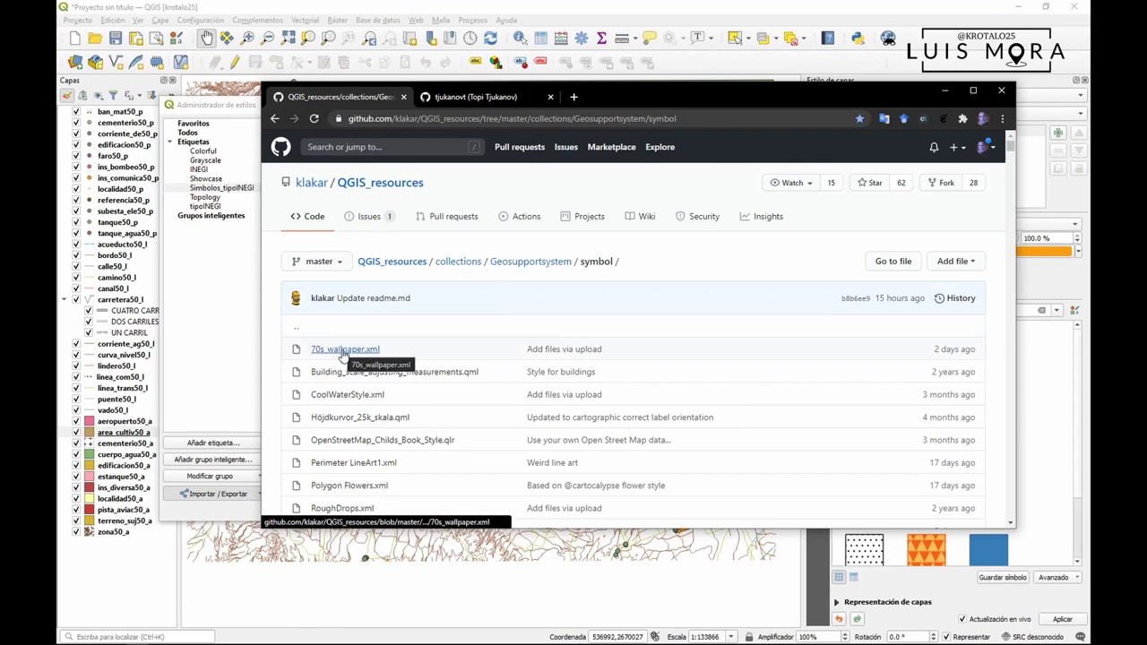
{"action": "scroll", "coordinate": [343, 354], "scroll_direction": "down", "scroll_amount": 6}
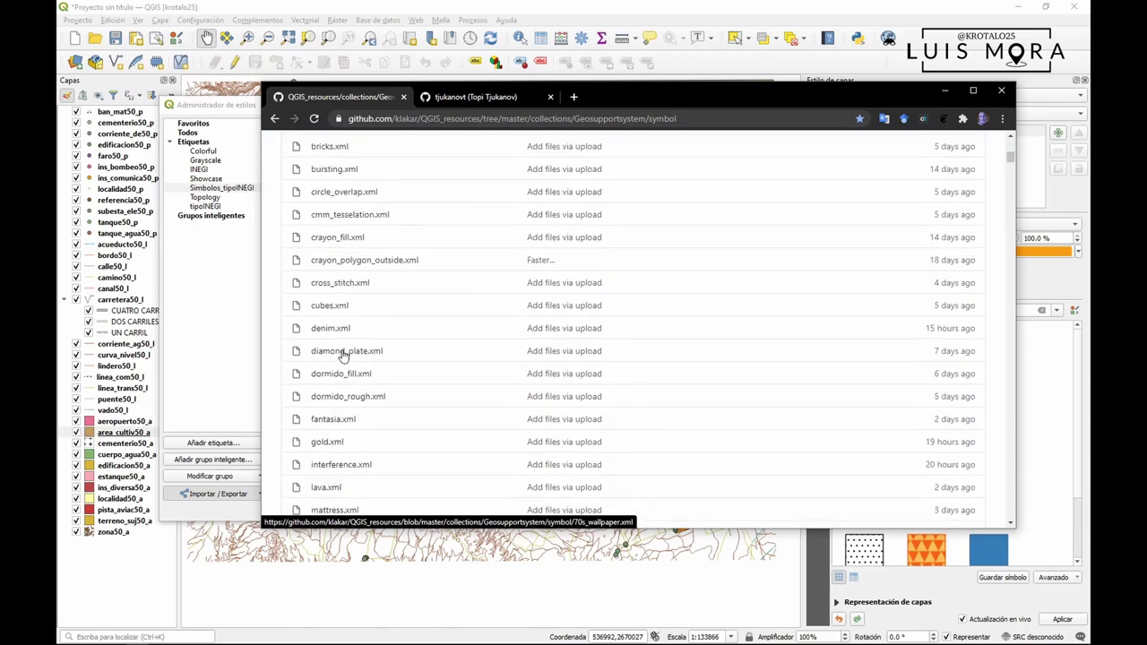
{"action": "scroll", "coordinate": [343, 353], "scroll_direction": "down", "scroll_amount": 15}
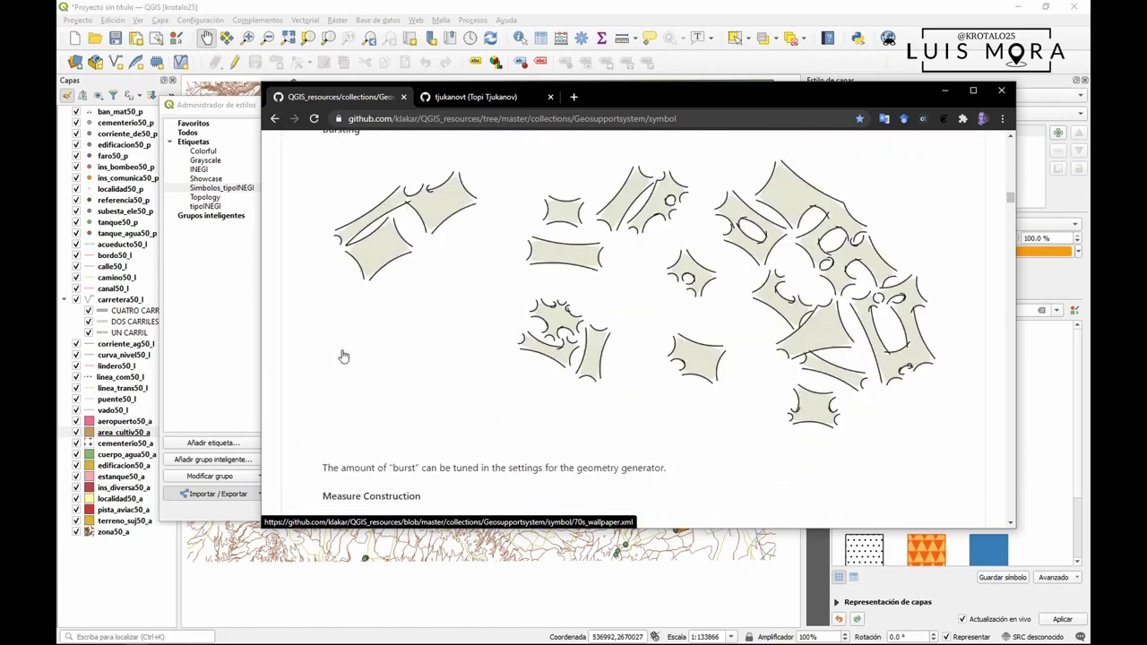
{"action": "scroll", "coordinate": [343, 355], "scroll_direction": "down", "scroll_amount": 5}
{"action": "scroll", "coordinate": [529, 382], "scroll_direction": "up", "scroll_amount": 1}
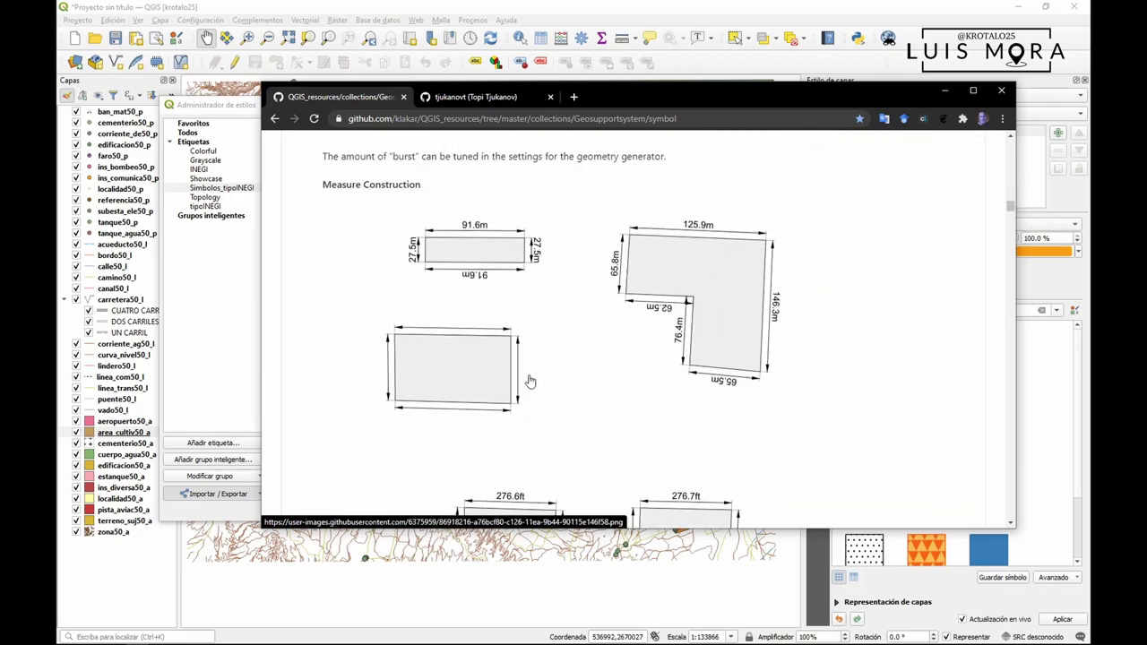
- Open measure_construction.xml from the symbol folder's file list and look through its code
{"action": "scroll", "coordinate": [530, 381], "scroll_direction": "up", "scroll_amount": 1}
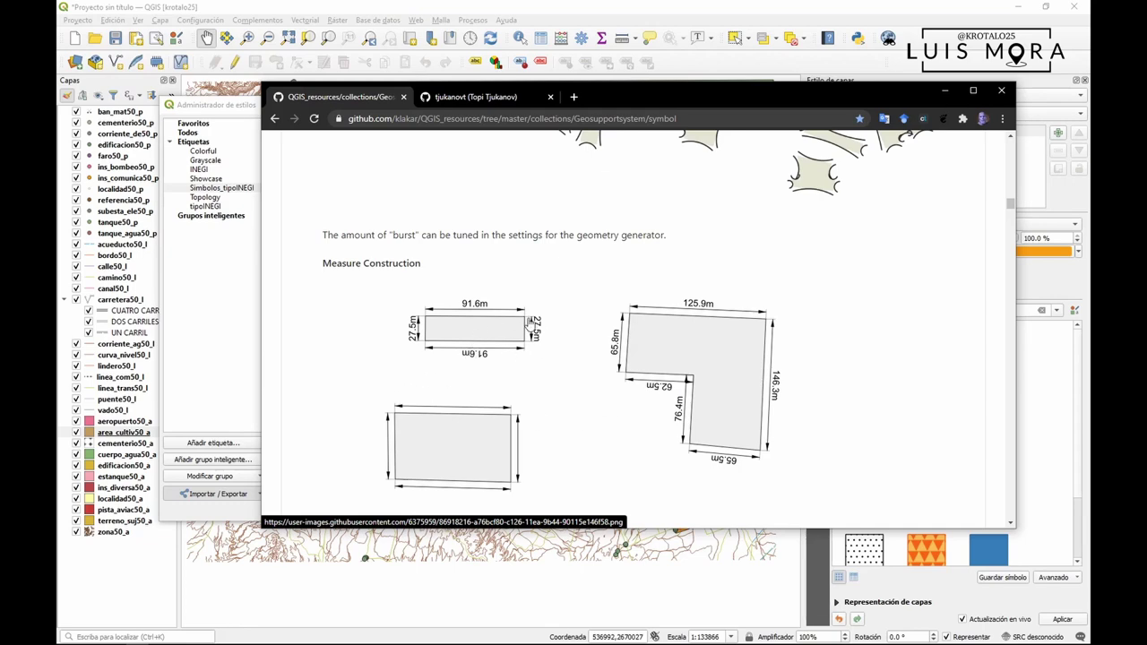
{"action": "scroll", "coordinate": [525, 381], "scroll_direction": "up", "scroll_amount": 4}
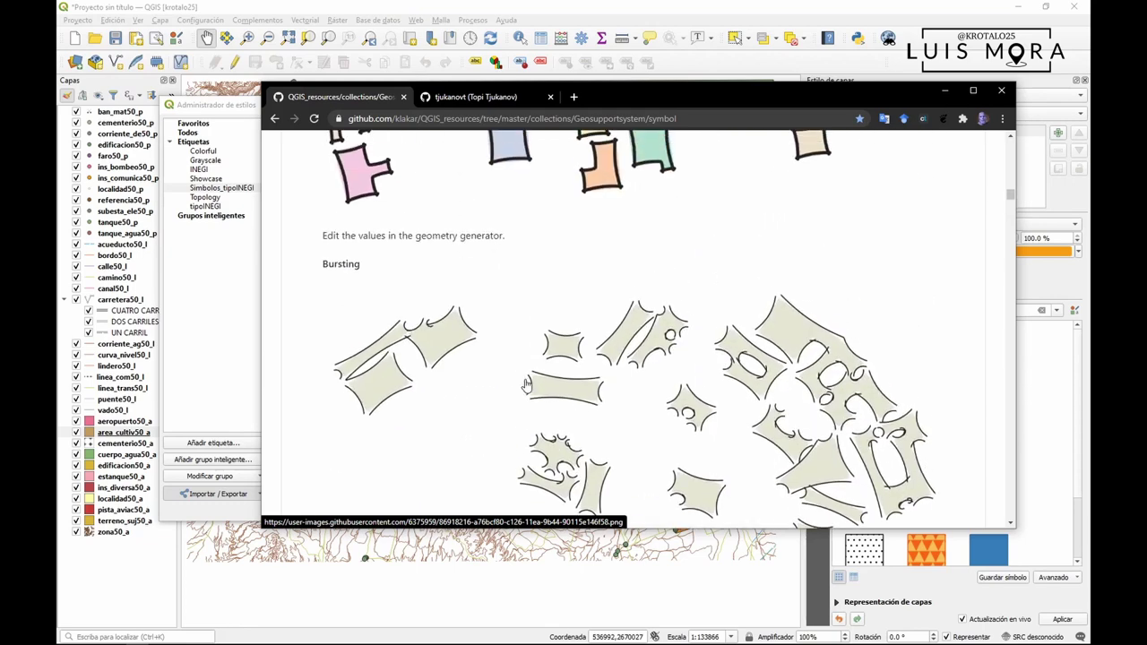
{"action": "scroll", "coordinate": [525, 383], "scroll_direction": "up", "scroll_amount": 15}
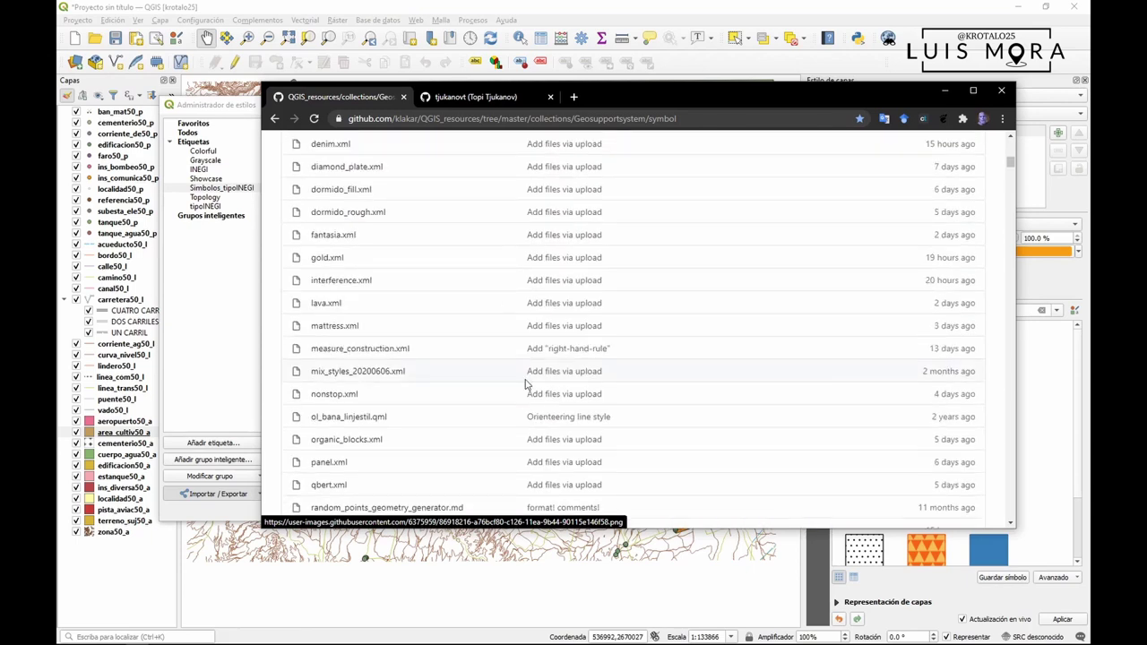
{"action": "left_click", "coordinate": [383, 356]}
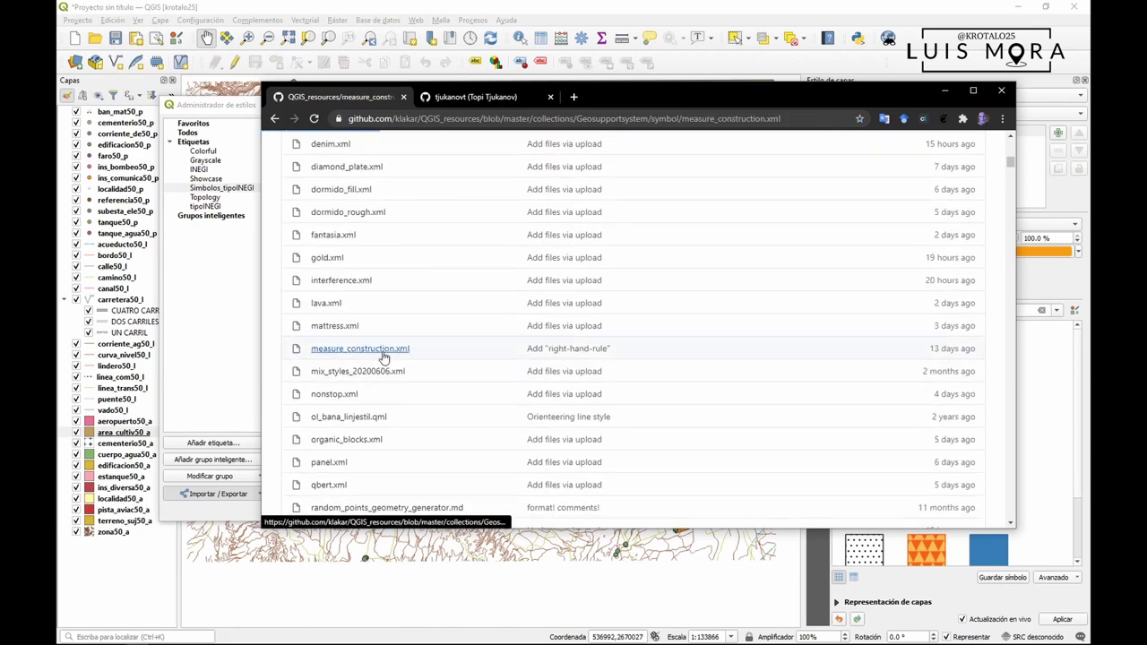
{"action": "scroll", "coordinate": [587, 378], "scroll_direction": "down", "scroll_amount": 3}
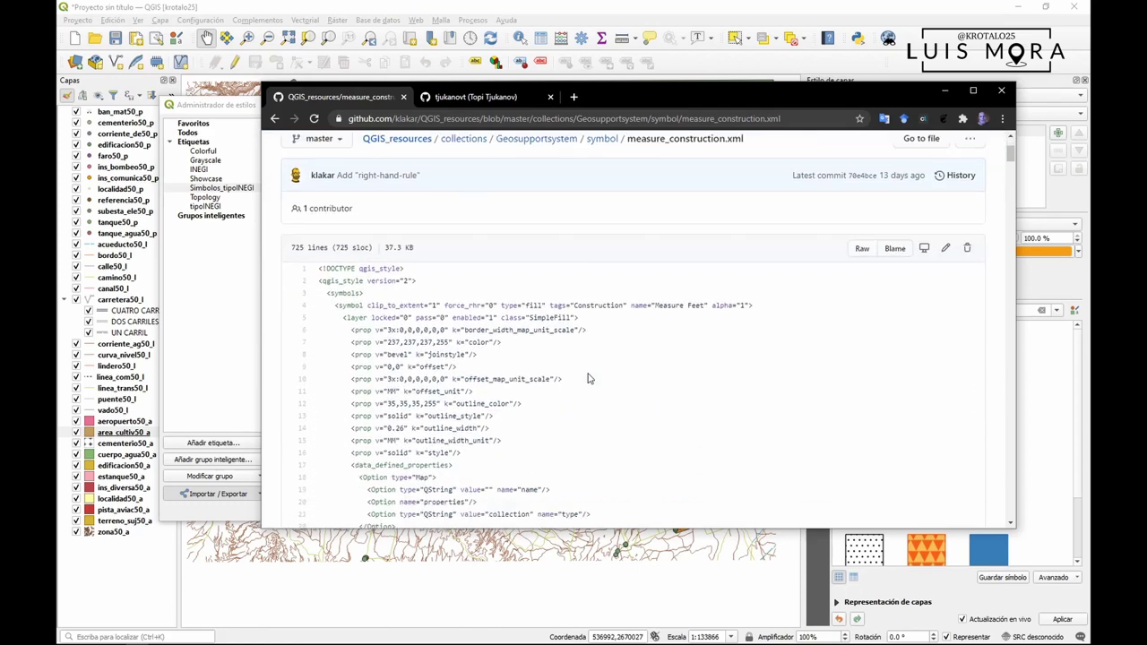
{"action": "scroll", "coordinate": [587, 378], "scroll_direction": "down", "scroll_amount": 5}
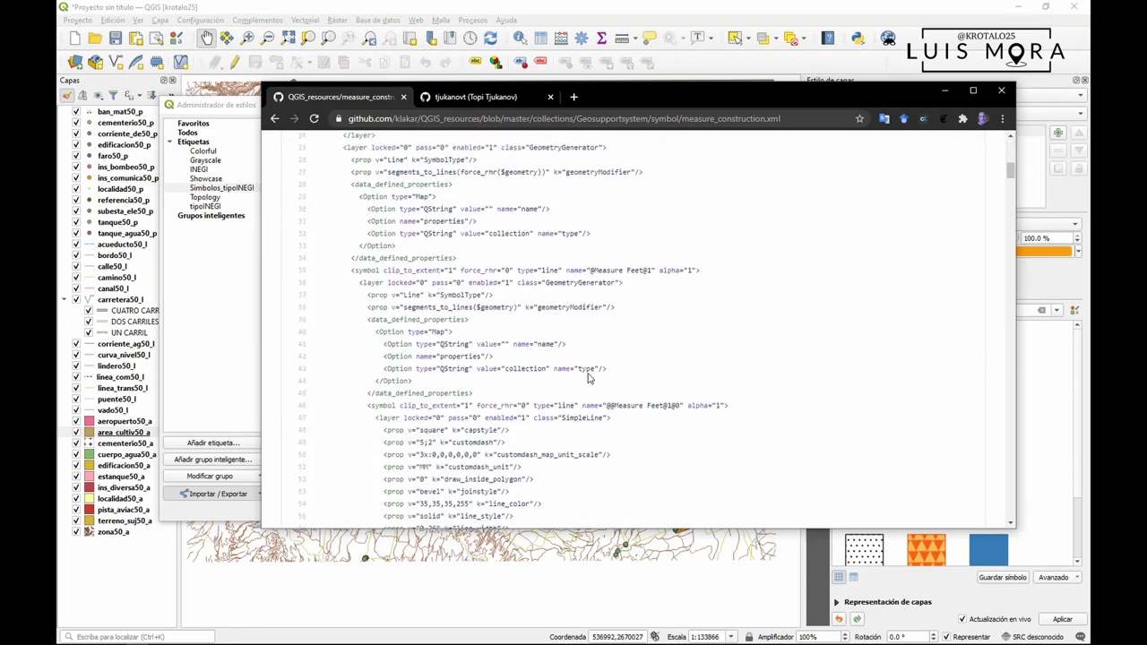
{"action": "scroll", "coordinate": [588, 378], "scroll_direction": "up", "scroll_amount": 7}
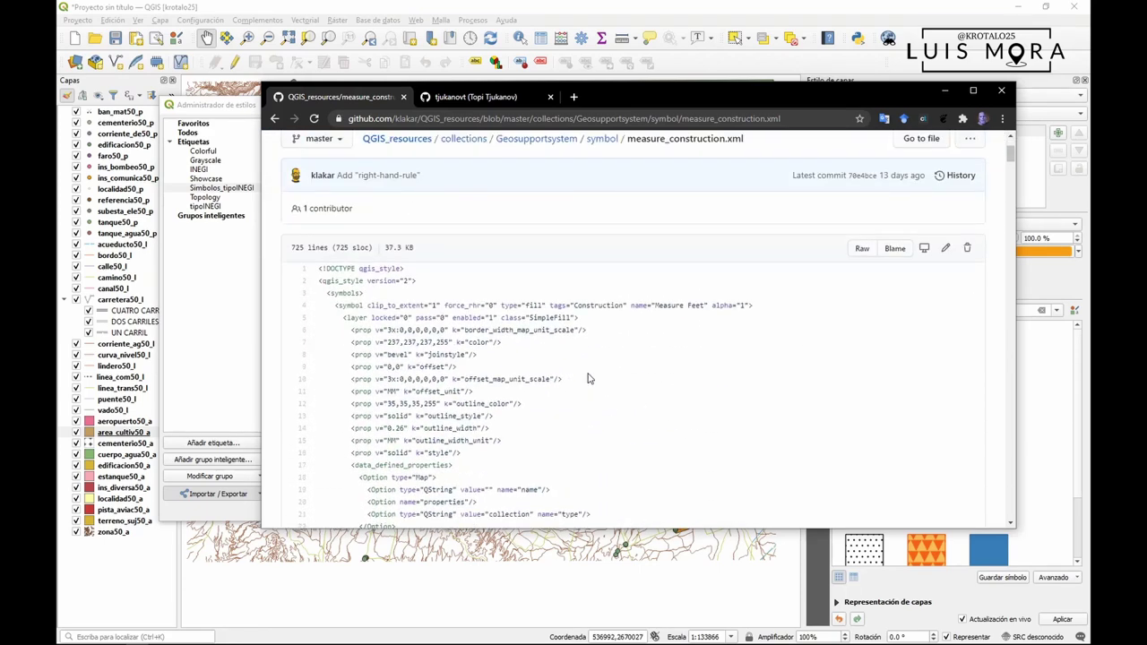
- Open the raw version of measure_construction.xml and copy its full URL
{"action": "left_click", "coordinate": [861, 251]}
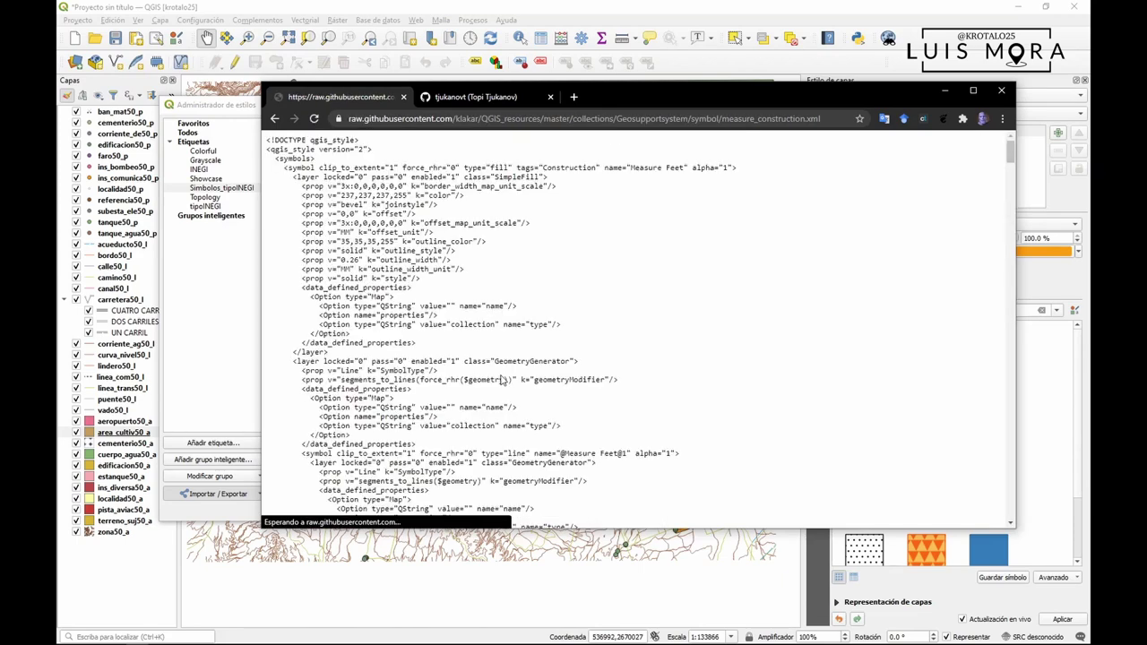
{"action": "left_click", "coordinate": [808, 122]}
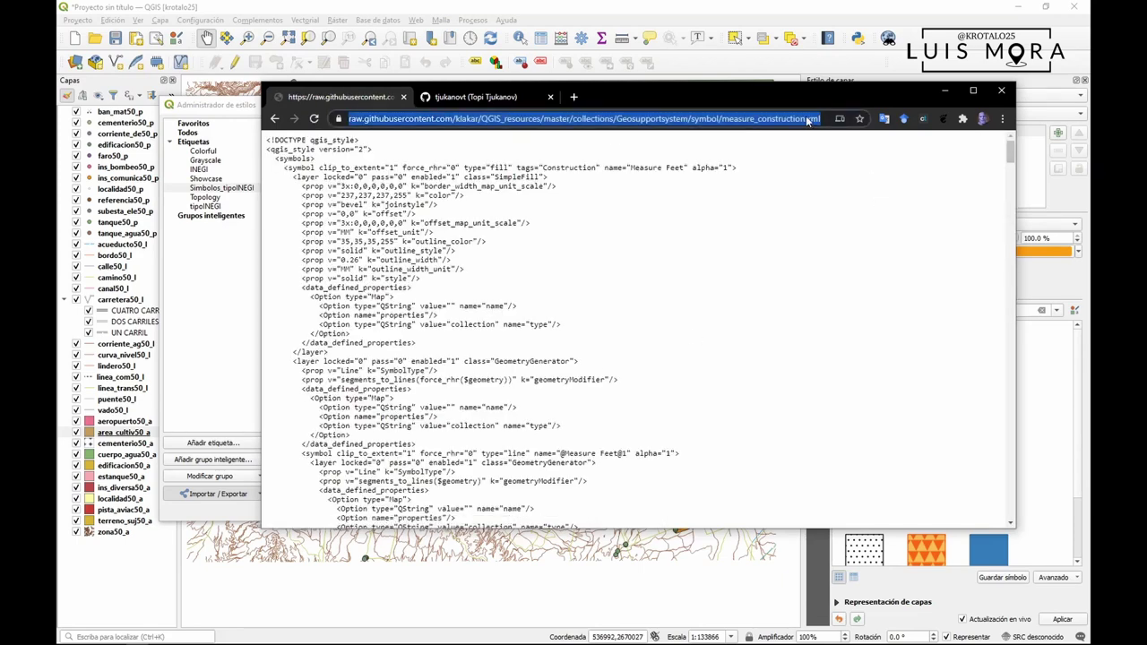
{"action": "right_click", "coordinate": [807, 121]}
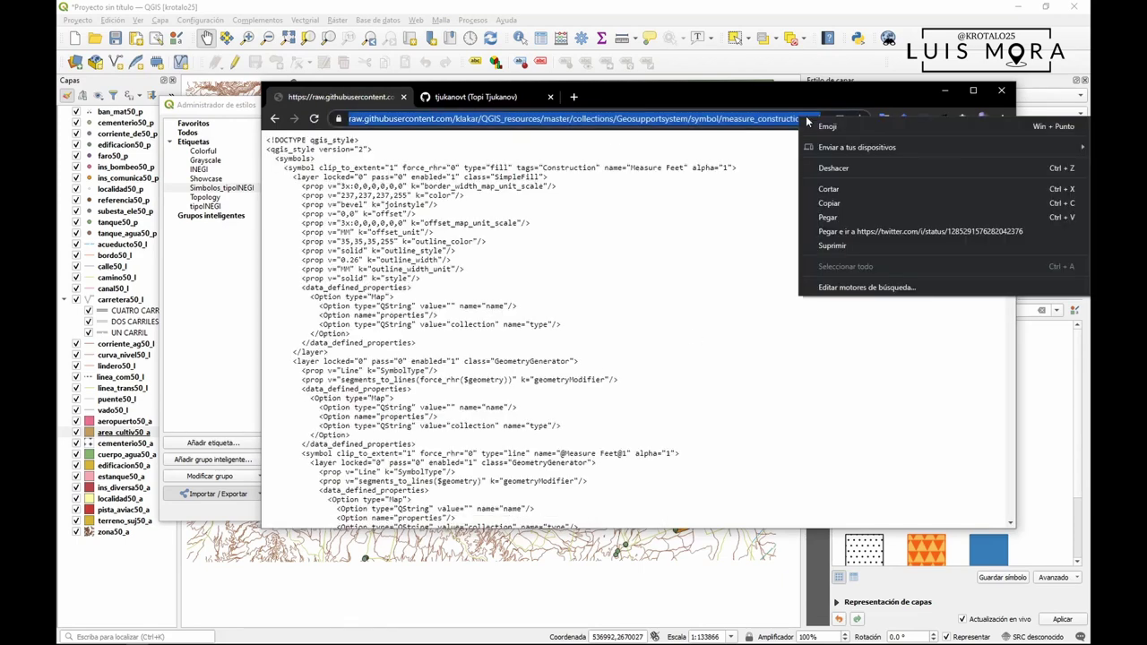
{"action": "left_click", "coordinate": [835, 203]}
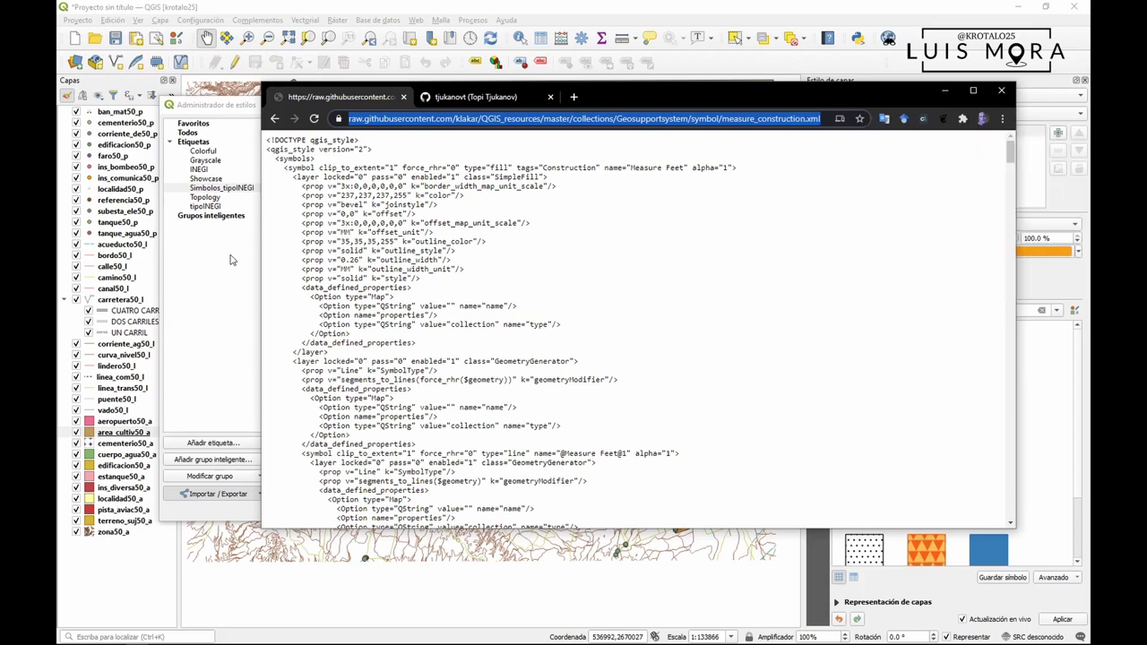
- Switch to QGIS, enter the copied measure_construction.xml address as the import URL, and fetch its elements
{"action": "key", "text": "alt+Tab"}
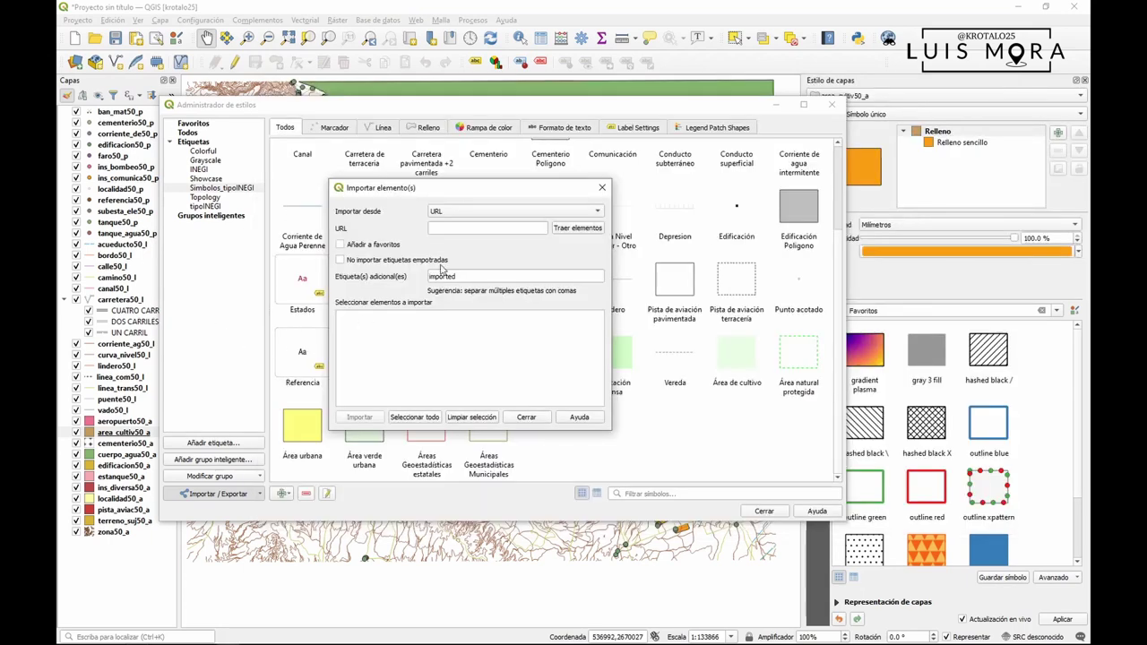
{"action": "left_click", "coordinate": [511, 229]}
{"action": "right_click", "coordinate": [512, 229]}
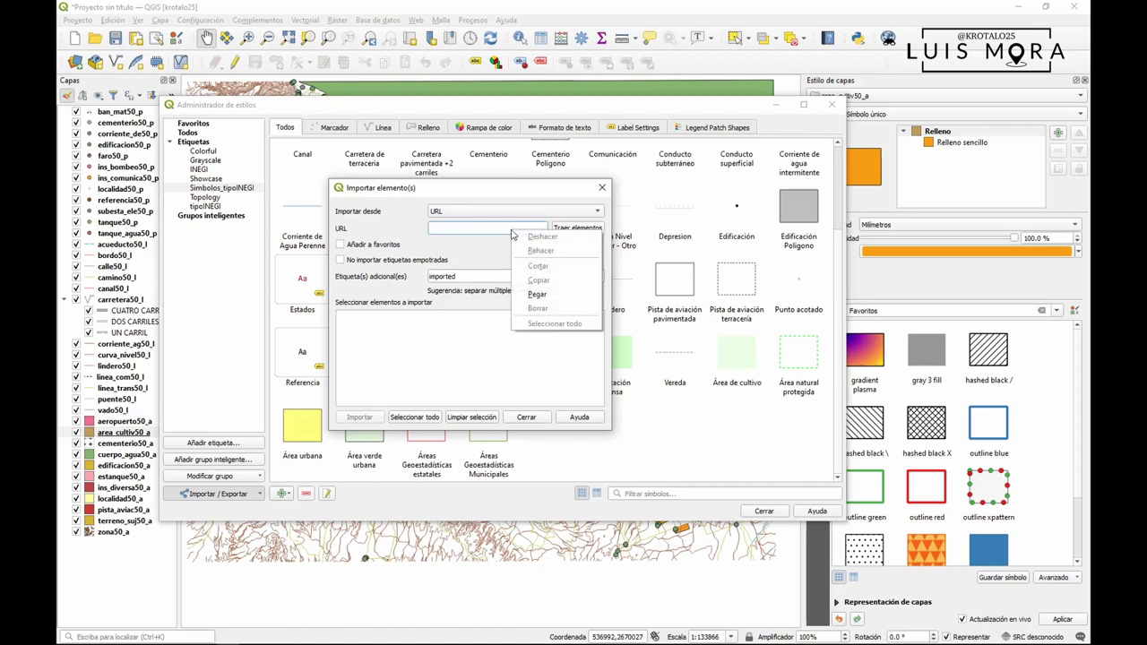
{"action": "left_click", "coordinate": [537, 294]}
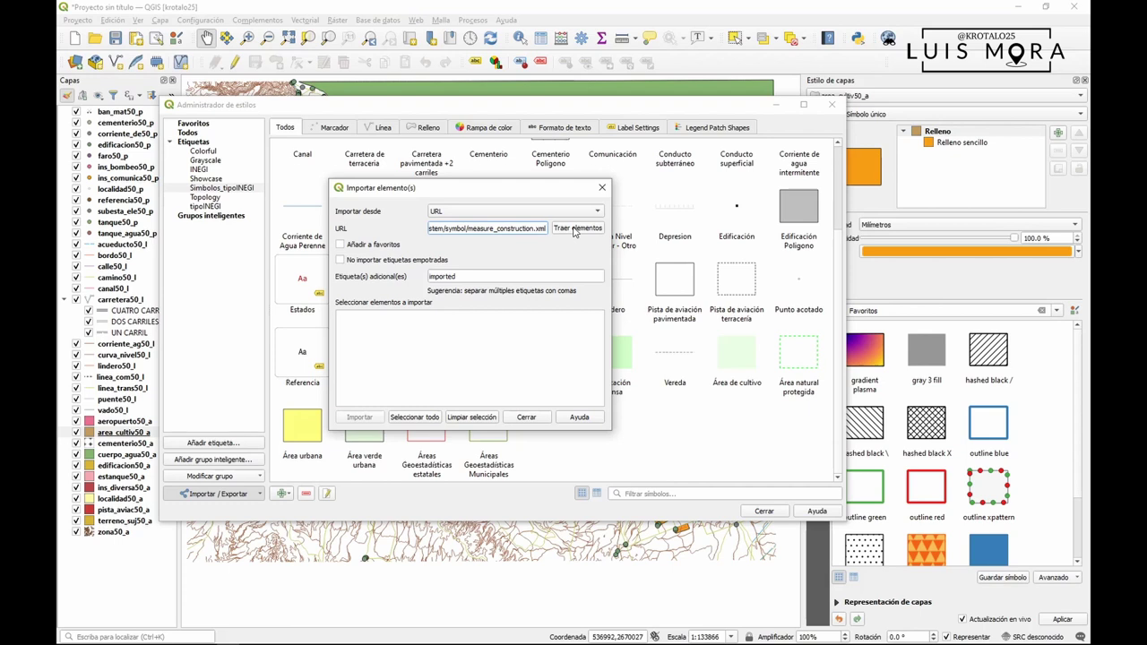
{"action": "left_click", "coordinate": [574, 229]}
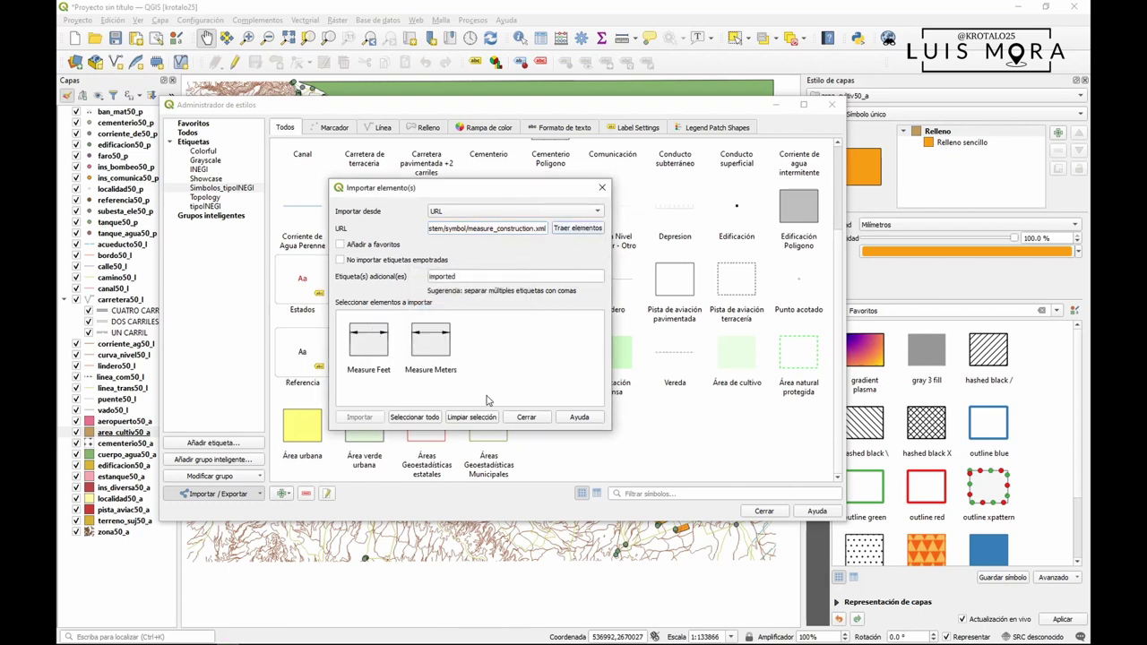
- Import all fetched symbols with the additional tag "Medidas_" plus the author's name, overwriting every existing duplicate, and display that tag's symbols
{"action": "left_click", "coordinate": [432, 417]}
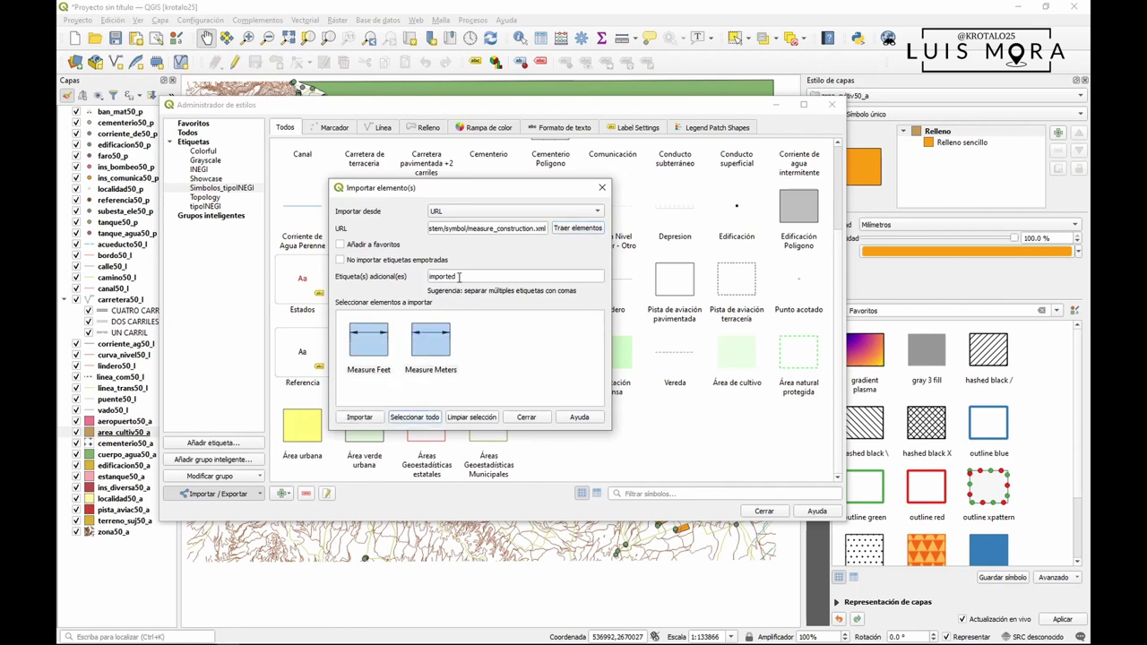
{"action": "left_click_drag", "start_coordinate": [459, 277], "coordinate": [426, 277]}
{"action": "type", "text": "Medidas_KarlsKlasson"}
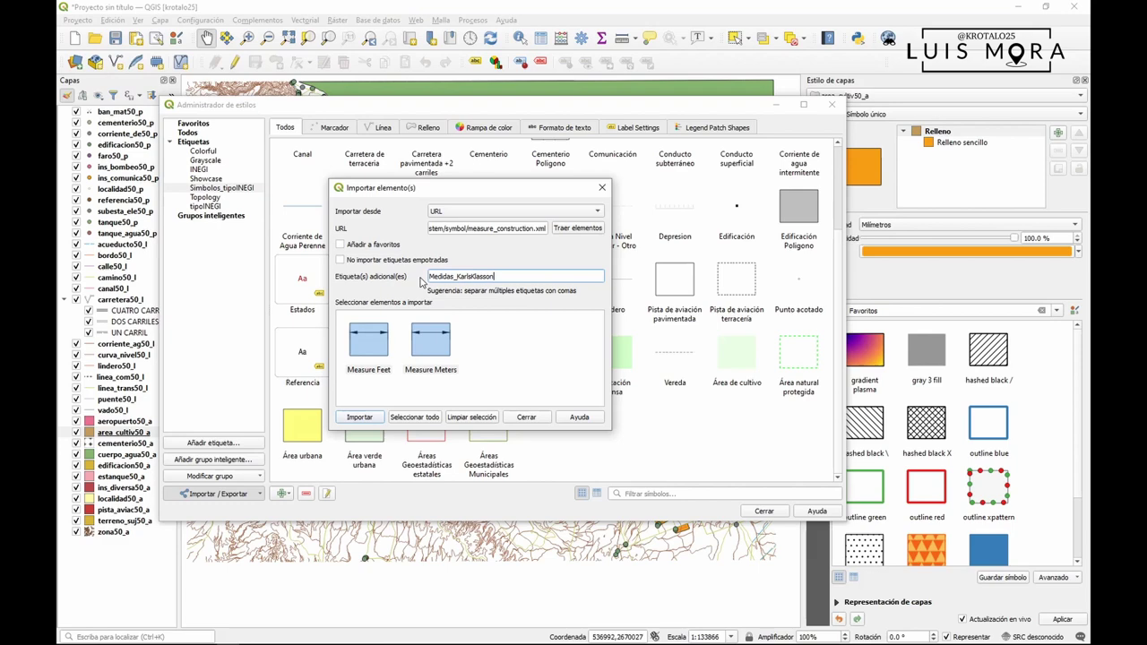
{"action": "left_click", "coordinate": [359, 418]}
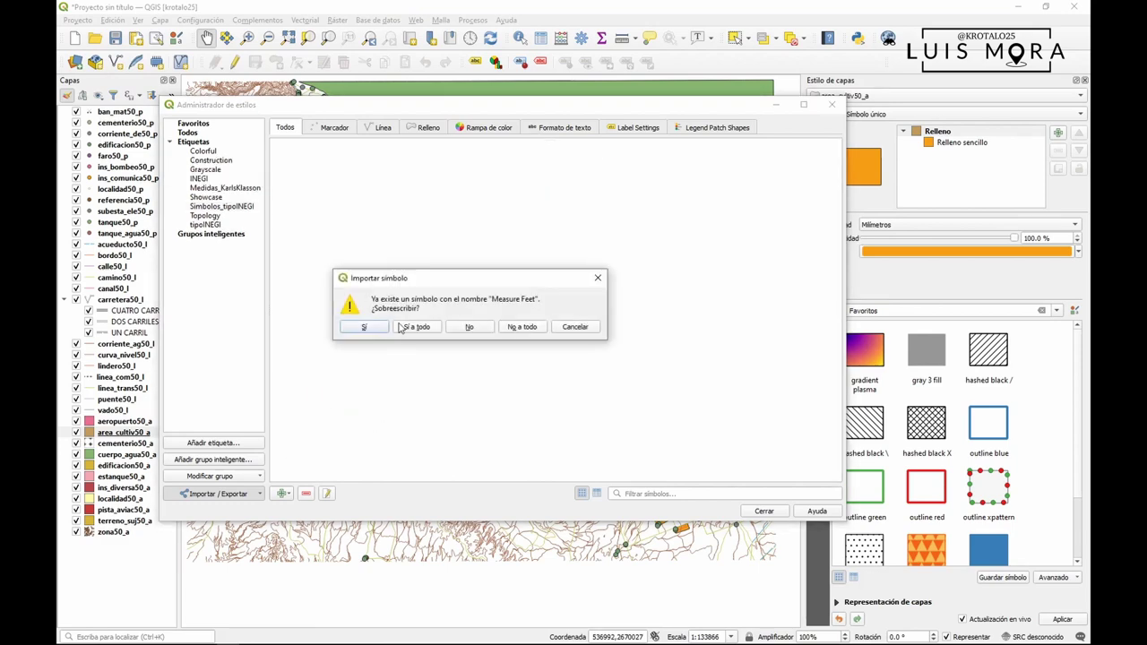
{"action": "left_click", "coordinate": [423, 326]}
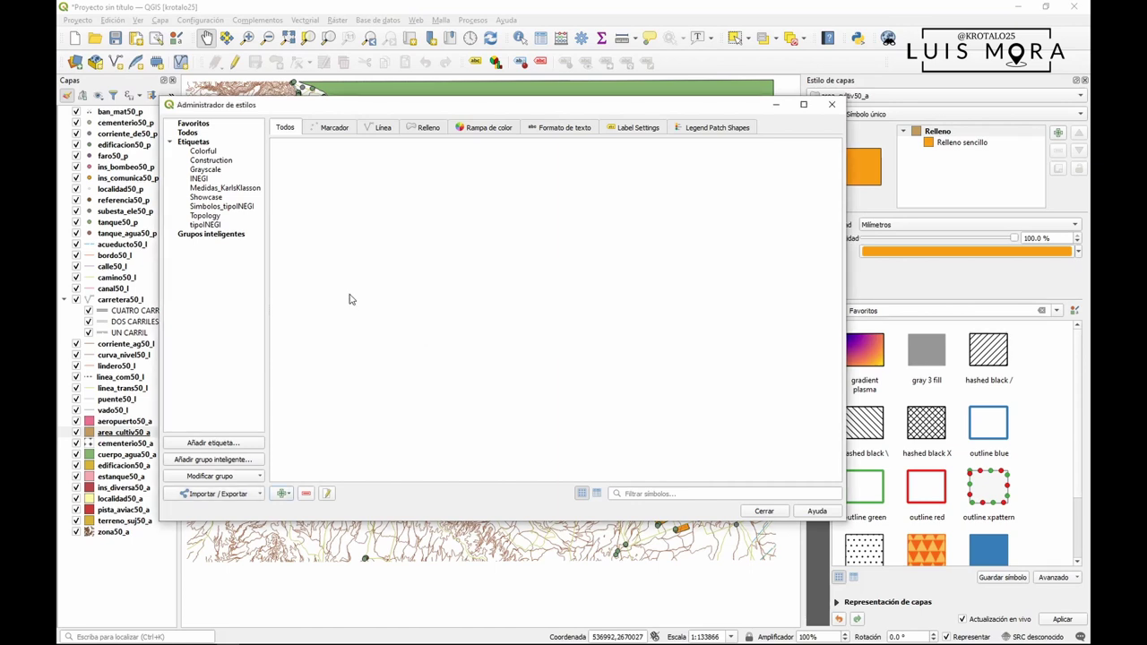
{"action": "left_click", "coordinate": [235, 188]}
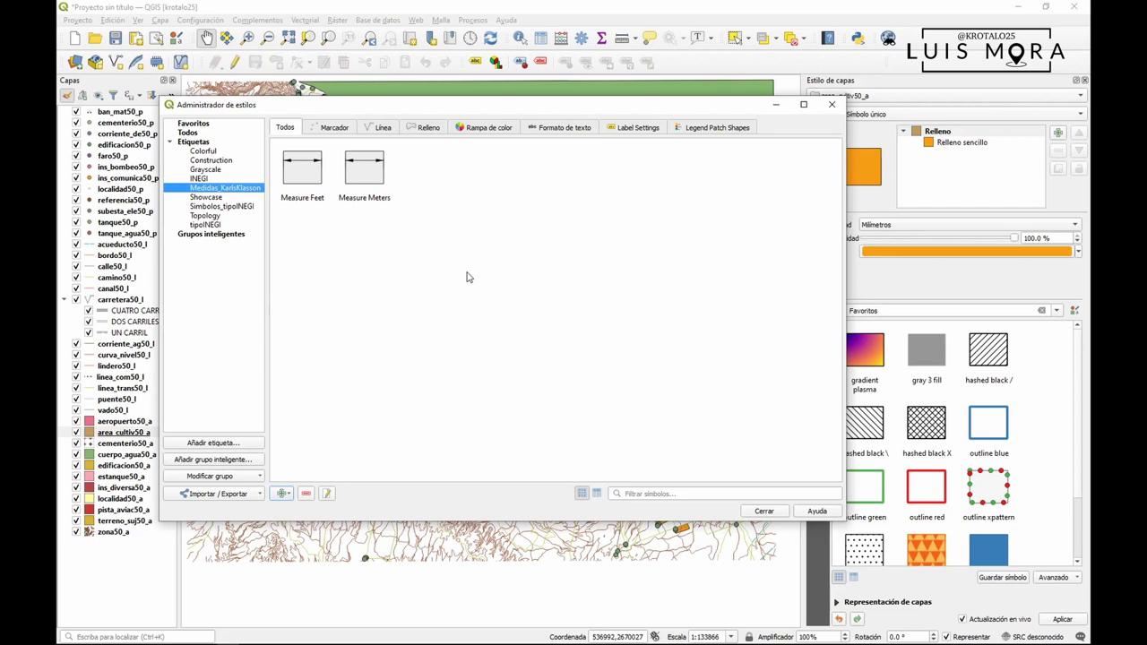
- Switch to the GitHub browser window and go back from the raw file to the symbol folder
{"action": "mouse_move", "coordinate": [222, 639]}
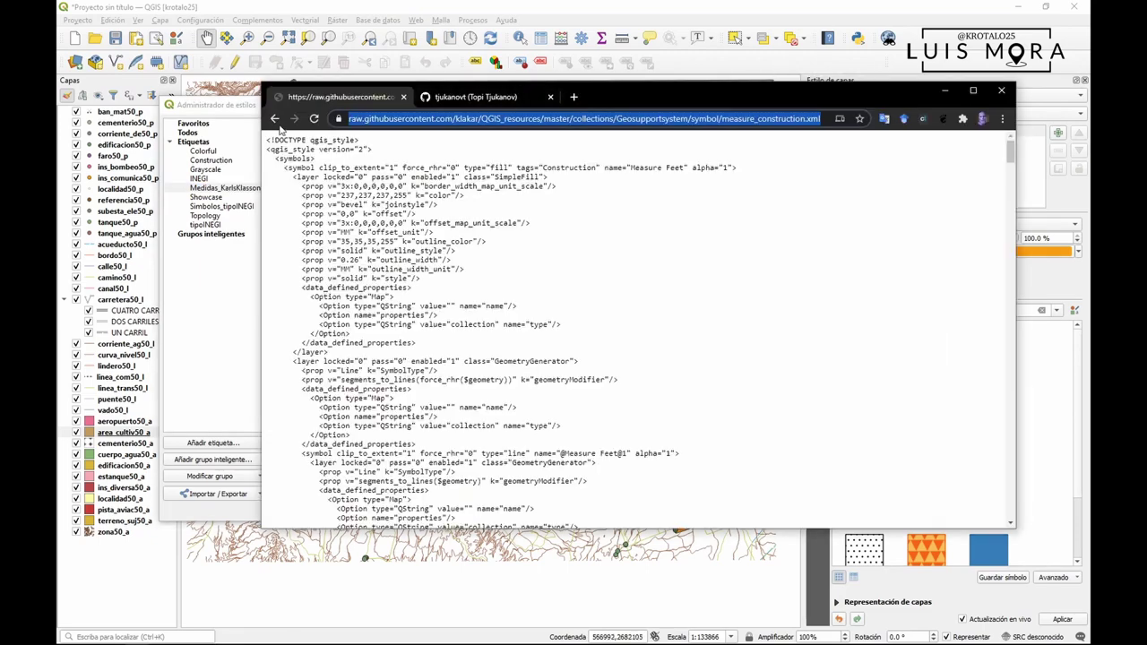
{"action": "left_click", "coordinate": [275, 121]}
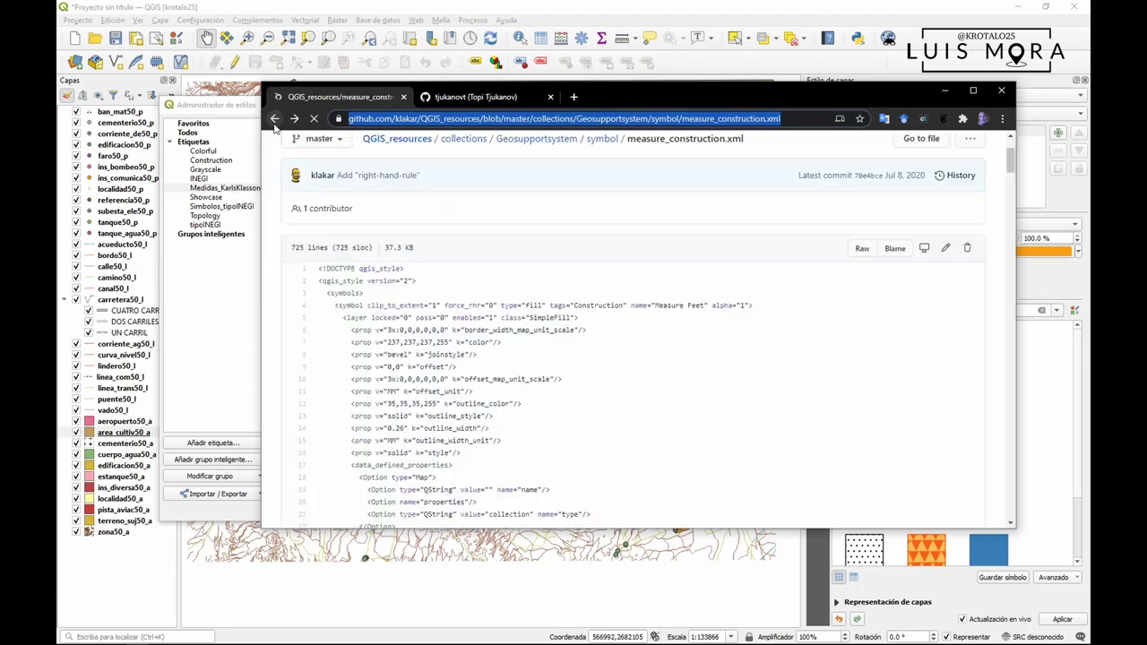
{"action": "left_click", "coordinate": [274, 120]}
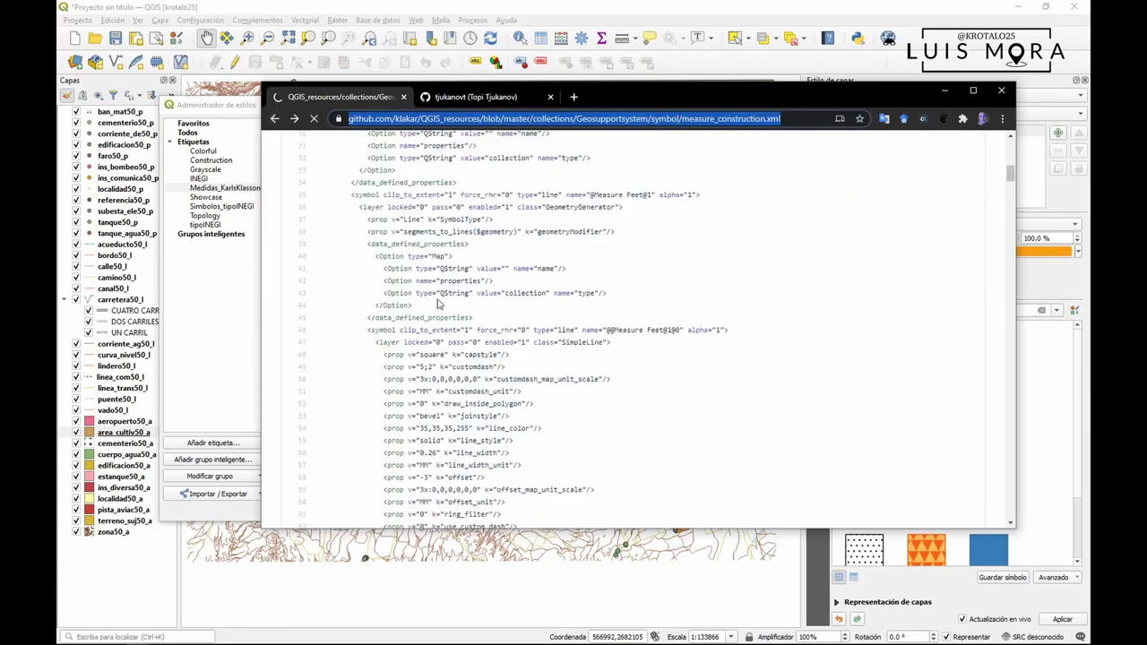
- Examine the readme's illustrated styles, including Bloated, Crayon Fill, Diamond plate, Circle Overlap, Toy Bricks, Lava and Gold, and return to the file list
{"action": "scroll", "coordinate": [409, 379], "scroll_direction": "down", "scroll_amount": 3}
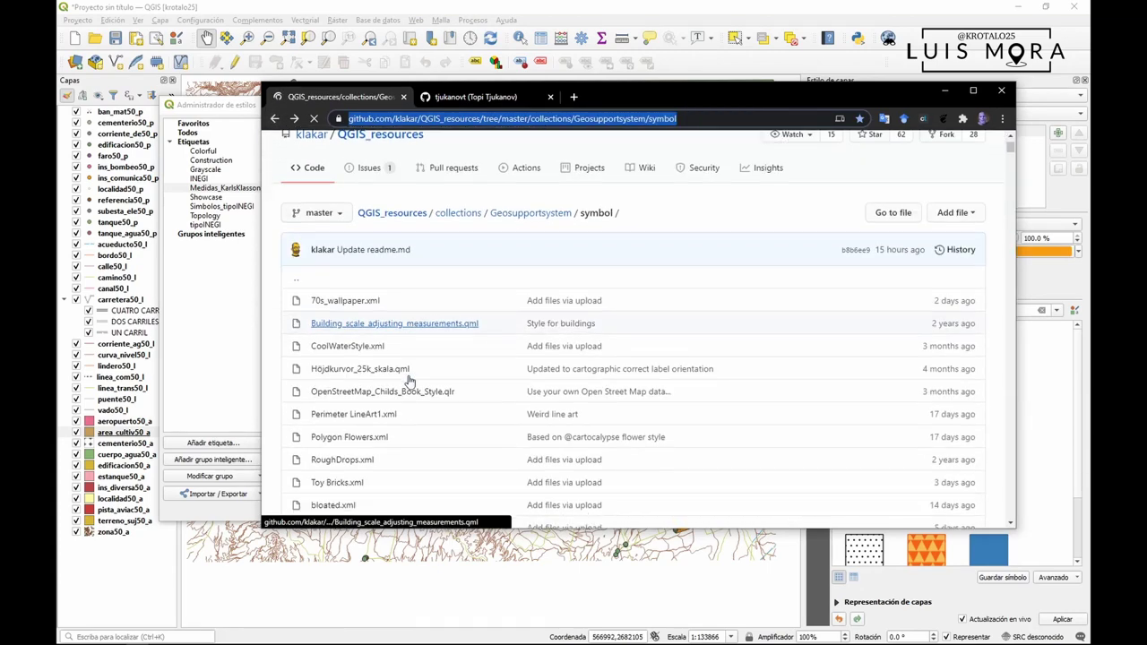
{"action": "scroll", "coordinate": [409, 380], "scroll_direction": "down", "scroll_amount": 15}
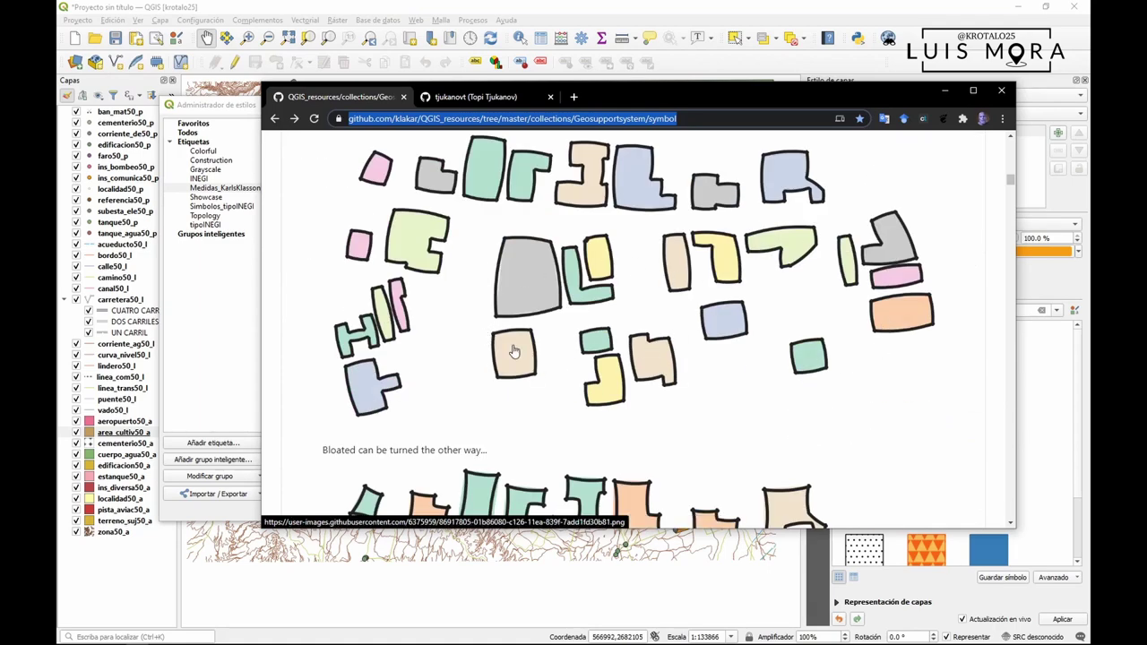
{"action": "scroll", "coordinate": [512, 351], "scroll_direction": "down", "scroll_amount": 3}
{"action": "scroll", "coordinate": [513, 350], "scroll_direction": "down", "scroll_amount": 15}
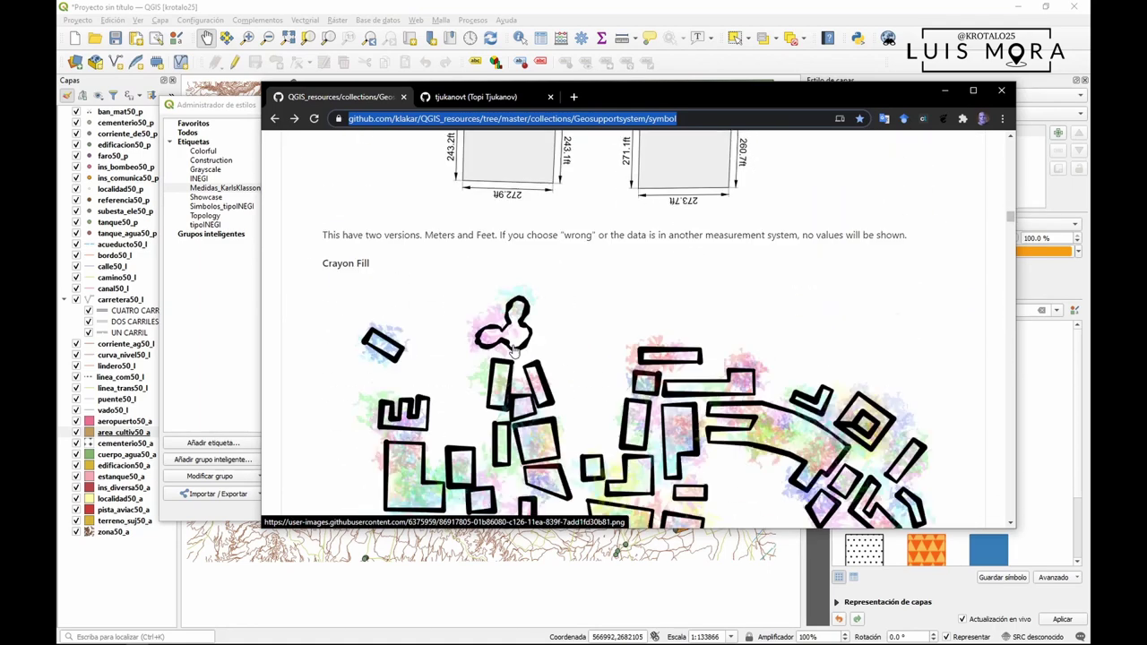
{"action": "scroll", "coordinate": [513, 351], "scroll_direction": "down", "scroll_amount": 10}
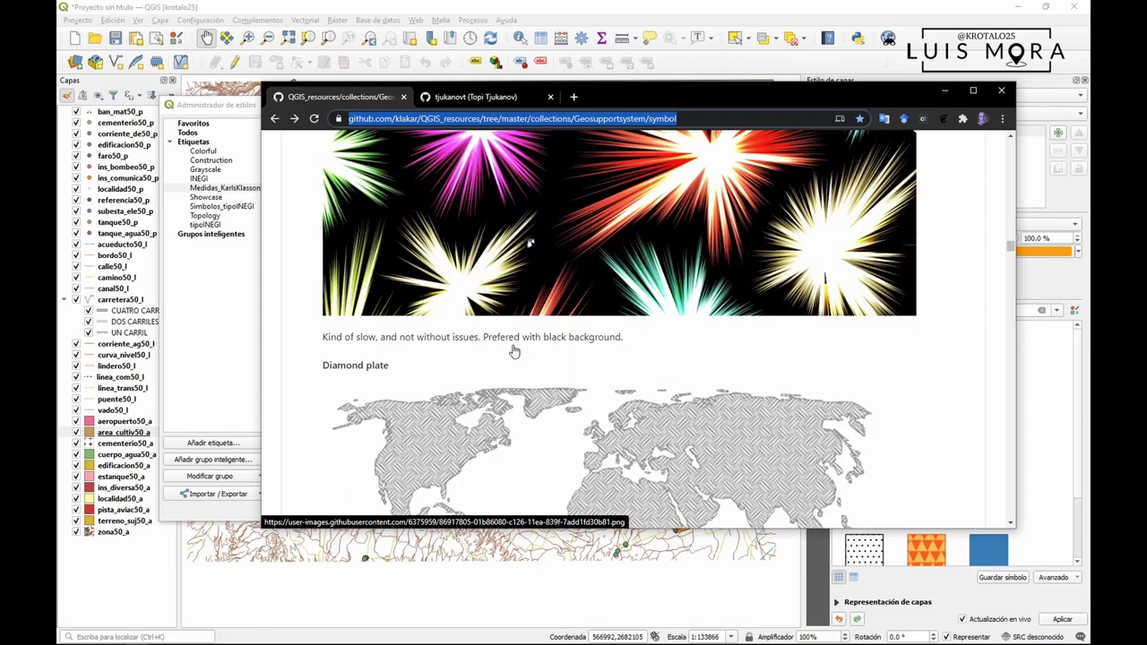
{"action": "scroll", "coordinate": [513, 351], "scroll_direction": "down", "scroll_amount": 15}
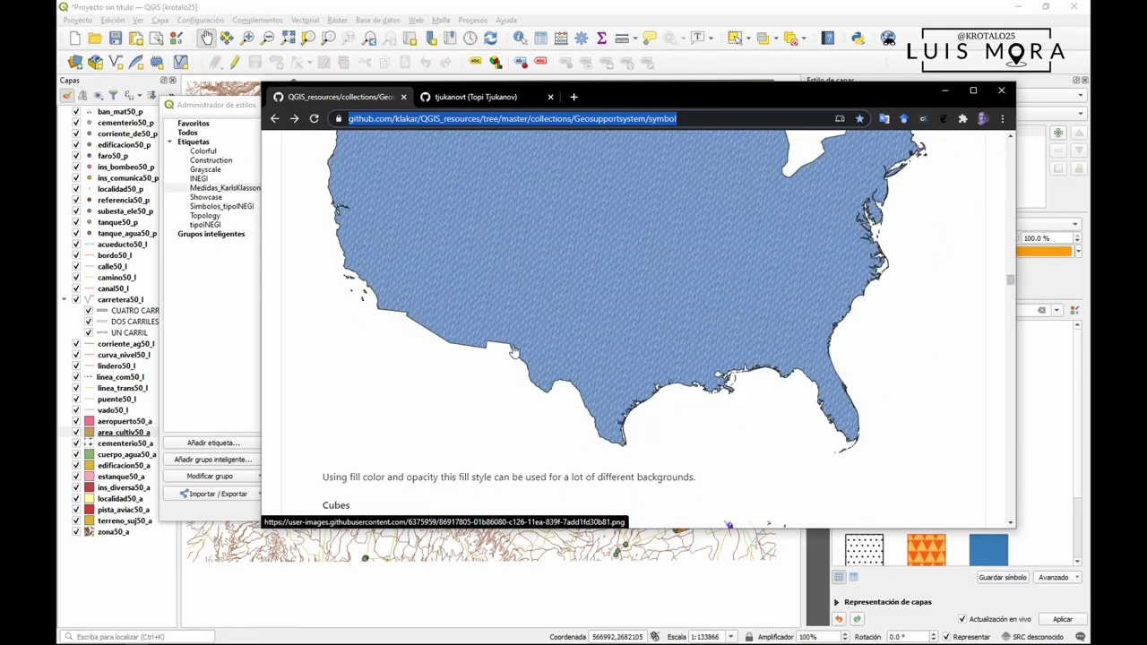
{"action": "scroll", "coordinate": [514, 351], "scroll_direction": "down", "scroll_amount": 15}
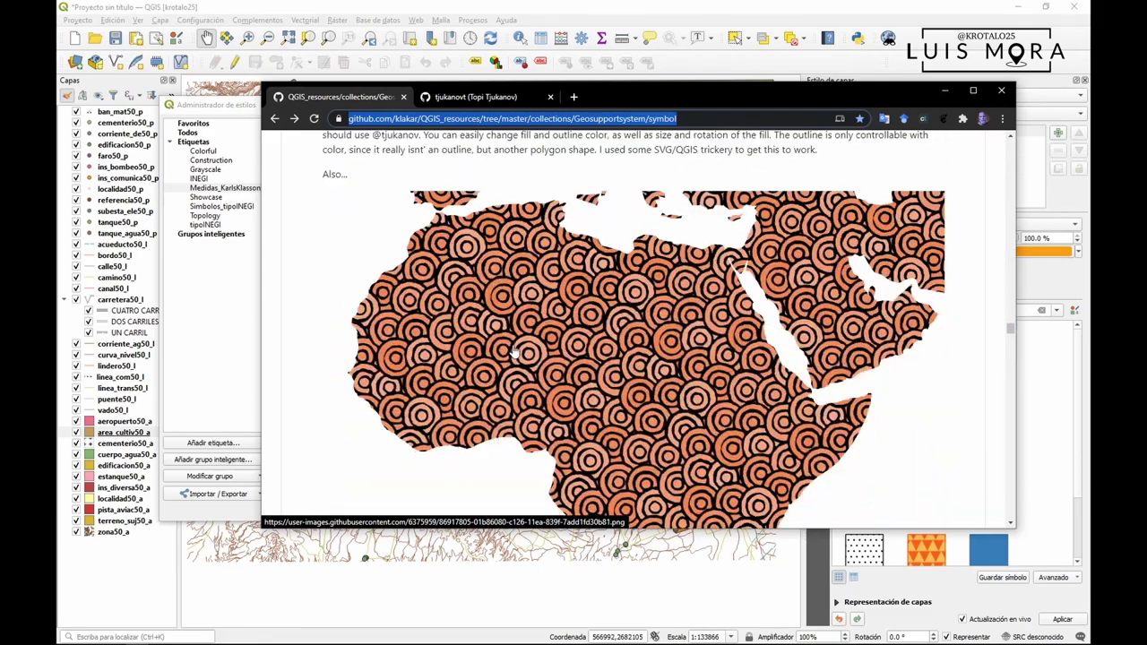
{"action": "scroll", "coordinate": [513, 351], "scroll_direction": "down", "scroll_amount": 15}
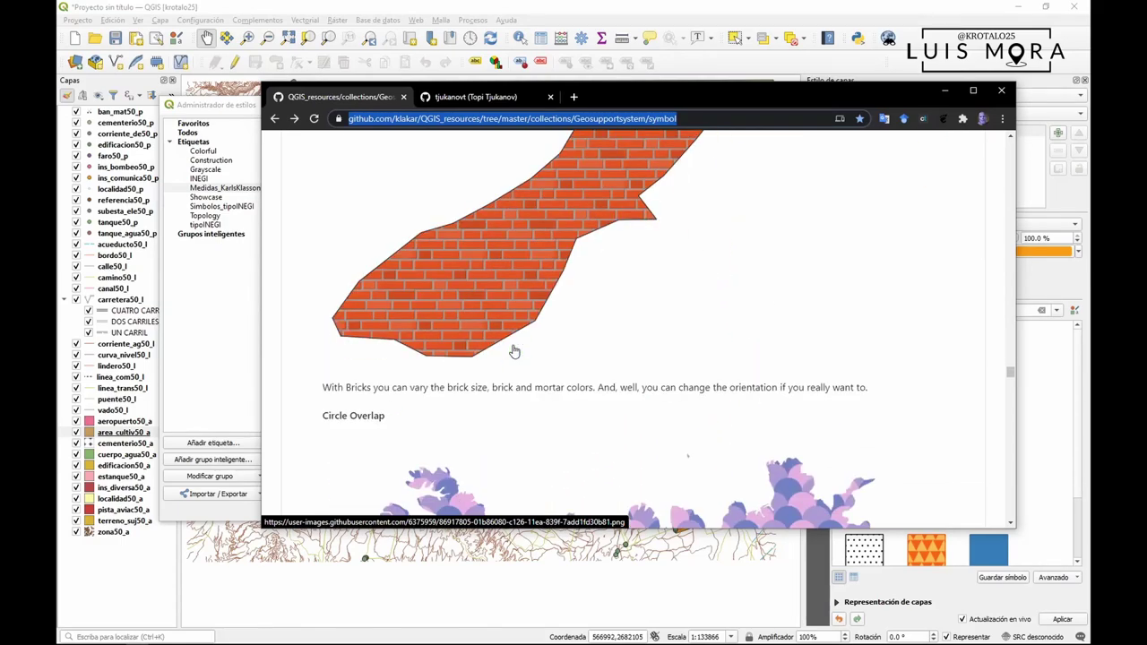
{"action": "scroll", "coordinate": [513, 351], "scroll_direction": "down", "scroll_amount": 15}
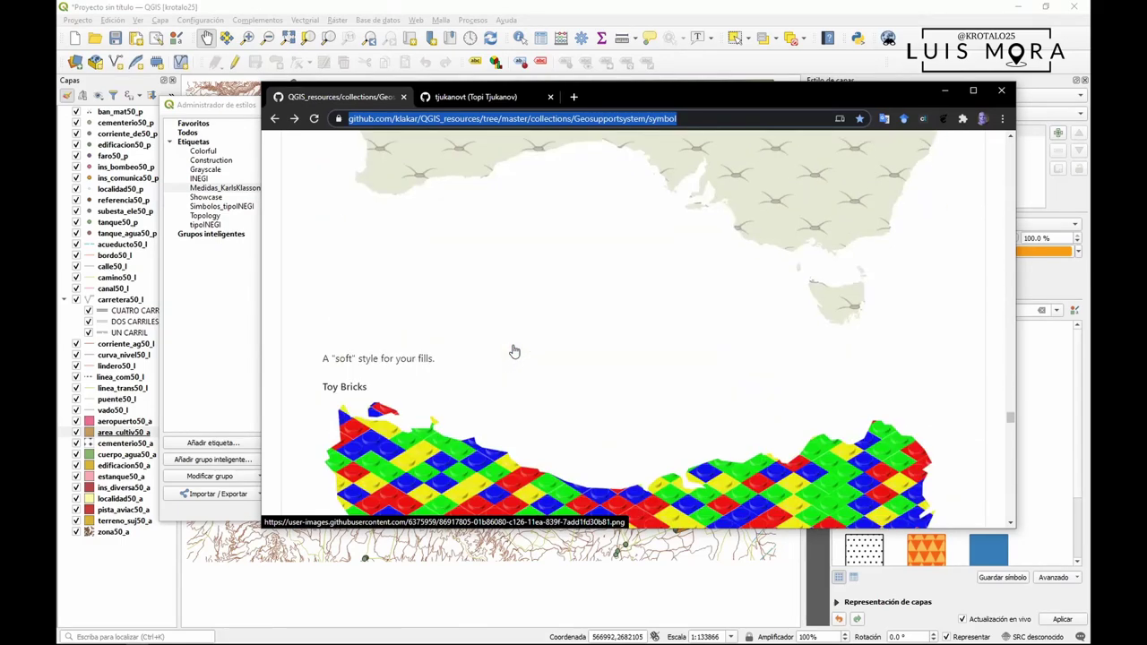
{"action": "scroll", "coordinate": [514, 351], "scroll_direction": "down", "scroll_amount": 15}
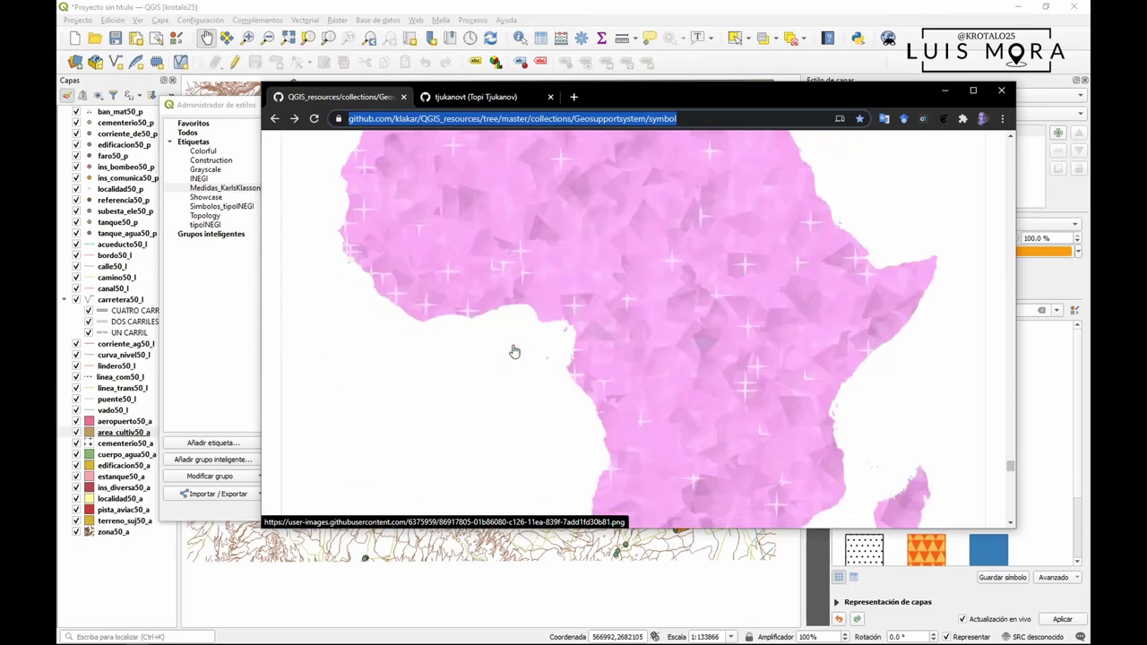
{"action": "scroll", "coordinate": [513, 352], "scroll_direction": "down", "scroll_amount": 15}
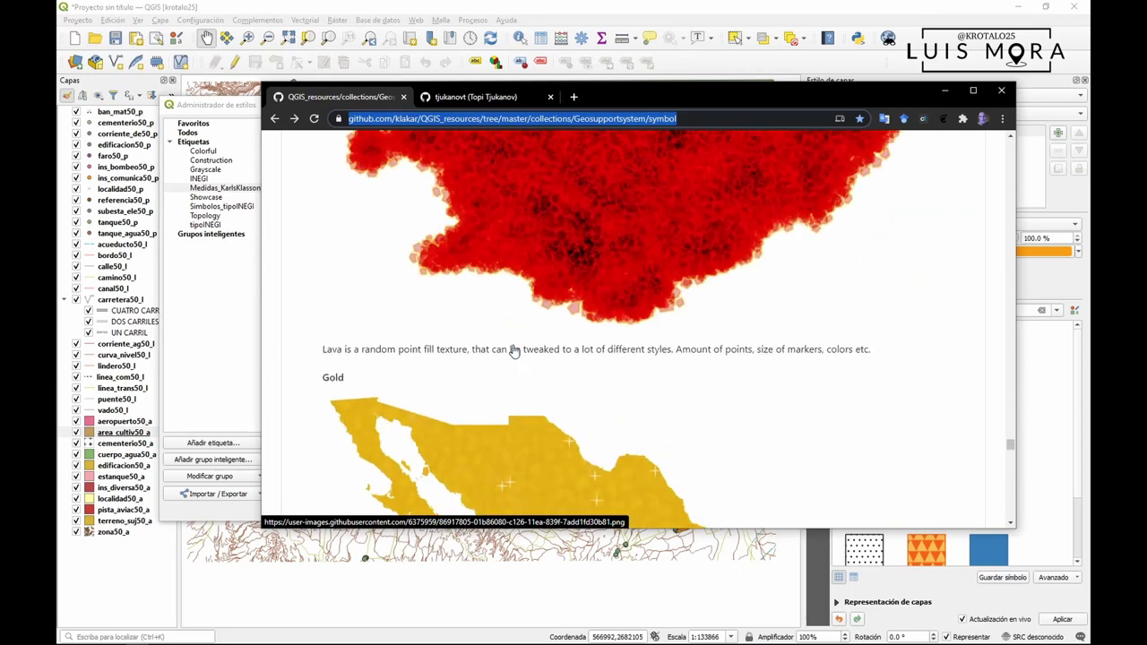
{"action": "left_click", "coordinate": [513, 351]}
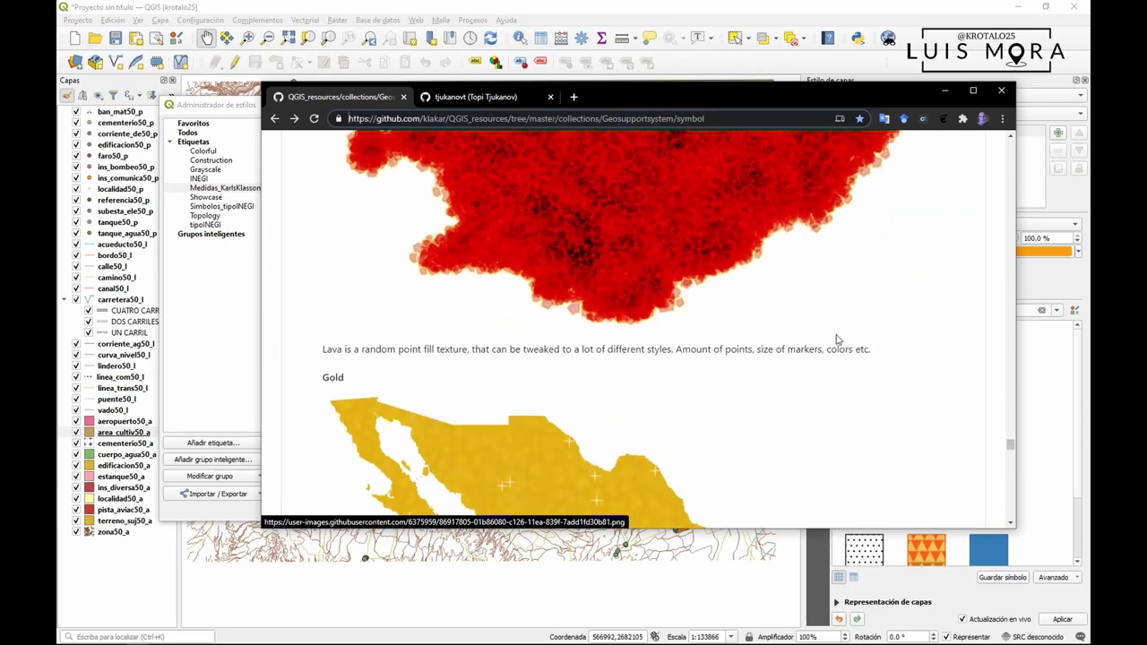
{"action": "scroll", "coordinate": [996, 303], "scroll_direction": "up", "scroll_amount": 20}
{"action": "scroll", "coordinate": [996, 303], "scroll_direction": "up", "scroll_amount": 10}
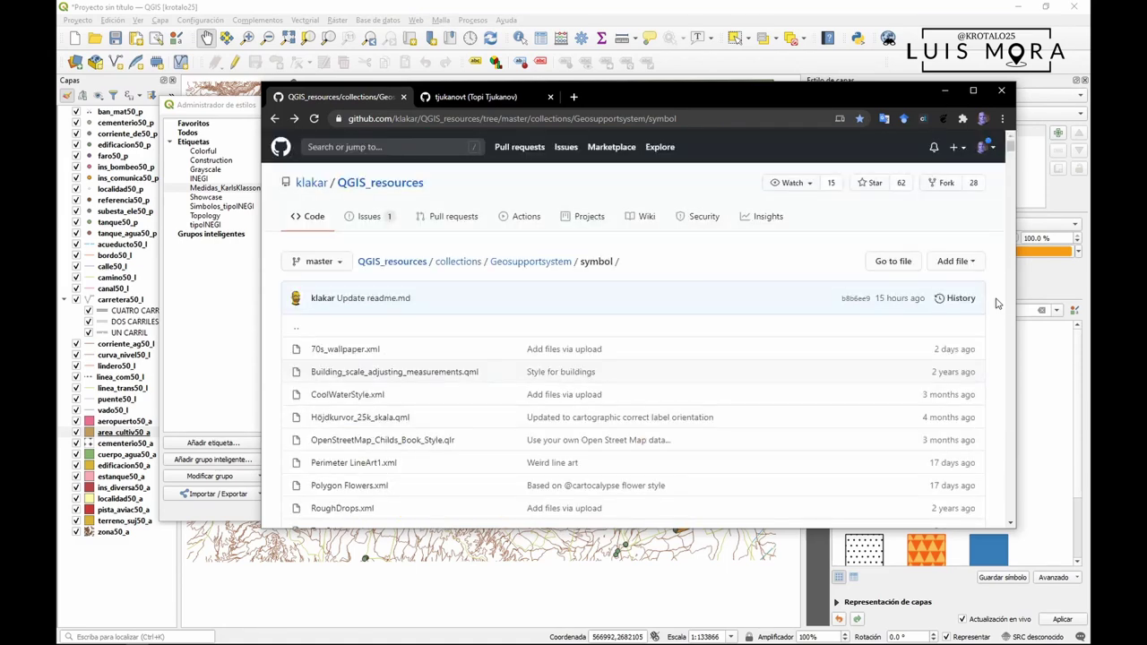
- Open the raw version of CoolWaterStyle.xml from the symbol folder and copy its web address
{"action": "scroll", "coordinate": [390, 374], "scroll_direction": "down", "scroll_amount": 2}
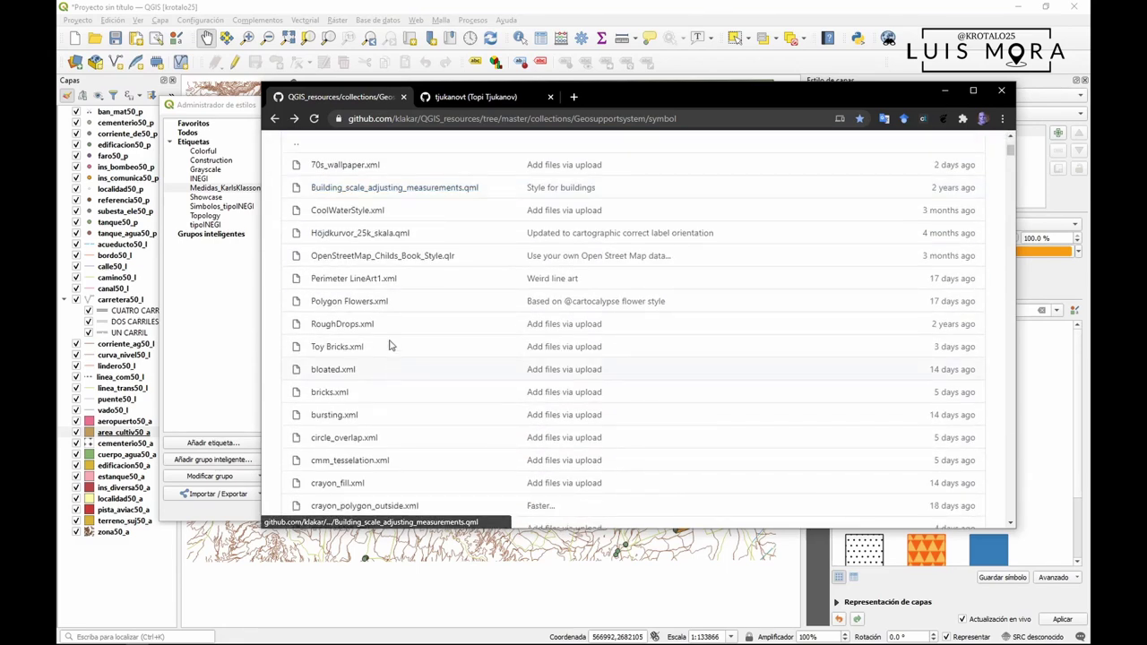
{"action": "left_click", "coordinate": [371, 213]}
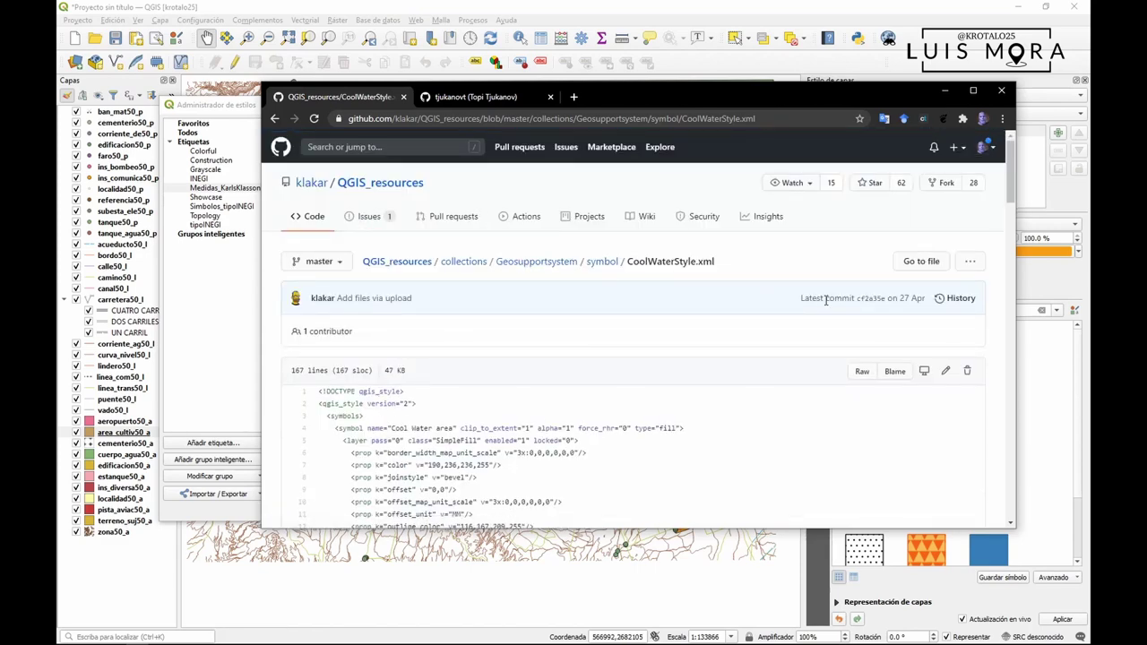
{"action": "left_click", "coordinate": [861, 371]}
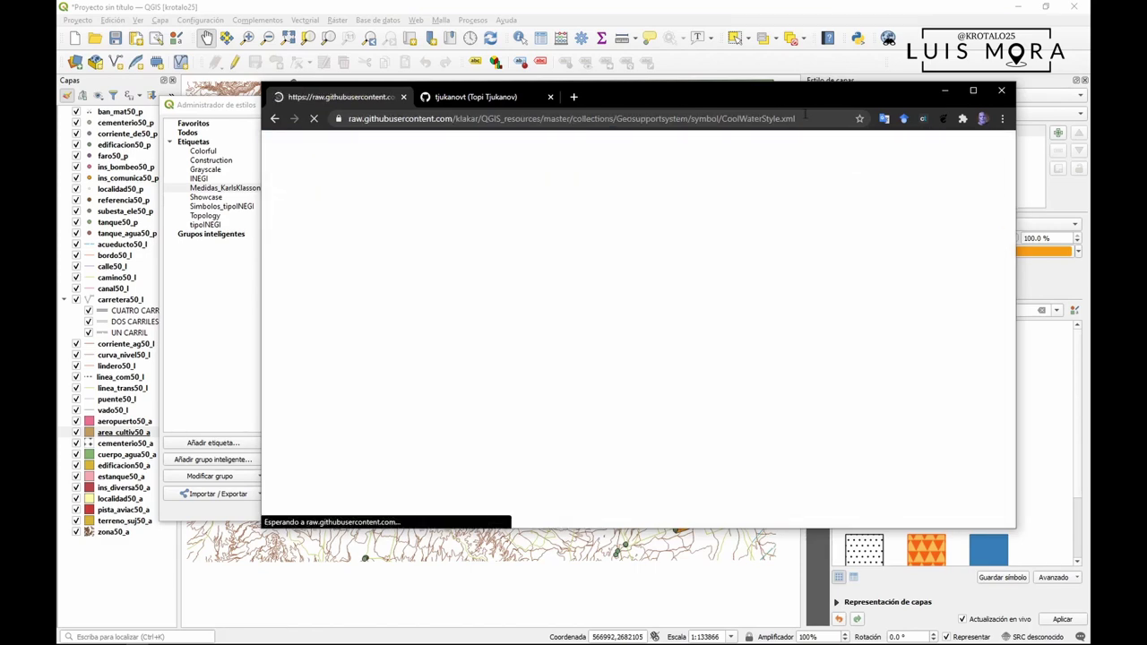
{"action": "left_click", "coordinate": [812, 118]}
{"action": "right_click", "coordinate": [812, 118]}
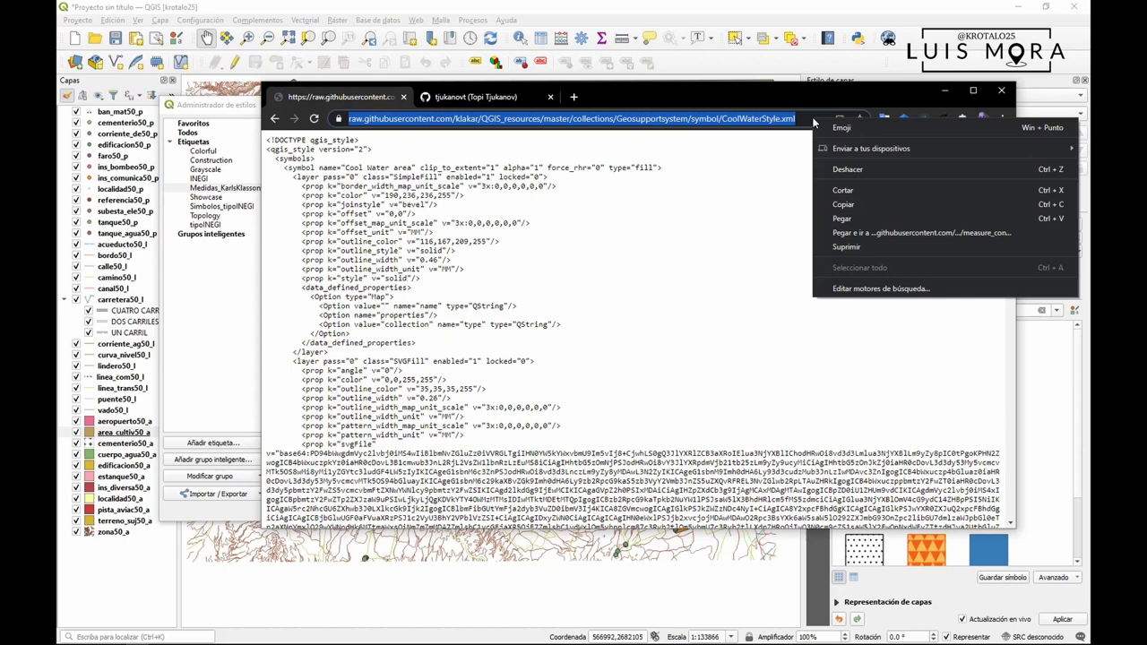
{"action": "left_click", "coordinate": [864, 205]}
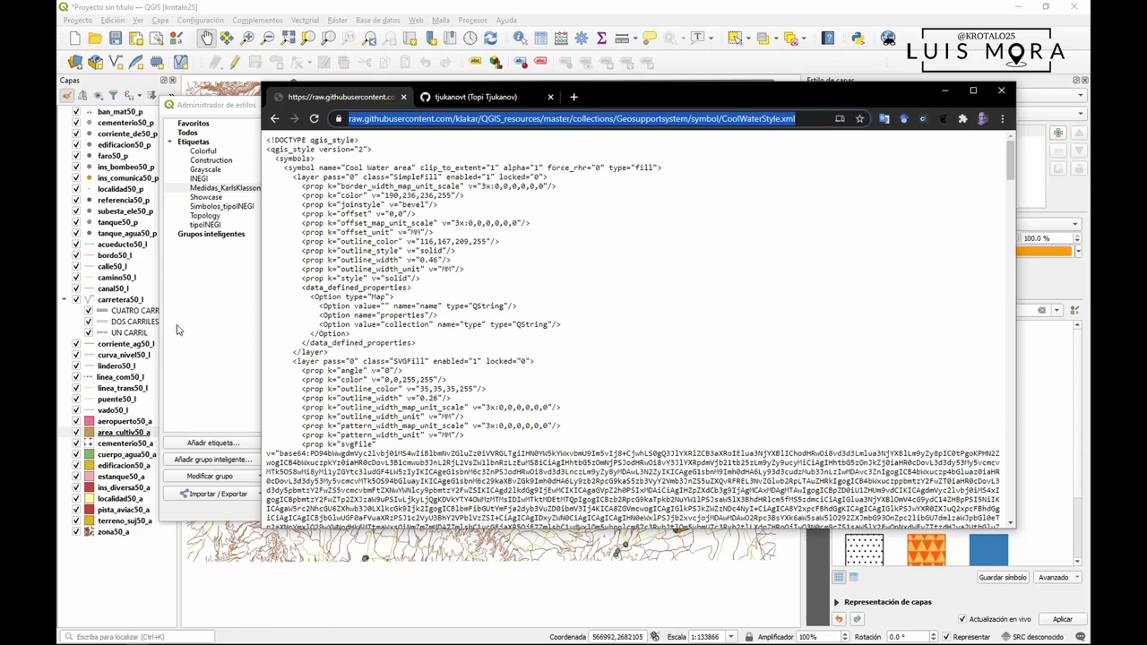
- Switch to the QGIS style manager, start an import from URL with the copied CoolWaterStyle.xml address, and fetch its elements
{"action": "left_click", "coordinate": [206, 321]}
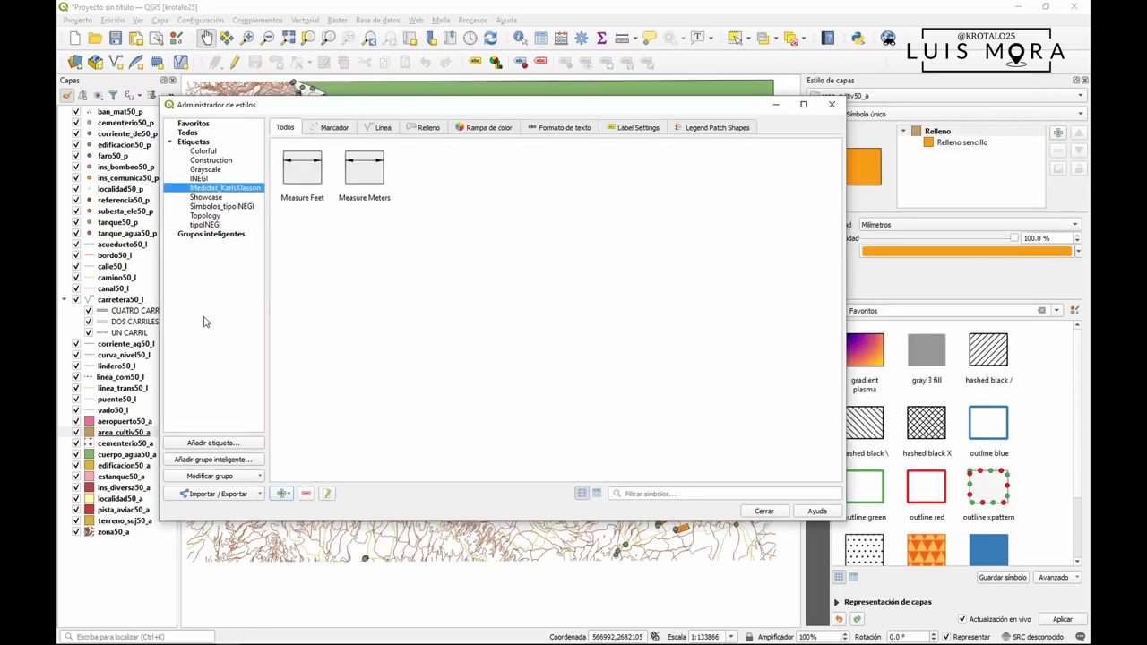
{"action": "left_click", "coordinate": [231, 498]}
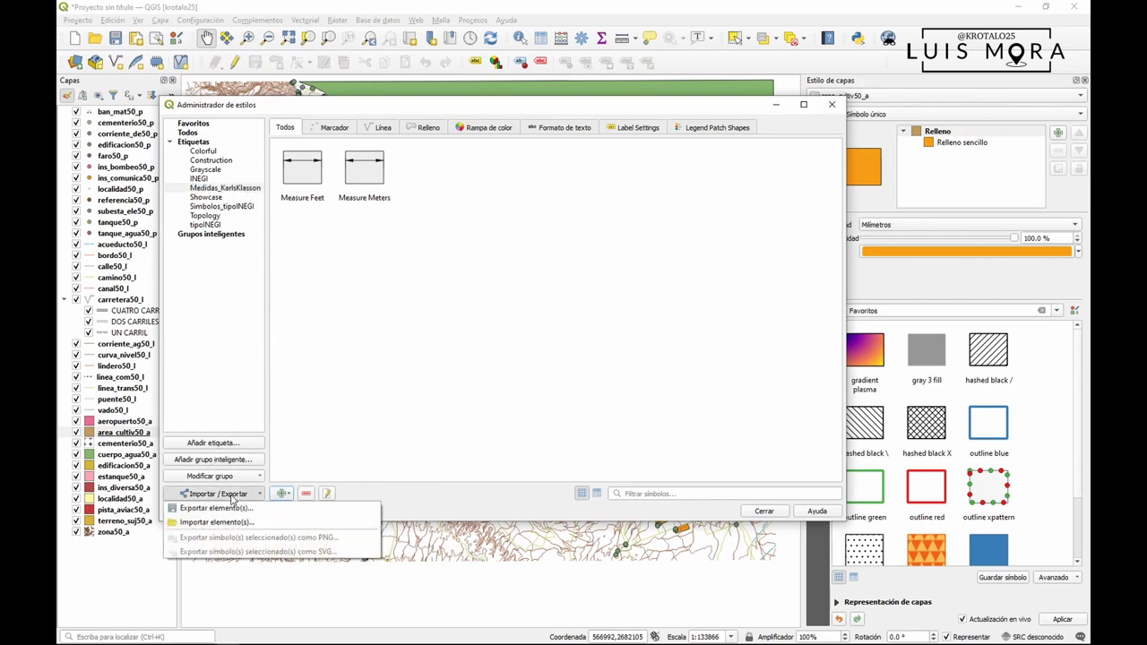
{"action": "left_click", "coordinate": [247, 522]}
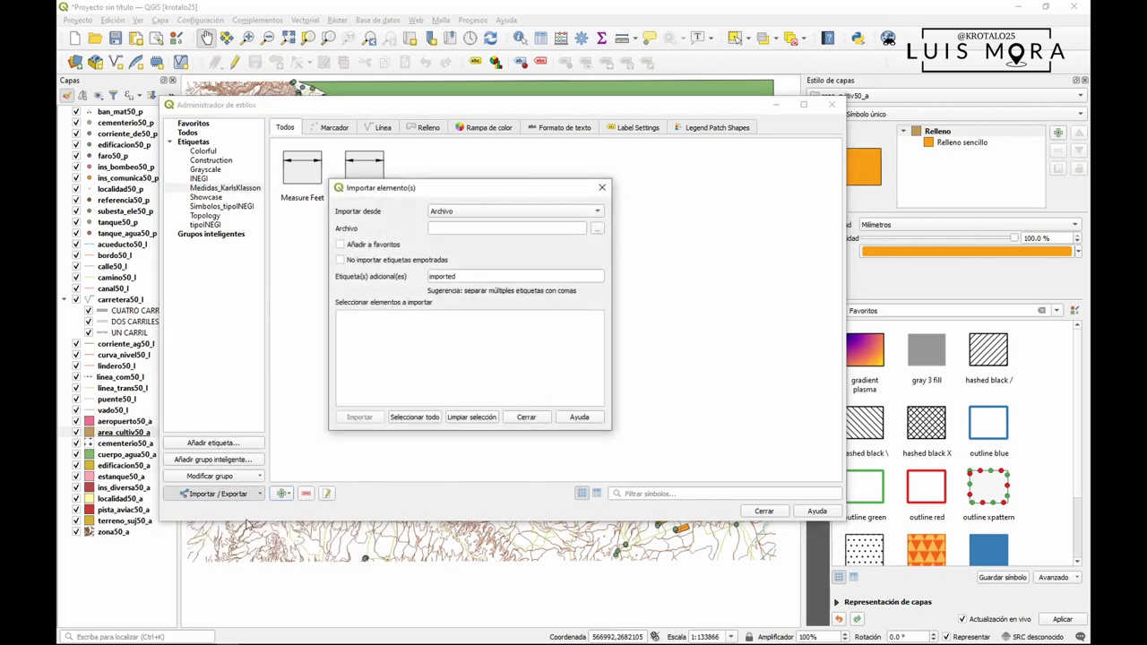
{"action": "left_click", "coordinate": [456, 211]}
{"action": "left_click", "coordinate": [456, 226]}
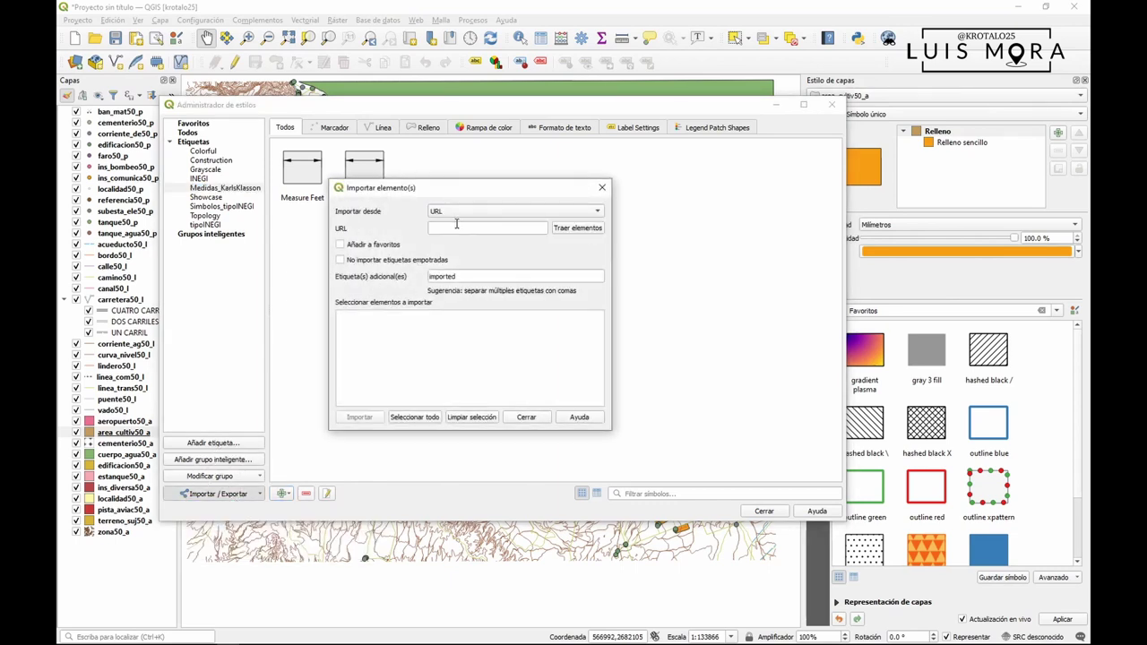
{"action": "left_click", "coordinate": [456, 225]}
{"action": "key", "text": "ctrl+v"}
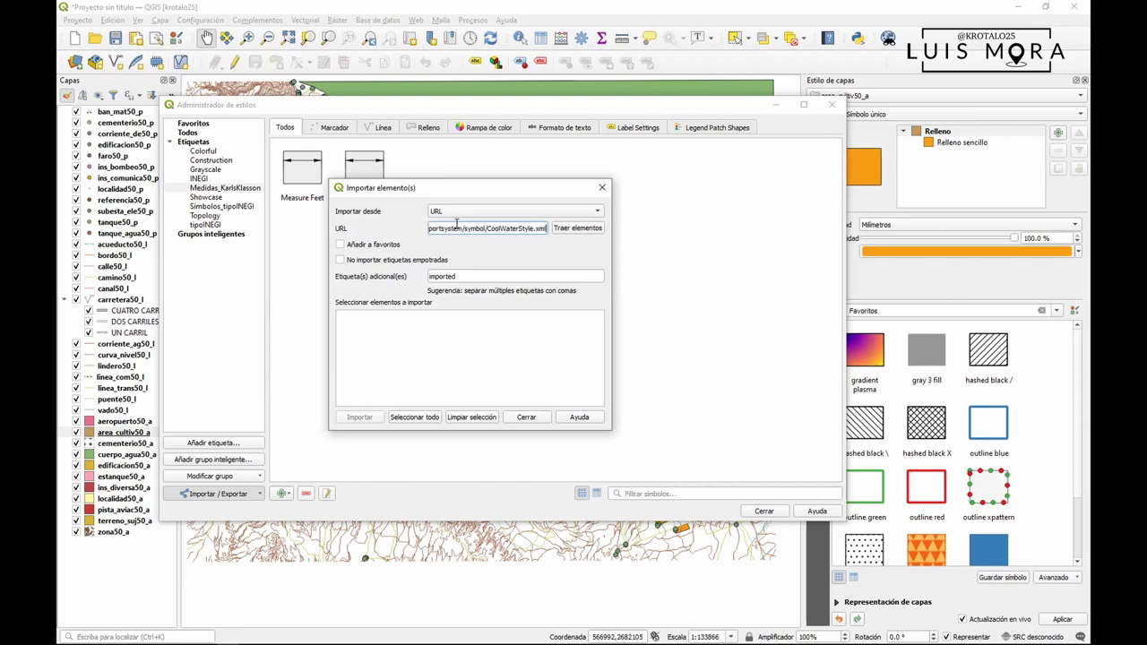
{"action": "left_click", "coordinate": [586, 230]}
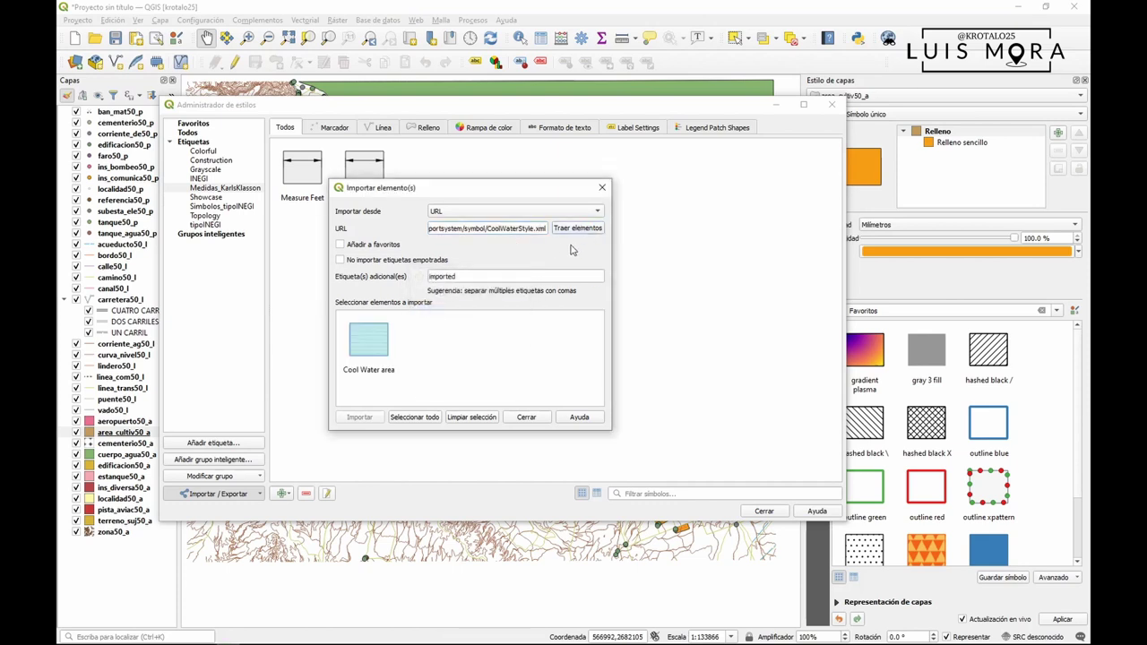
- Import the fetched Cool Water area symbol under the "imported" tag, overwriting any existing duplicates
{"action": "left_click", "coordinate": [381, 349]}
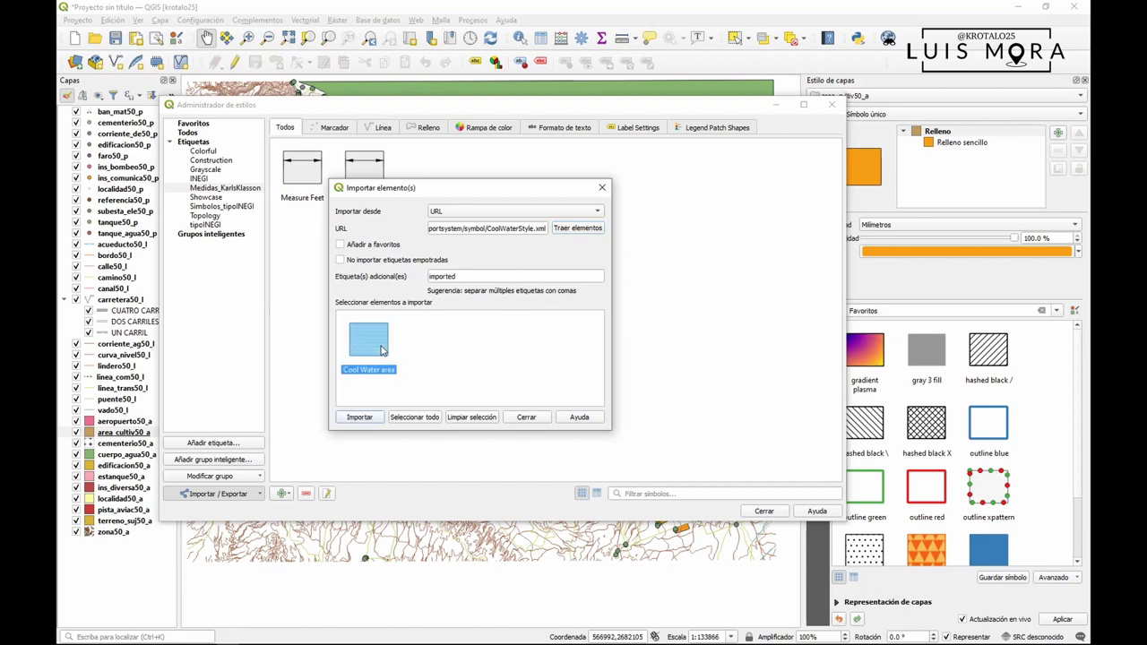
{"action": "left_click", "coordinate": [414, 421]}
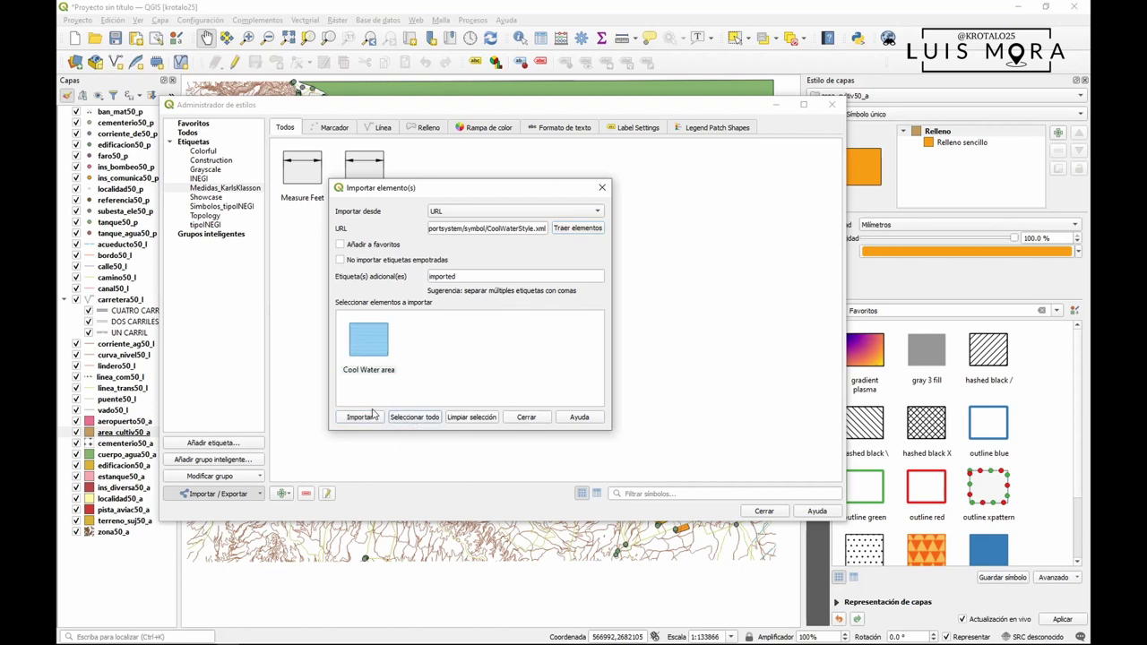
{"action": "left_click", "coordinate": [373, 415]}
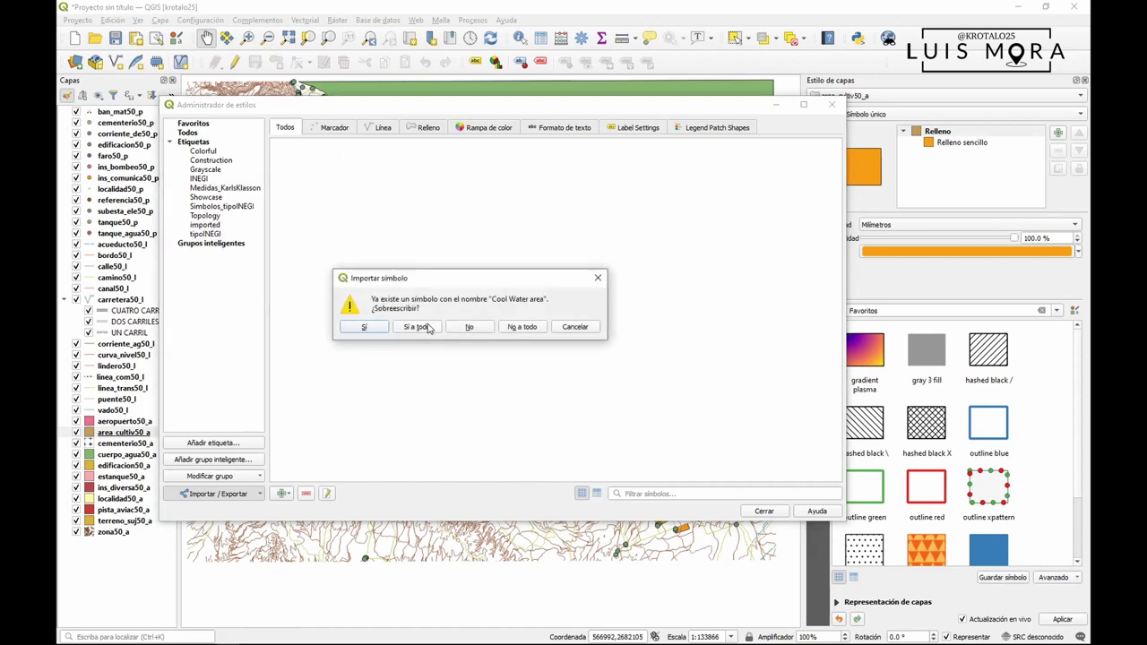
{"action": "left_click", "coordinate": [419, 327]}
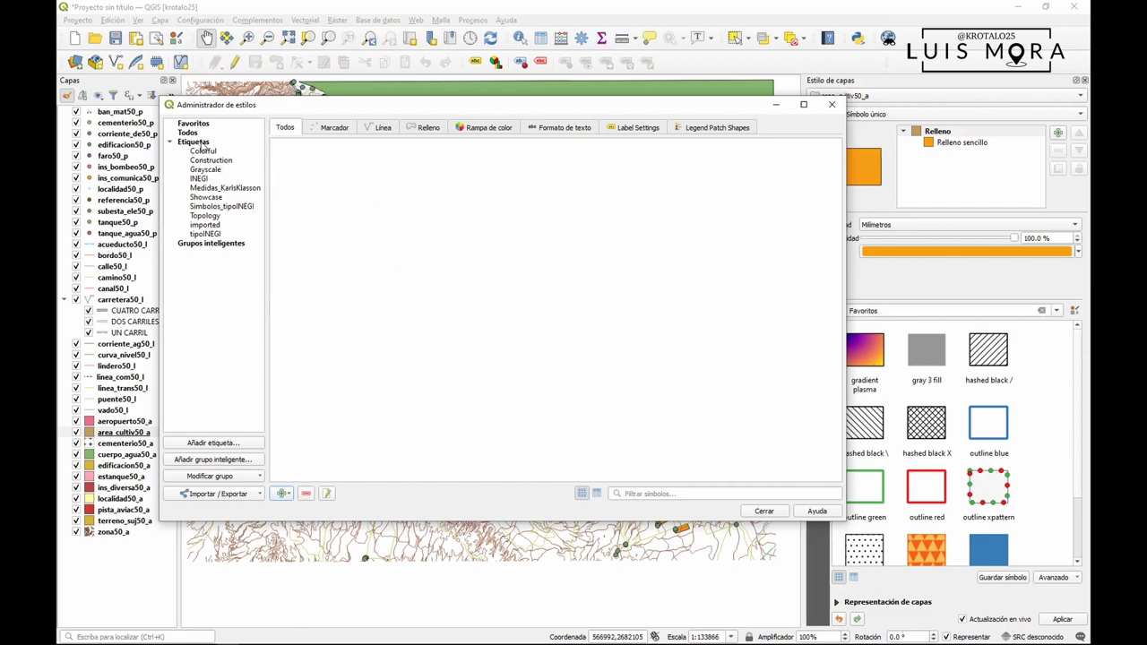
- Display all symbols in the style manager, locate the Cool Water area fill, and close the manager
{"action": "left_click", "coordinate": [195, 135]}
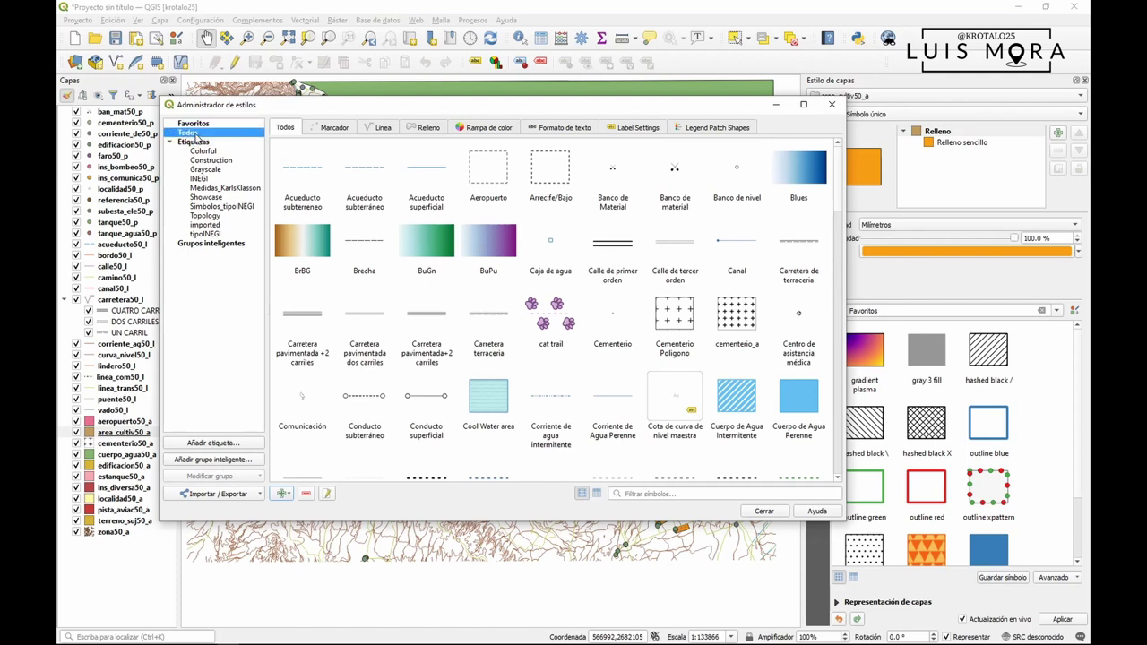
{"action": "left_click", "coordinate": [489, 404]}
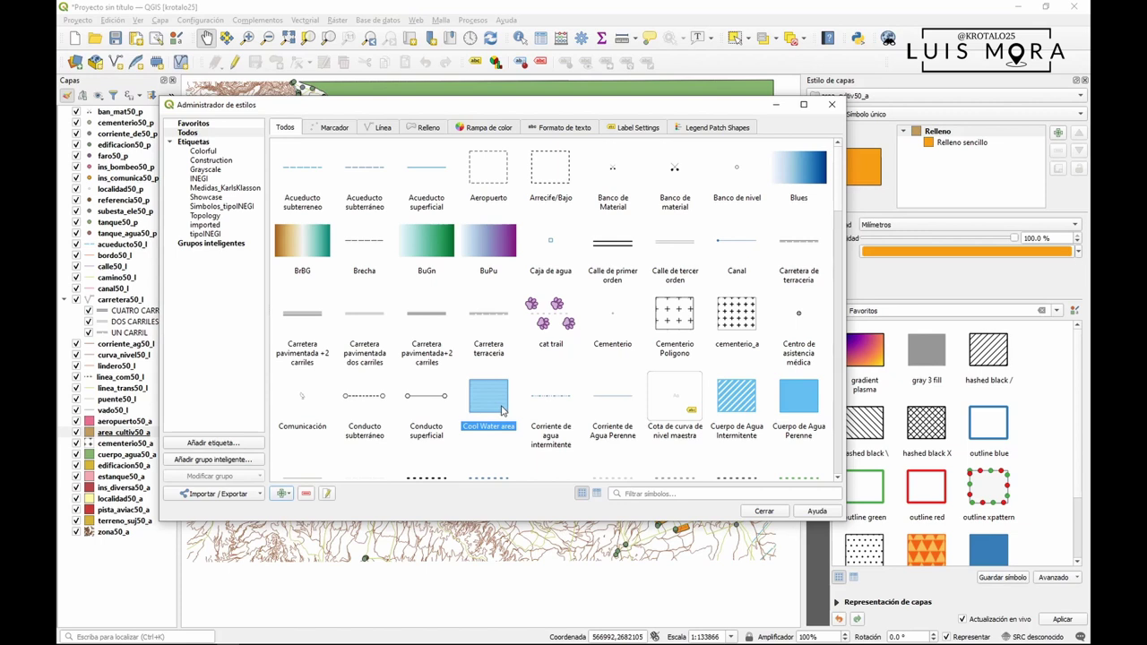
{"action": "left_click", "coordinate": [484, 457]}
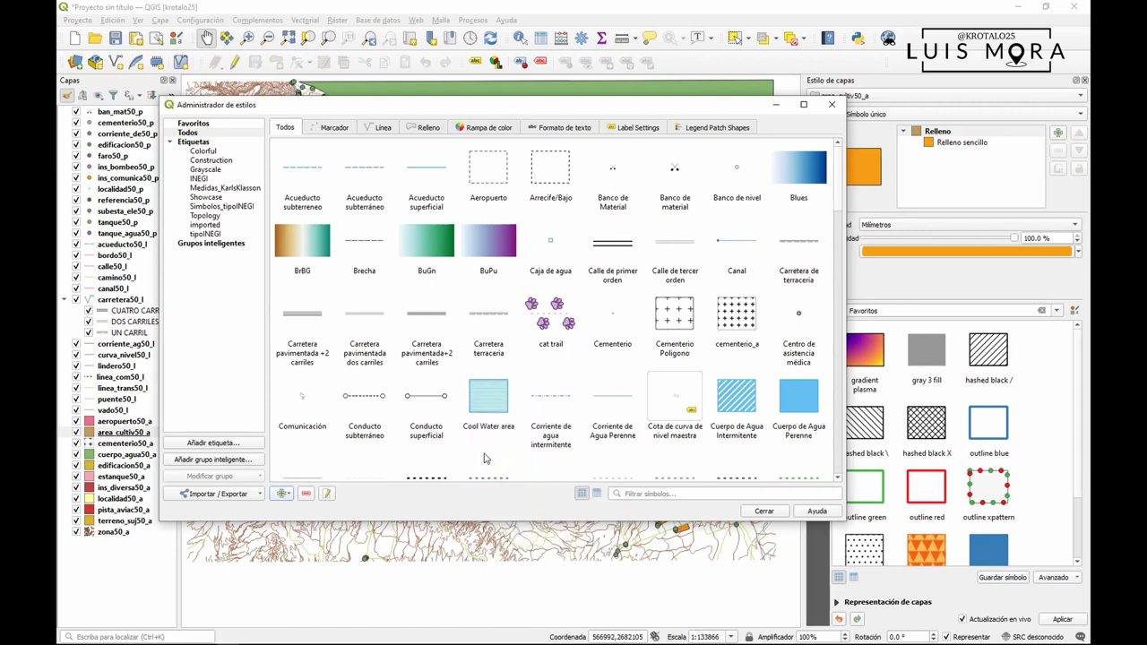
{"action": "scroll", "coordinate": [483, 458], "scroll_direction": "down", "scroll_amount": 1}
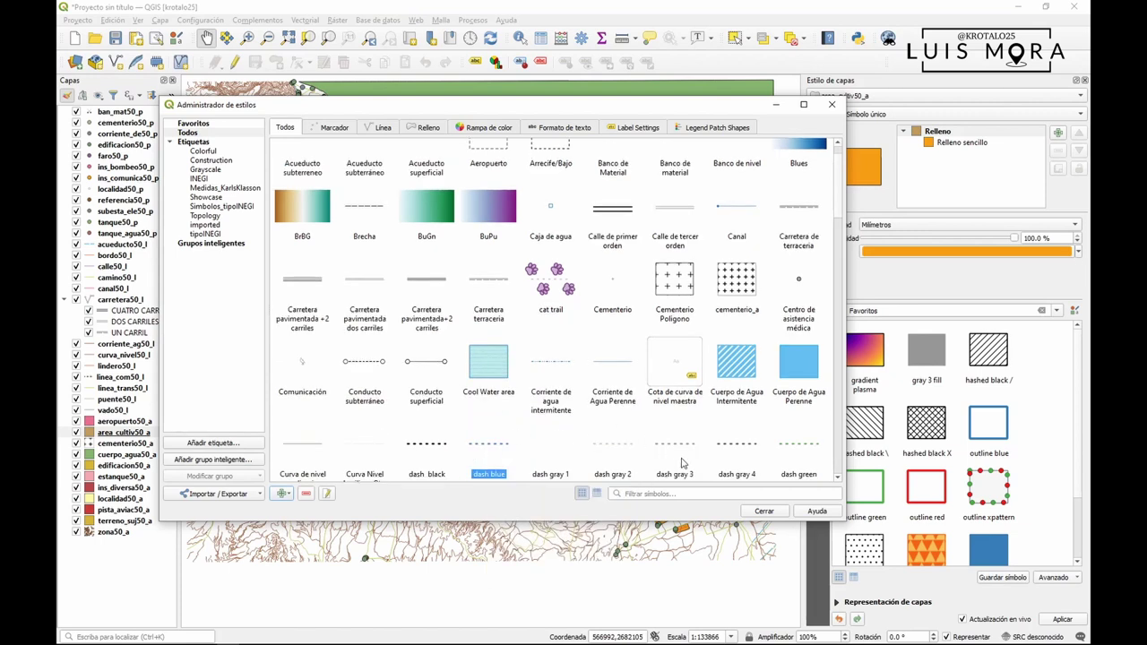
{"action": "left_click", "coordinate": [763, 511]}
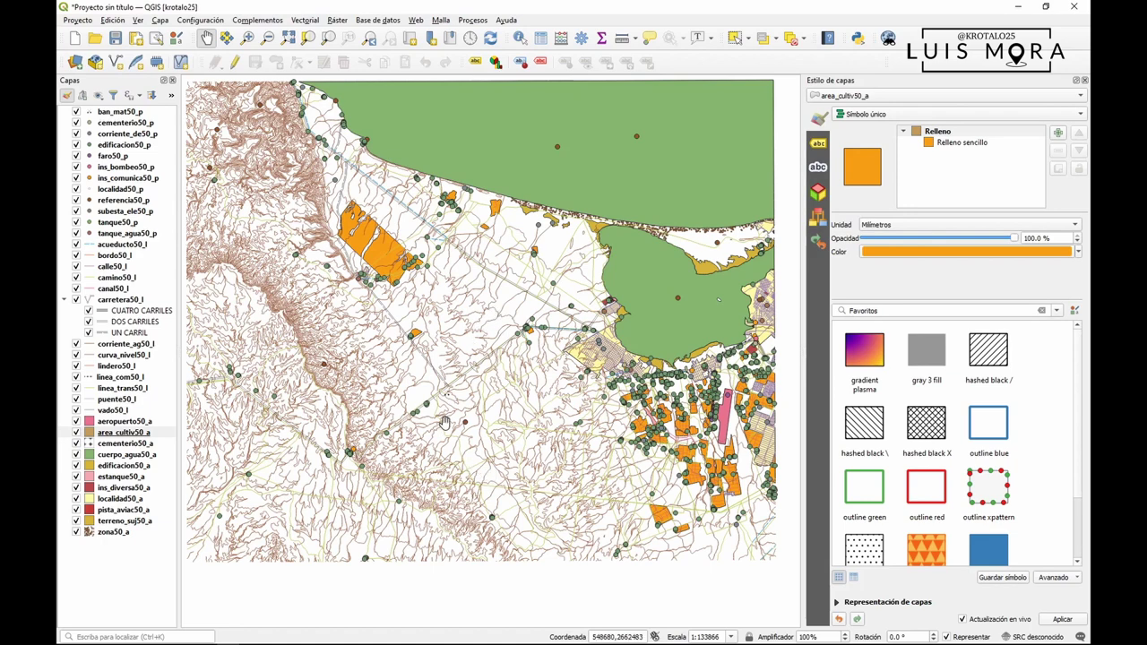
- Open the plugin manager and search all plugins for "qgis resources"
{"action": "left_click", "coordinate": [263, 21]}
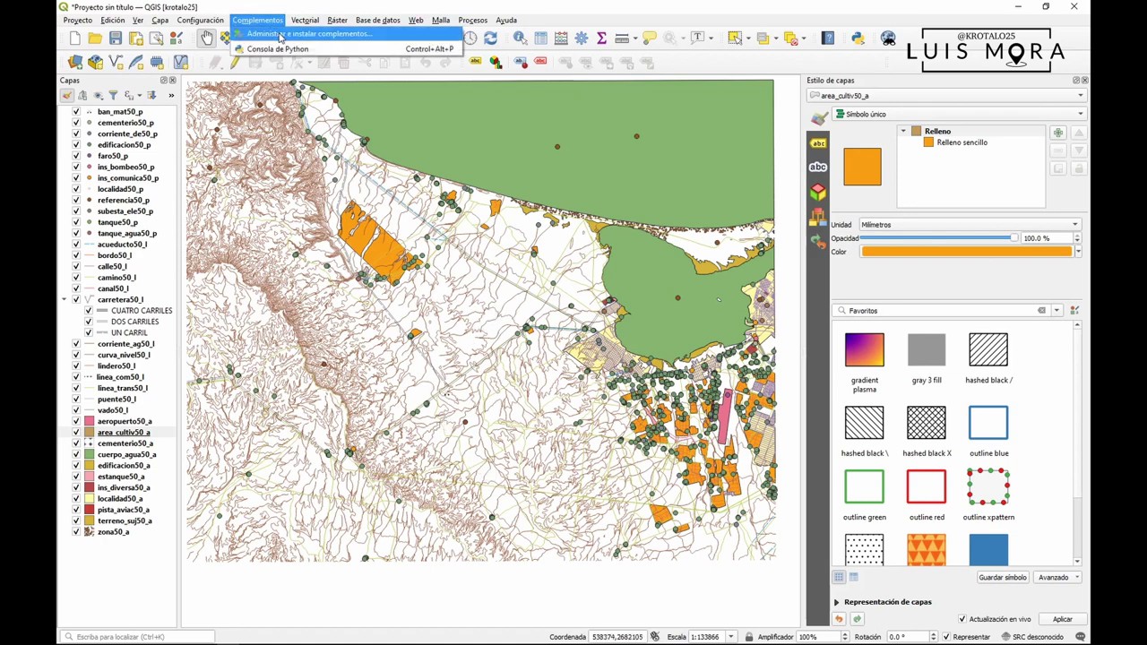
{"action": "left_click", "coordinate": [280, 35]}
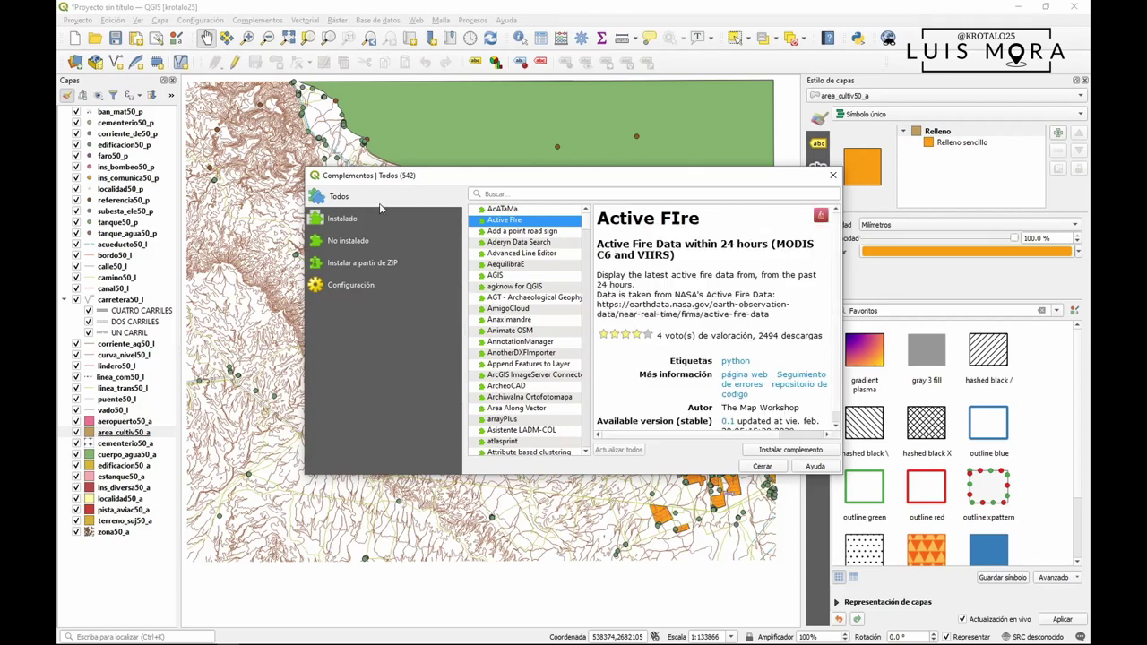
{"action": "left_click", "coordinate": [547, 193]}
{"action": "type", "text": "qgi"}
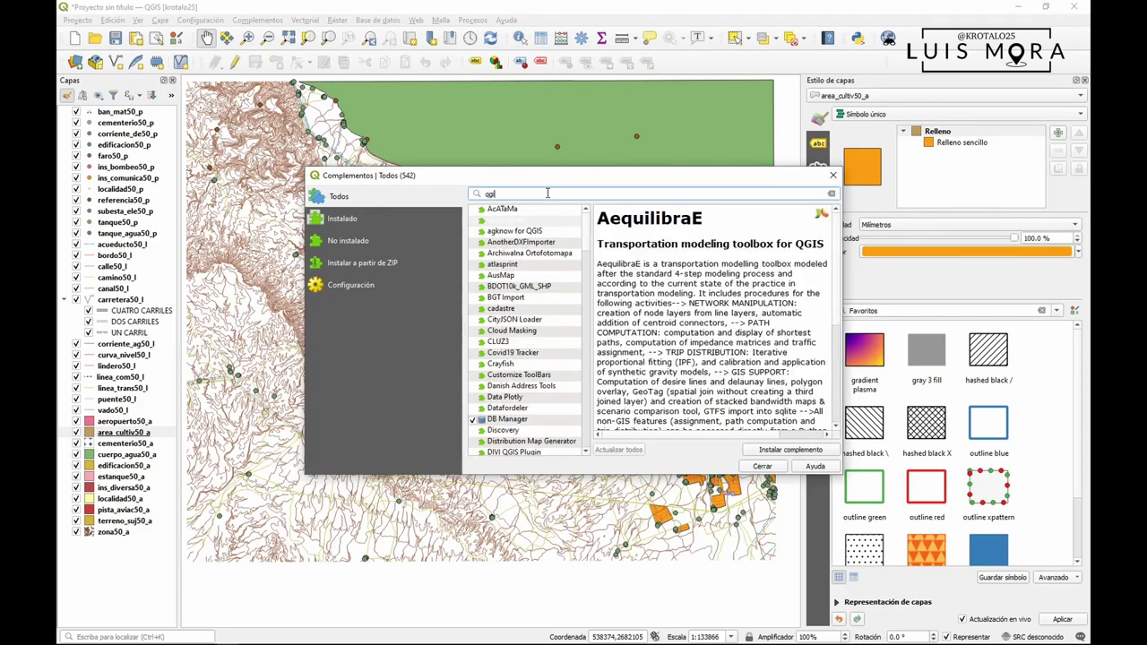
{"action": "type", "text": "s resour"}
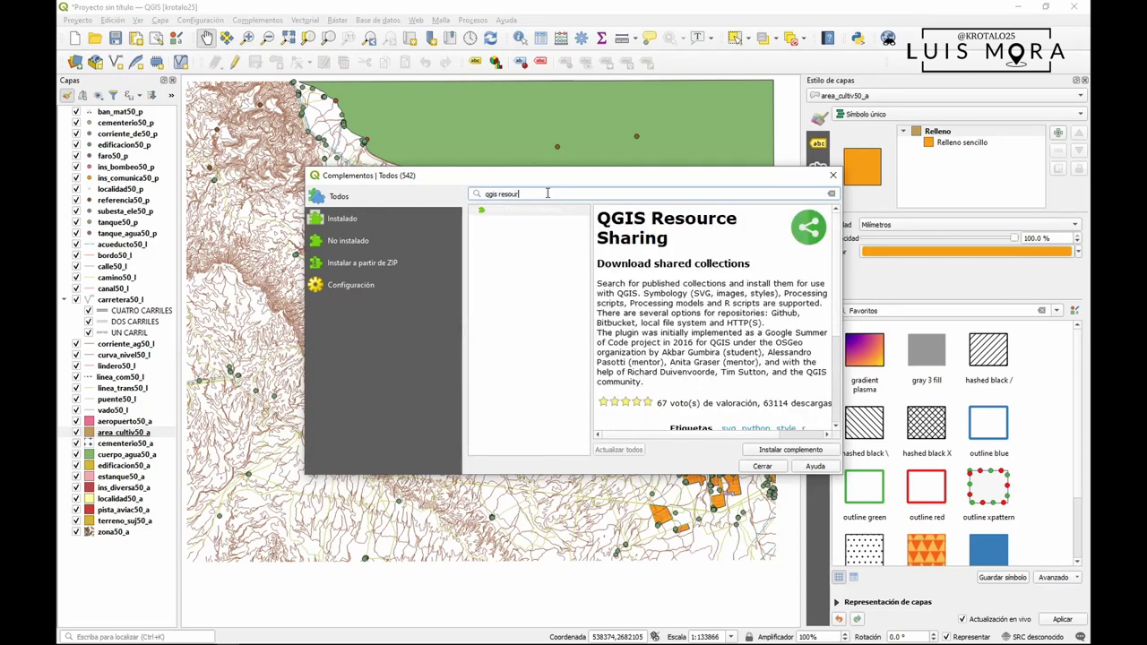
{"action": "type", "text": "ces"}
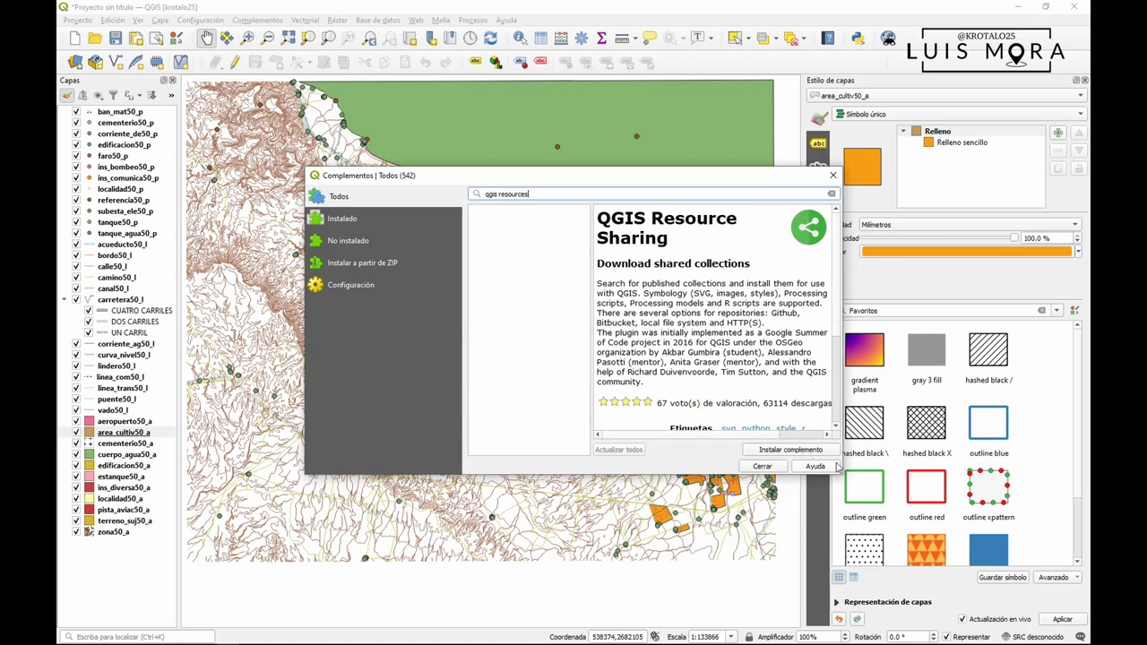
- Enlarge the plugin manager window, install the QGIS Resource Sharing plugin, and close the manager
{"action": "left_click_drag", "start_coordinate": [842, 474], "coordinate": [897, 475]}
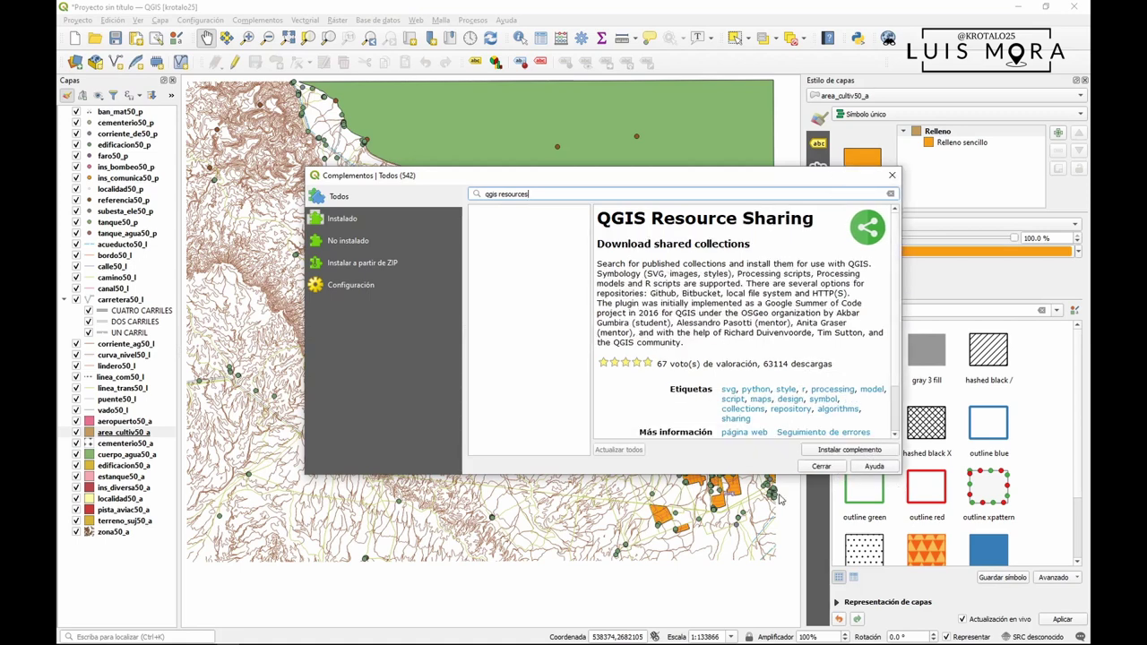
{"action": "left_click_drag", "start_coordinate": [788, 477], "coordinate": [818, 564]}
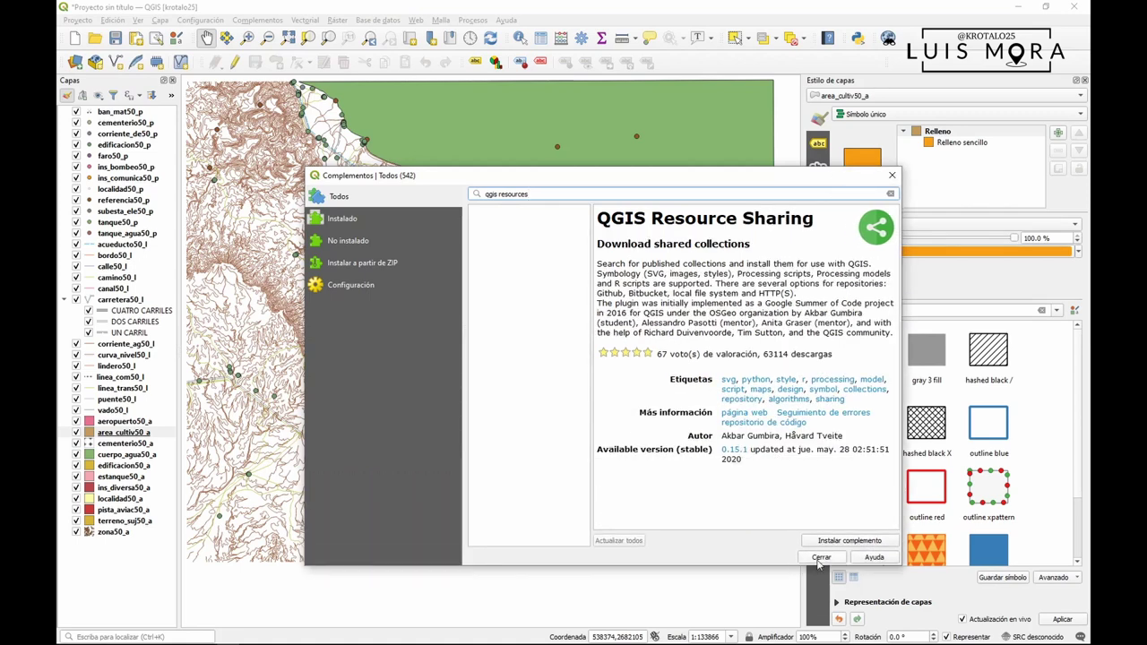
{"action": "left_click", "coordinate": [829, 541]}
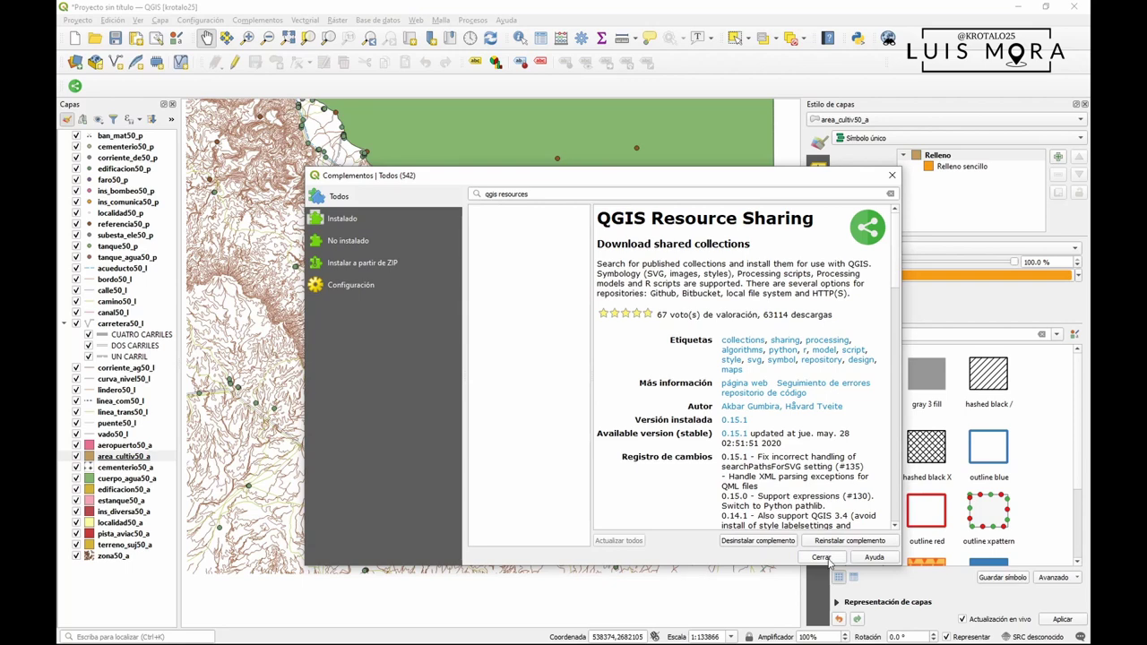
{"action": "left_click", "coordinate": [827, 560]}
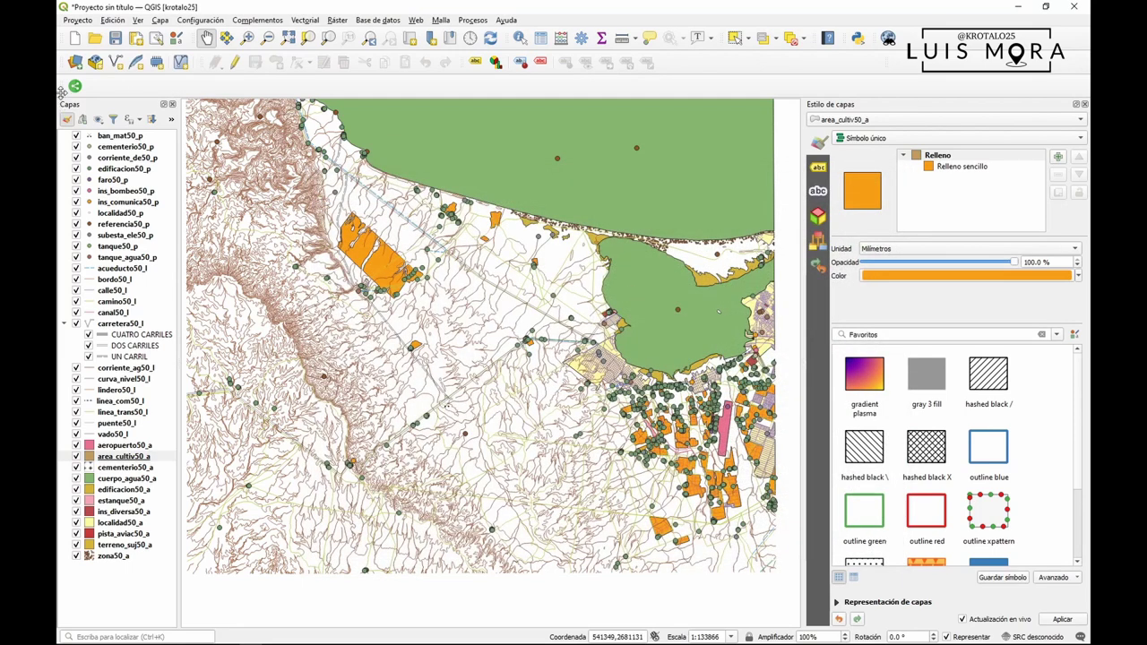
- Open QGIS Resource Sharing and examine the previews of the Animal silhouettes and Animal tracks and signs collections
{"action": "left_click", "coordinate": [74, 86]}
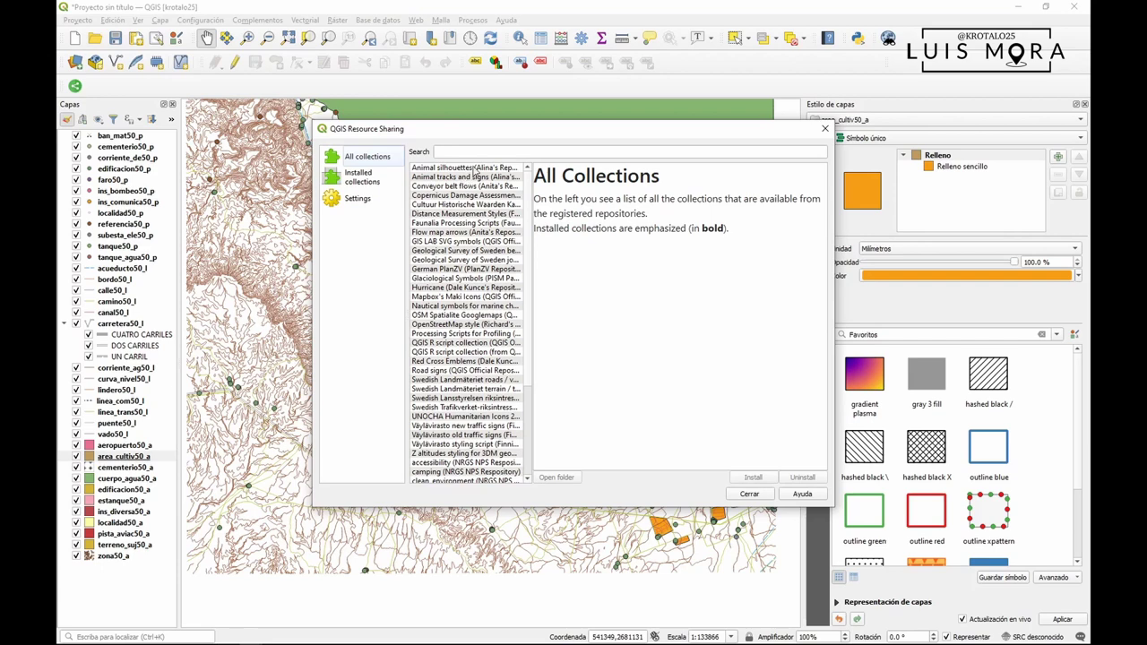
{"action": "left_click", "coordinate": [380, 154]}
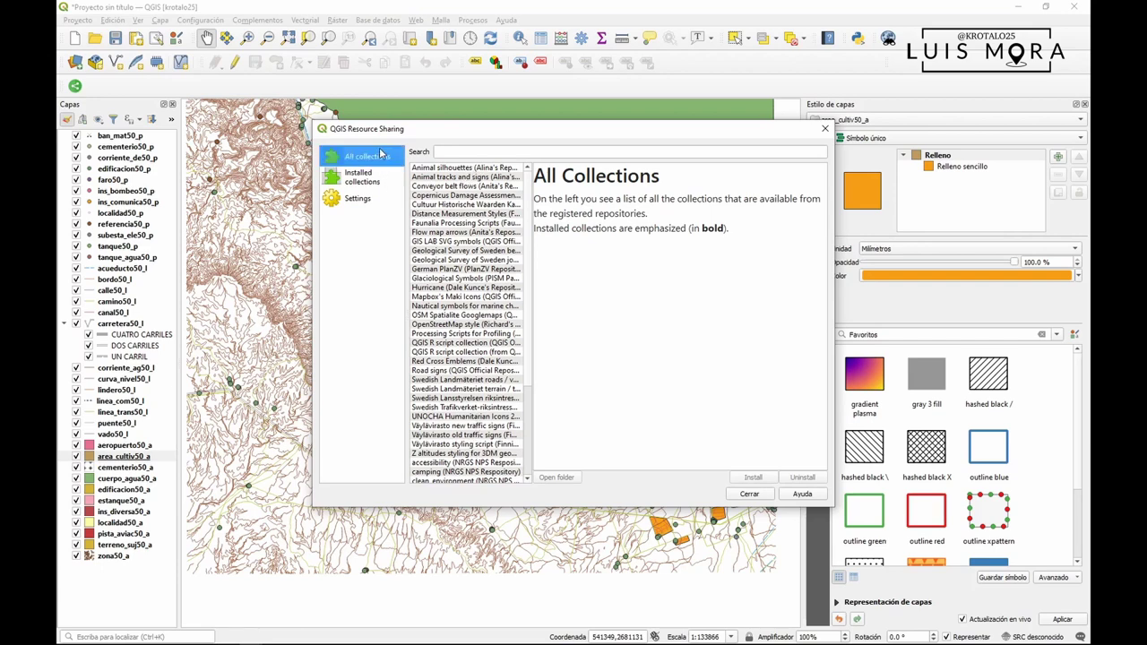
{"action": "left_click", "coordinate": [489, 169]}
{"action": "scroll", "coordinate": [683, 384], "scroll_direction": "down", "scroll_amount": 10}
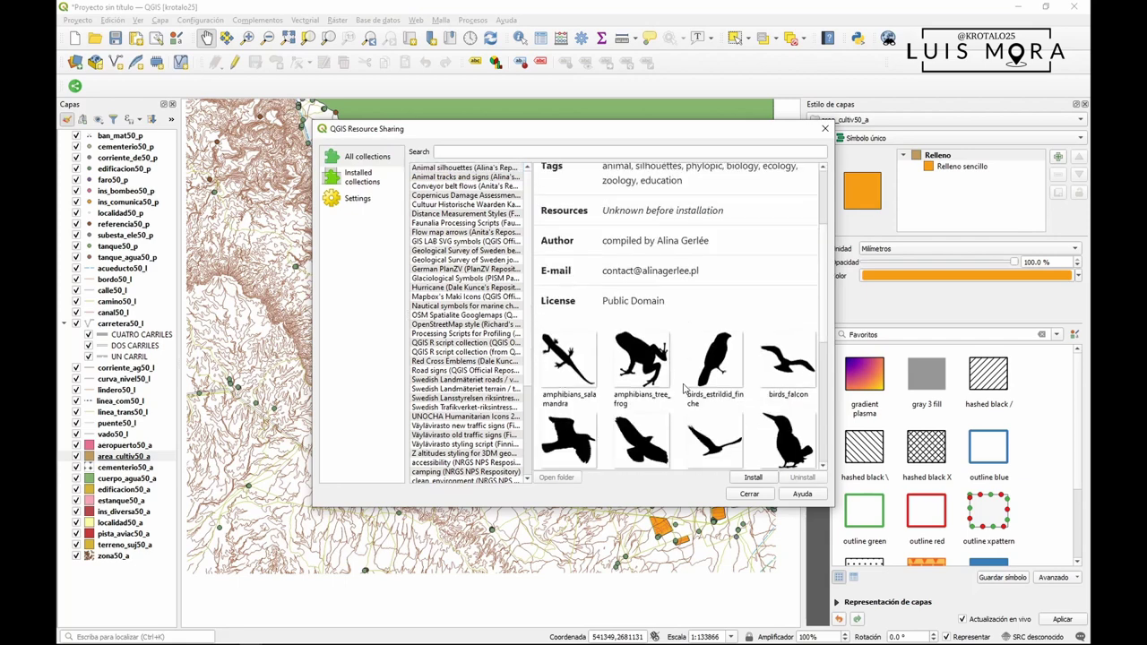
{"action": "scroll", "coordinate": [684, 387], "scroll_direction": "up", "scroll_amount": 10}
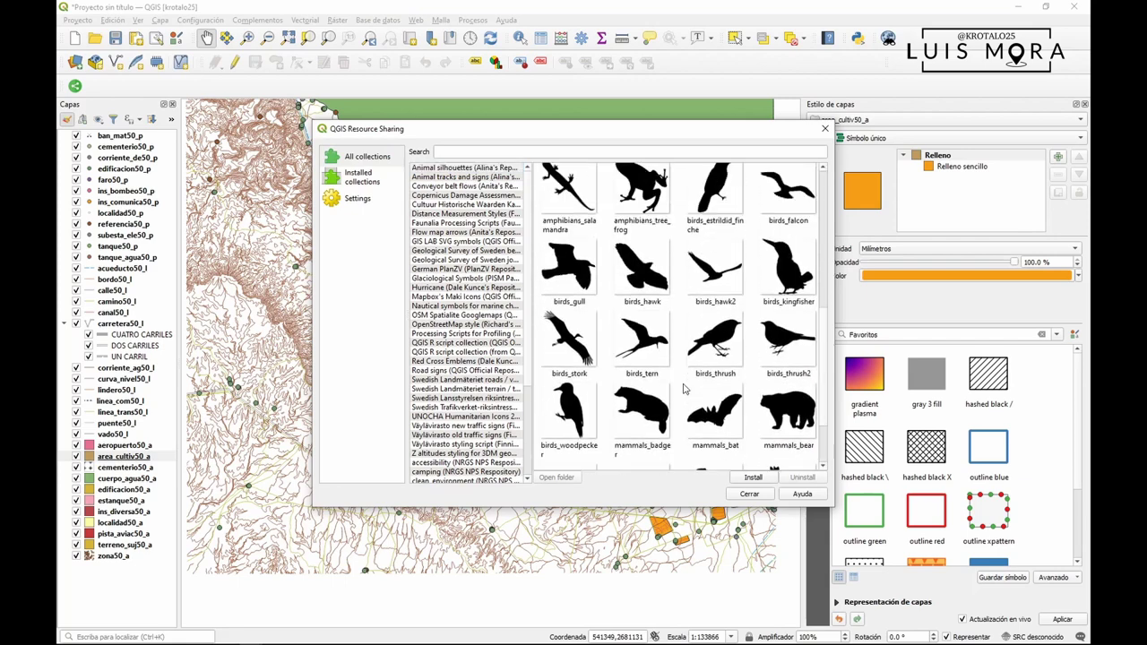
{"action": "left_click", "coordinate": [465, 177]}
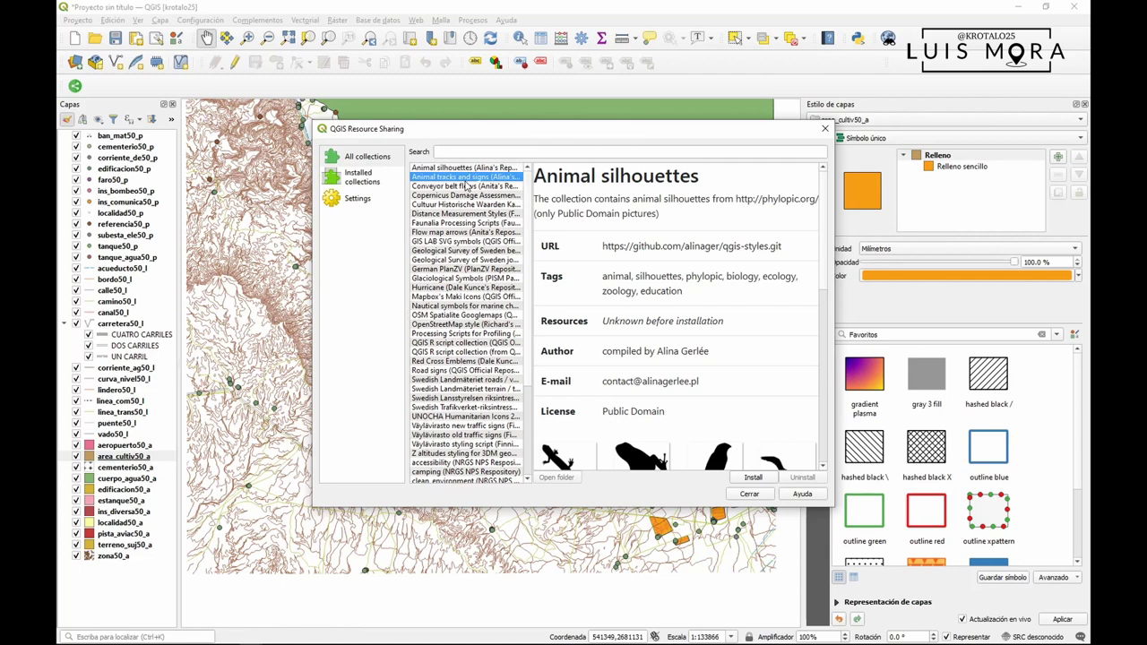
{"action": "scroll", "coordinate": [648, 299], "scroll_direction": "down", "scroll_amount": 4}
{"action": "scroll", "coordinate": [647, 298], "scroll_direction": "down", "scroll_amount": 5}
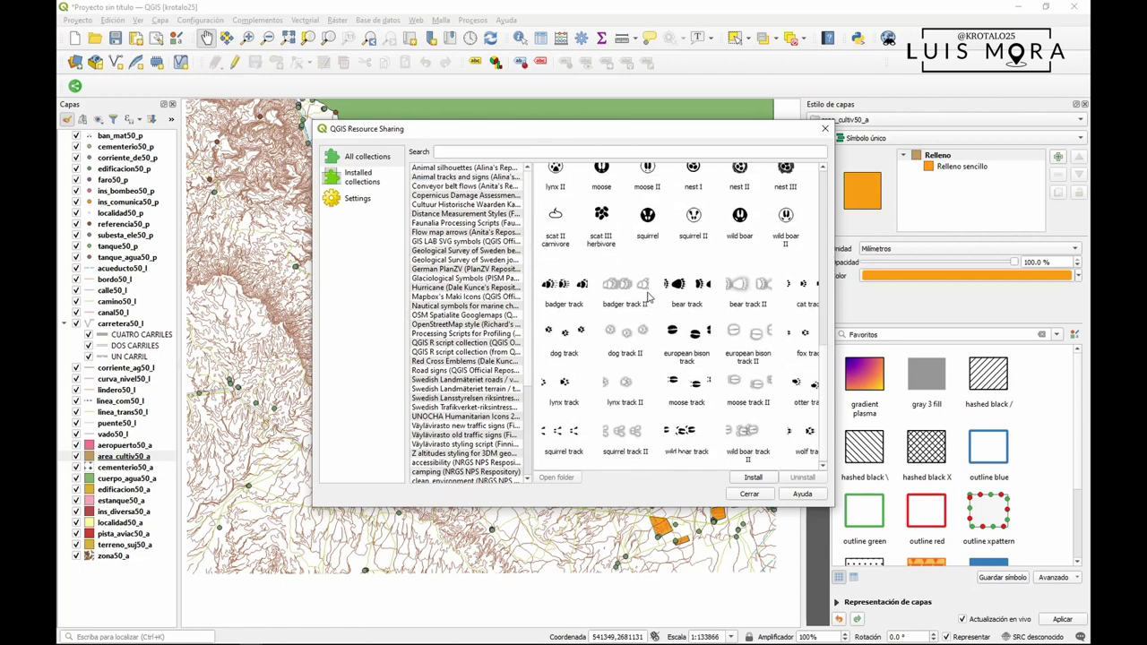
- Widen the Resource Sharing window and examine the Flow map arrows, Distance Measurement Styles, and Cultuur Historische Waarden Kaart collections
{"action": "left_click_drag", "start_coordinate": [829, 269], "coordinate": [1049, 269]}
{"action": "scroll", "coordinate": [693, 365], "scroll_direction": "up", "scroll_amount": 3}
{"action": "scroll", "coordinate": [693, 362], "scroll_direction": "up", "scroll_amount": 1}
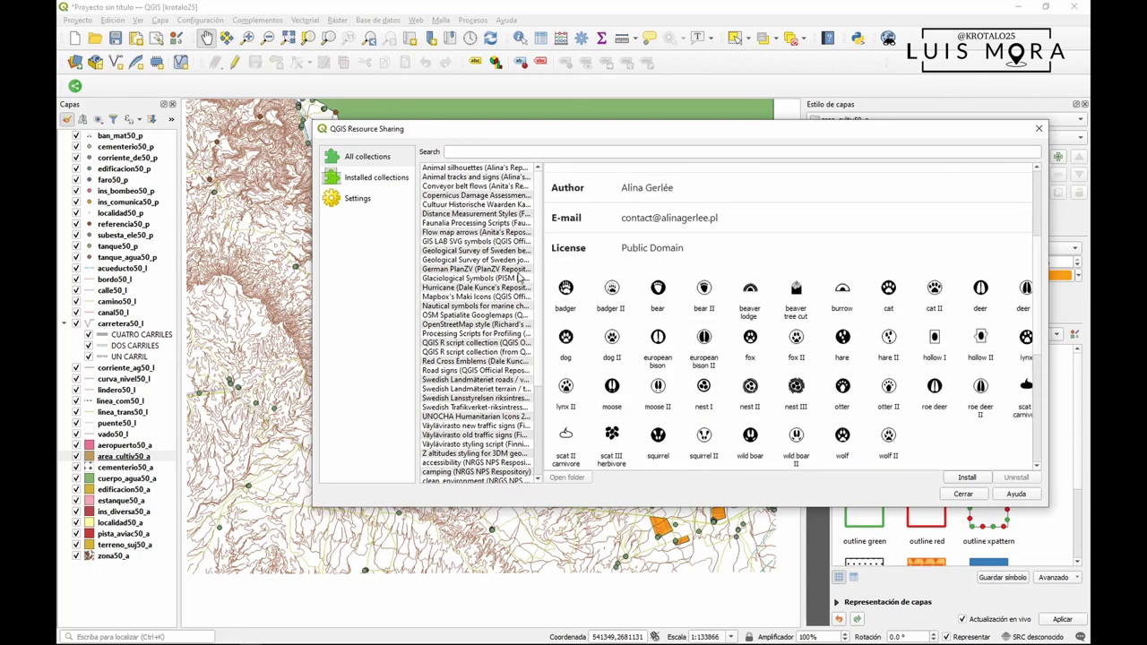
{"action": "left_click", "coordinate": [485, 205]}
{"action": "key", "text": "Down"}
{"action": "key", "text": "Down"}
{"action": "key", "text": "Down"}
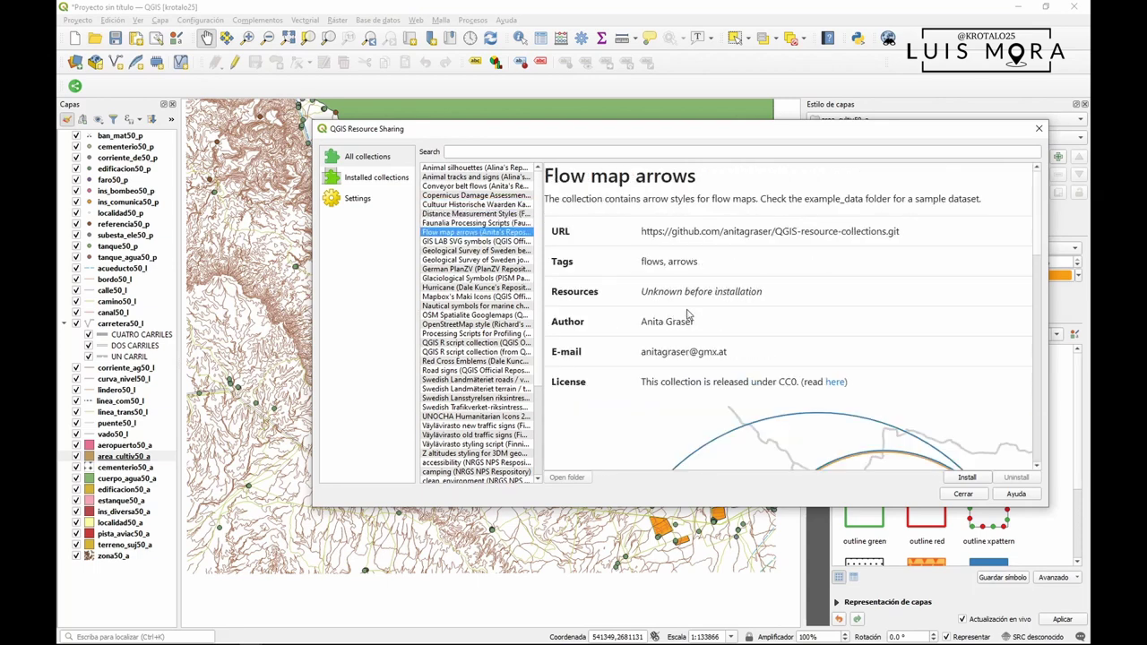
{"action": "scroll", "coordinate": [689, 314], "scroll_direction": "down", "scroll_amount": 5}
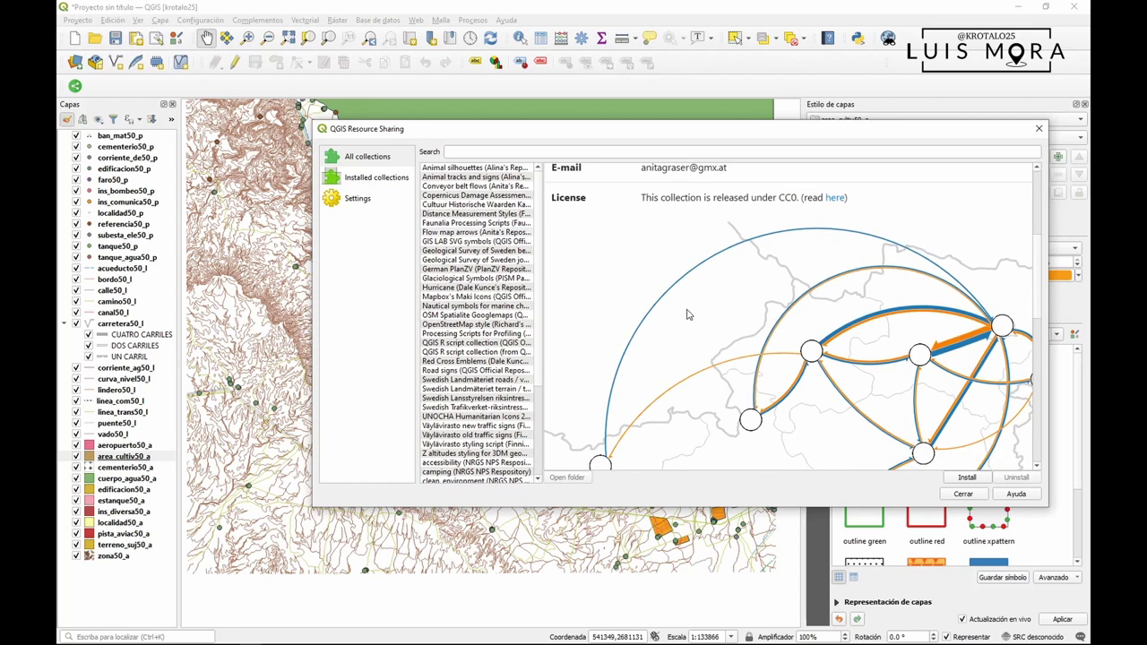
{"action": "left_click", "coordinate": [460, 215]}
{"action": "scroll", "coordinate": [807, 289], "scroll_direction": "down", "scroll_amount": 5}
{"action": "scroll", "coordinate": [807, 289], "scroll_direction": "down", "scroll_amount": 5}
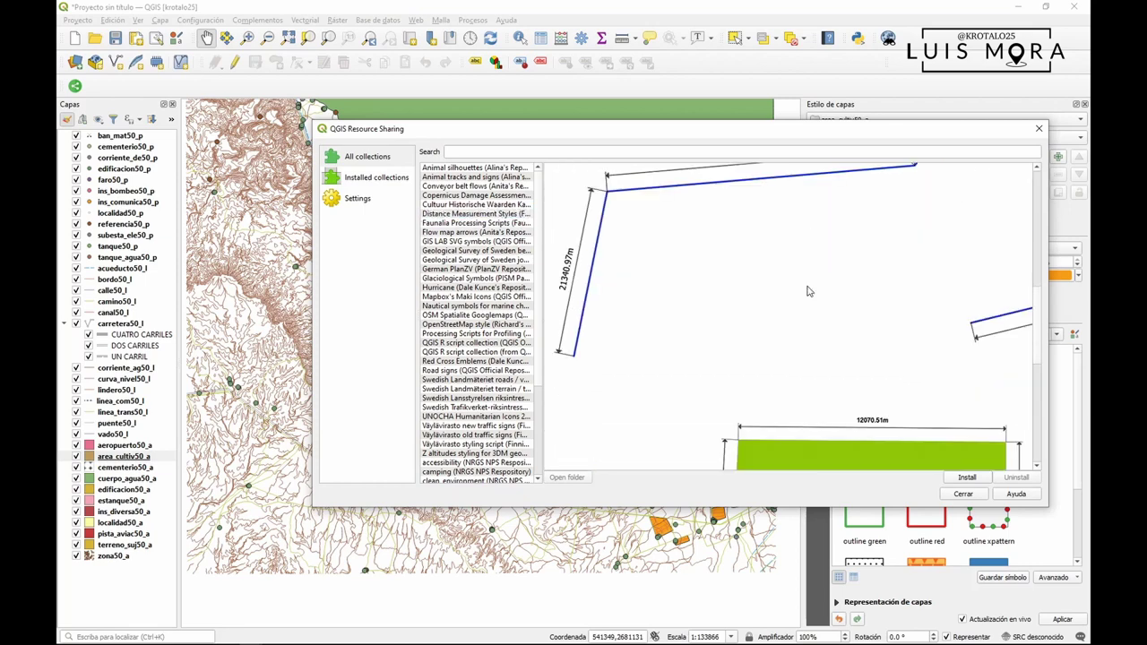
{"action": "key", "text": "Up"}
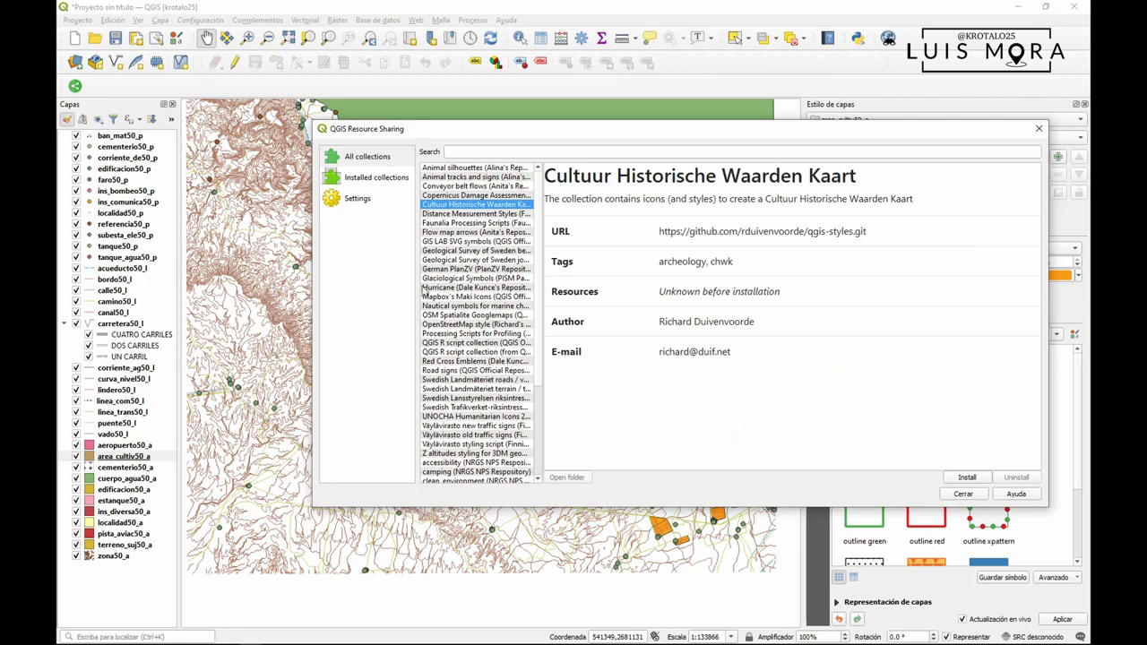
- Examine the symbol previews of the GIS LAB SVG symbols and Mapbox's Maki Icons collections
{"action": "left_click", "coordinate": [464, 270]}
{"action": "left_click", "coordinate": [470, 243]}
{"action": "scroll", "coordinate": [625, 261], "scroll_direction": "down", "scroll_amount": 10}
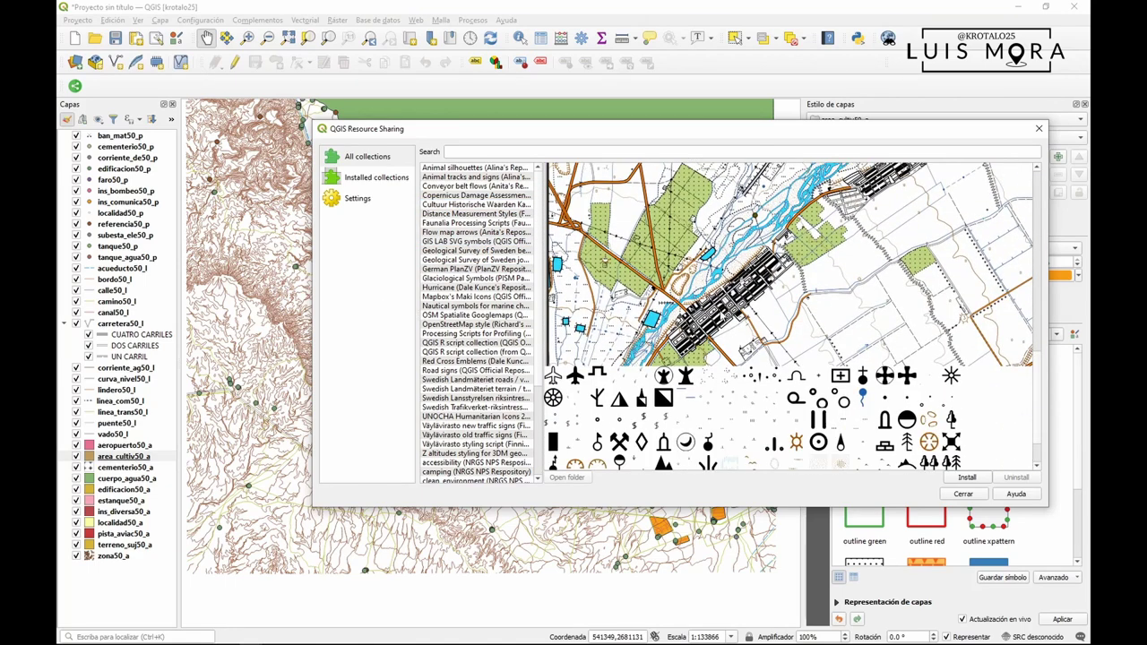
{"action": "left_click", "coordinate": [467, 296]}
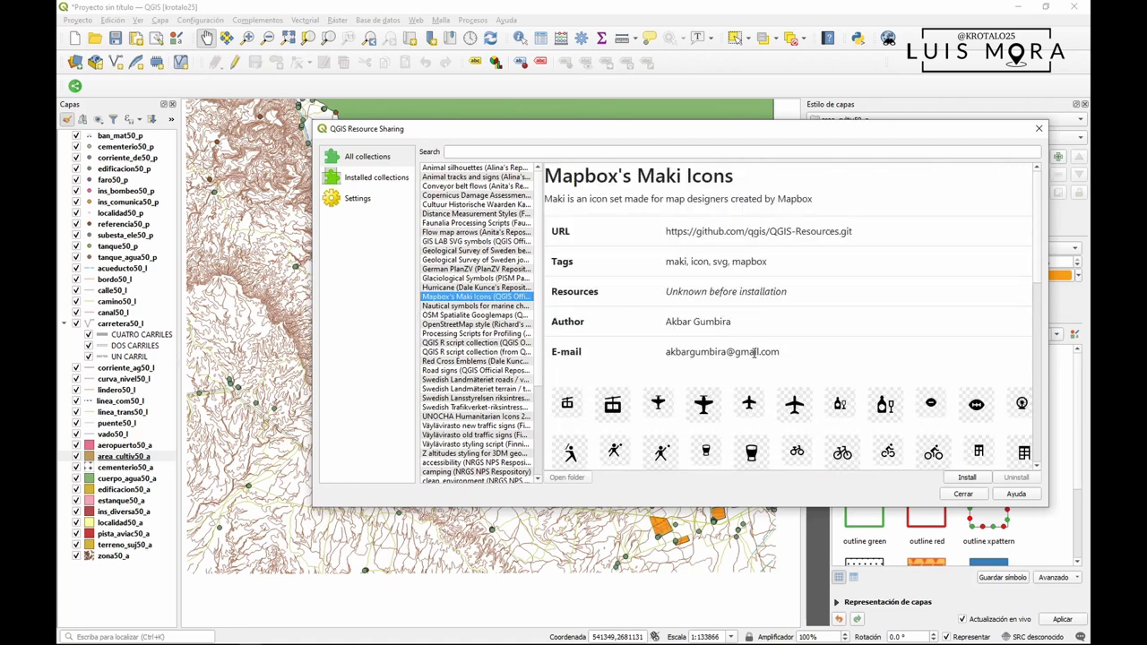
{"action": "scroll", "coordinate": [732, 371], "scroll_direction": "down", "scroll_amount": 5}
{"action": "scroll", "coordinate": [732, 372], "scroll_direction": "down", "scroll_amount": 1}
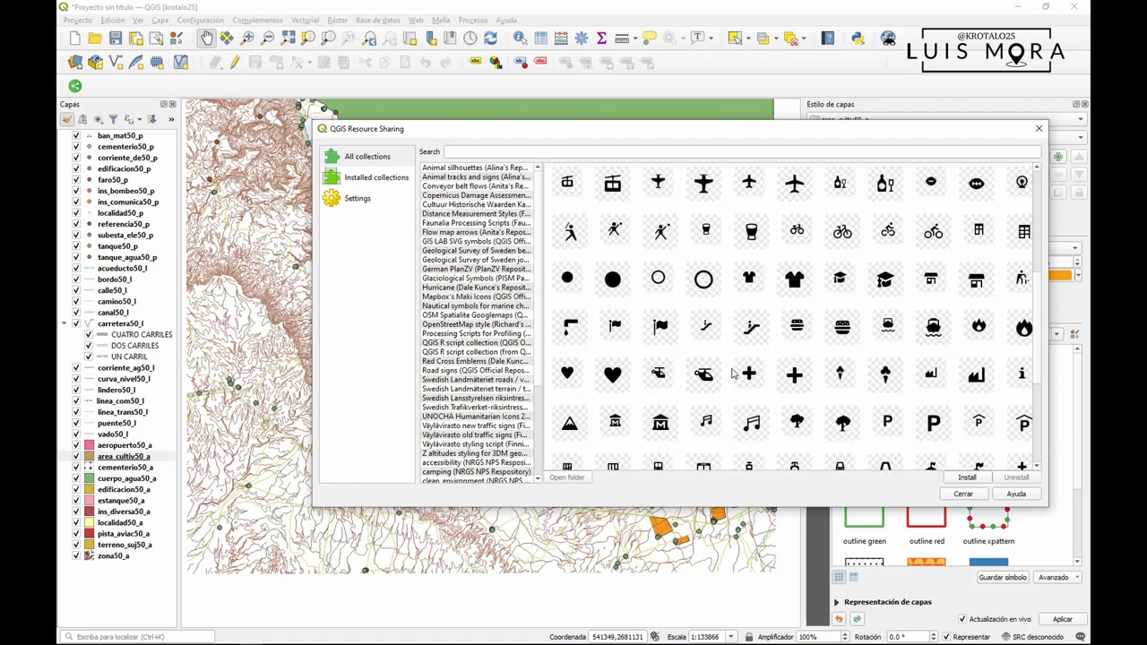
- Examine the OSM Spatialite Googlemaps collection preview, widening the Resource Sharing window further to show more of it
{"action": "left_click", "coordinate": [507, 316]}
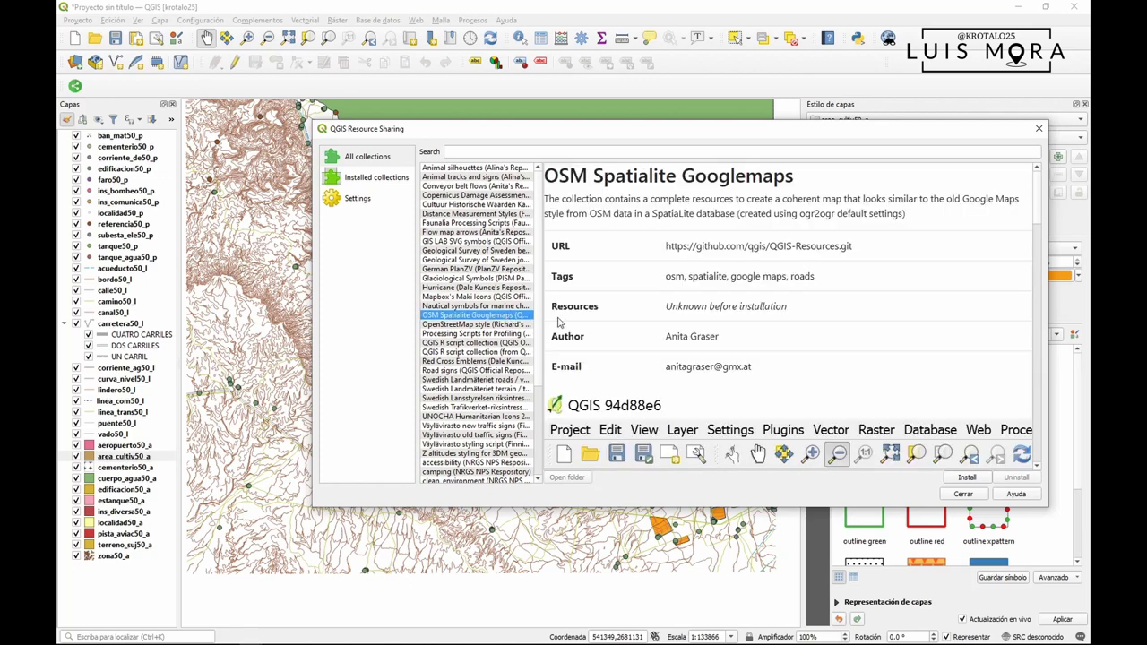
{"action": "scroll", "coordinate": [819, 355], "scroll_direction": "down", "scroll_amount": 2}
{"action": "scroll", "coordinate": [819, 355], "scroll_direction": "down", "scroll_amount": 5}
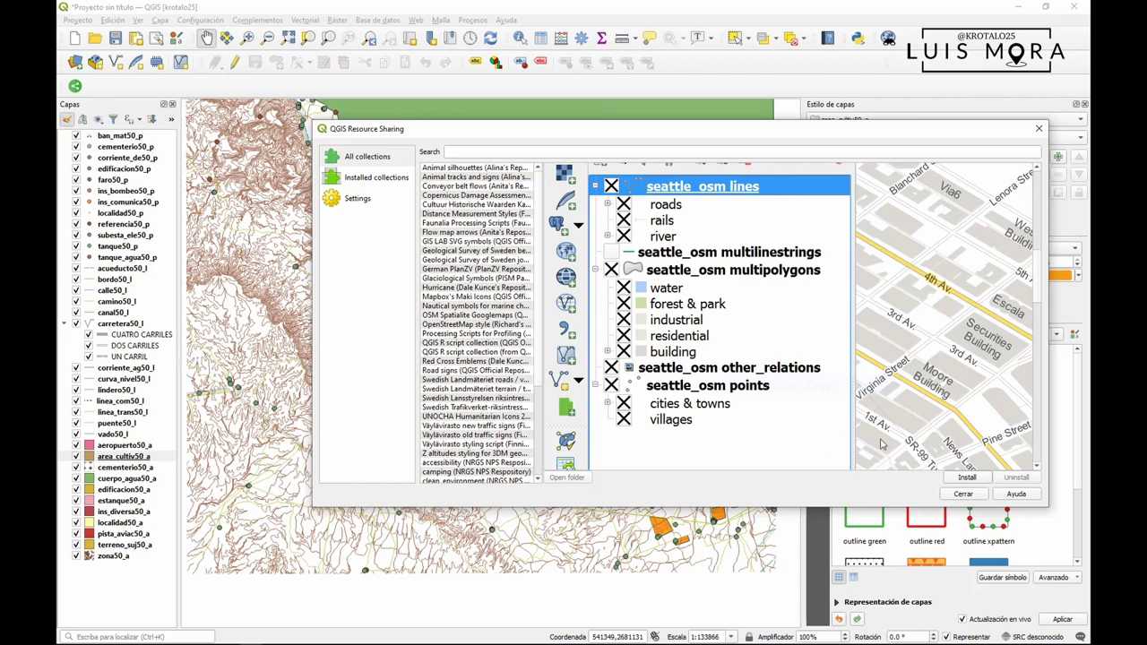
{"action": "scroll", "coordinate": [937, 410], "scroll_direction": "down", "scroll_amount": 2}
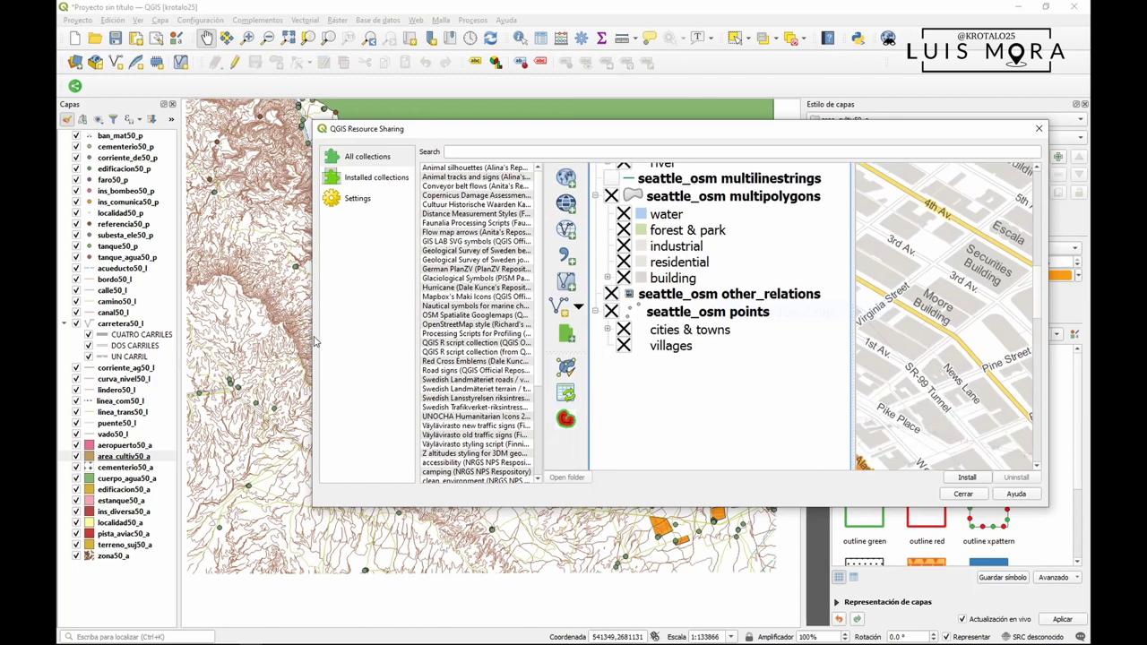
{"action": "left_click_drag", "start_coordinate": [309, 339], "coordinate": [93, 338]}
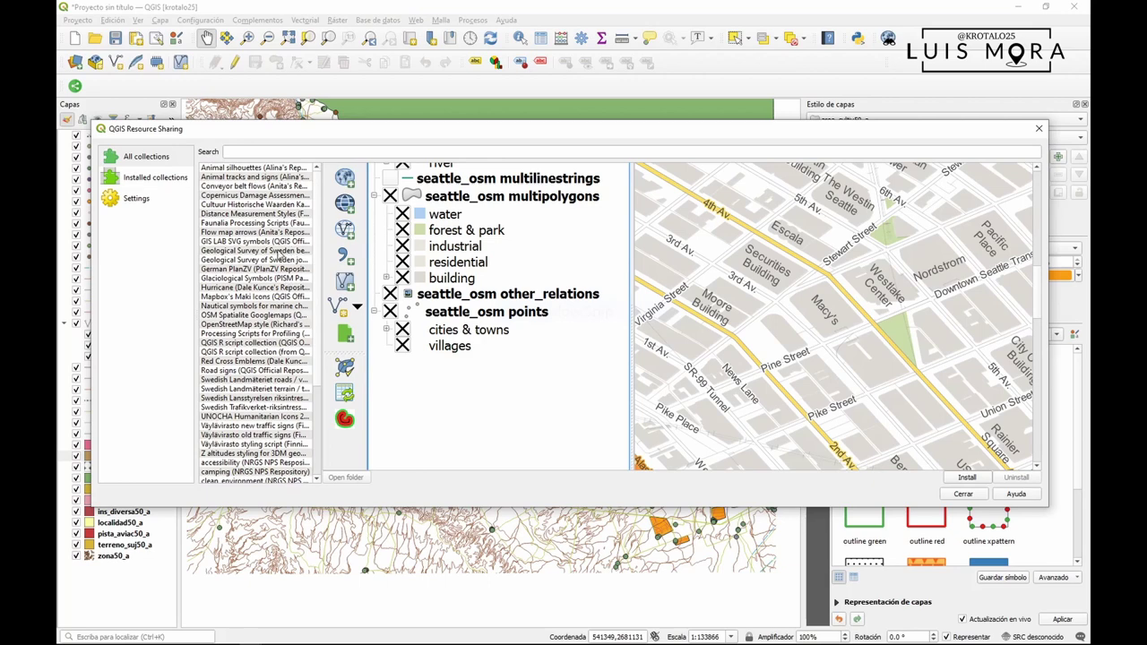
{"action": "scroll", "coordinate": [658, 303], "scroll_direction": "up", "scroll_amount": 10}
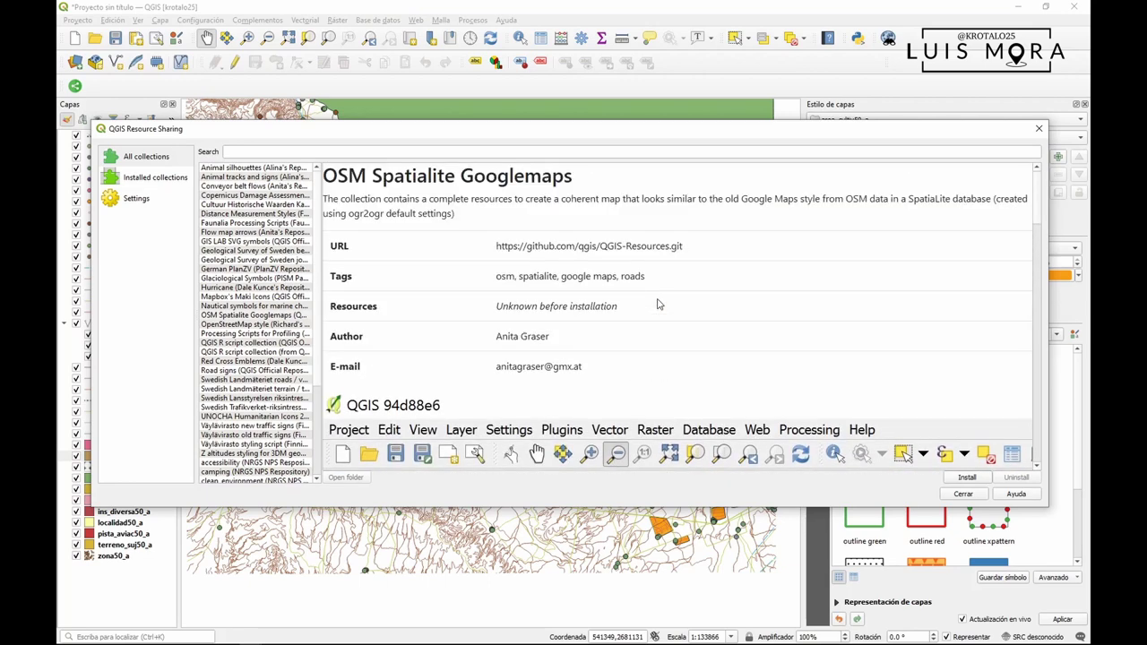
- Review the Animal tracks and signs collection, install it, and close Resource Sharing
{"action": "left_click", "coordinate": [294, 224]}
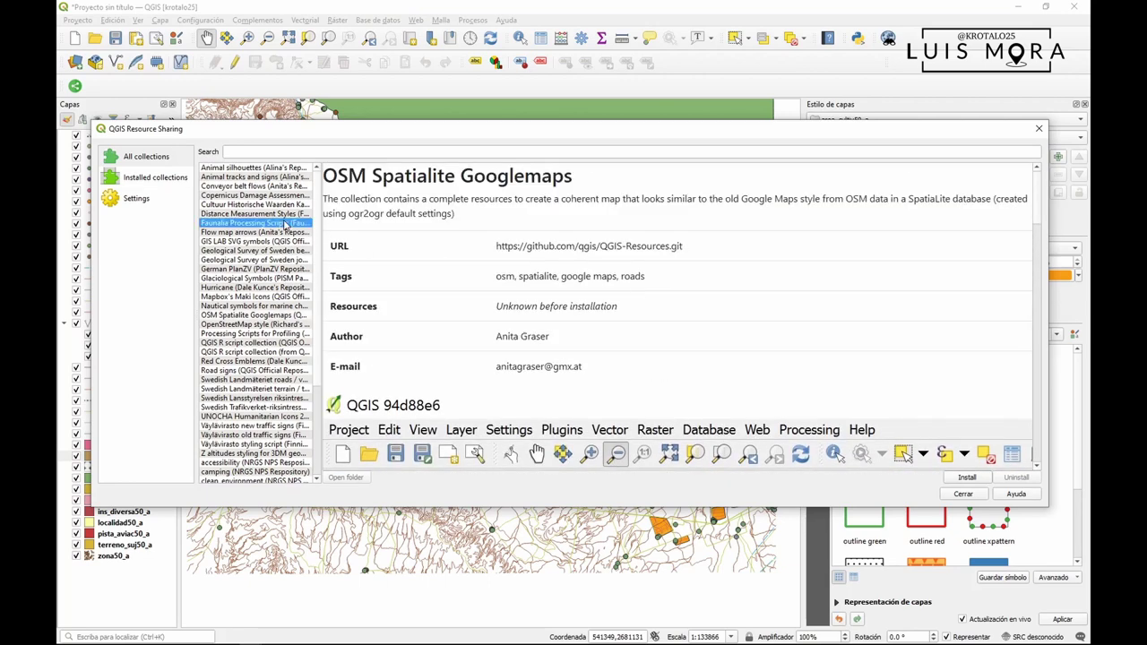
{"action": "left_click", "coordinate": [275, 169]}
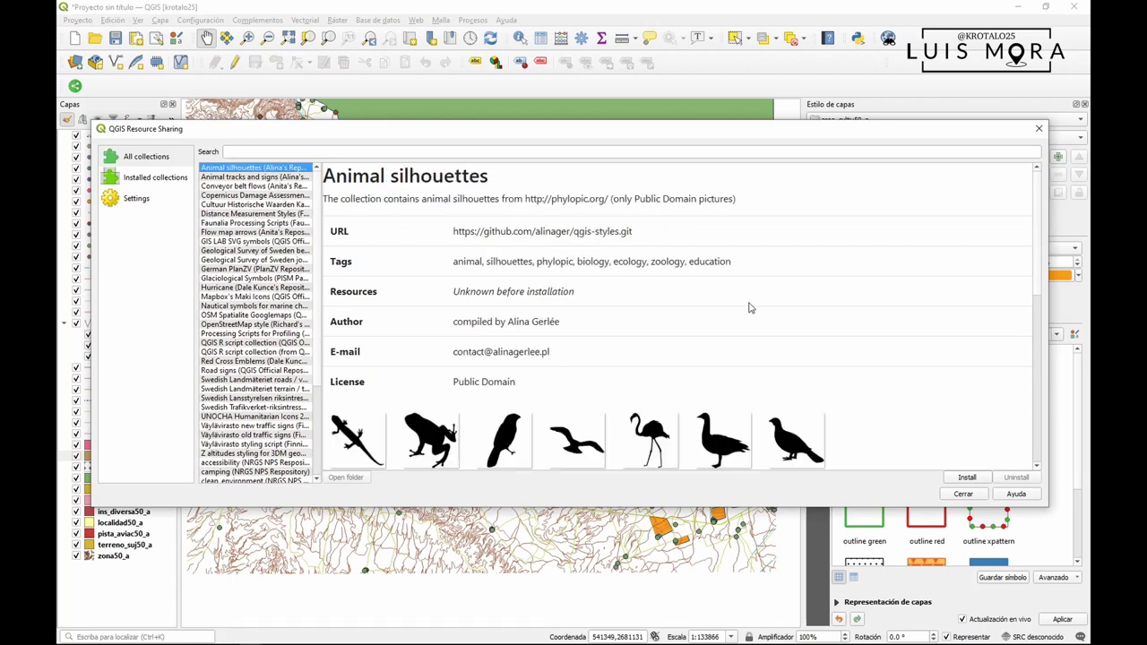
{"action": "left_click", "coordinate": [247, 178]}
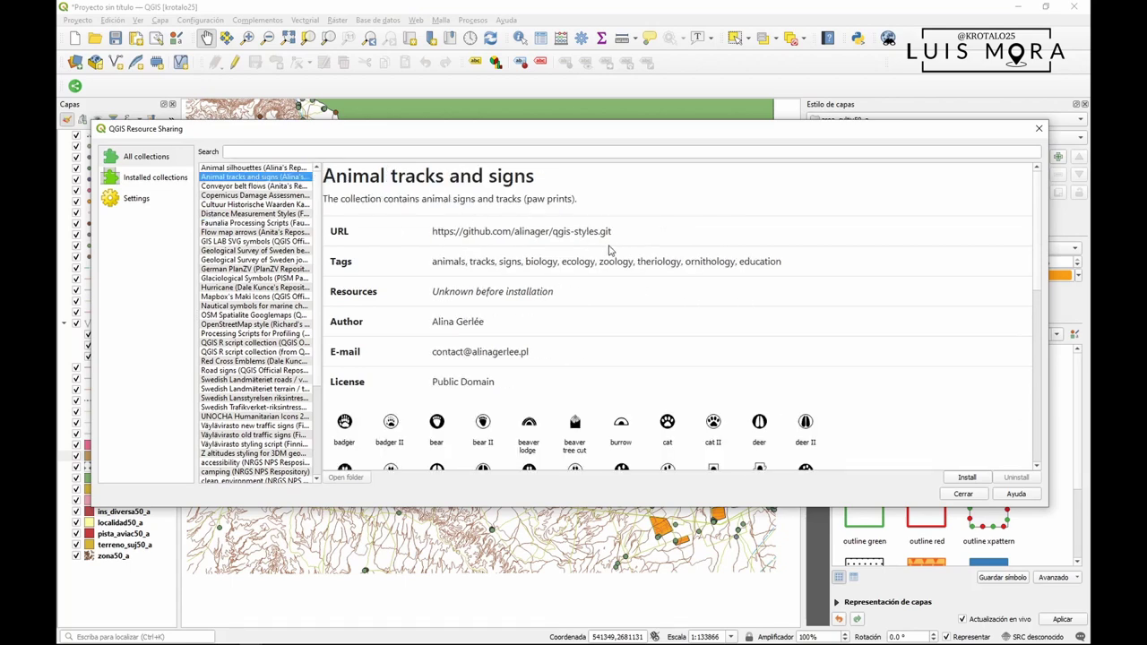
{"action": "scroll", "coordinate": [506, 347], "scroll_direction": "down", "scroll_amount": 10}
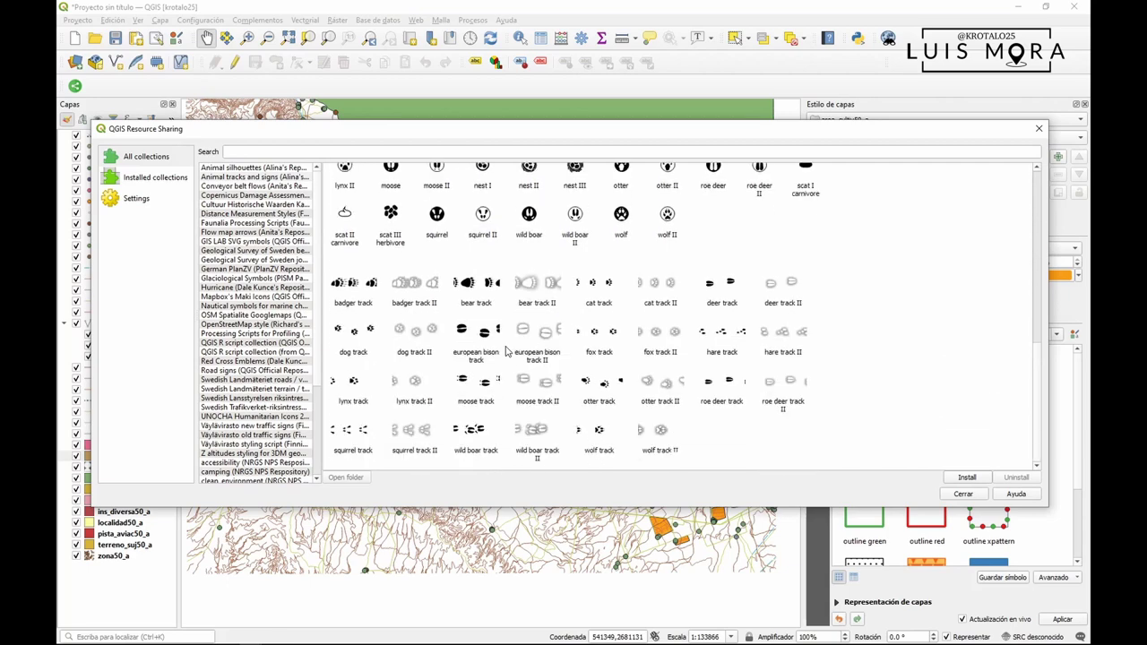
{"action": "scroll", "coordinate": [506, 351], "scroll_direction": "up", "scroll_amount": 10}
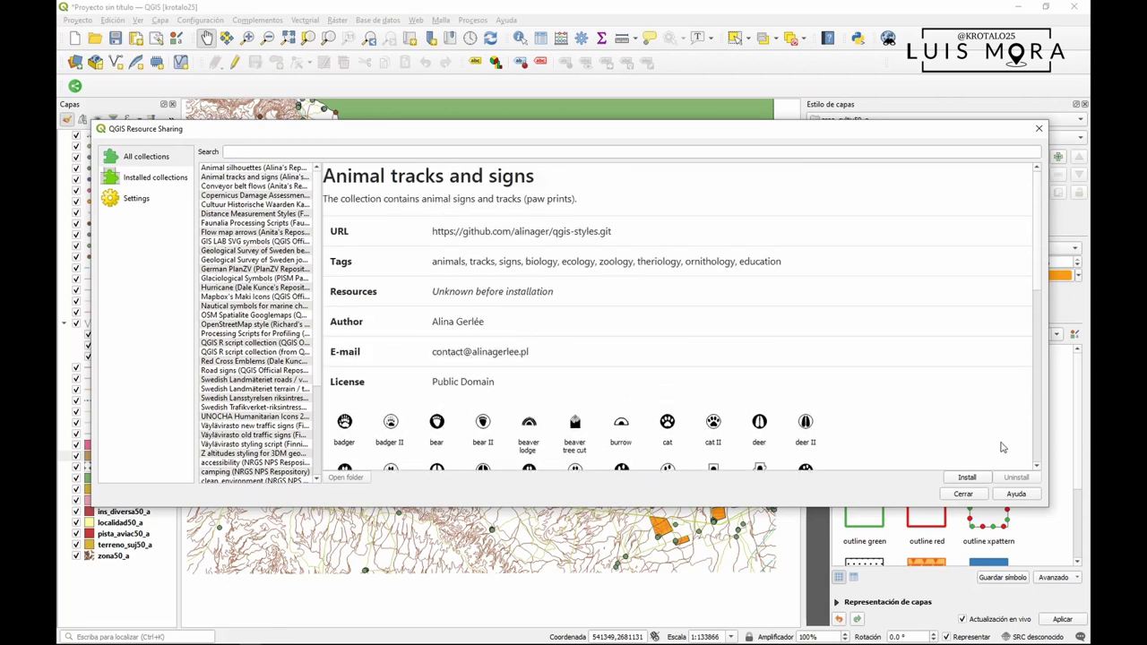
{"action": "left_click", "coordinate": [968, 477]}
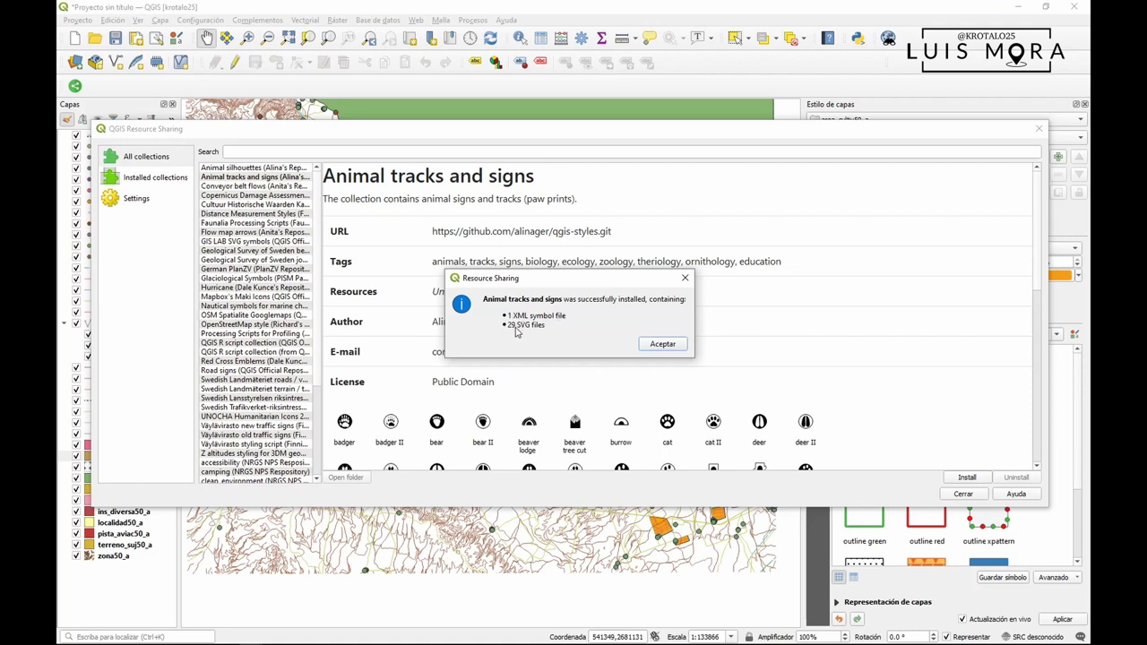
{"action": "left_click", "coordinate": [673, 349]}
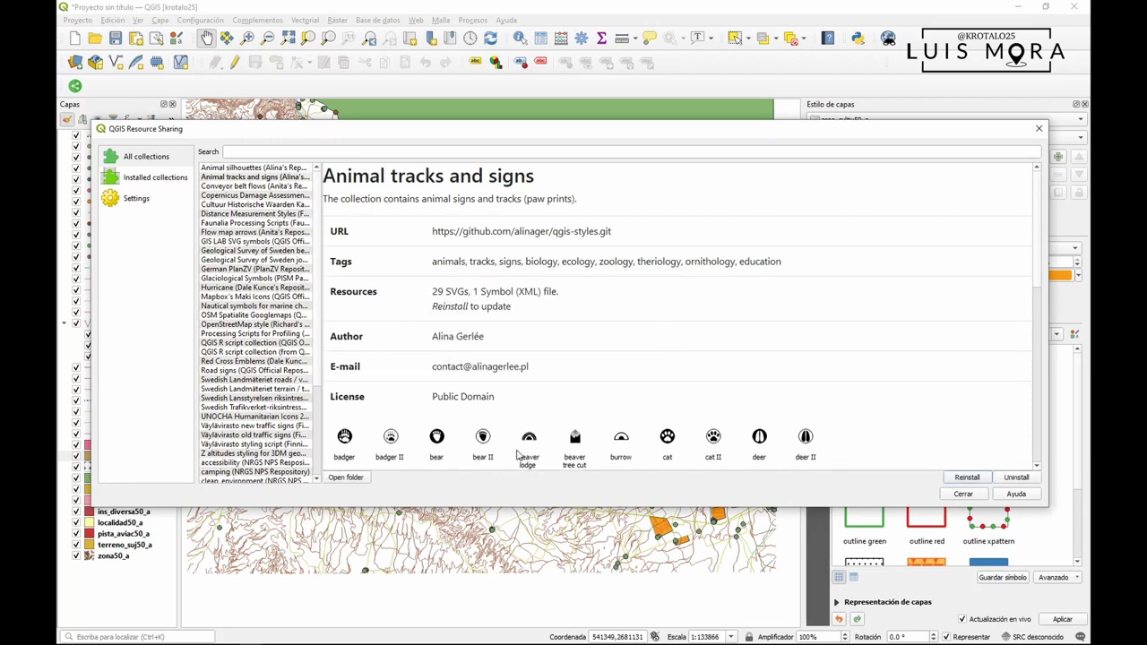
{"action": "left_click", "coordinate": [963, 494]}
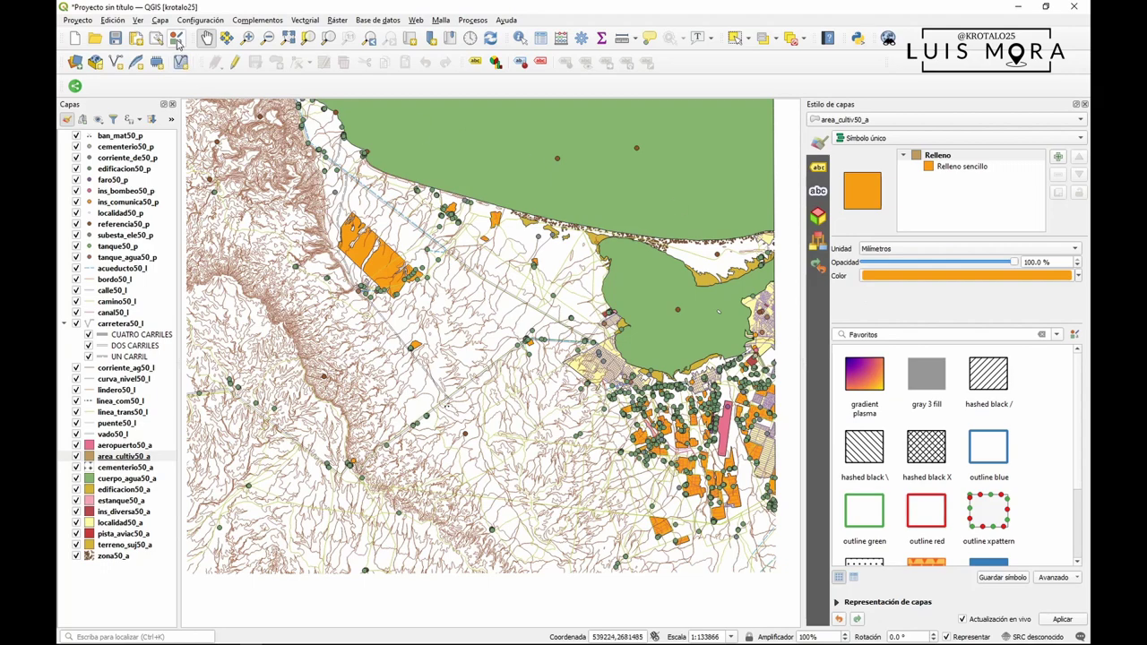
- Open the style manager and examine the symbols tagged Animal tracks and signs
{"action": "left_click", "coordinate": [176, 37]}
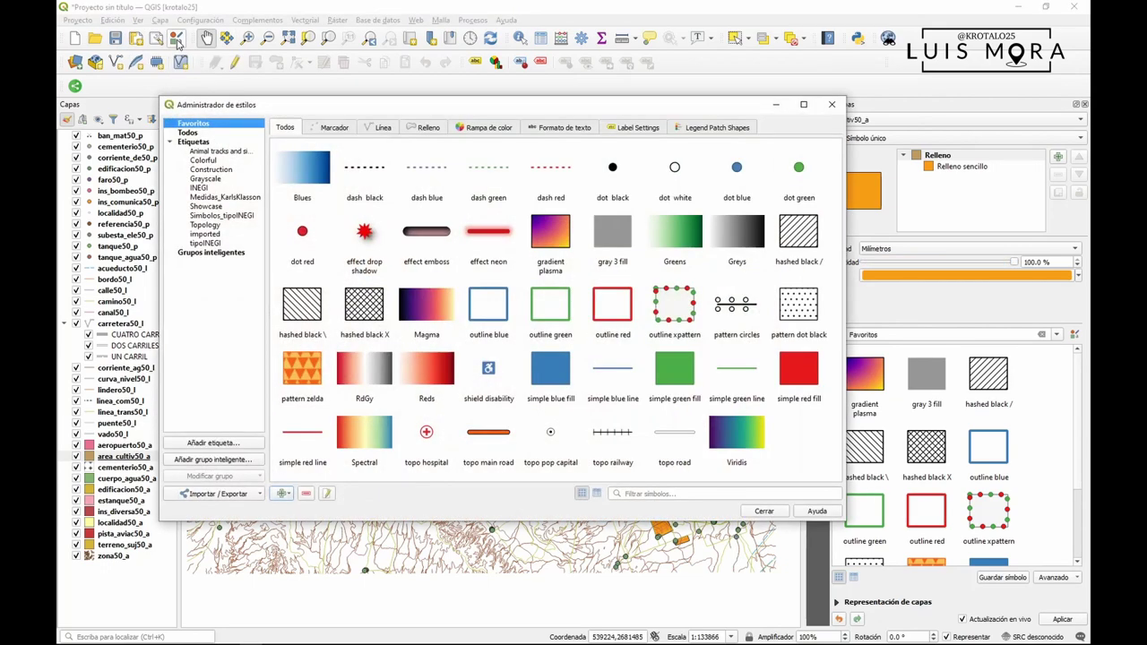
{"action": "left_click", "coordinate": [229, 151]}
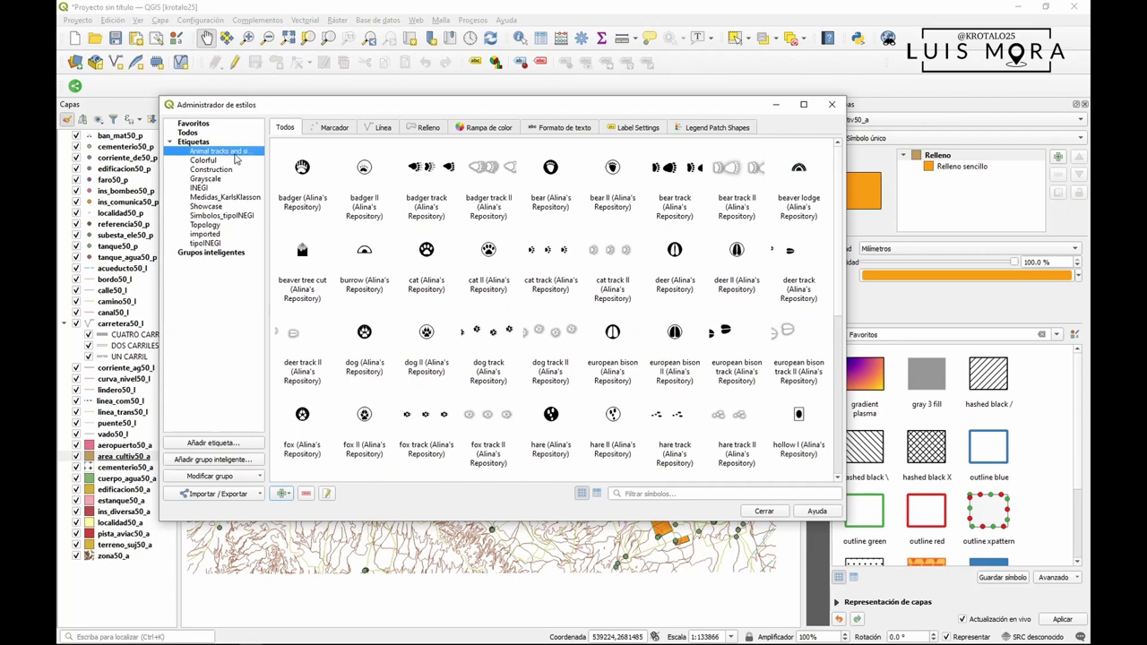
{"action": "scroll", "coordinate": [618, 253], "scroll_direction": "down", "scroll_amount": 3}
{"action": "scroll", "coordinate": [618, 253], "scroll_direction": "down", "scroll_amount": 2}
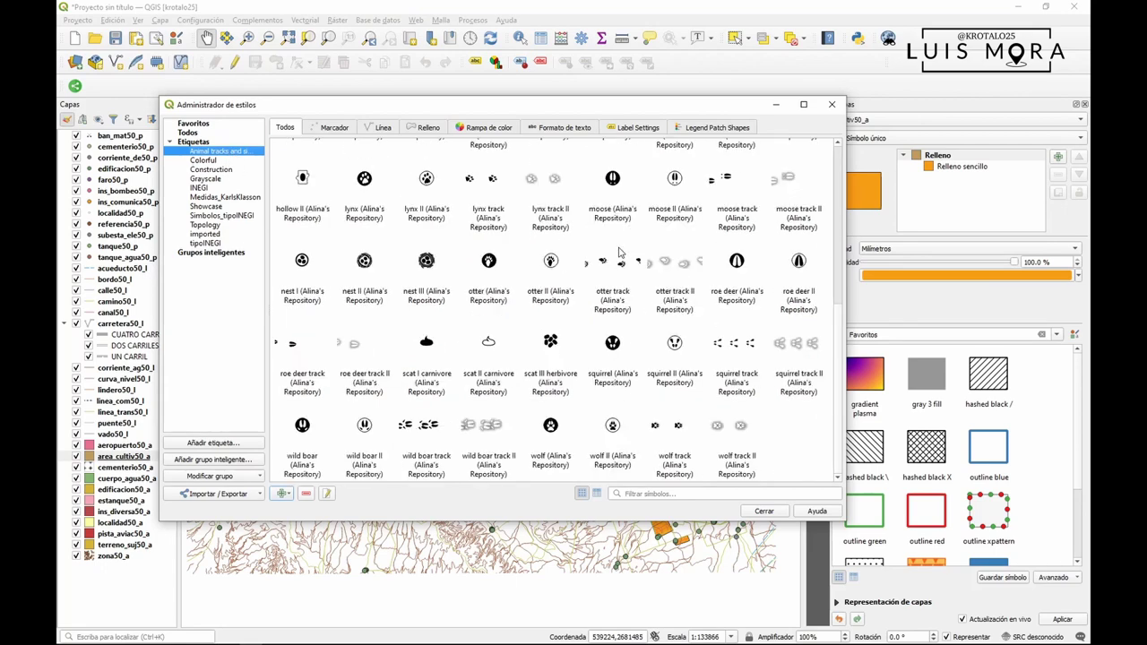
{"action": "scroll", "coordinate": [618, 253], "scroll_direction": "up", "scroll_amount": 5}
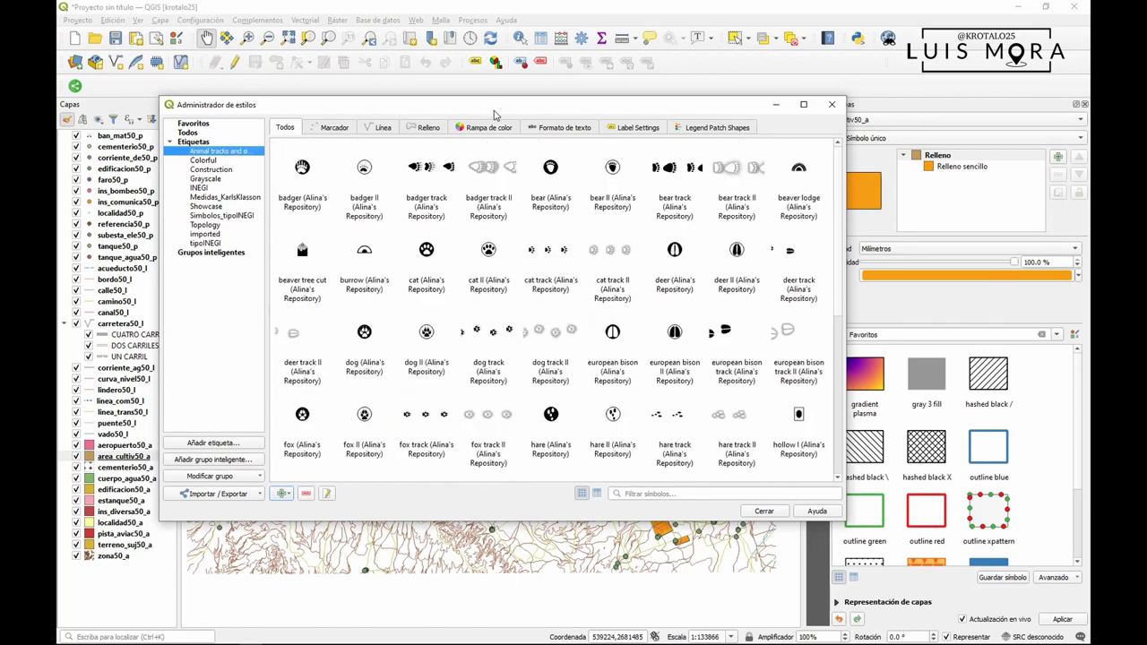
{"action": "left_click_drag", "start_coordinate": [495, 112], "coordinate": [615, 123]}
{"action": "scroll", "coordinate": [670, 292], "scroll_direction": "down", "scroll_amount": 5}
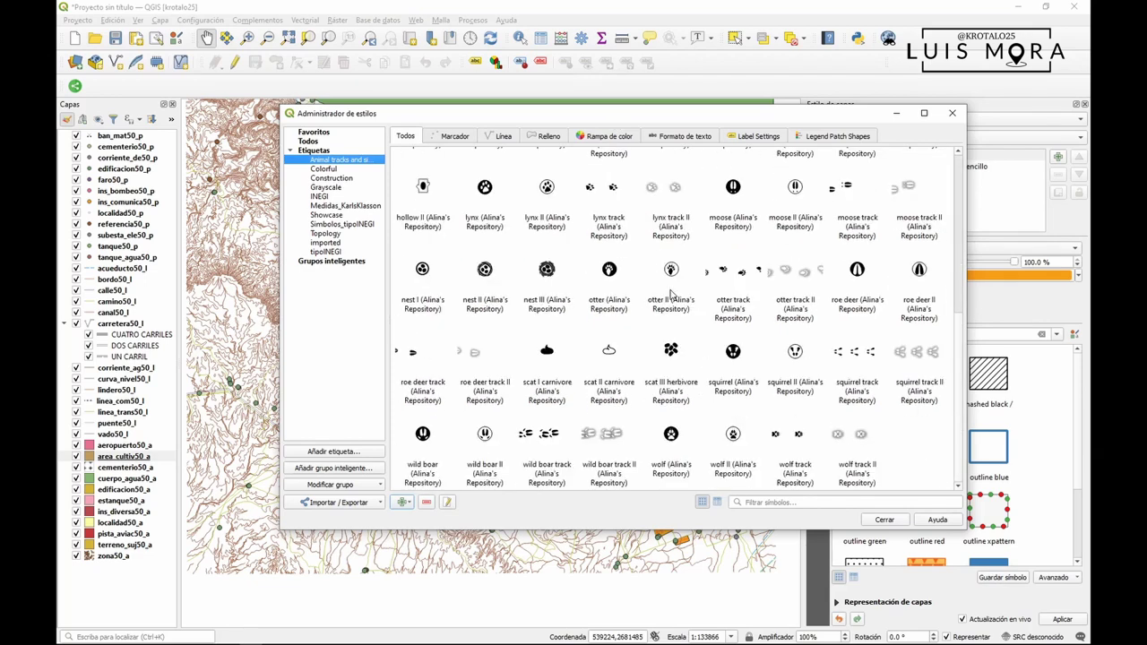
{"action": "scroll", "coordinate": [670, 293], "scroll_direction": "up", "scroll_amount": 5}
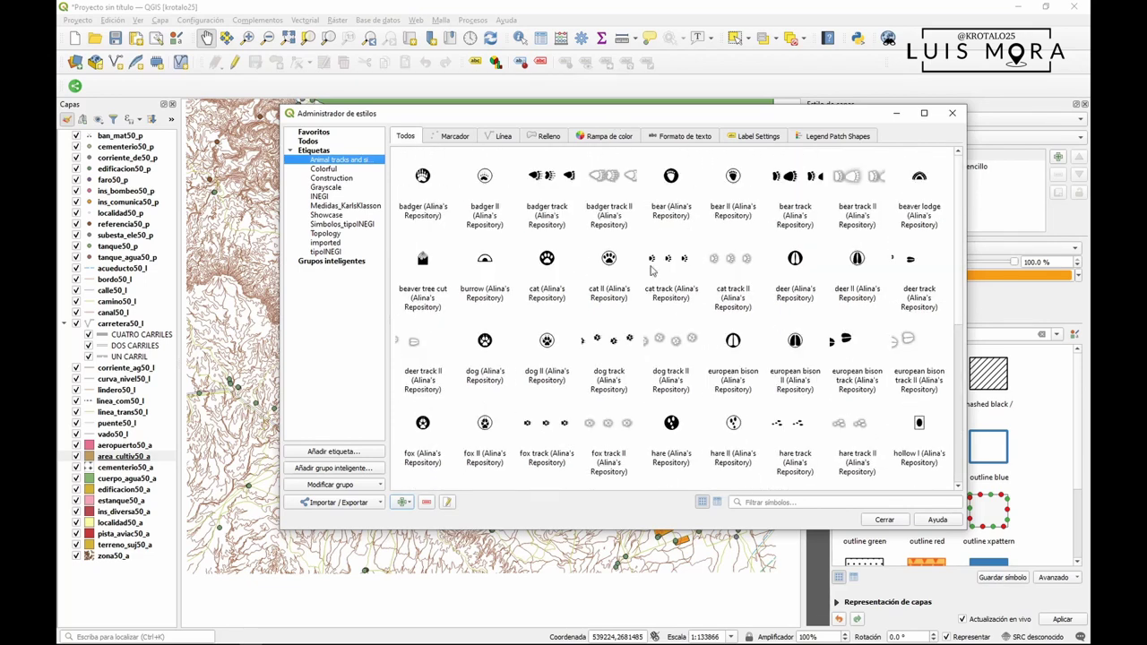
- Reopen QGIS Resource Sharing and browse the collections from transportation at the end of the list back up to Animal silhouettes
{"action": "left_click", "coordinate": [74, 86]}
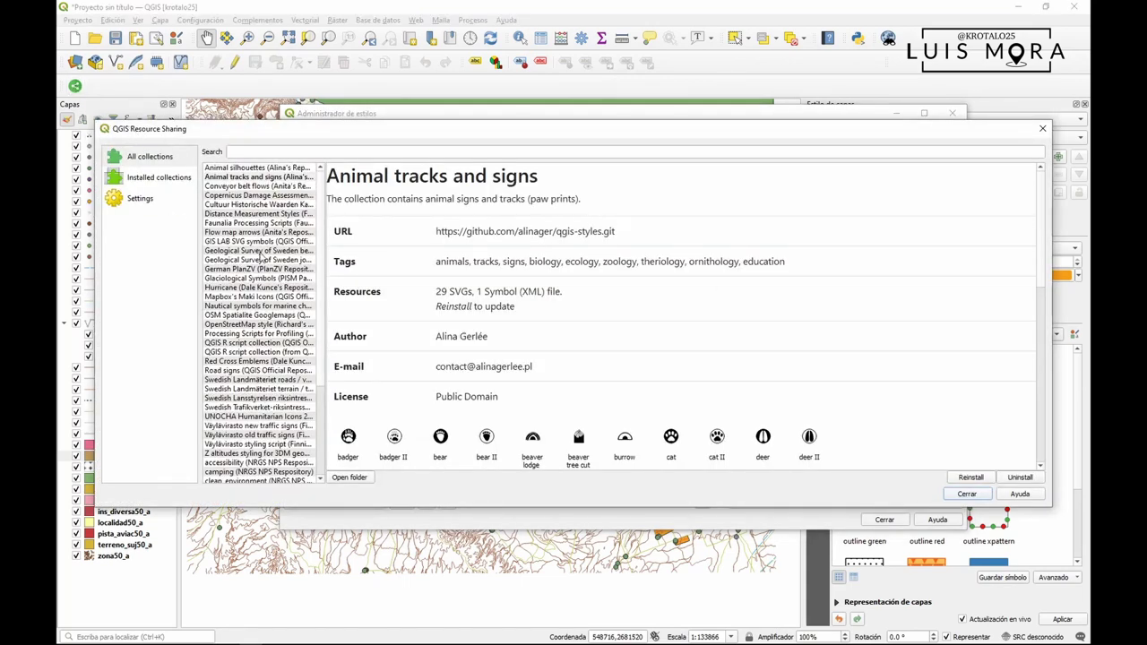
{"action": "scroll", "coordinate": [282, 401], "scroll_direction": "down", "scroll_amount": 5}
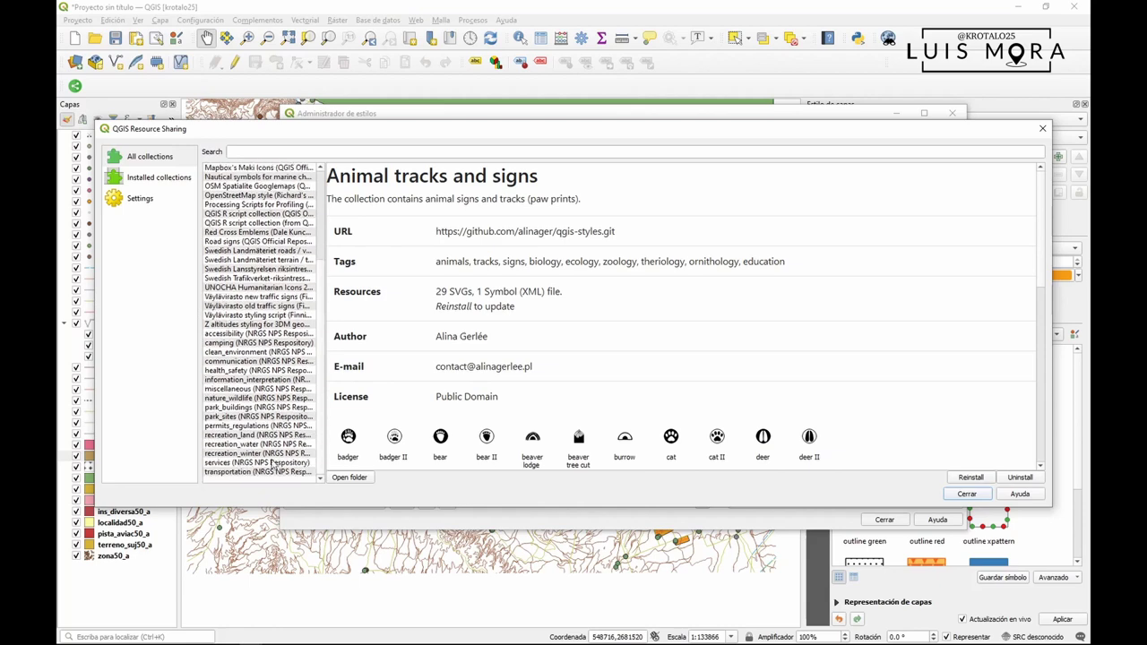
{"action": "left_click", "coordinate": [277, 473]}
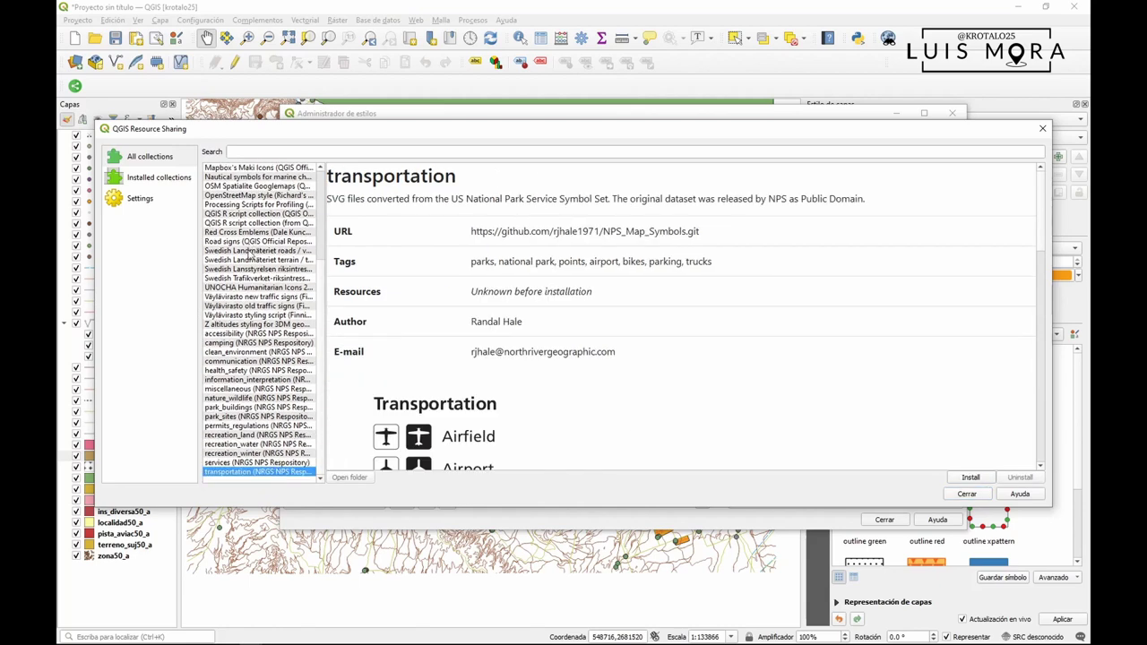
{"action": "key", "text": "Up"}
{"action": "key", "text": "Up"}
{"action": "key", "text": "Up"}
{"action": "key", "text": "Up"}
{"action": "key", "text": "Up"}
{"action": "key", "text": "Up"}
{"action": "key", "text": "Up"}
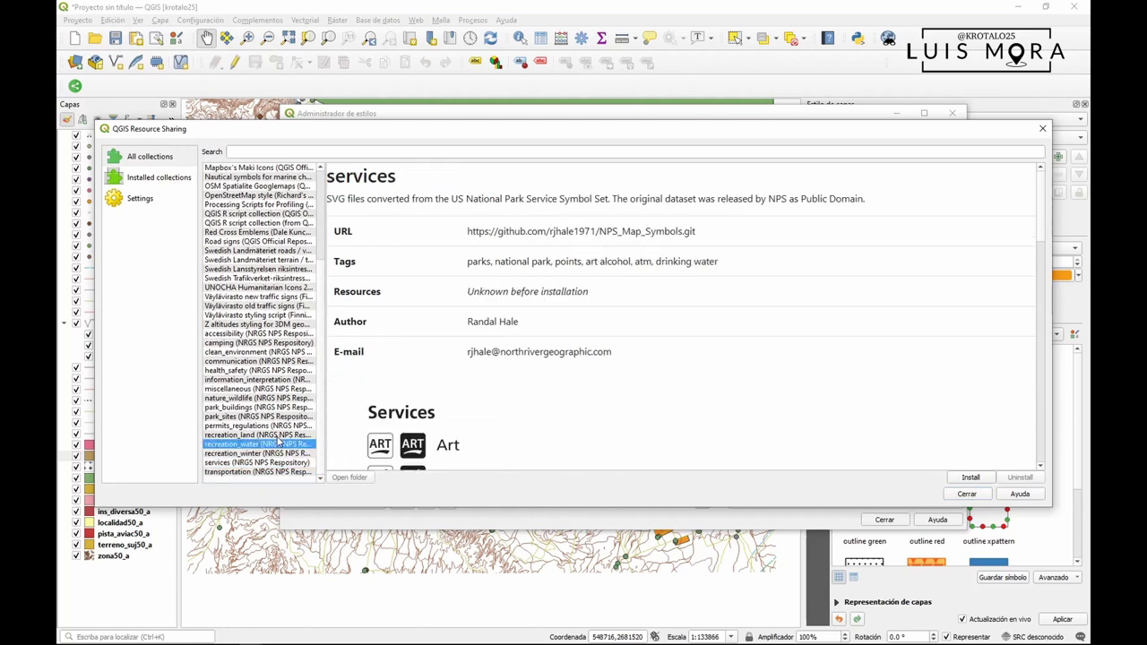
{"action": "key", "text": "Up"}
{"action": "key", "text": "Up"}
{"action": "key", "text": "Up"}
{"action": "key", "text": "Up"}
{"action": "key", "text": "Up"}
{"action": "key", "text": "Up"}
{"action": "key", "text": "Up"}
{"action": "key", "text": "Up"}
{"action": "key", "text": "Up"}
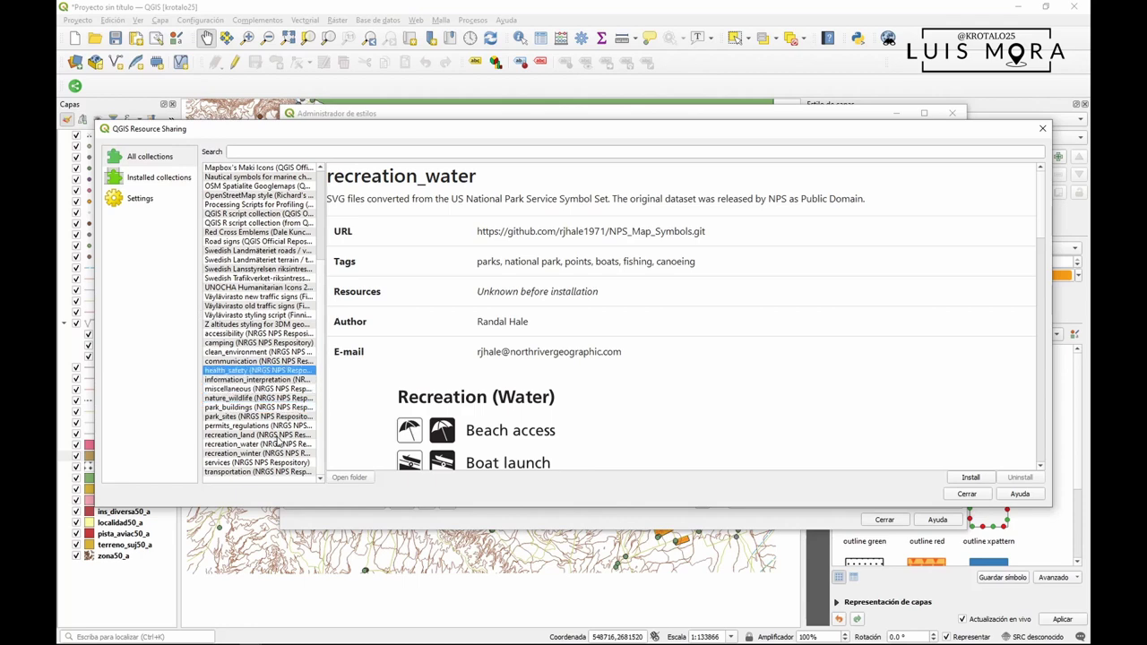
{"action": "key", "text": "Up"}
{"action": "key", "text": "Up"}
{"action": "key", "text": "Up"}
{"action": "key", "text": "Up"}
{"action": "key", "text": "Up"}
{"action": "key", "text": "Up"}
{"action": "key", "text": "Up"}
{"action": "key", "text": "Up"}
{"action": "key", "text": "Up"}
{"action": "key", "text": "Up"}
{"action": "key", "text": "Up"}
{"action": "key", "text": "Up"}
{"action": "key", "text": "Up"}
{"action": "key", "text": "Up"}
{"action": "key", "text": "Up"}
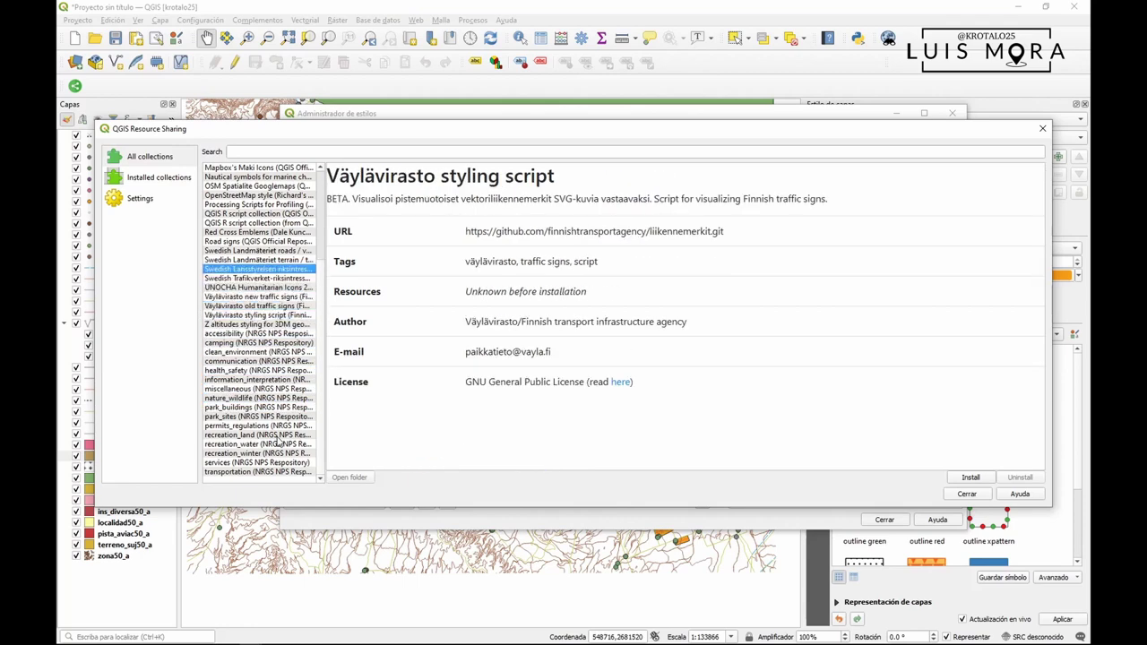
{"action": "key", "text": "Up"}
{"action": "key", "text": "Up"}
{"action": "key", "text": "Up"}
{"action": "key", "text": "Up"}
{"action": "key", "text": "Up"}
{"action": "key", "text": "Up"}
{"action": "key", "text": "Up"}
{"action": "key", "text": "Up"}
{"action": "key", "text": "Up"}
{"action": "key", "text": "Up"}
{"action": "key", "text": "Up"}
{"action": "key", "text": "Up"}
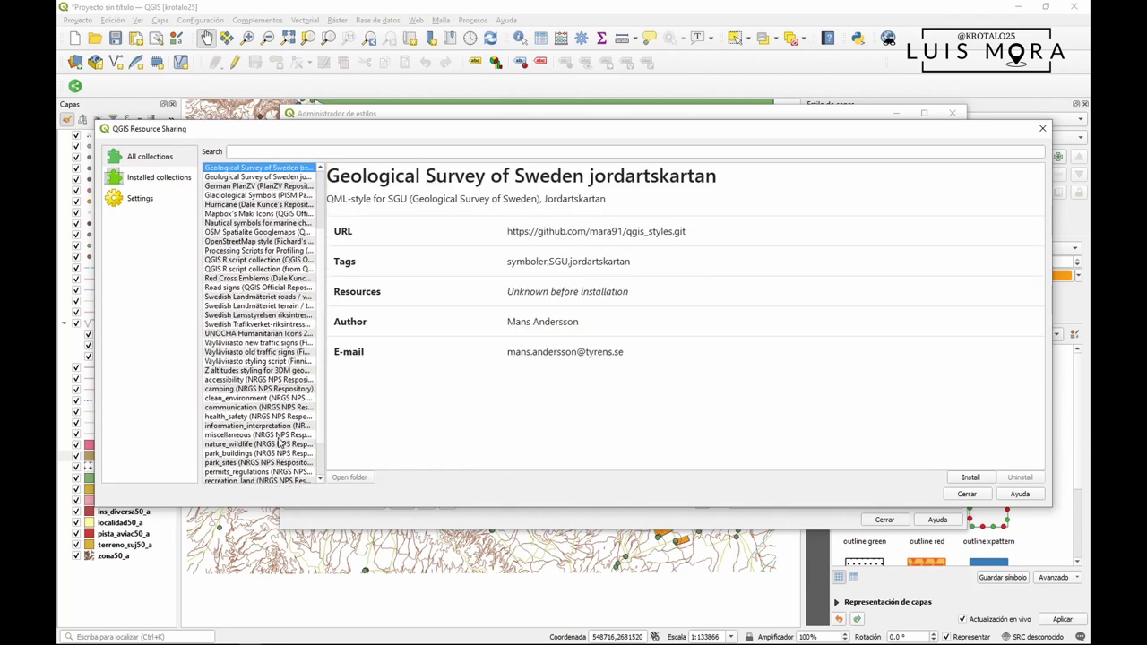
{"action": "key", "text": "Up"}
{"action": "key", "text": "Up"}
{"action": "key", "text": "Up"}
{"action": "key", "text": "Up"}
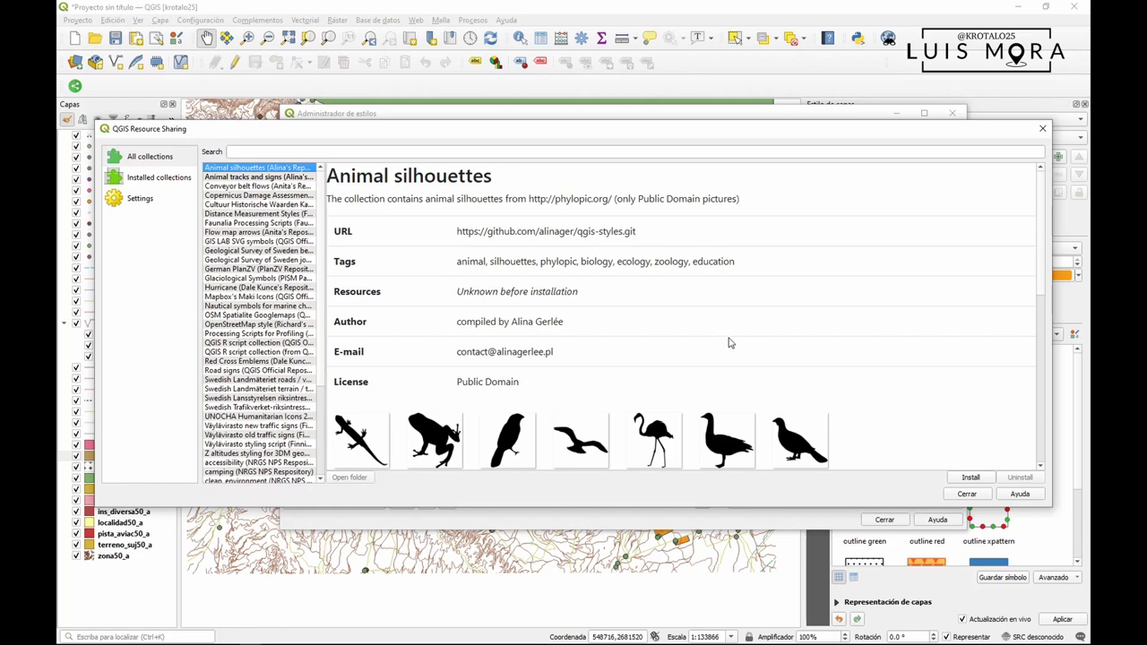
- Open the Resource Sharing repository settings and start adding a repository, entering "j" as its name
{"action": "left_click", "coordinate": [125, 198]}
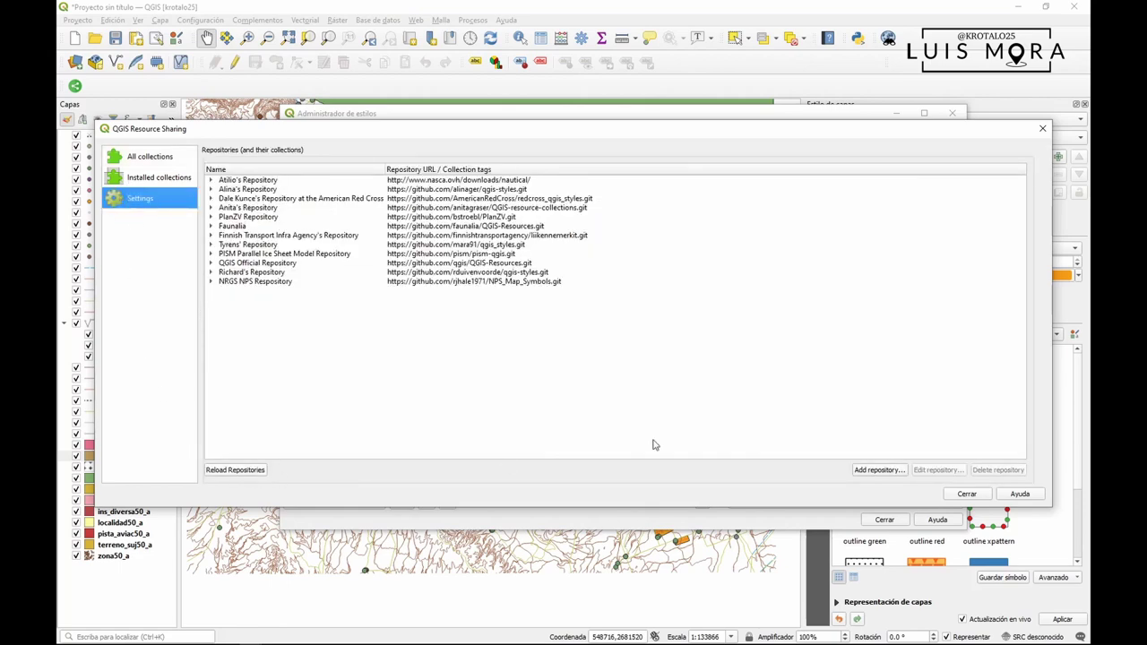
{"action": "left_click", "coordinate": [877, 469]}
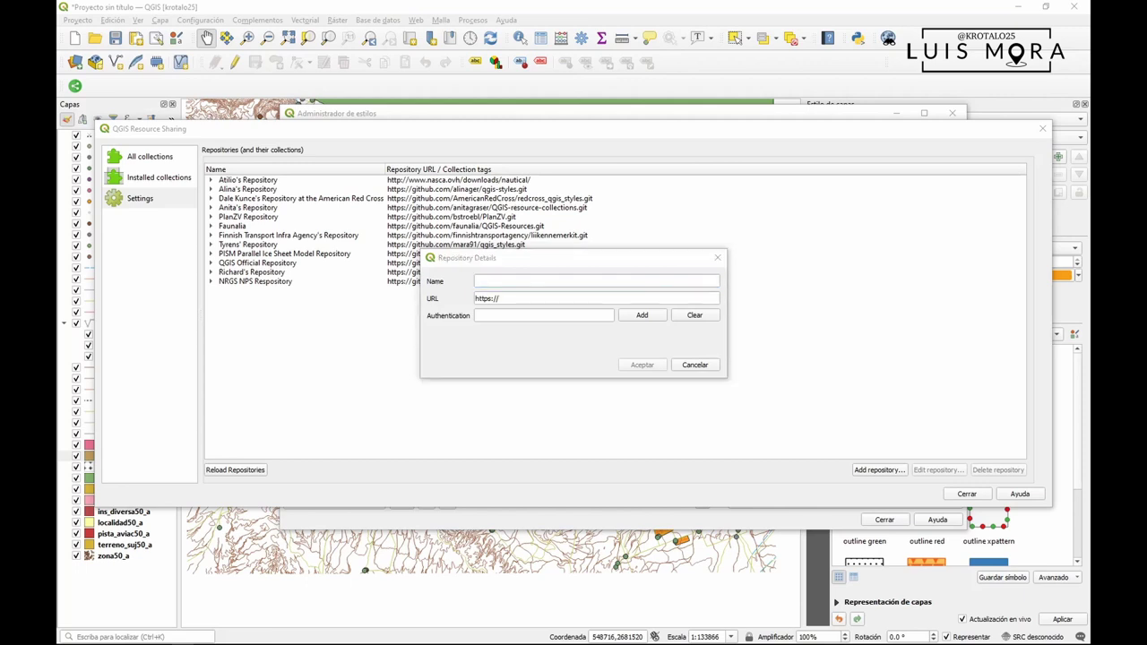
{"action": "left_click", "coordinate": [513, 356]}
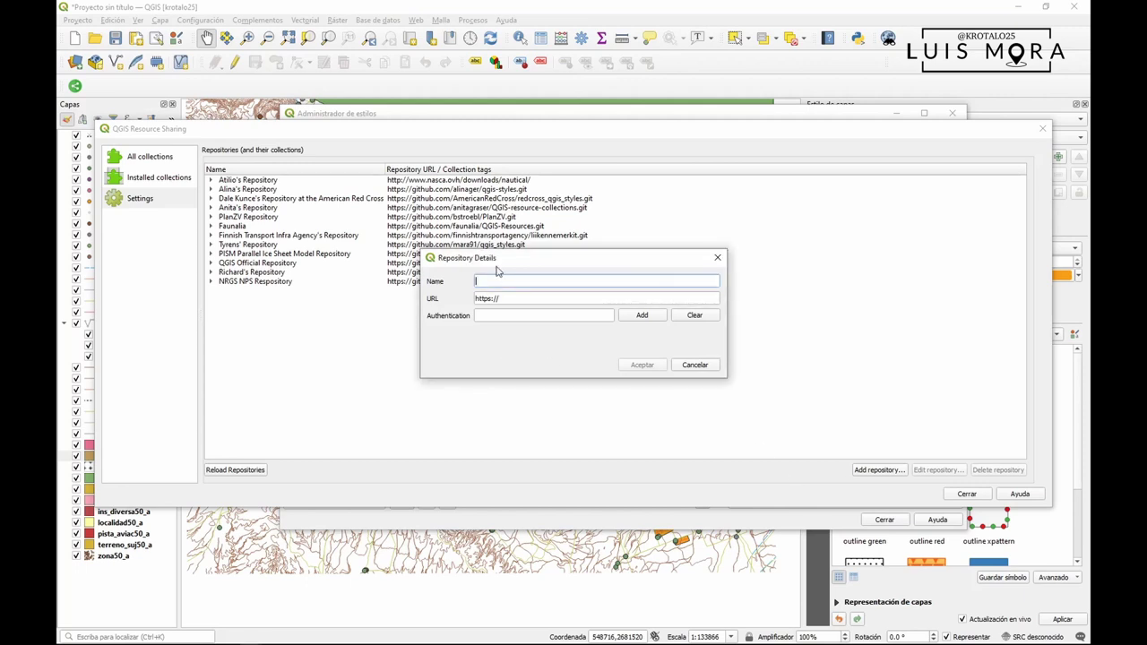
{"action": "type", "text": "j"}
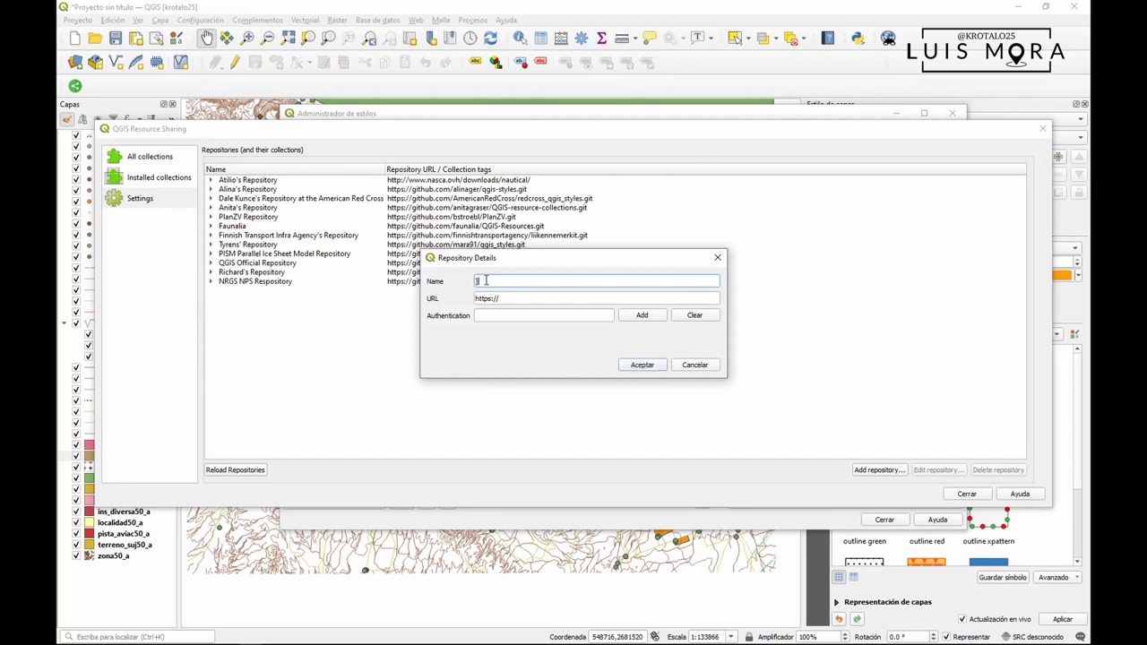